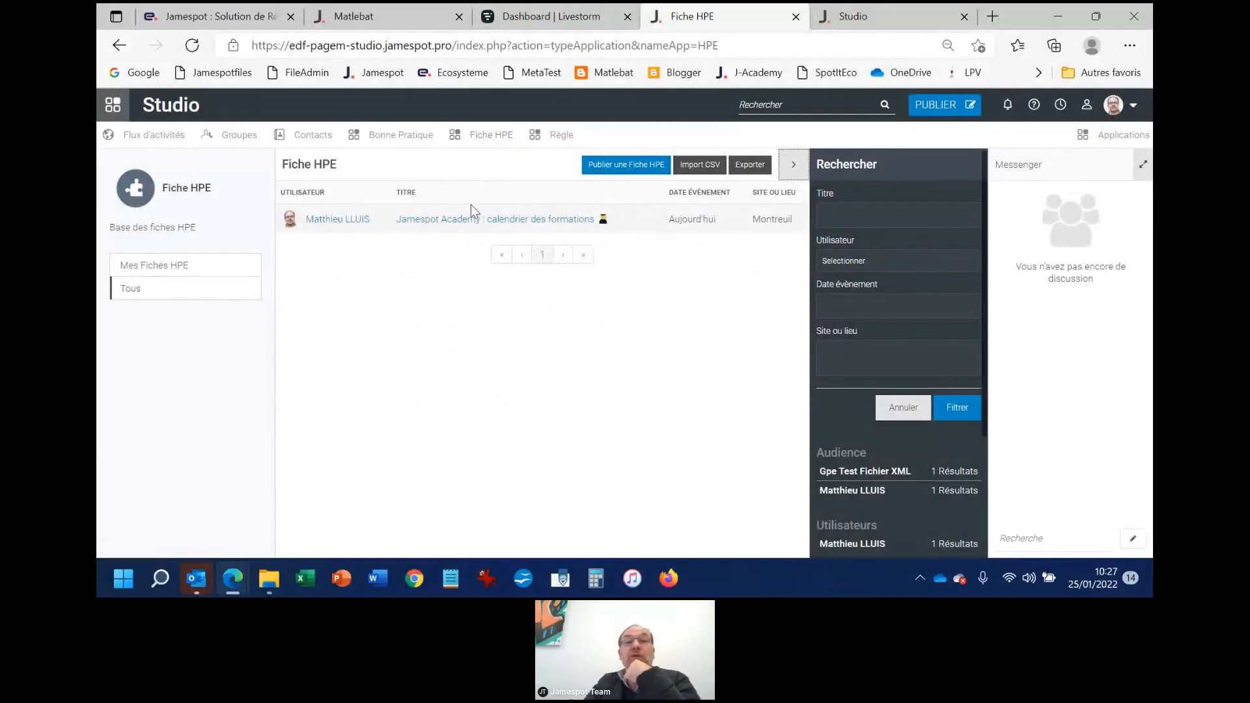
Start a new Fiche HPE and set its audience to the group Gpe Test Fichier XML
click(619, 165)
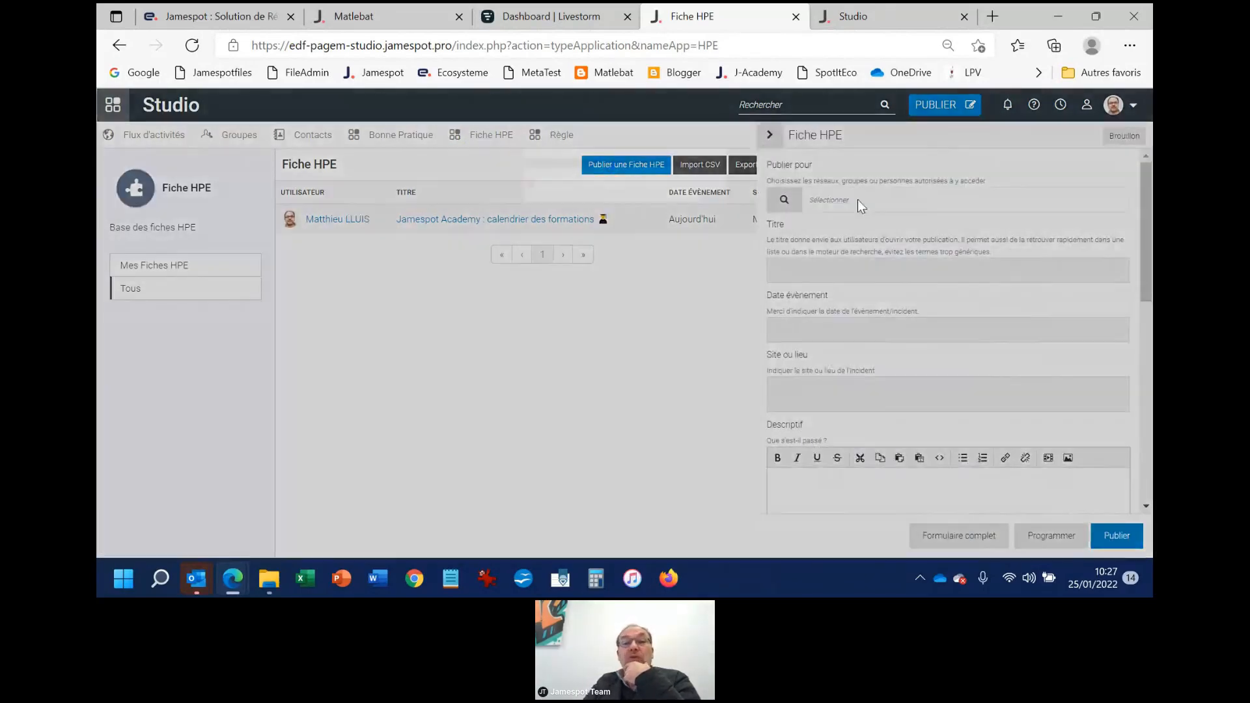
click(861, 206)
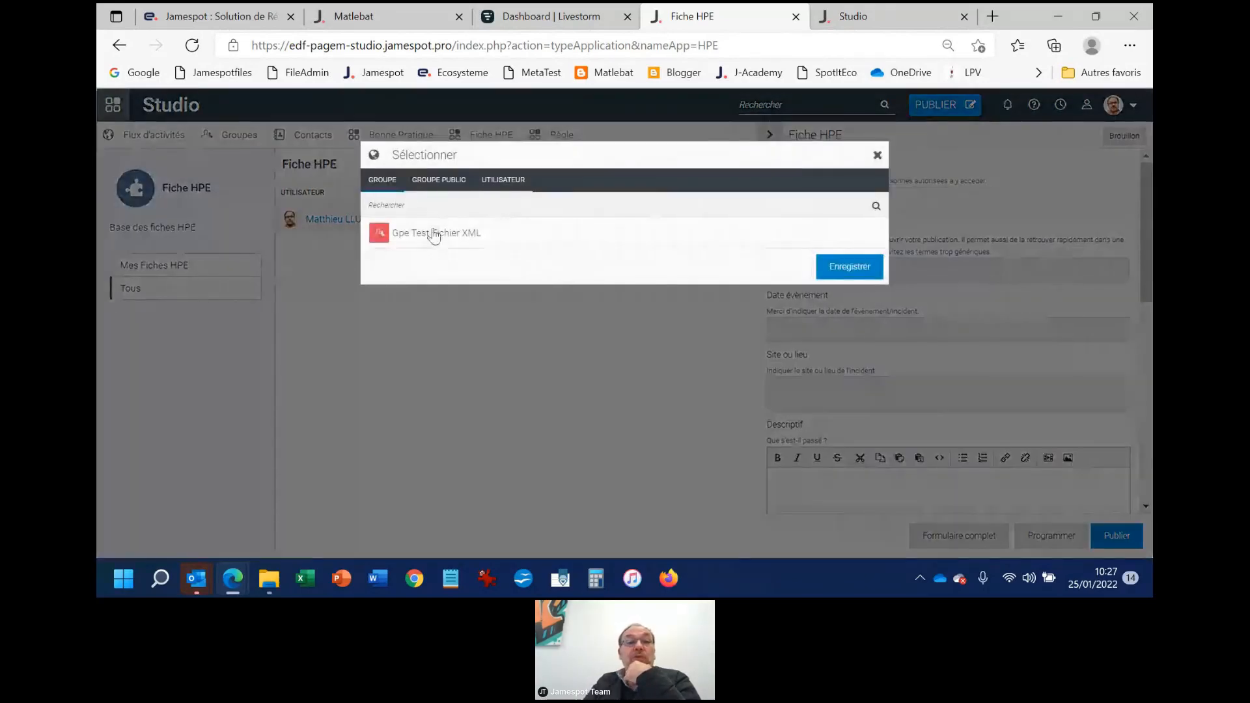
click(432, 233)
click(851, 267)
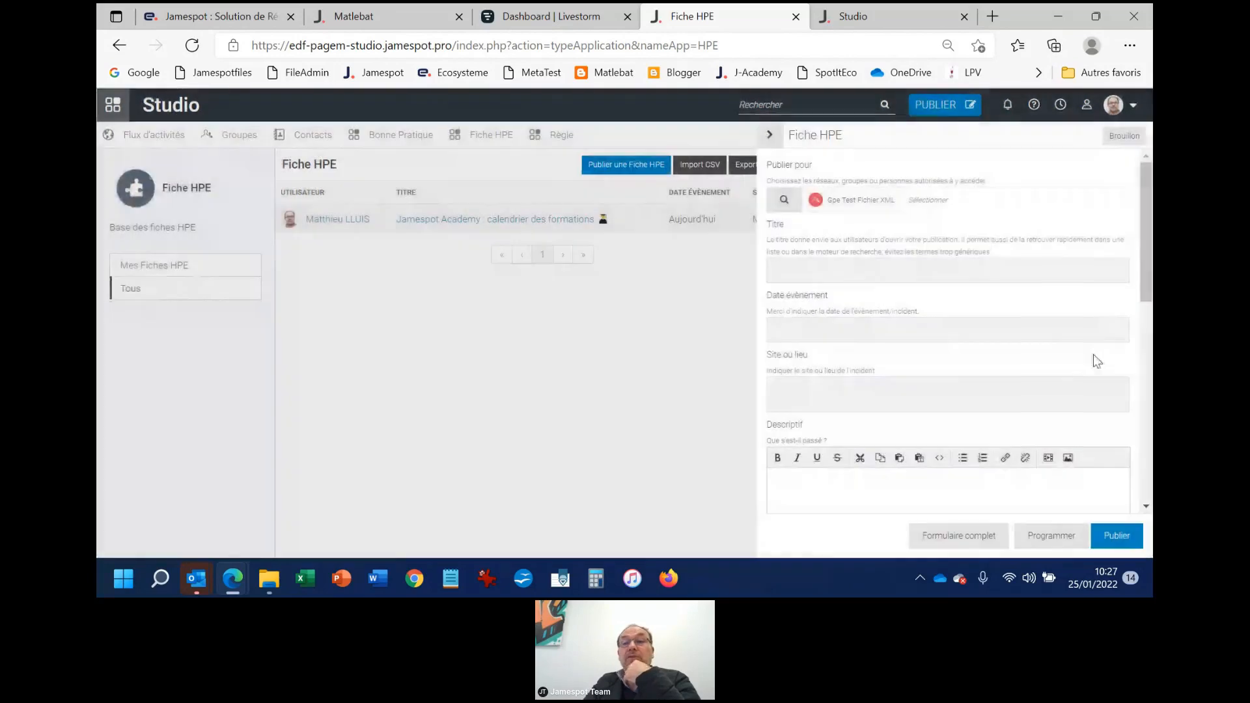
Title the new record "Test fiche HPE" and switch to its complete form
click(826, 262)
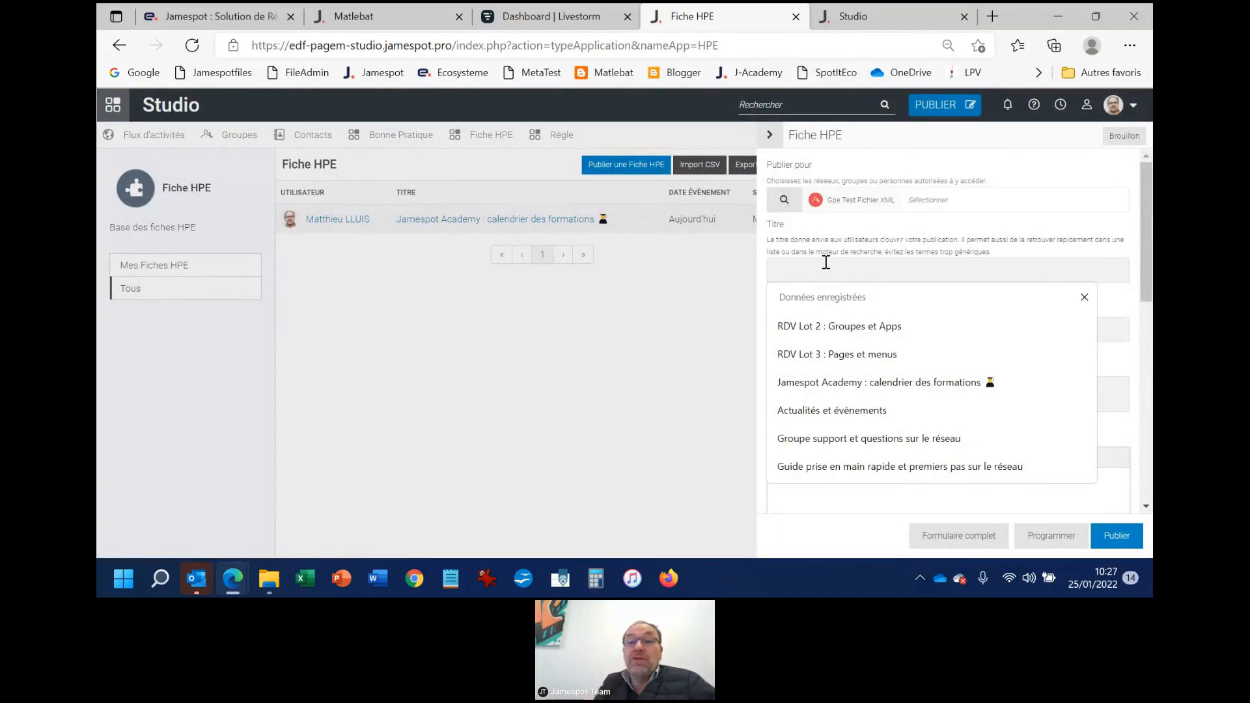
text(Test)
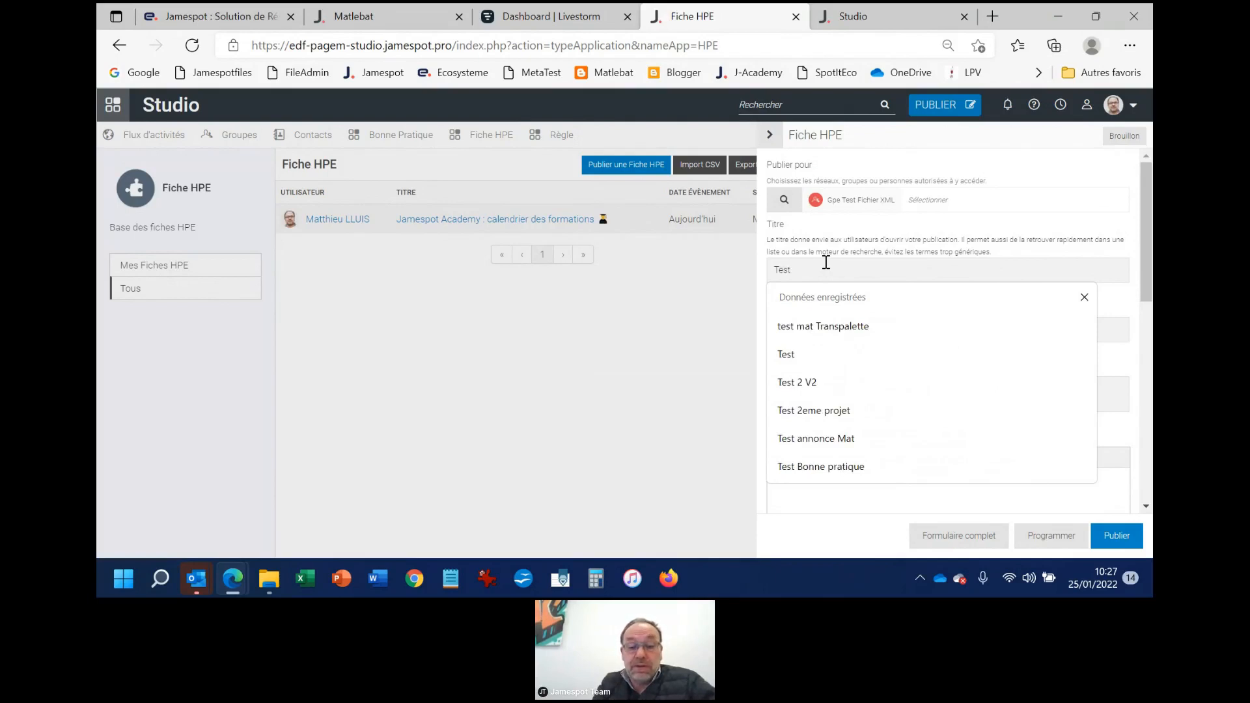
text( fiche HPE)
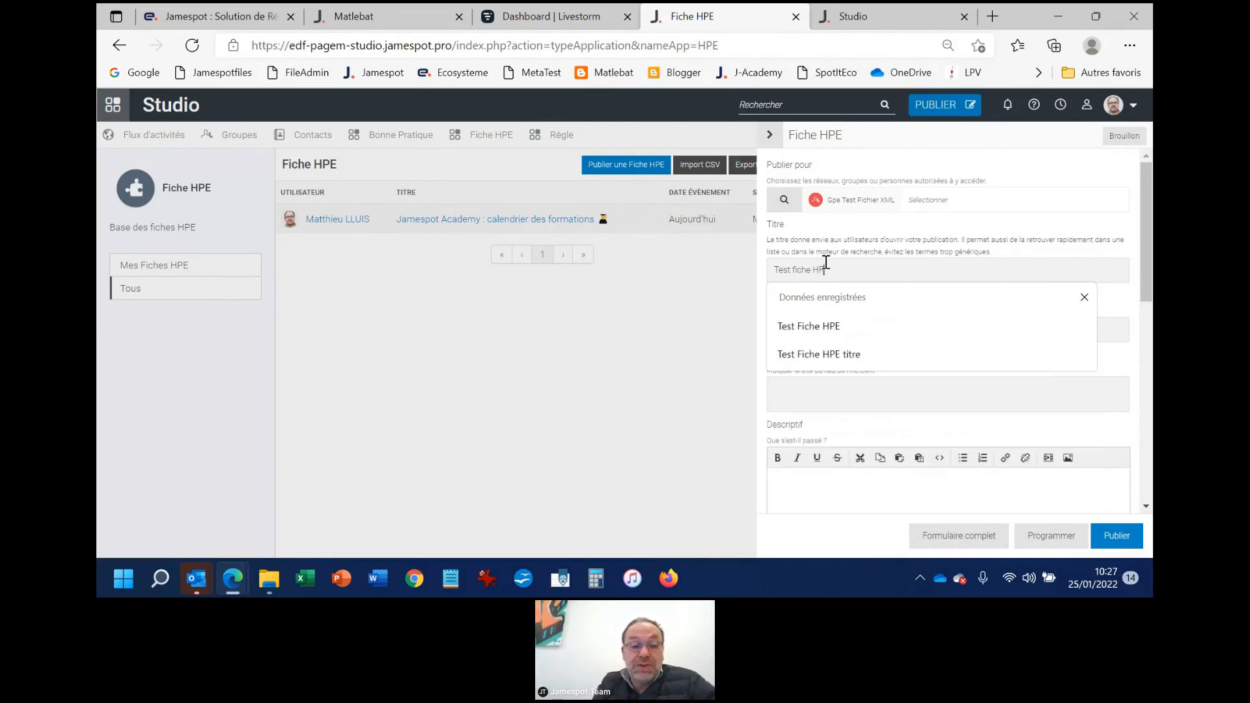
click(980, 229)
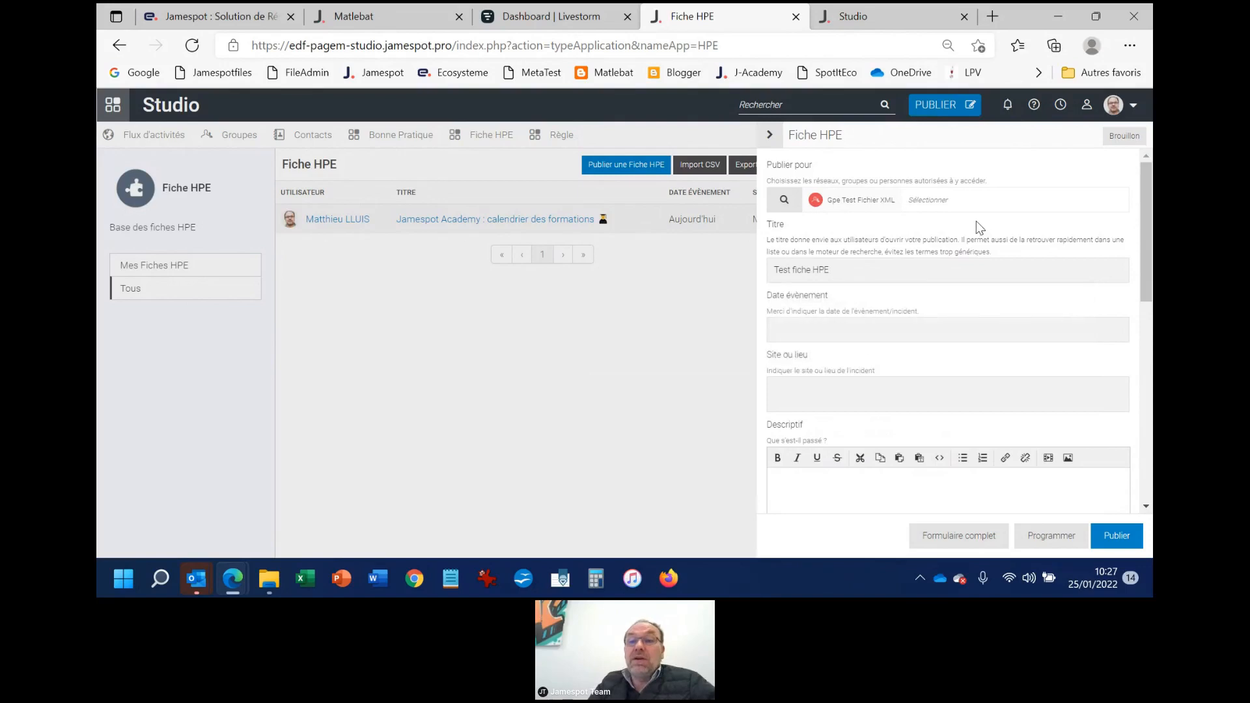
click(959, 534)
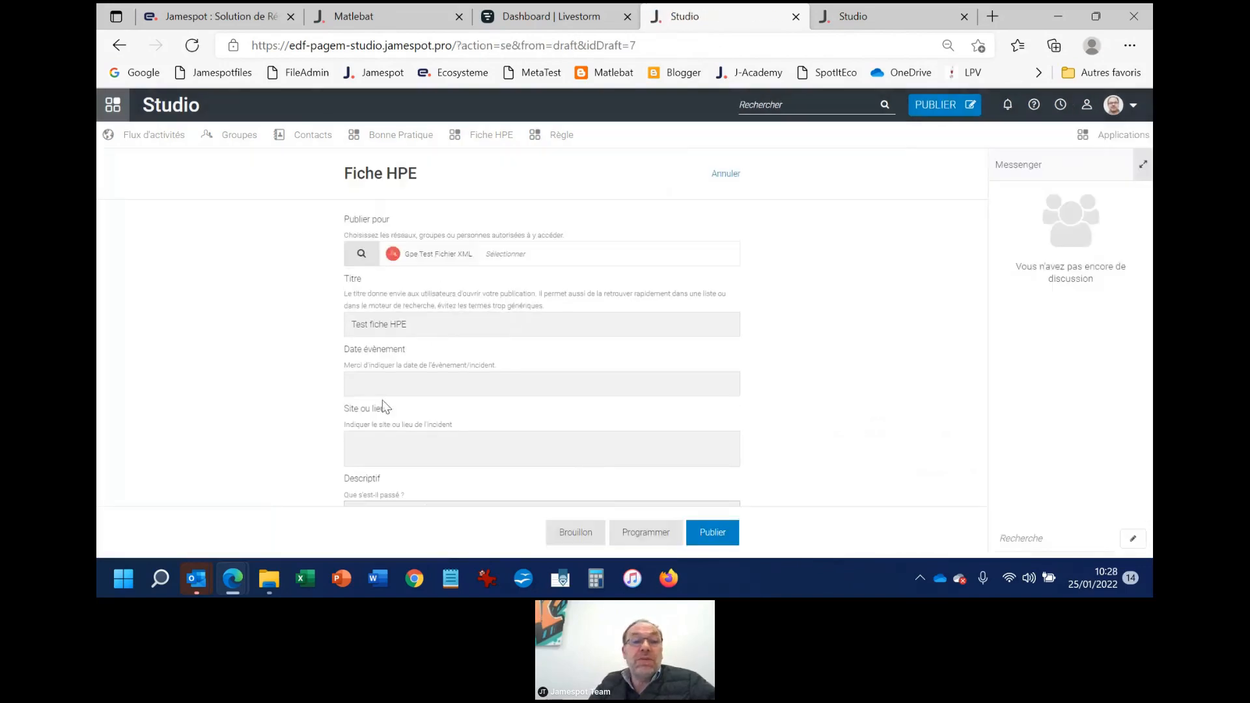
Set the event date to 26/01/2022 and enter "Montreuil" as the site or location
click(385, 381)
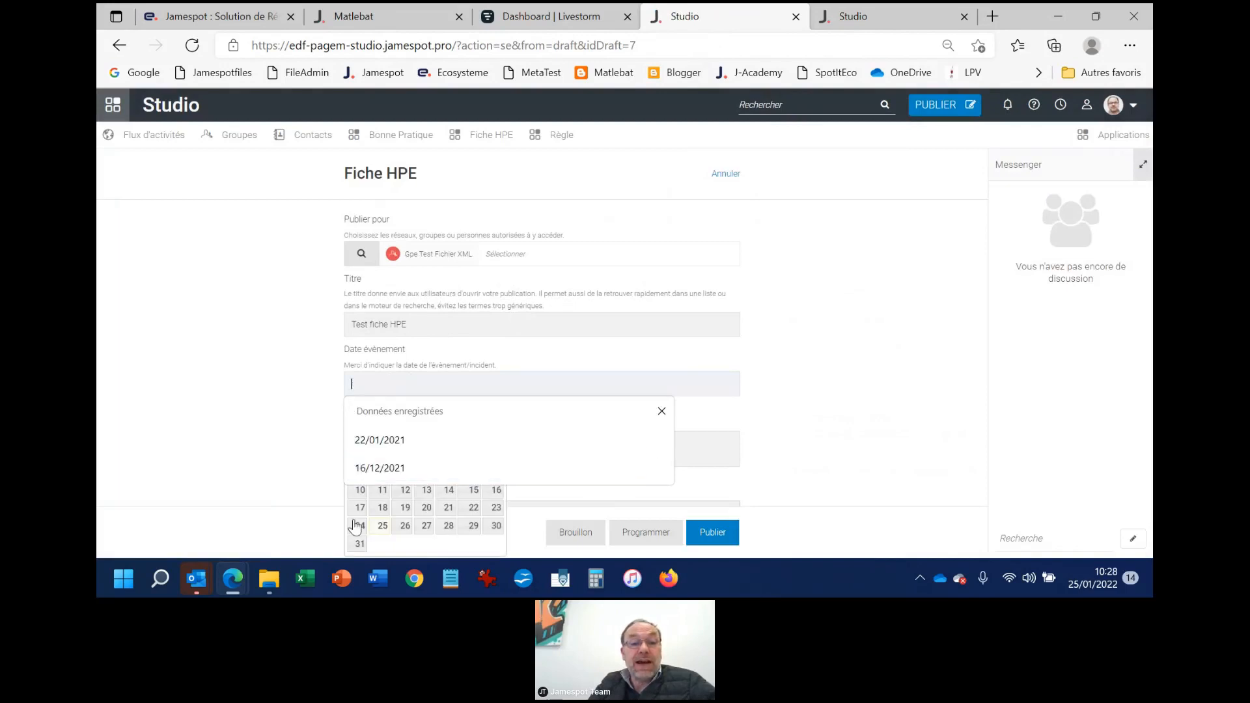
click(406, 527)
scroll(408, 410, down, 2)
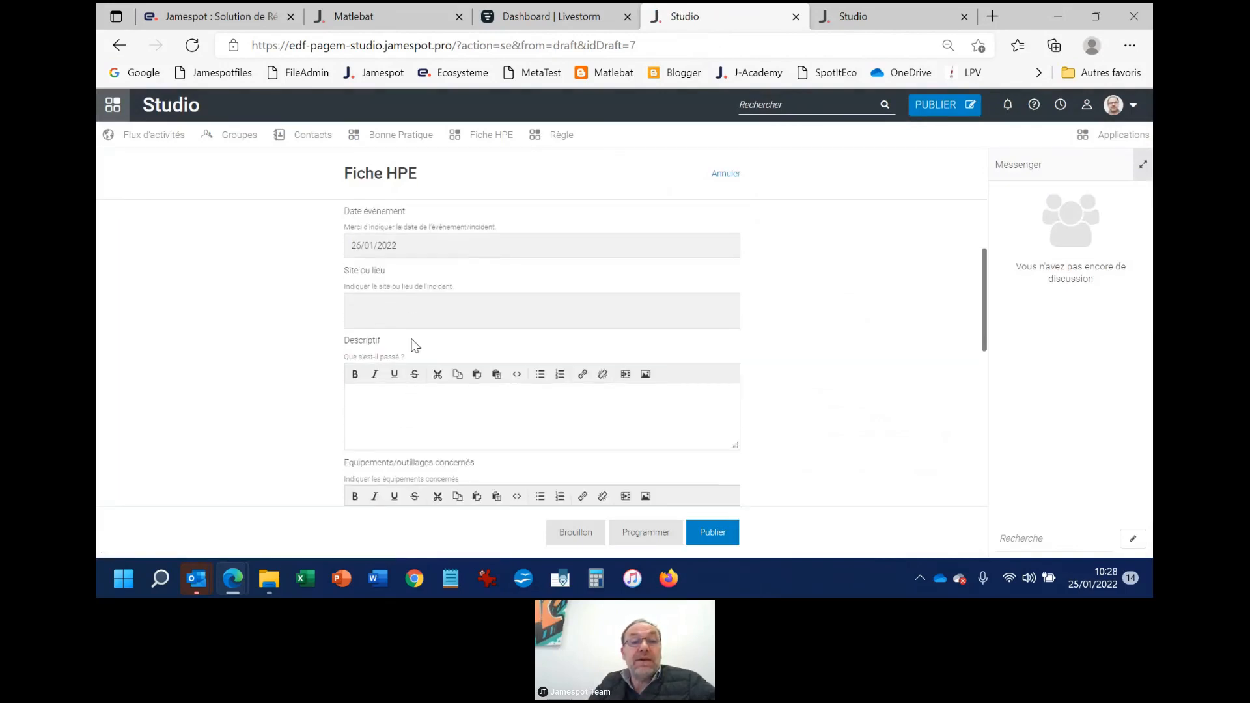
click(411, 303)
text(Montreuil)
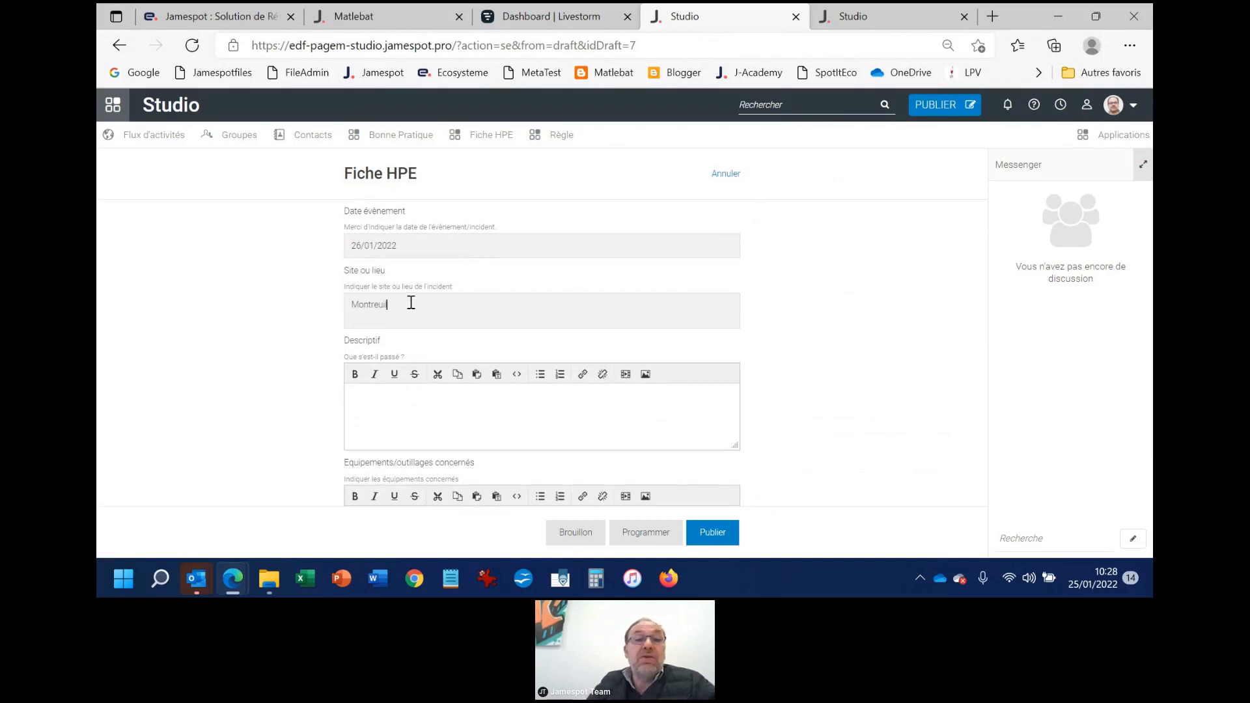
drag(462, 290, 311, 292)
click(327, 294)
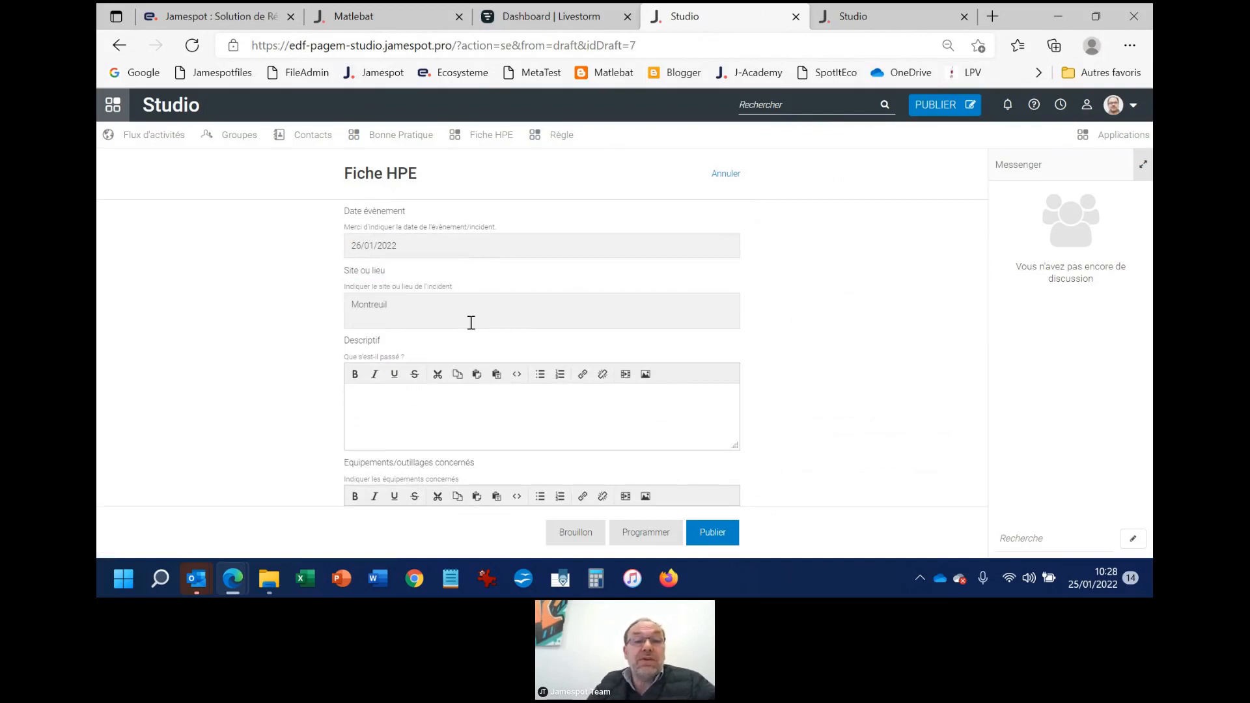
Enter "Formidable" as the description and "Ordinateur" as the equipment concerned
scroll(432, 426, down, 1)
click(423, 385)
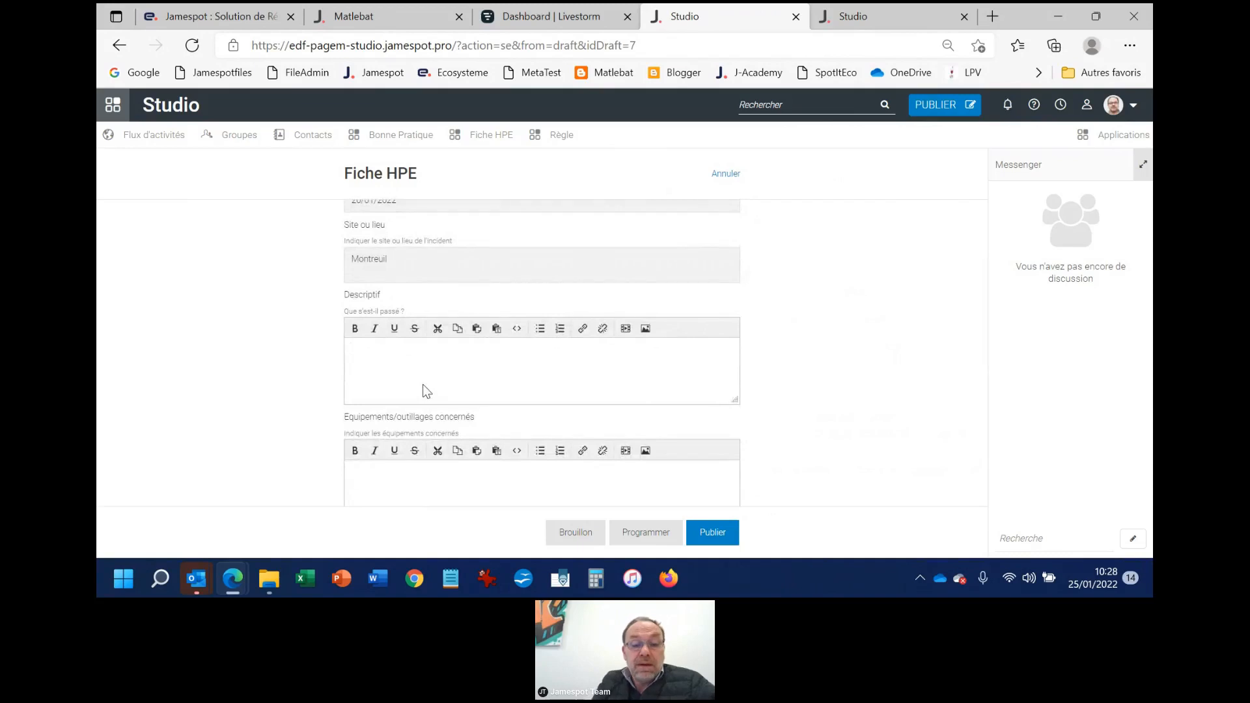
text(Formidable)
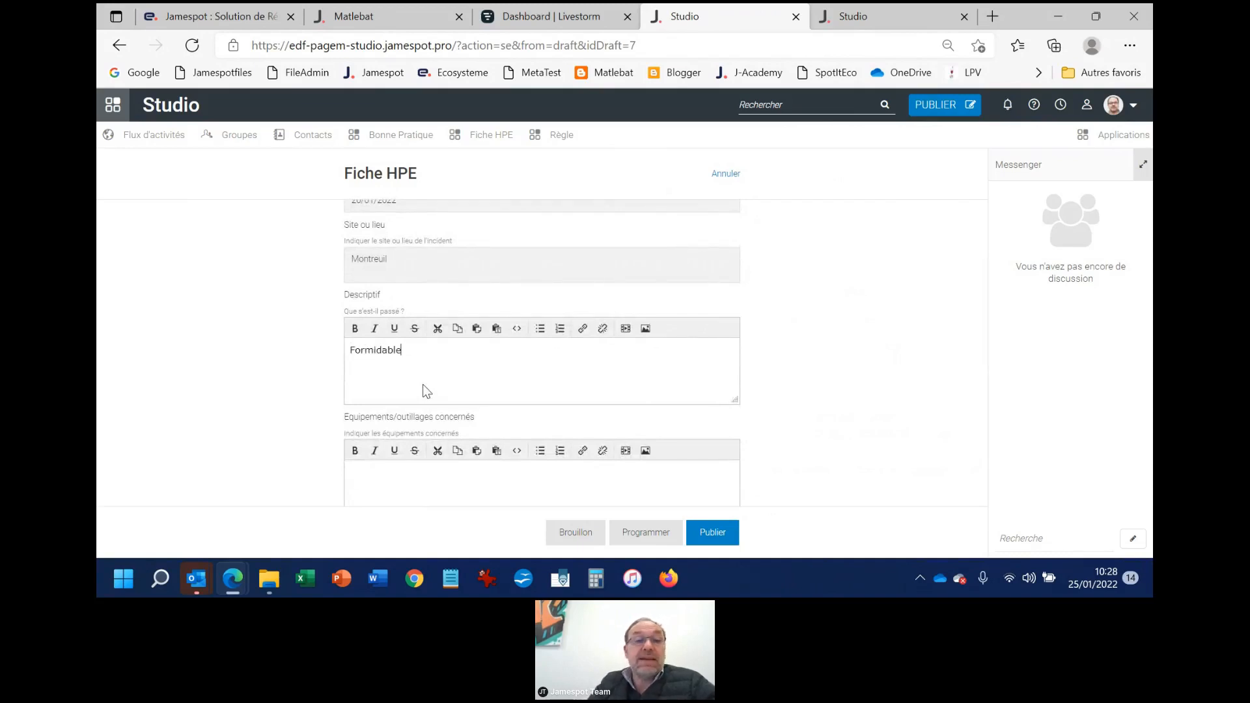
scroll(423, 385, down, 3)
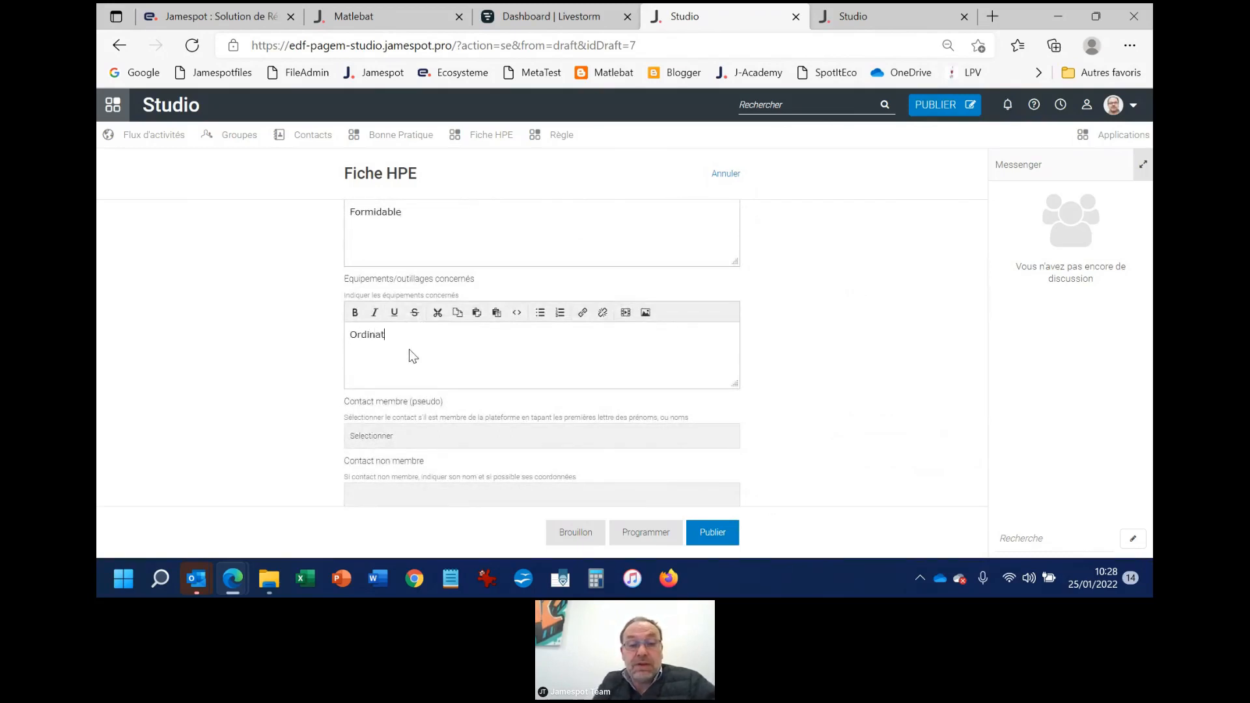
text(eur)
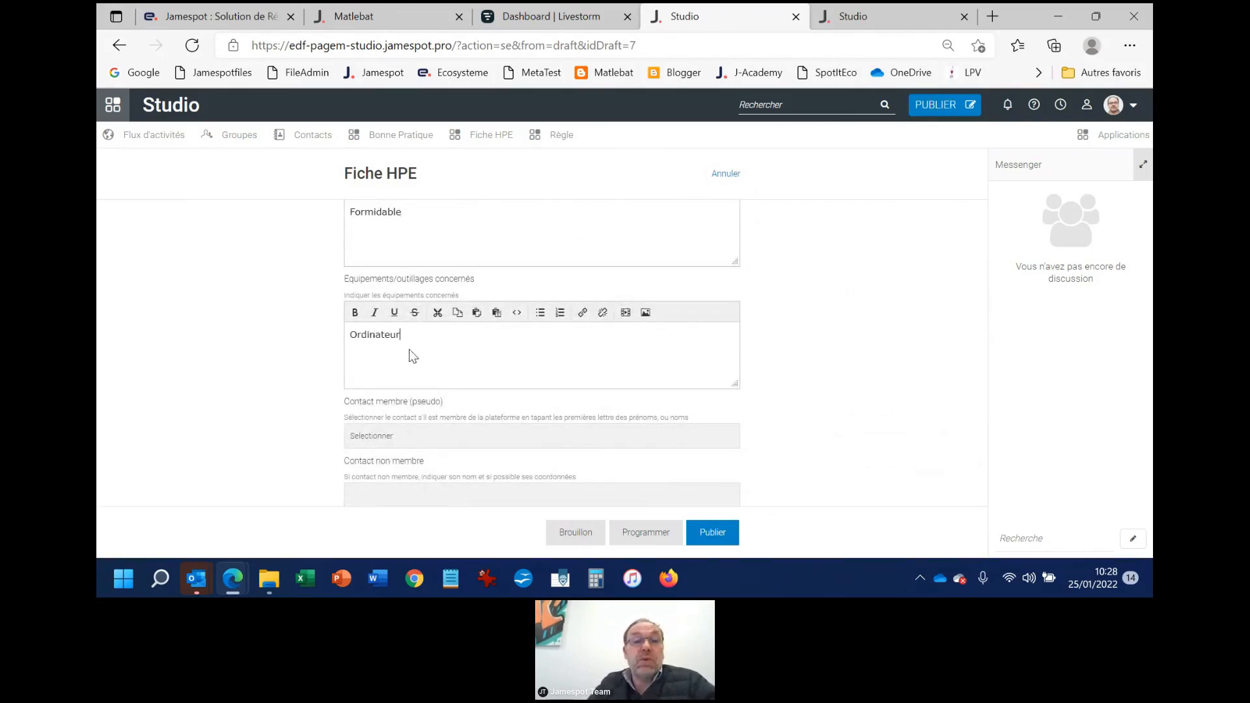
Look up the author's own name and select it as the member contact of the record
scroll(409, 349, down, 2)
click(427, 340)
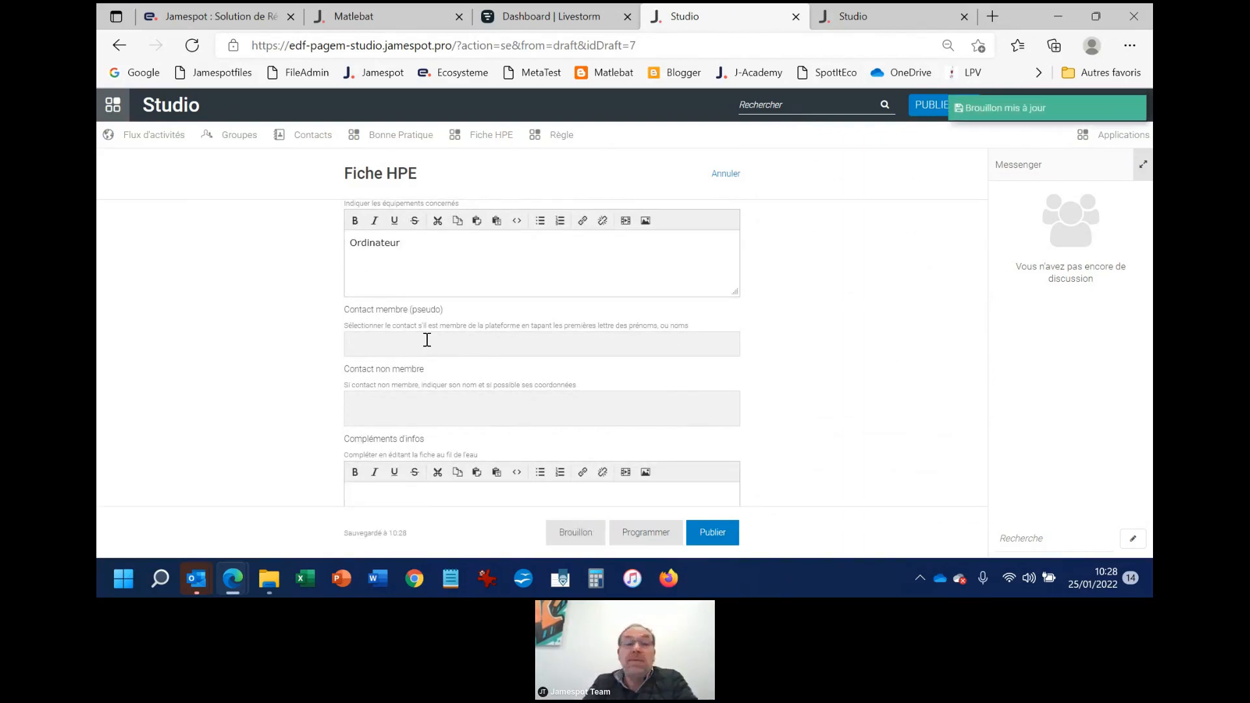
text(matt)
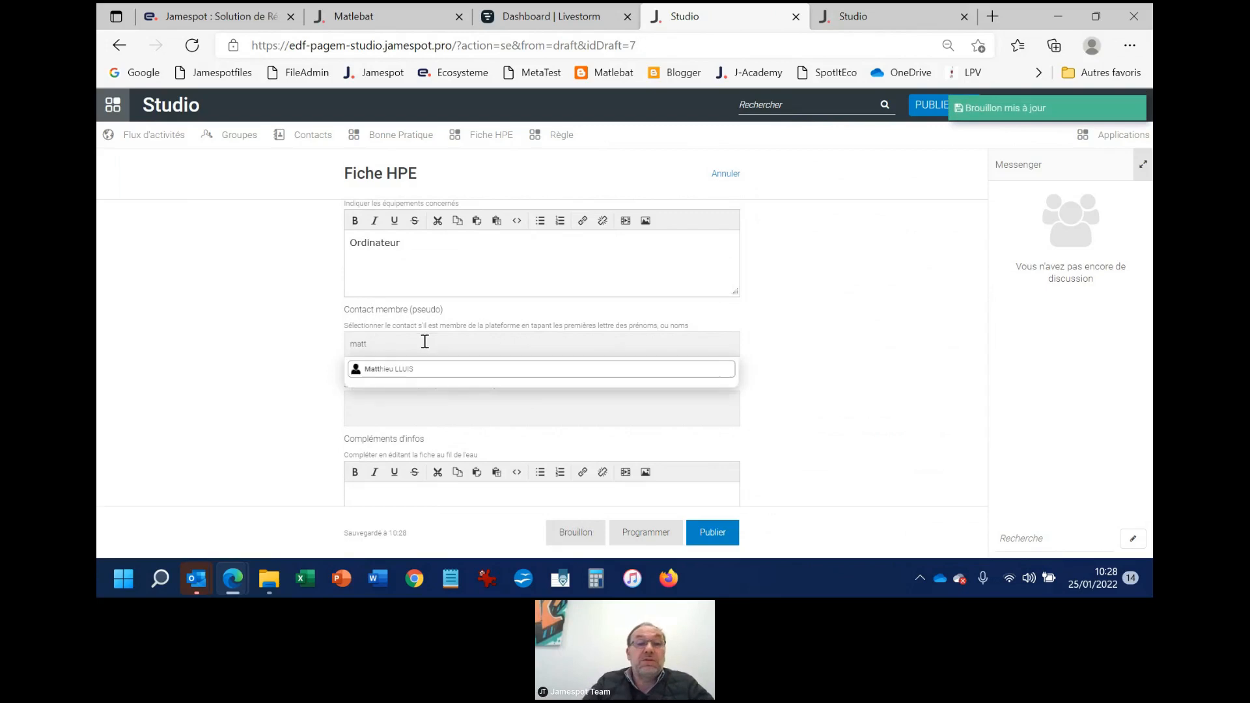
click(416, 369)
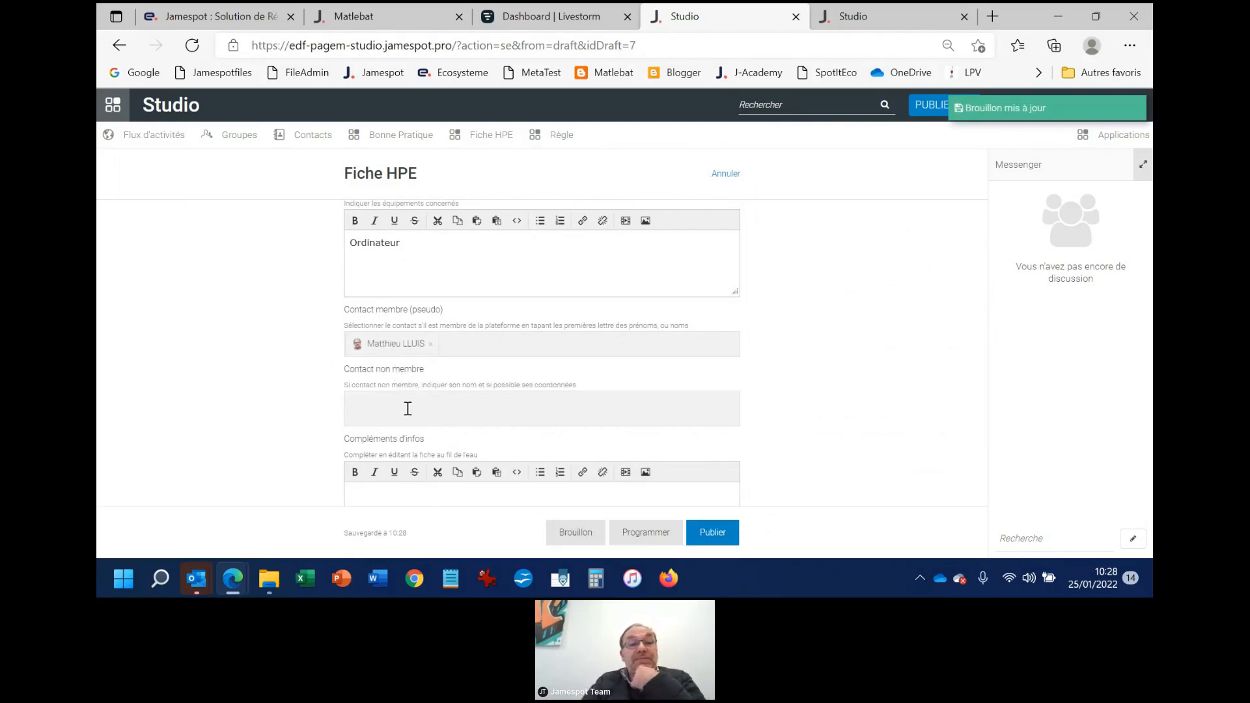
Check the remaining optional fields of the form and publish the Fiche HPE
scroll(384, 406, down, 1)
scroll(391, 391, down, 2)
scroll(394, 404, down, 1)
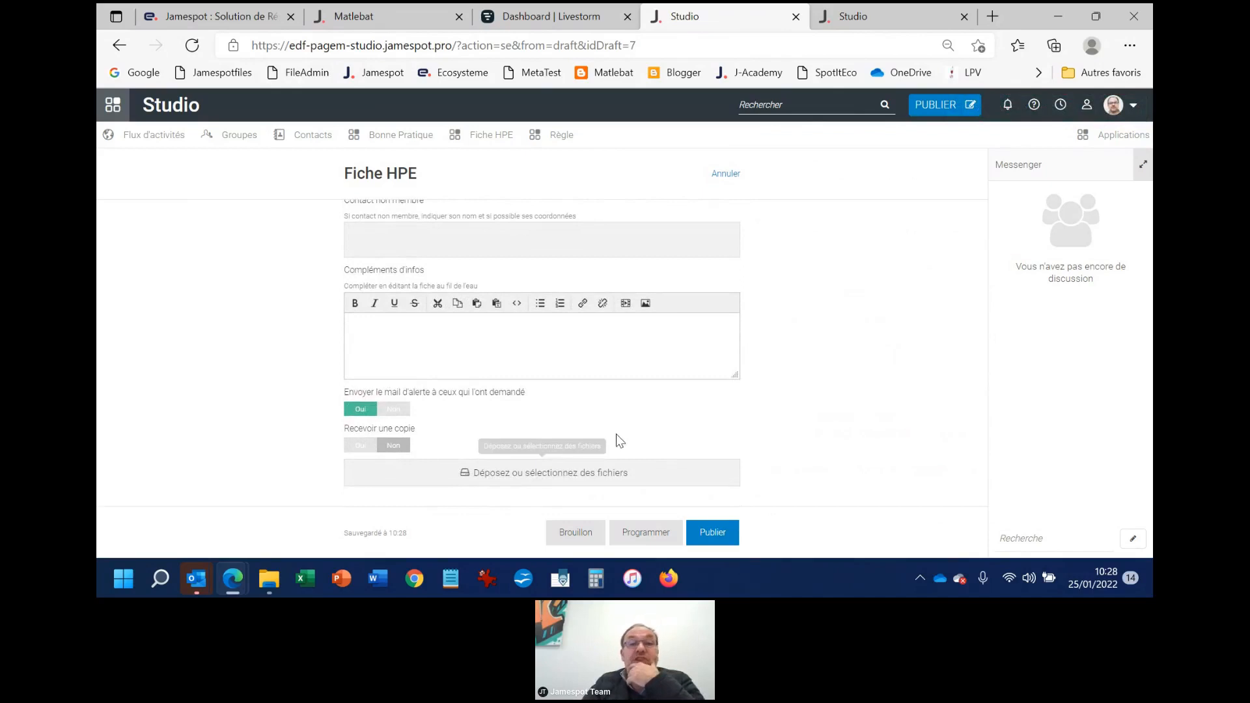
scroll(618, 434, up, 5)
scroll(623, 436, up, 3)
scroll(568, 349, down, 10)
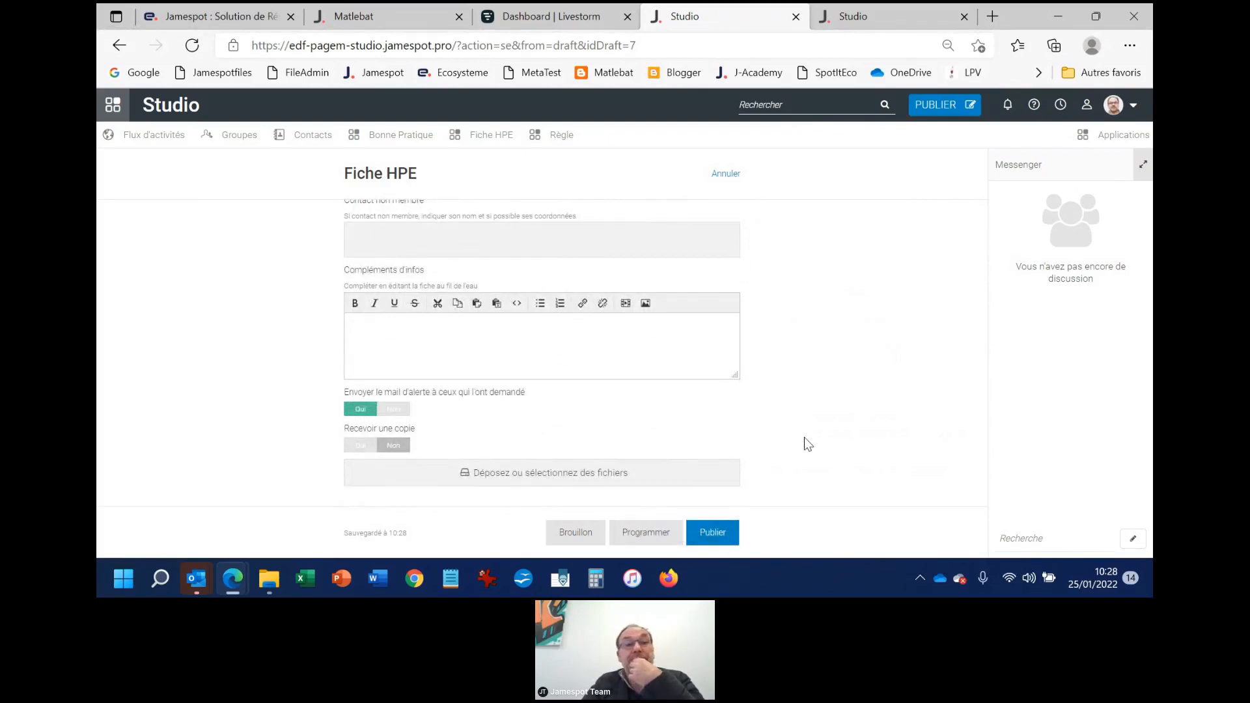
click(714, 535)
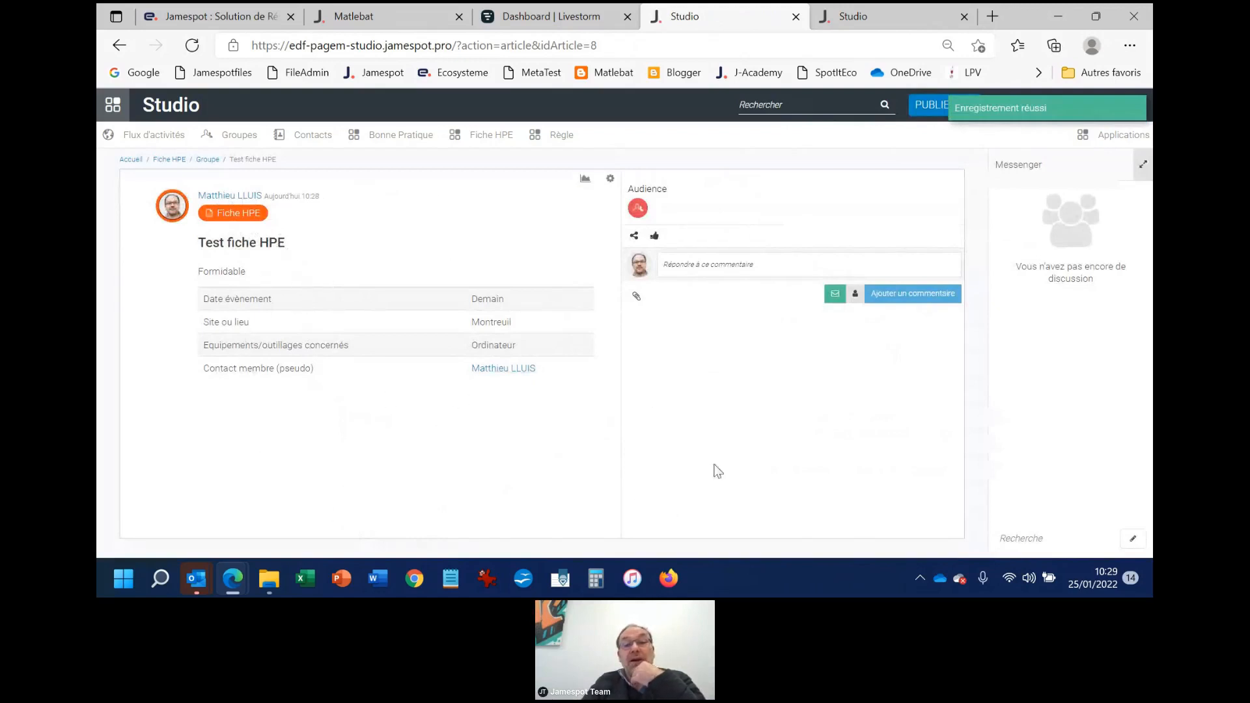
Open the group page from the published record's audience and look through the group's news feed
click(639, 208)
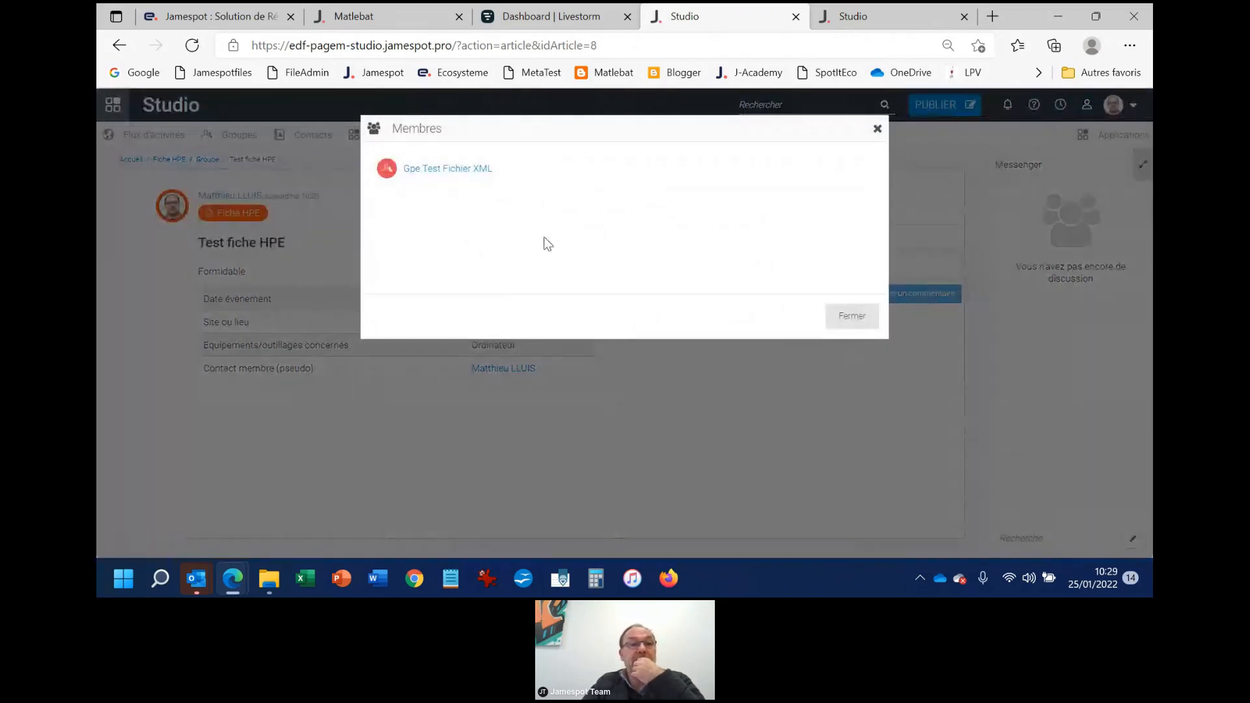
click(447, 171)
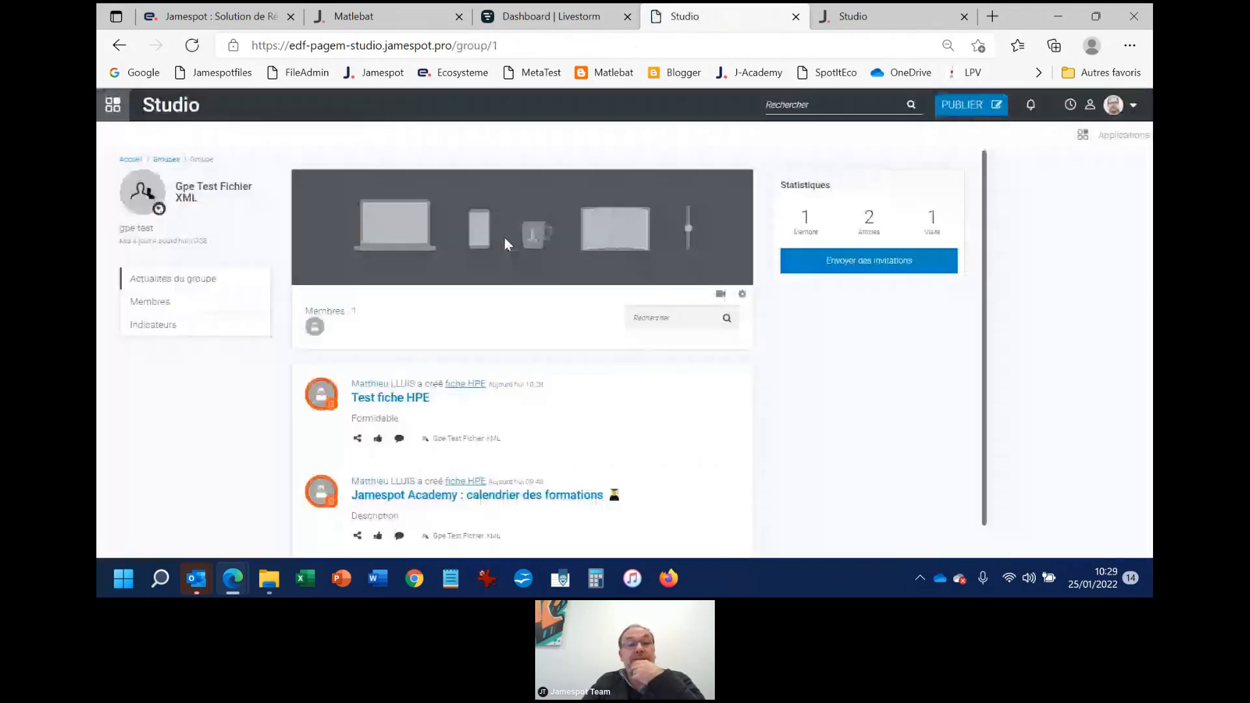
scroll(443, 372, down, 2)
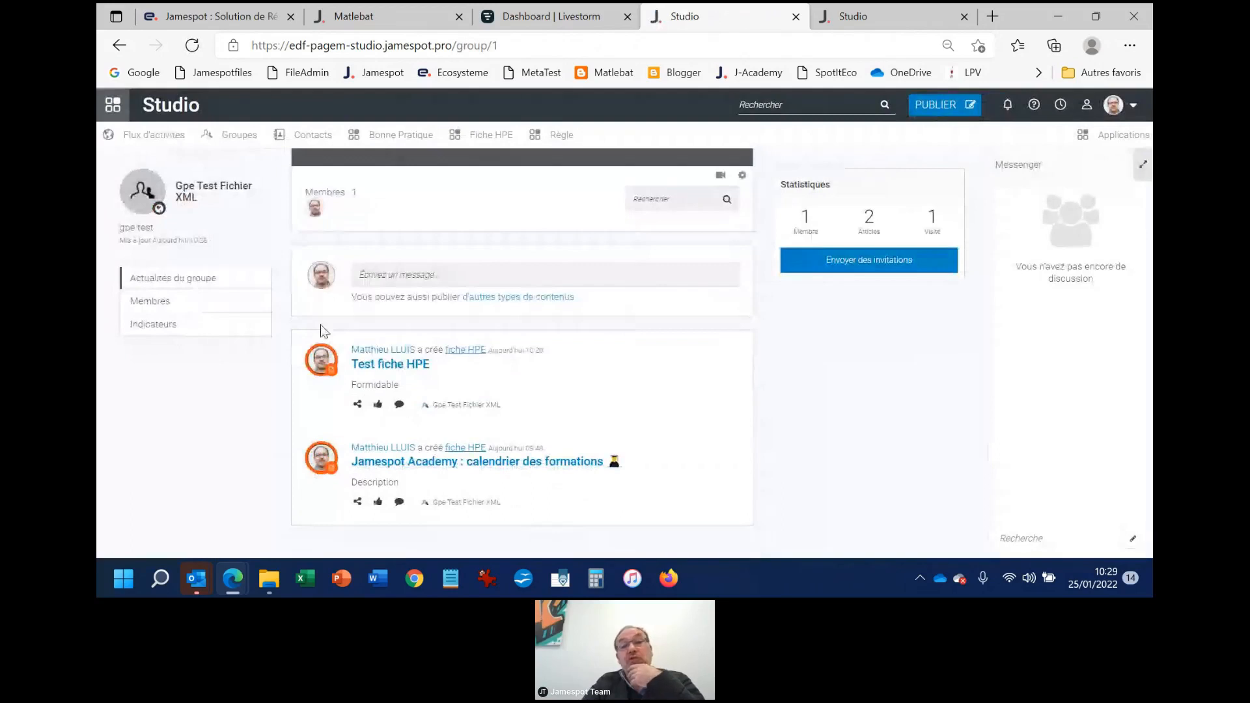
scroll(323, 330, up, 2)
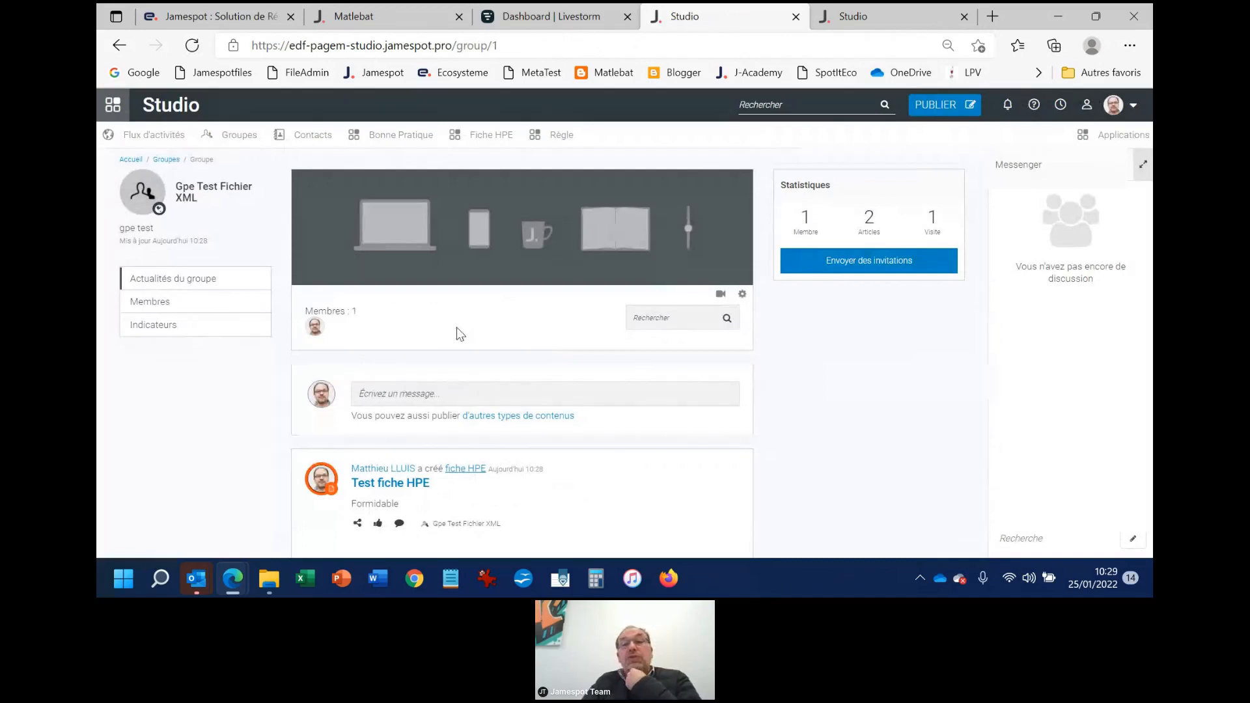
Return to the Fiche HPE list and filter it by the author's user name
click(490, 136)
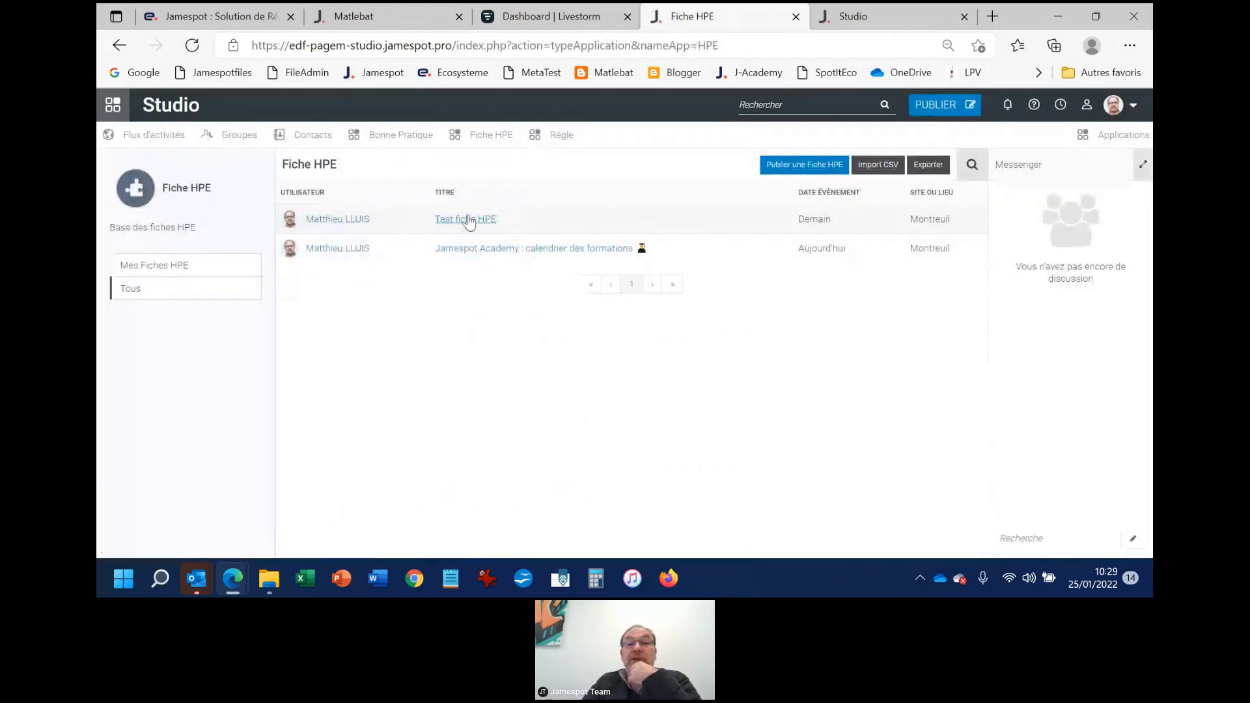
click(971, 169)
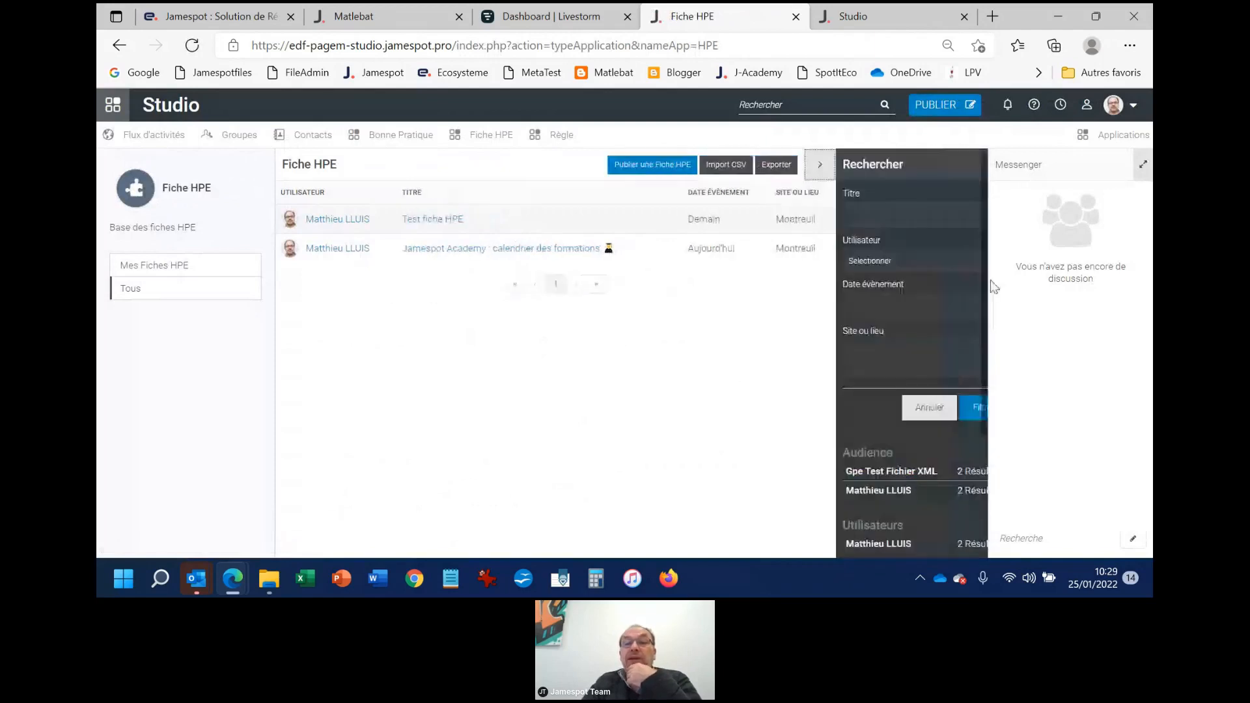
click(869, 261)
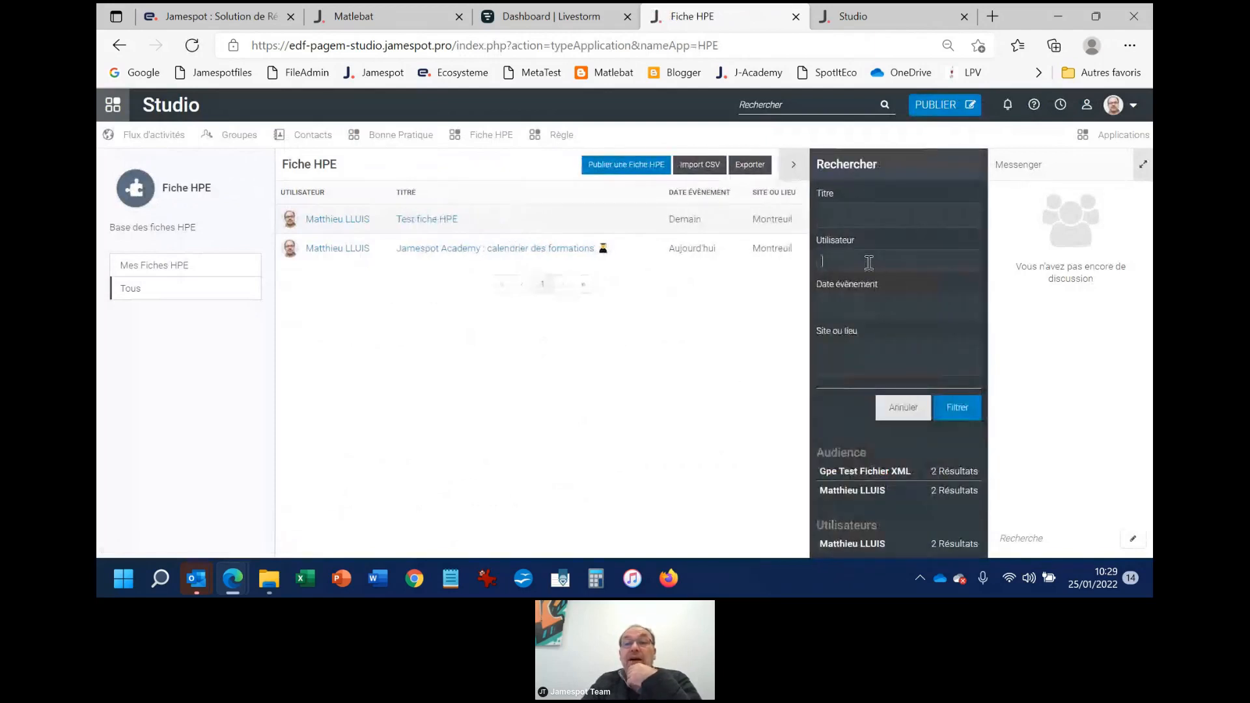
text(ll)
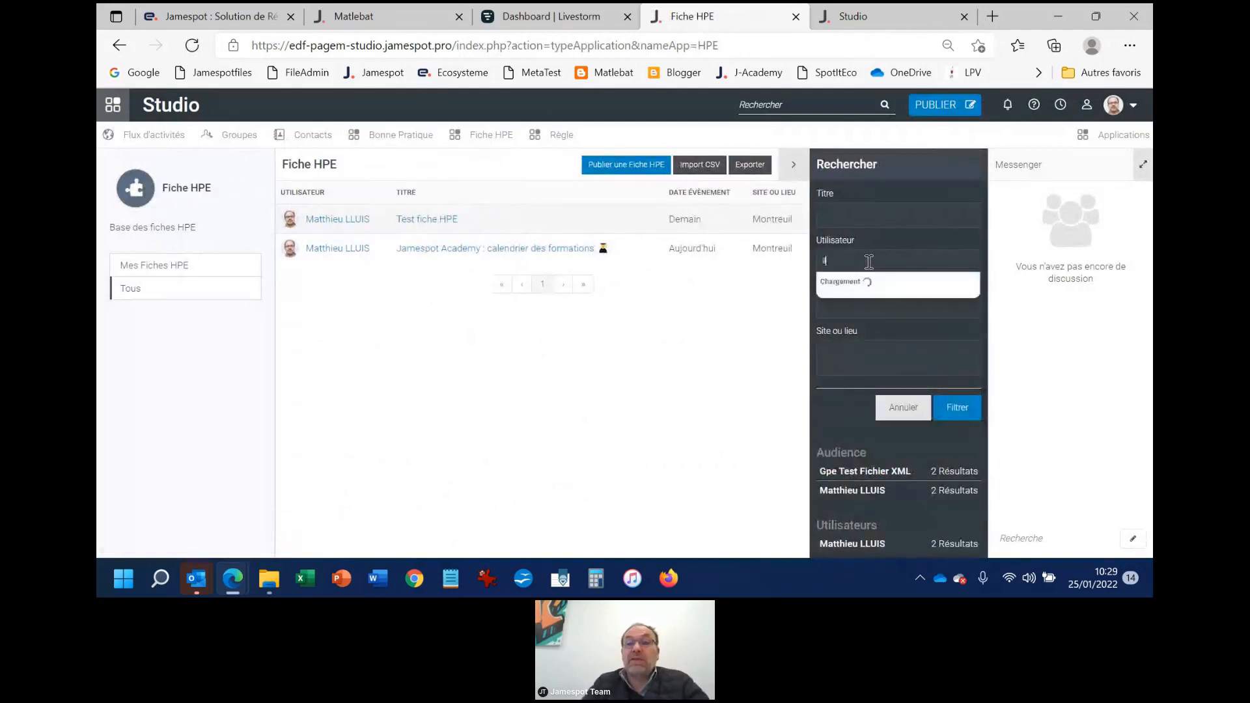
click(867, 287)
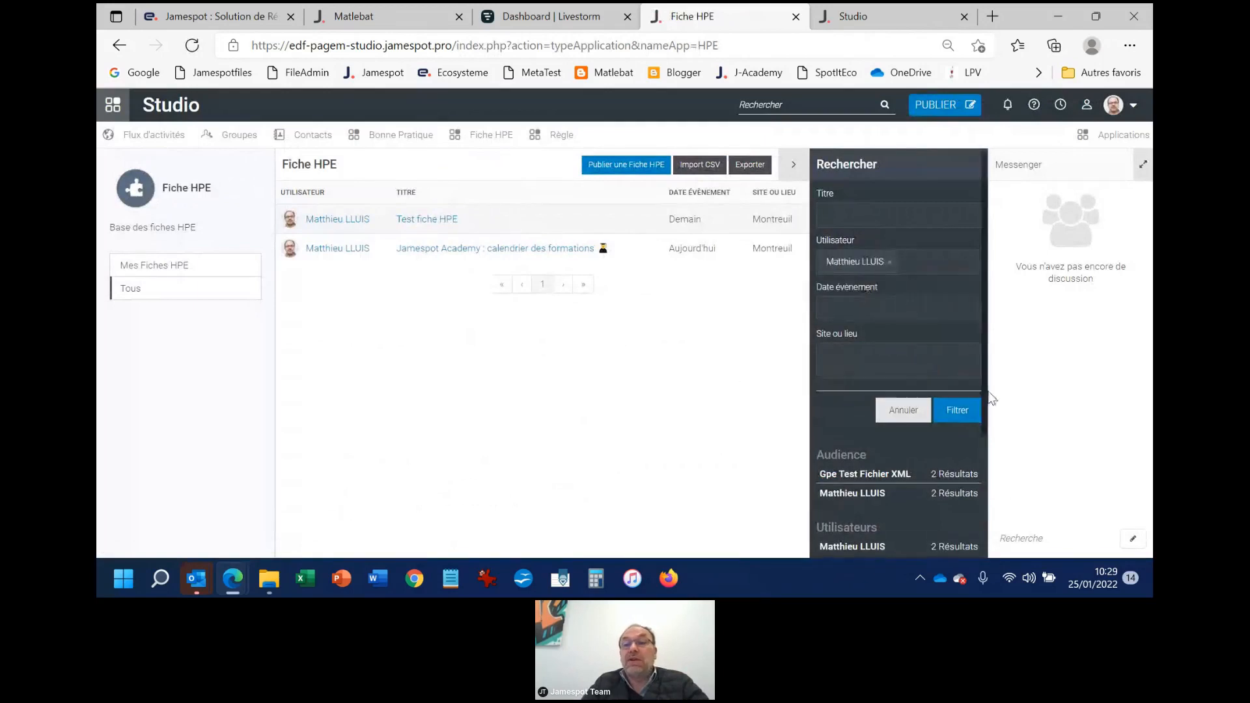
click(958, 408)
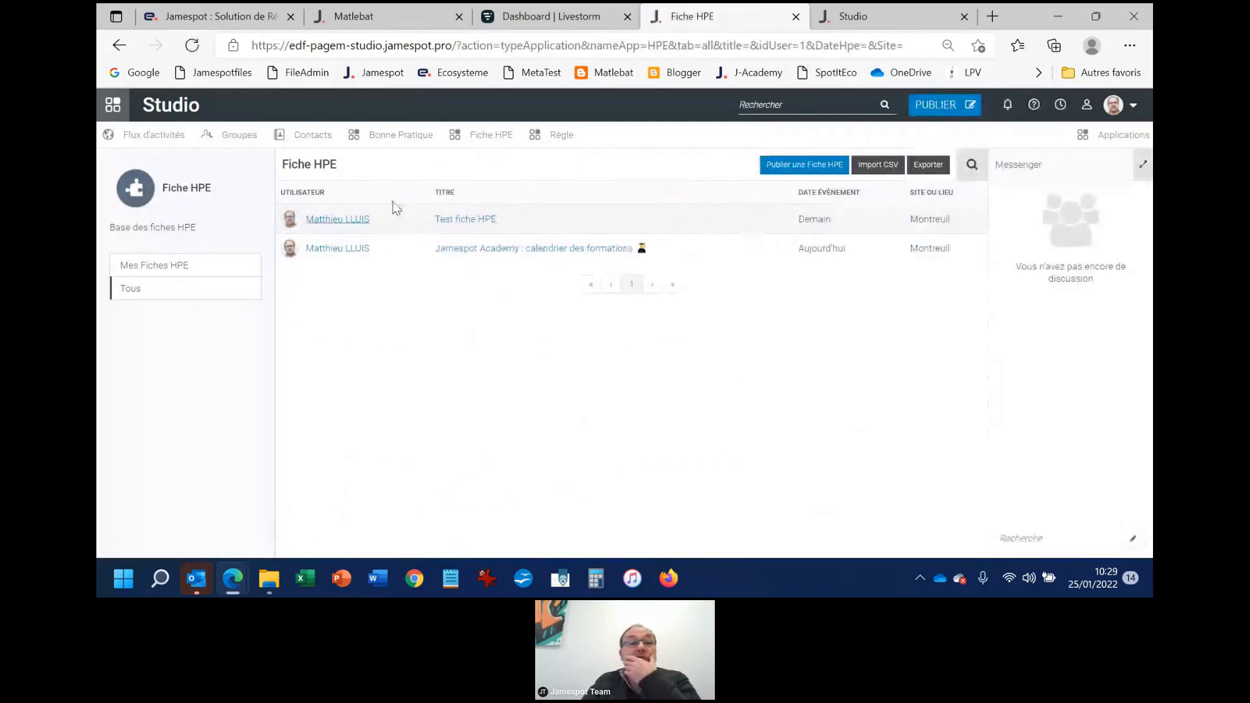
Add the event date 26/01/2022 to the Fiche HPE search criteria and apply the filter
click(972, 165)
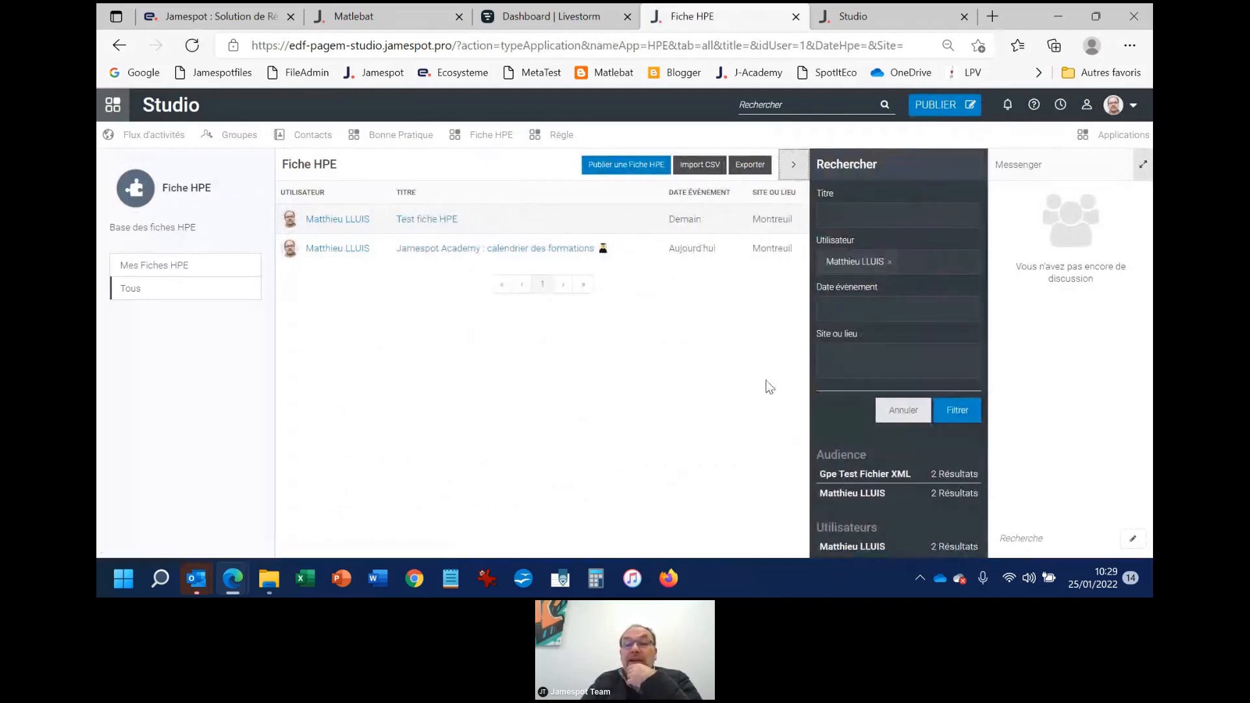
click(864, 298)
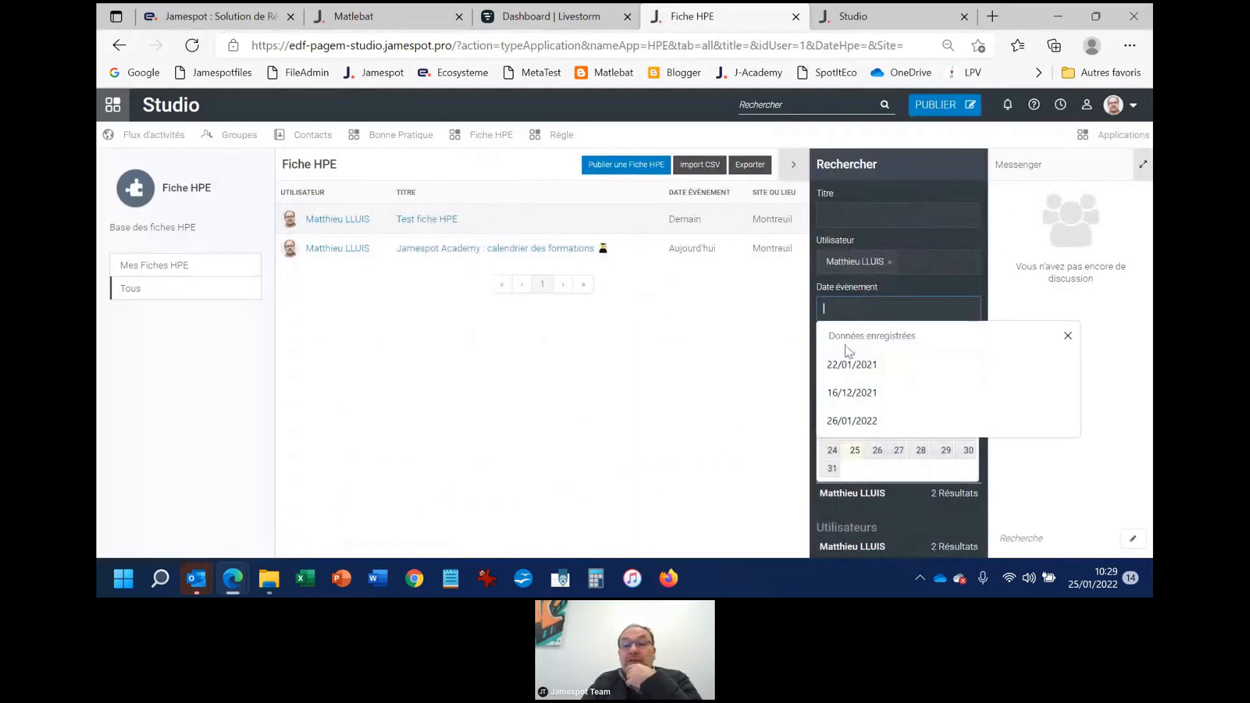
click(878, 451)
click(956, 412)
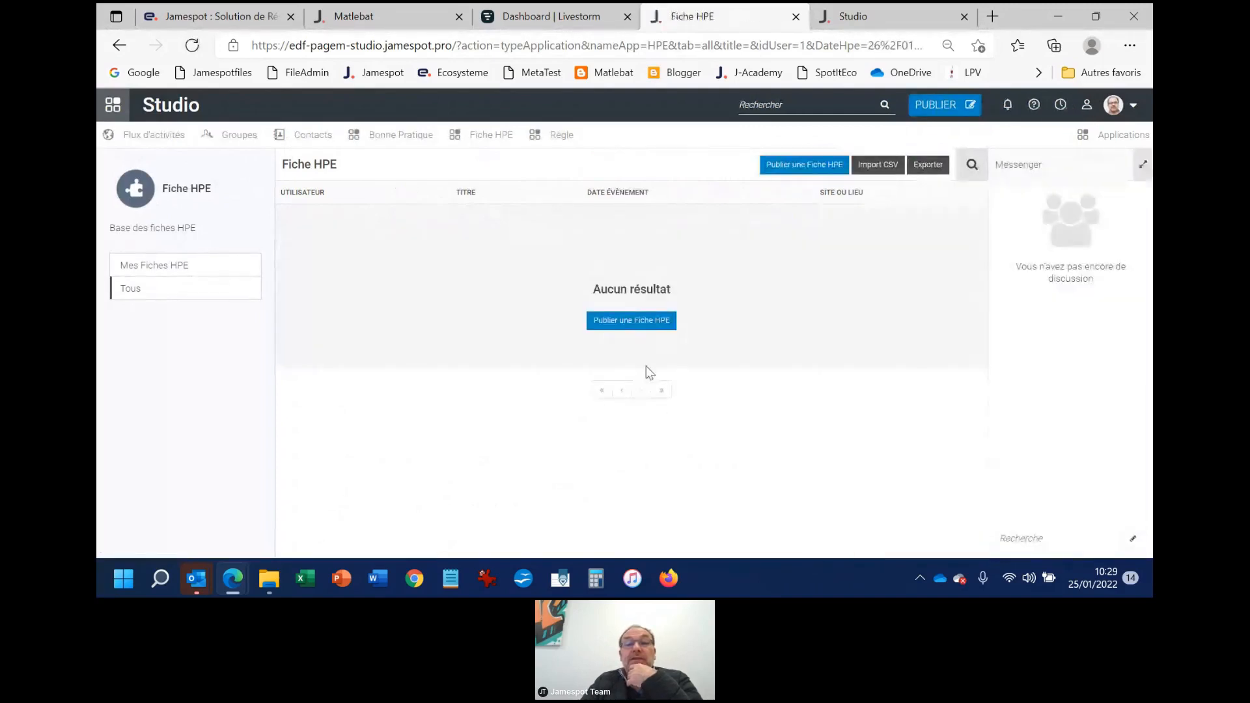
Review the search criteria applied to the Fiche HPE list, close them and open the activity feed
click(973, 167)
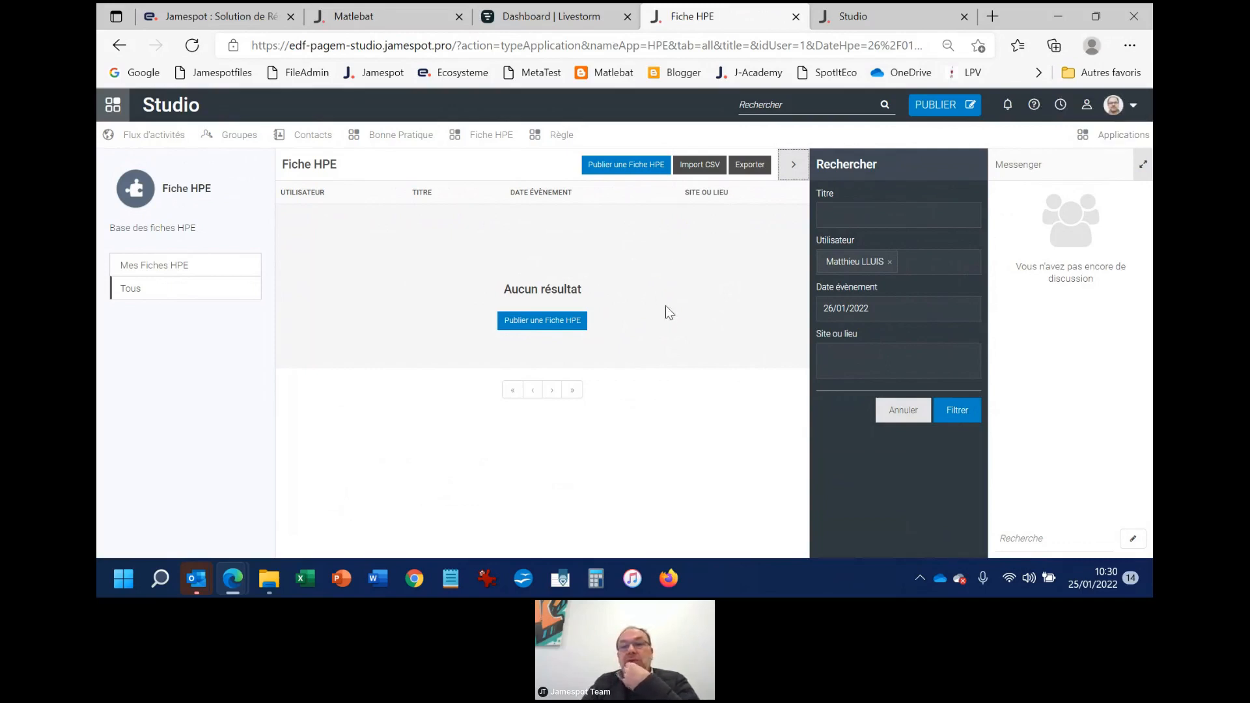
click(792, 166)
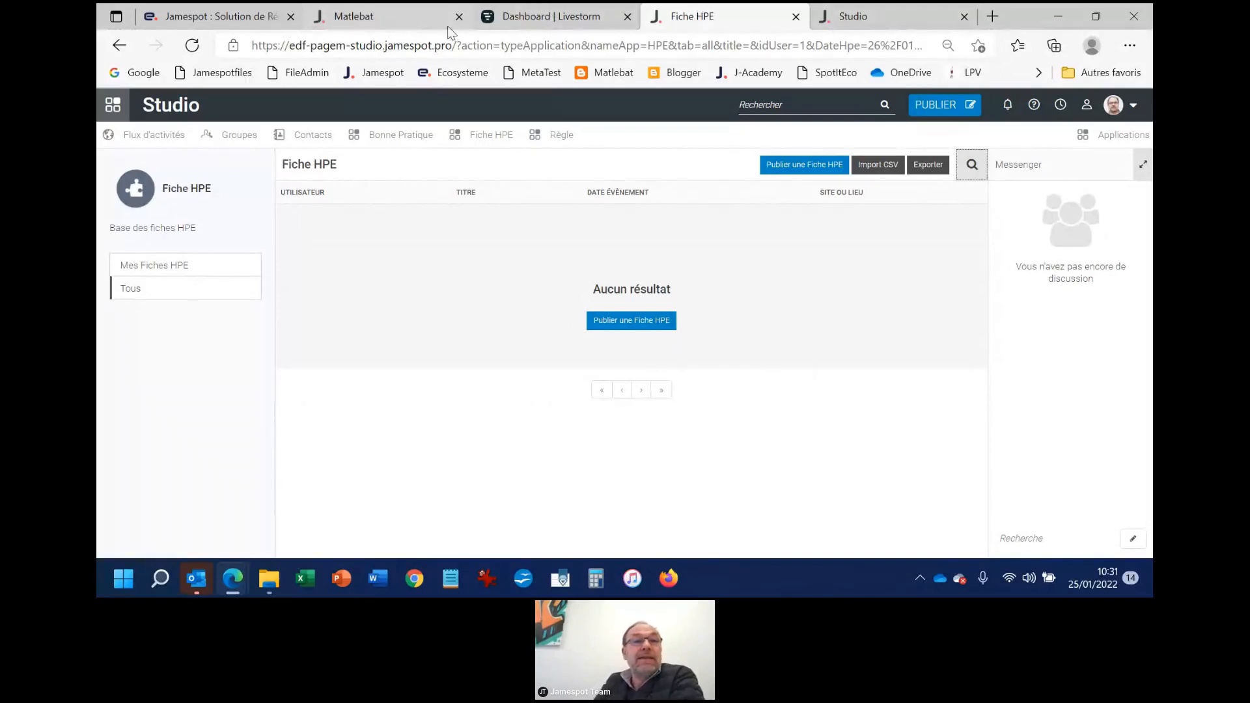
click(159, 132)
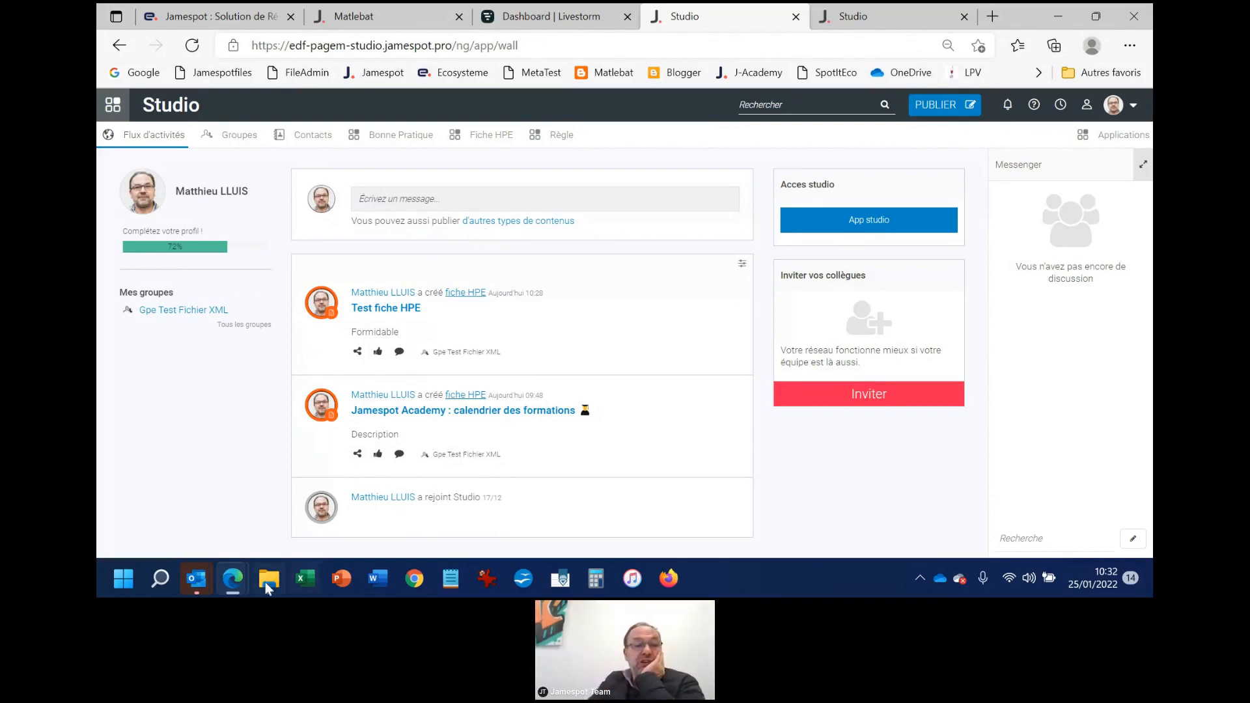
Switch to File Explorer, browse to the Bureau folder and open Application-Exemple.xml in the text editor
mouse_move(234, 589)
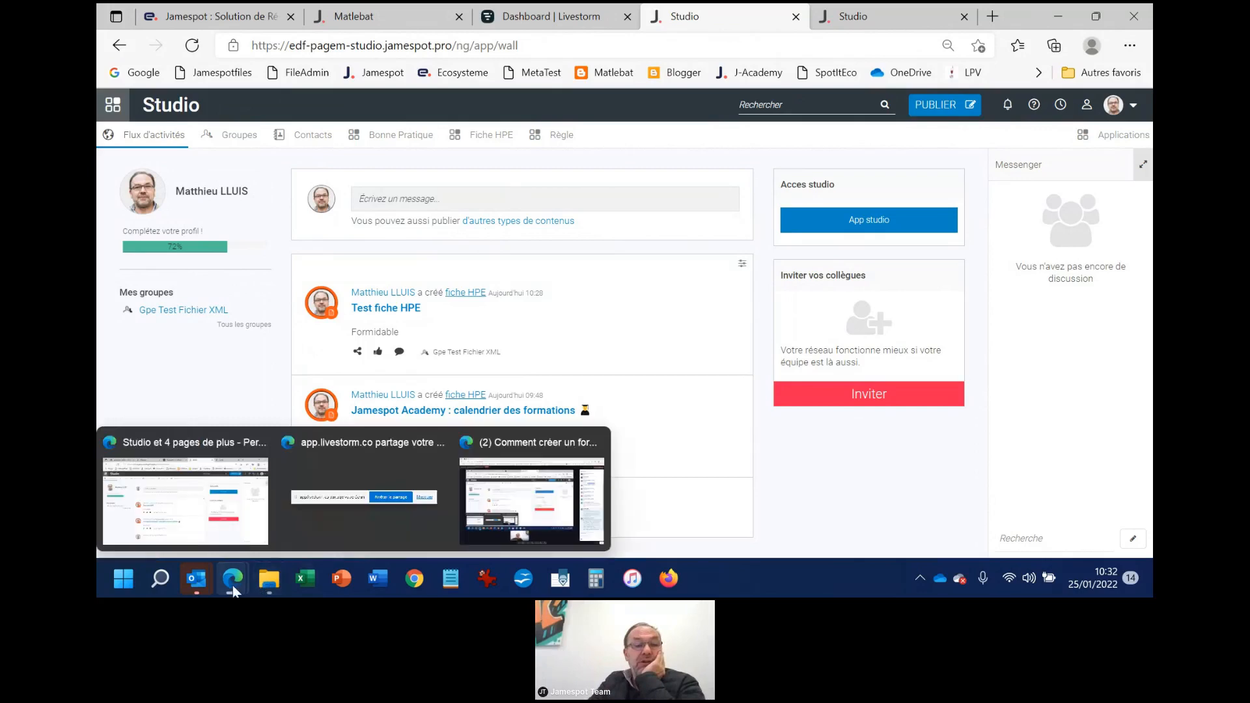
click(267, 495)
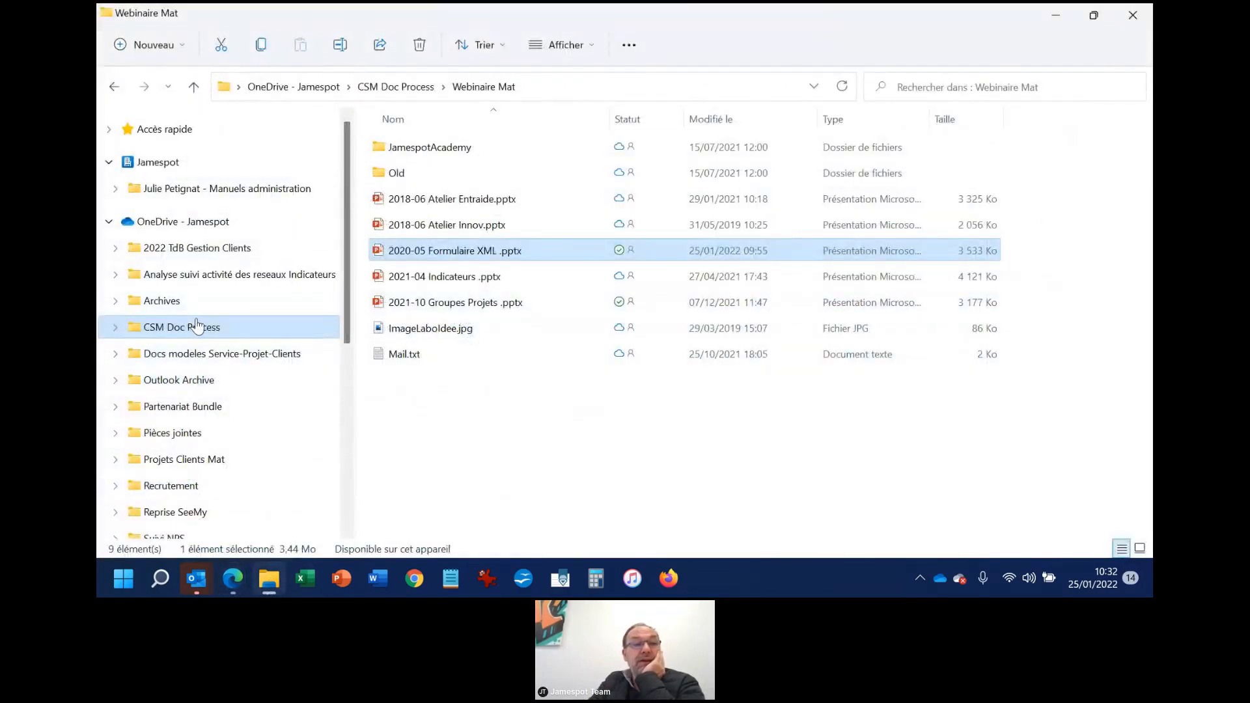
scroll(198, 326, down, 4)
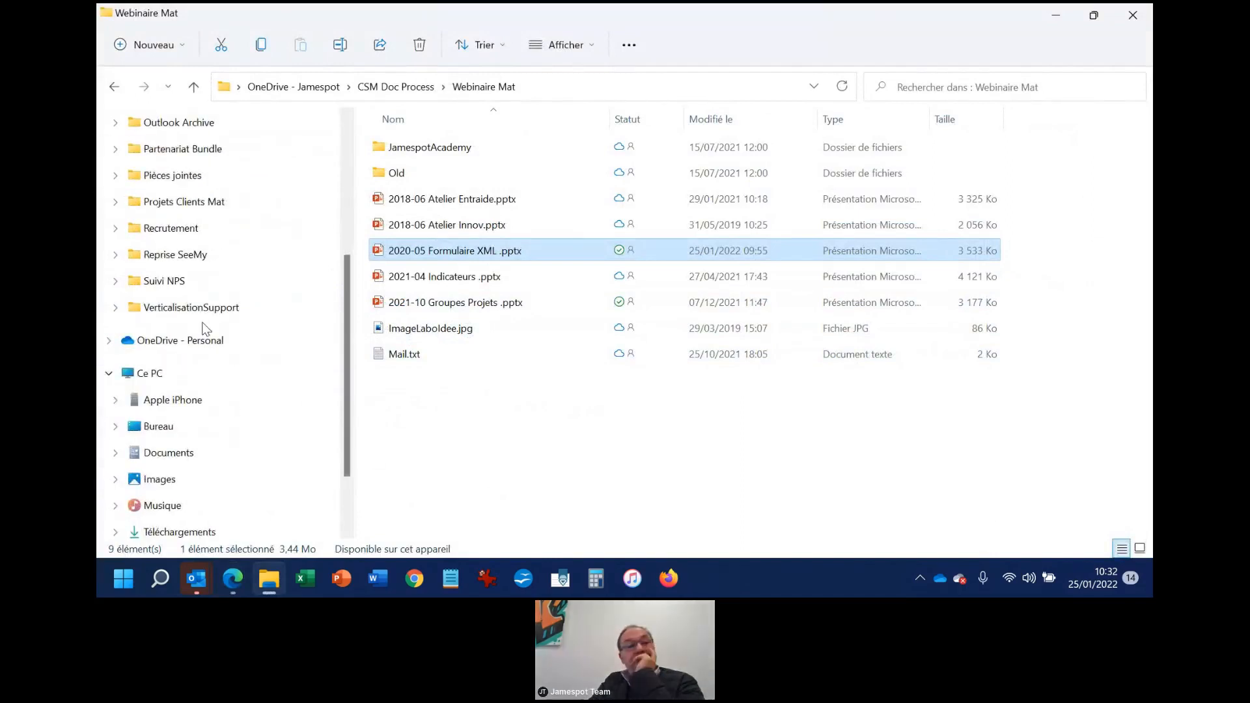
click(175, 402)
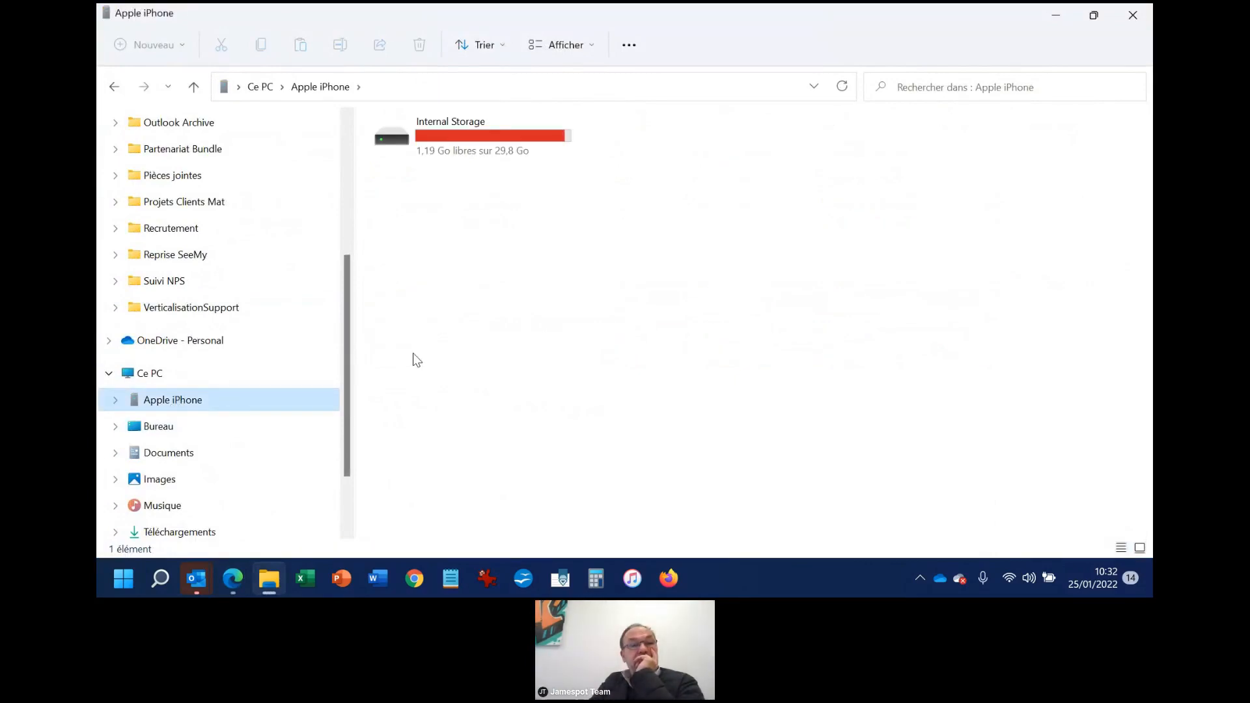
click(180, 377)
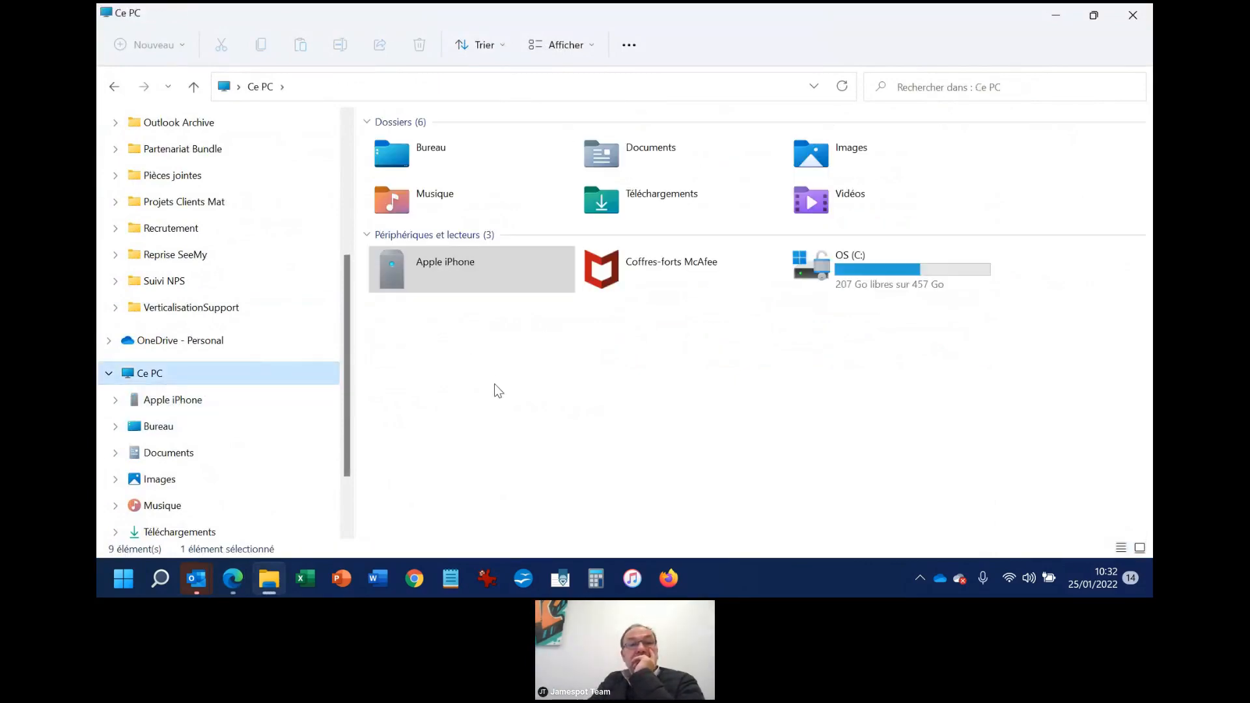
click(174, 427)
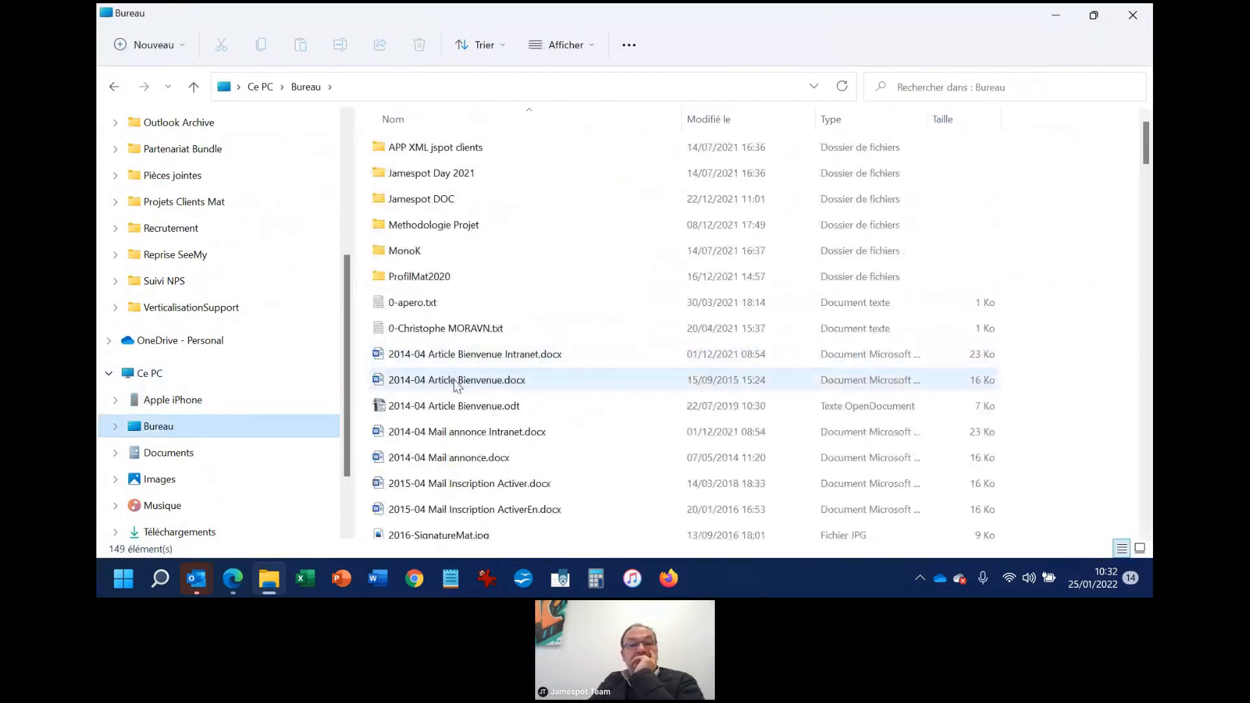
scroll(450, 365, down, 12)
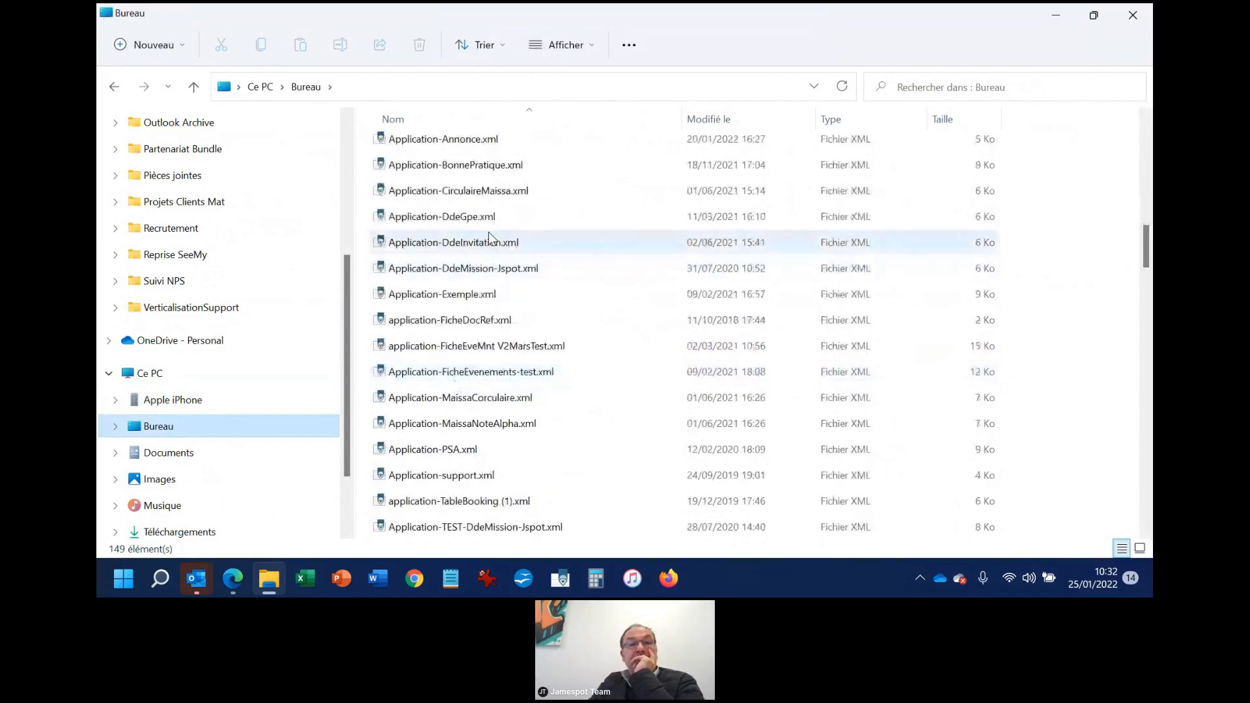
click(485, 299)
double_click(484, 297)
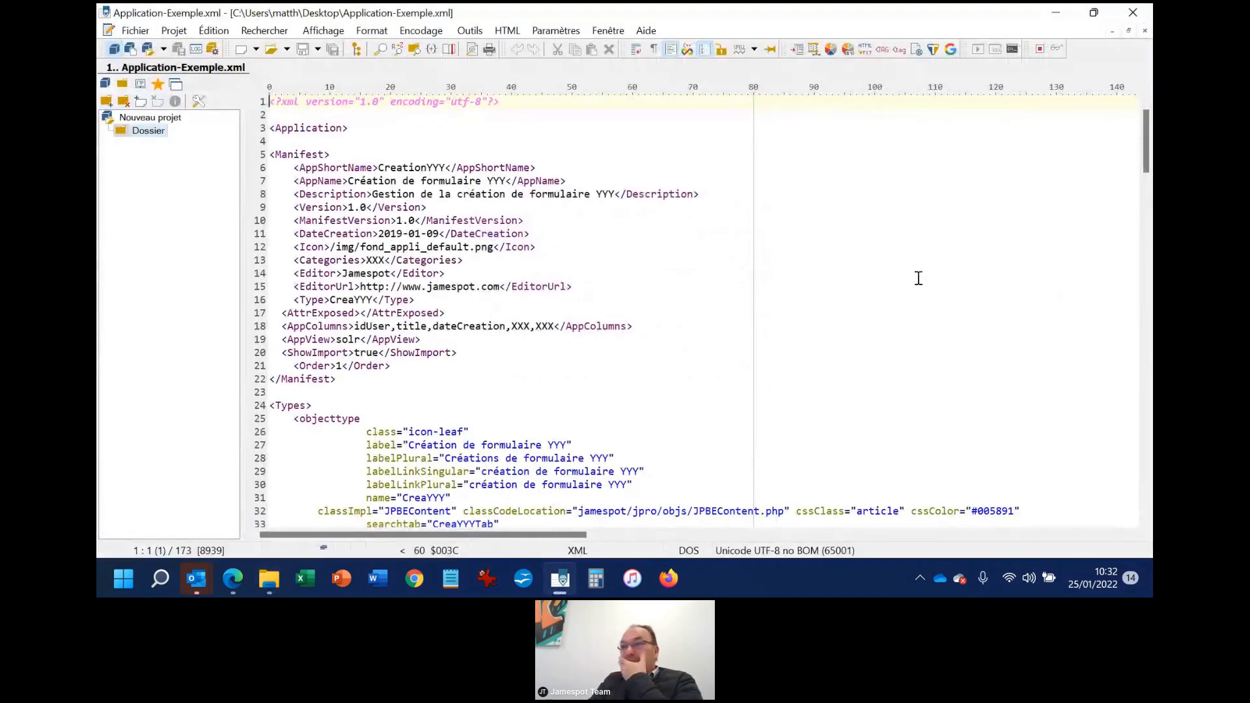
Examine the manifest, object type and custom field definitions in Application-Exemple.xml
scroll(685, 316, down, 1)
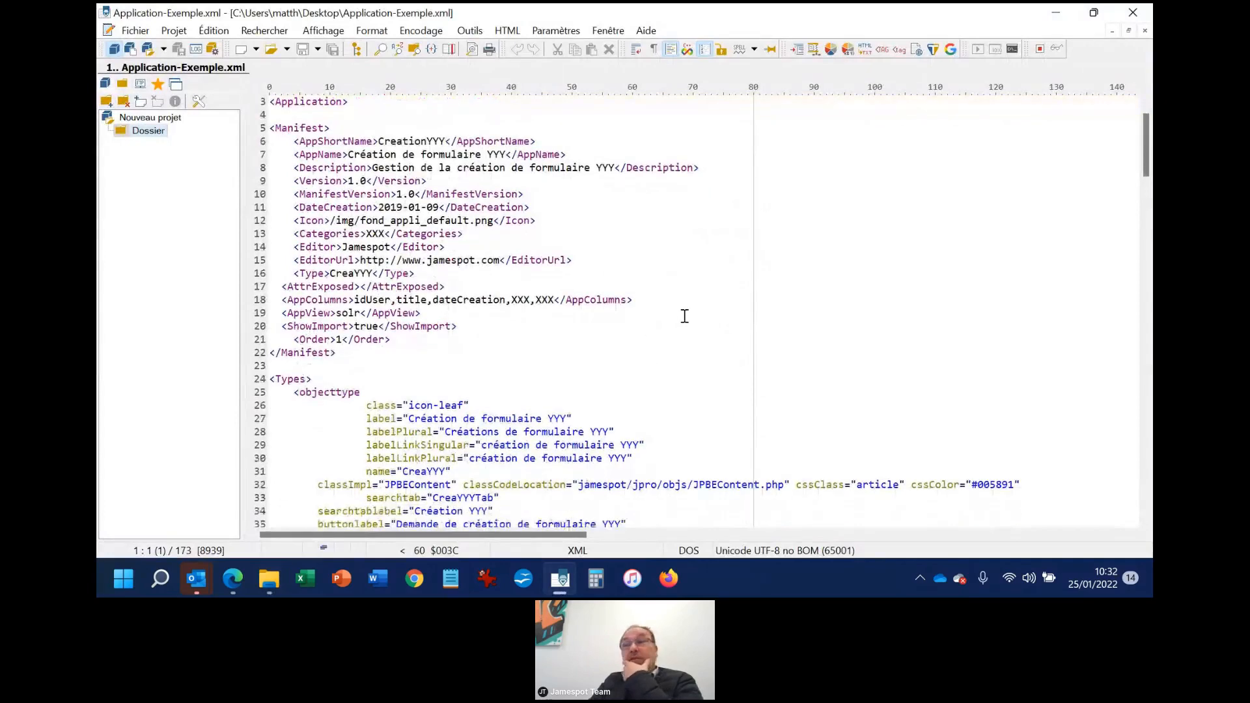
scroll(684, 316, down, 4)
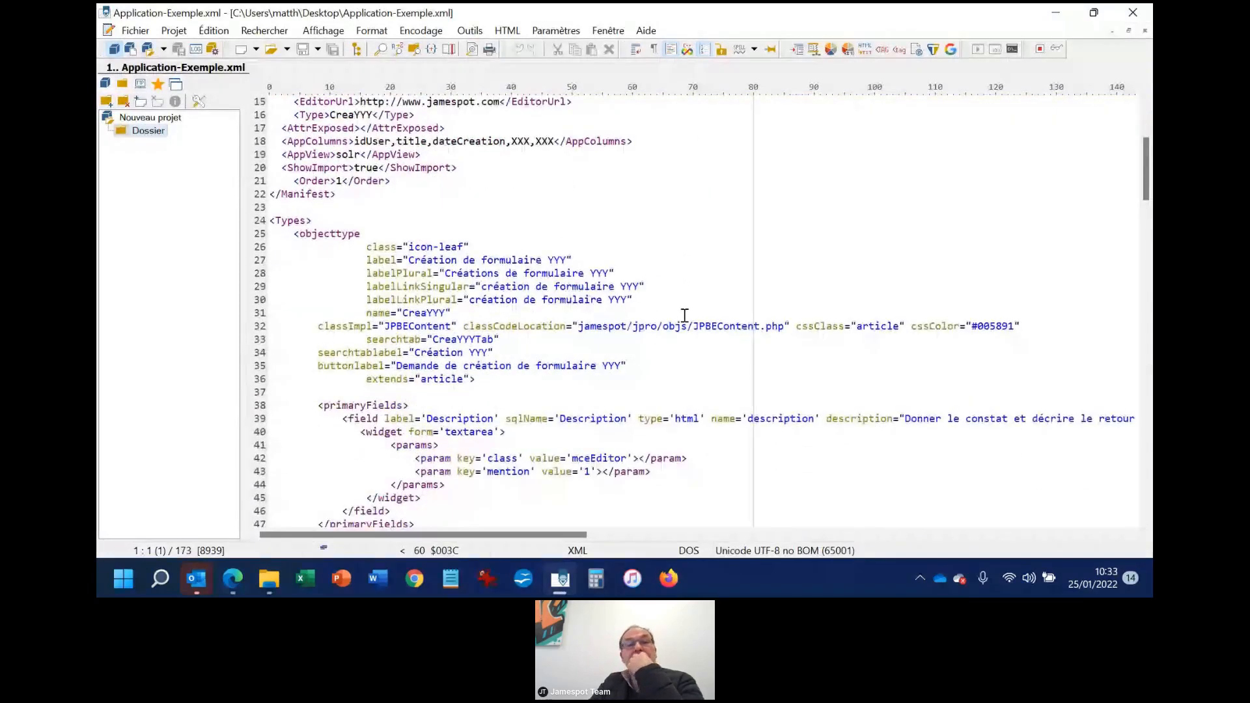
scroll(684, 316, down, 7)
scroll(685, 316, down, 6)
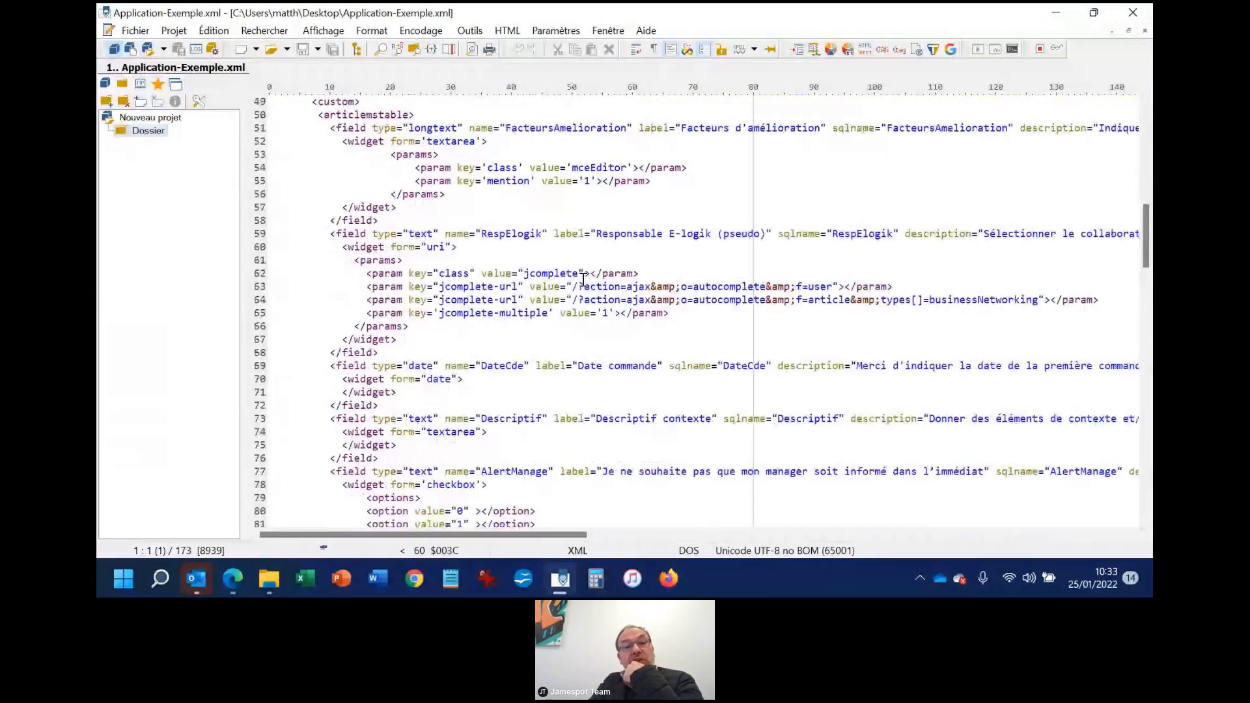
scroll(492, 358, down, 4)
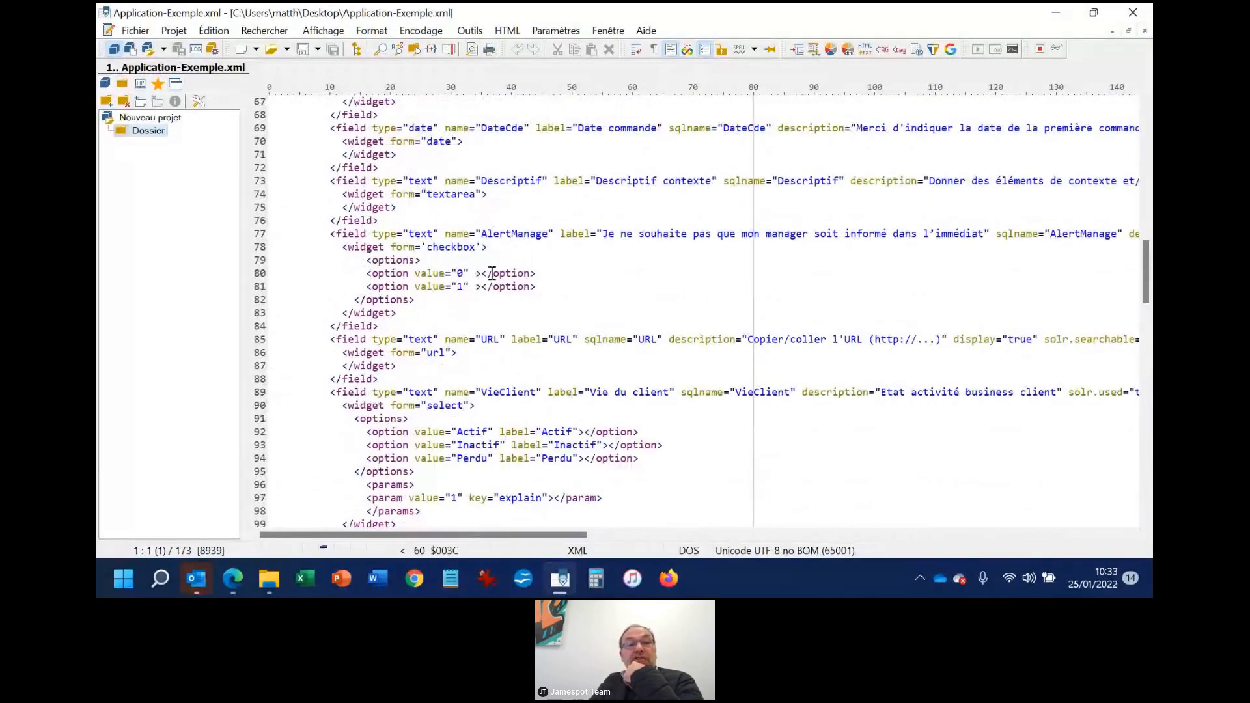
scroll(475, 338, down, 2)
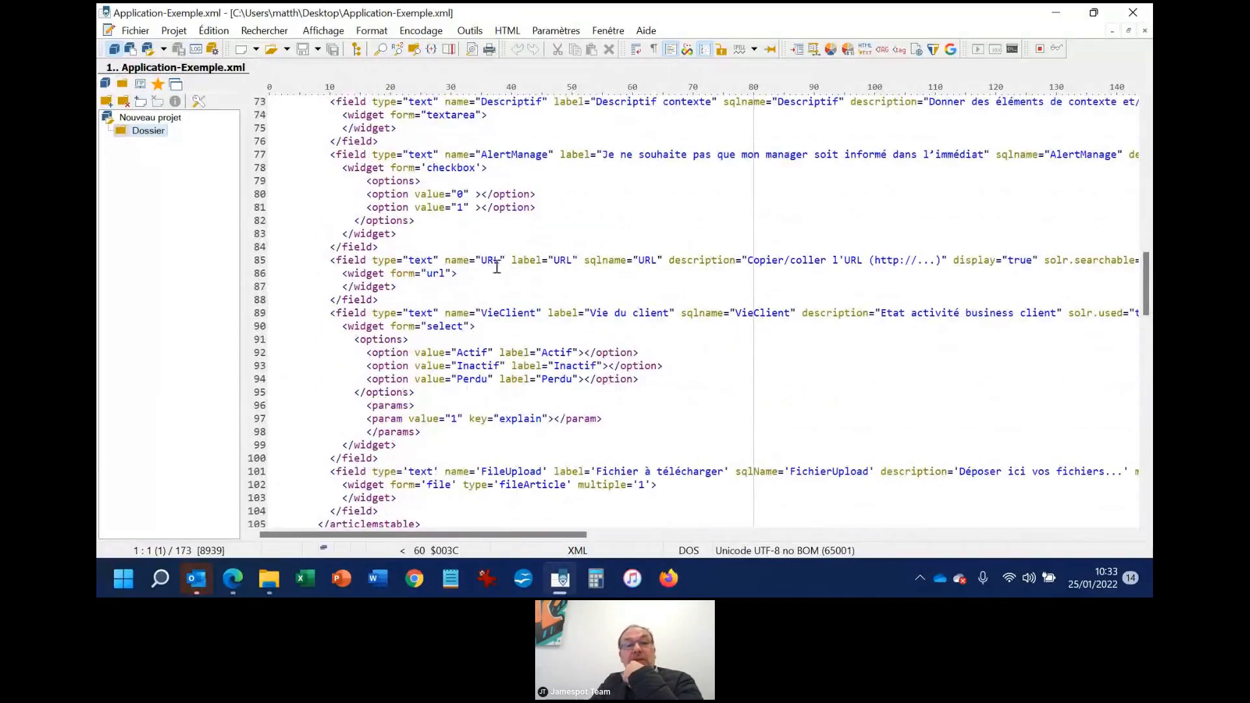
scroll(490, 381, down, 2)
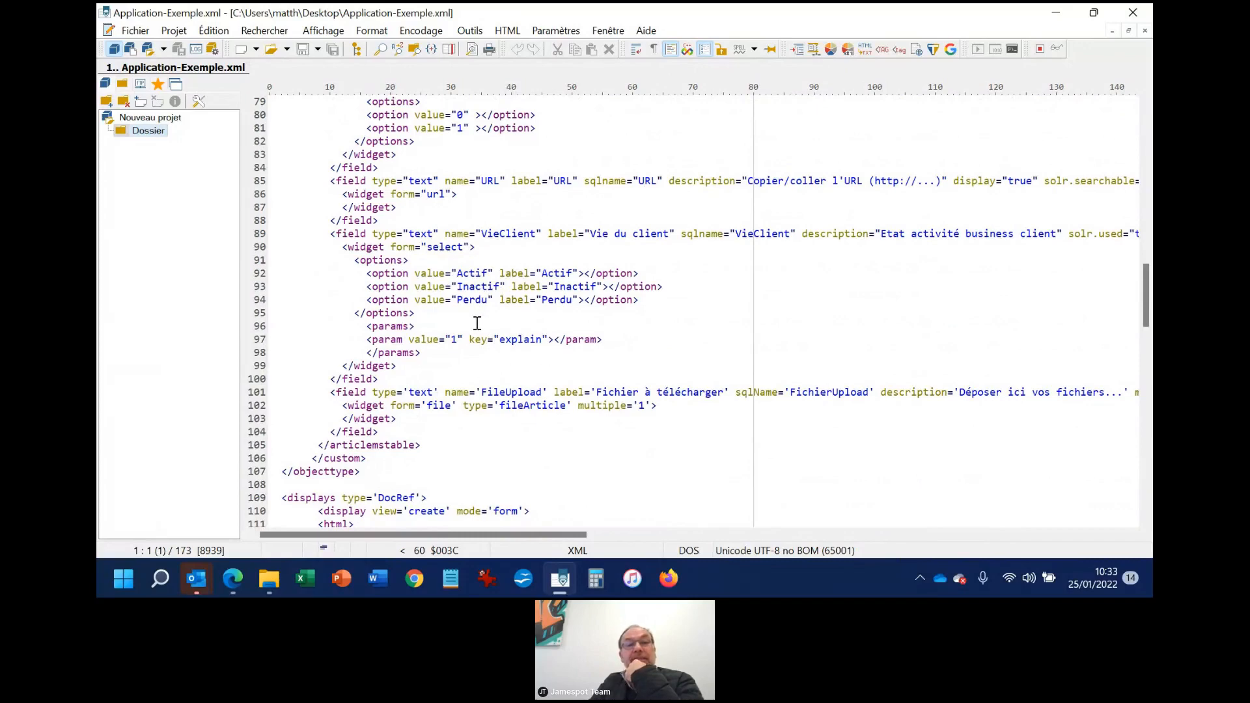
Examine the display definitions for the create, create-popup and edit views through the end of the XML file
scroll(514, 336, down, 5)
scroll(515, 333, down, 1)
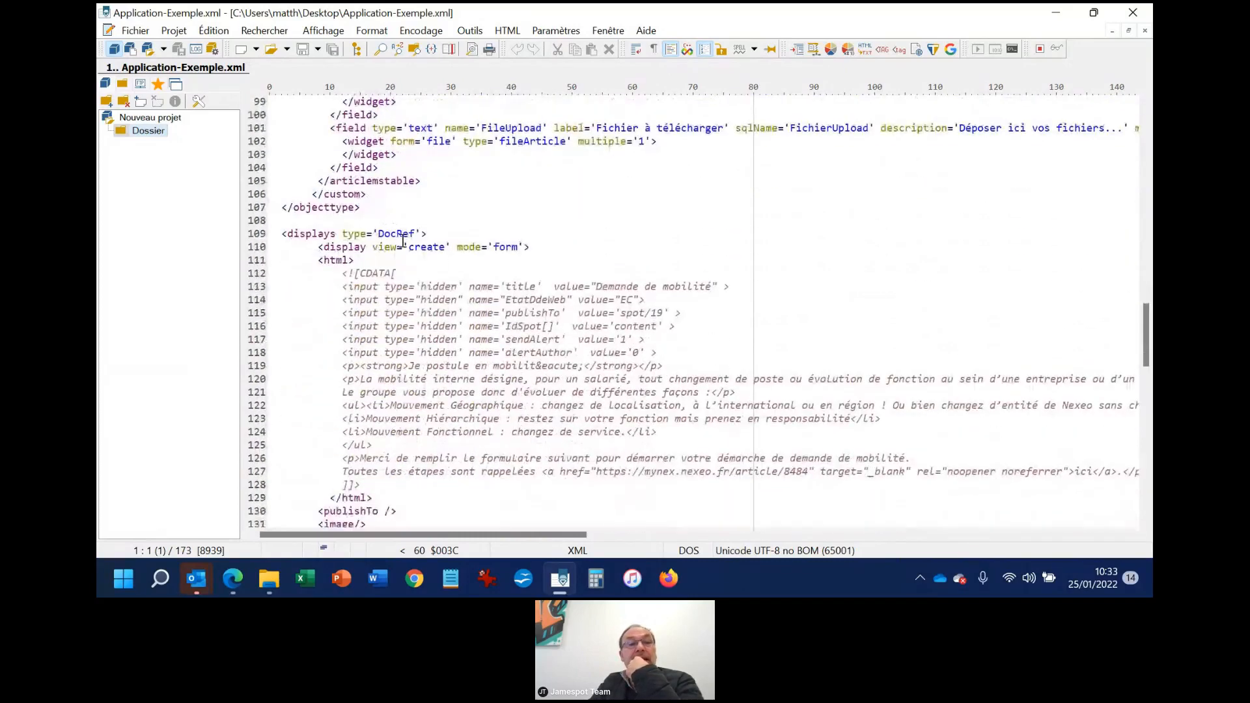
scroll(440, 338, down, 5)
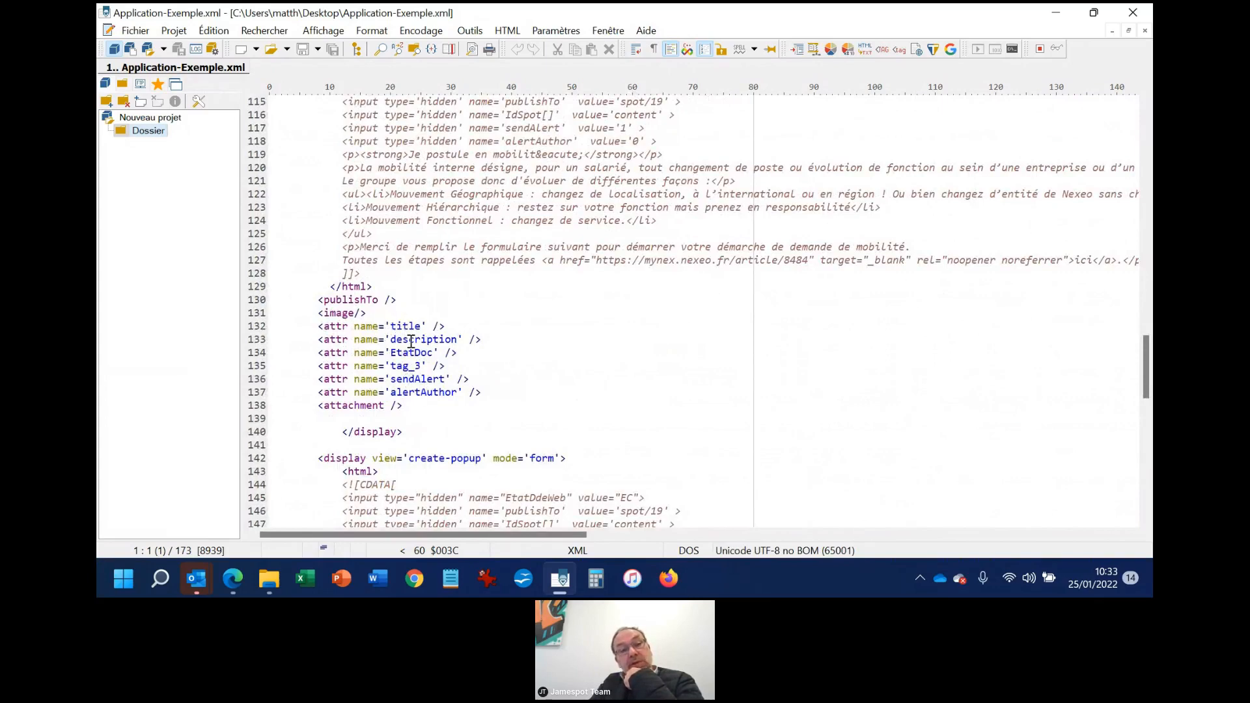
scroll(411, 341, down, 3)
scroll(415, 313, up, 1)
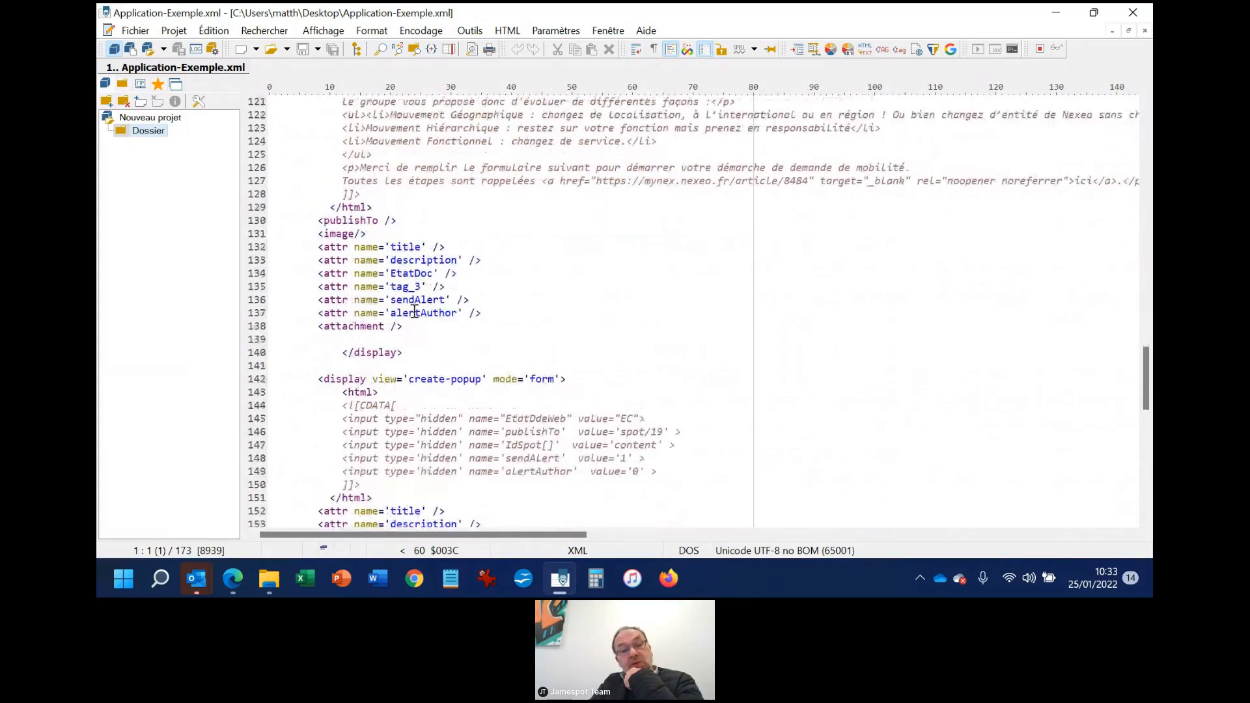
scroll(467, 429, down, 2)
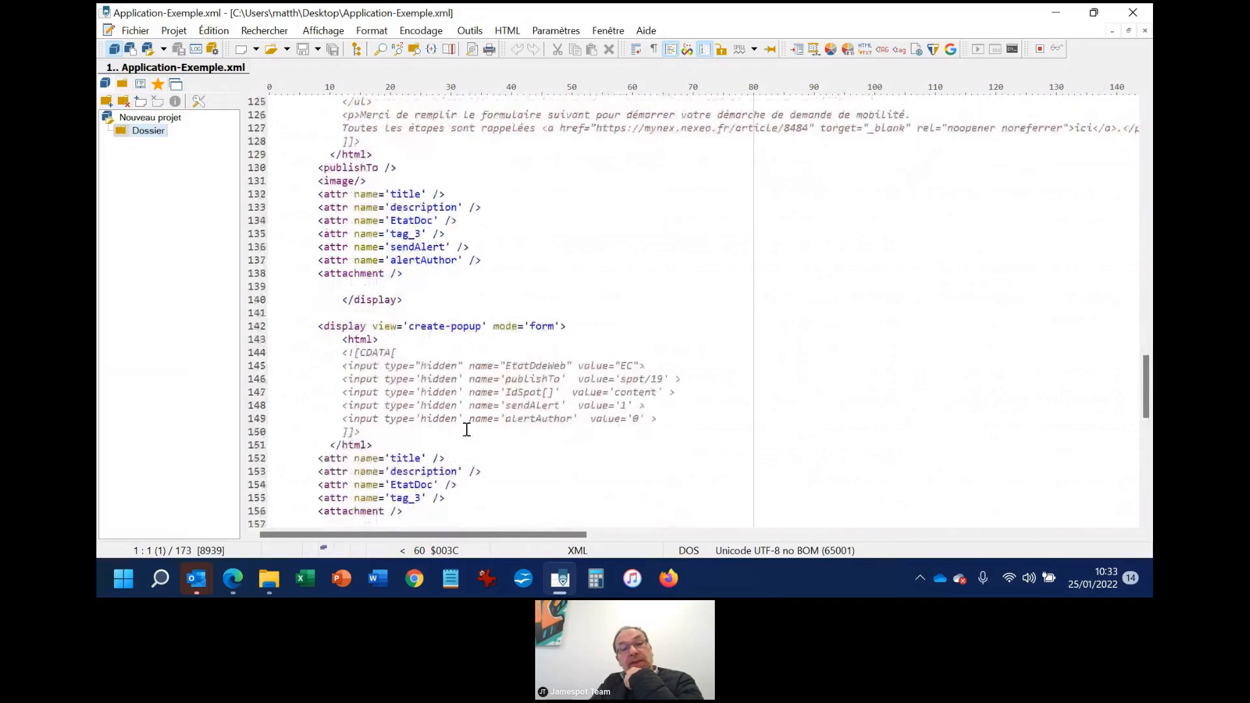
scroll(467, 430, down, 5)
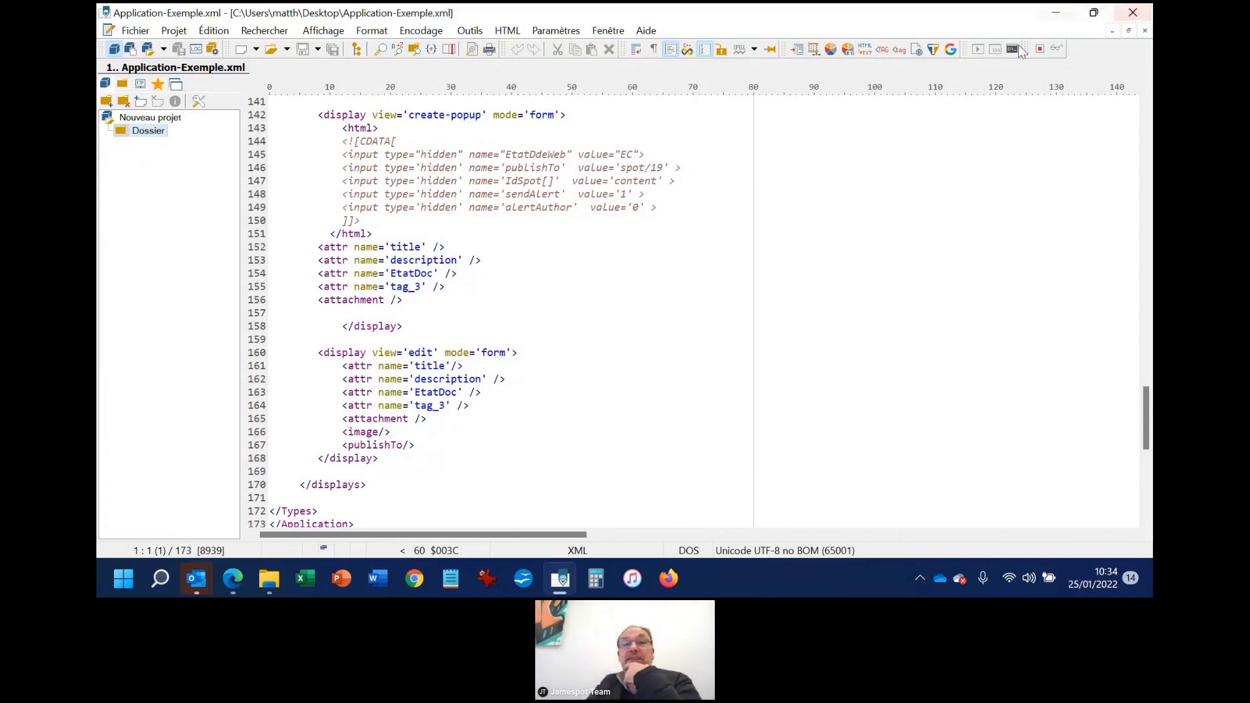
scroll(459, 269, up, 3)
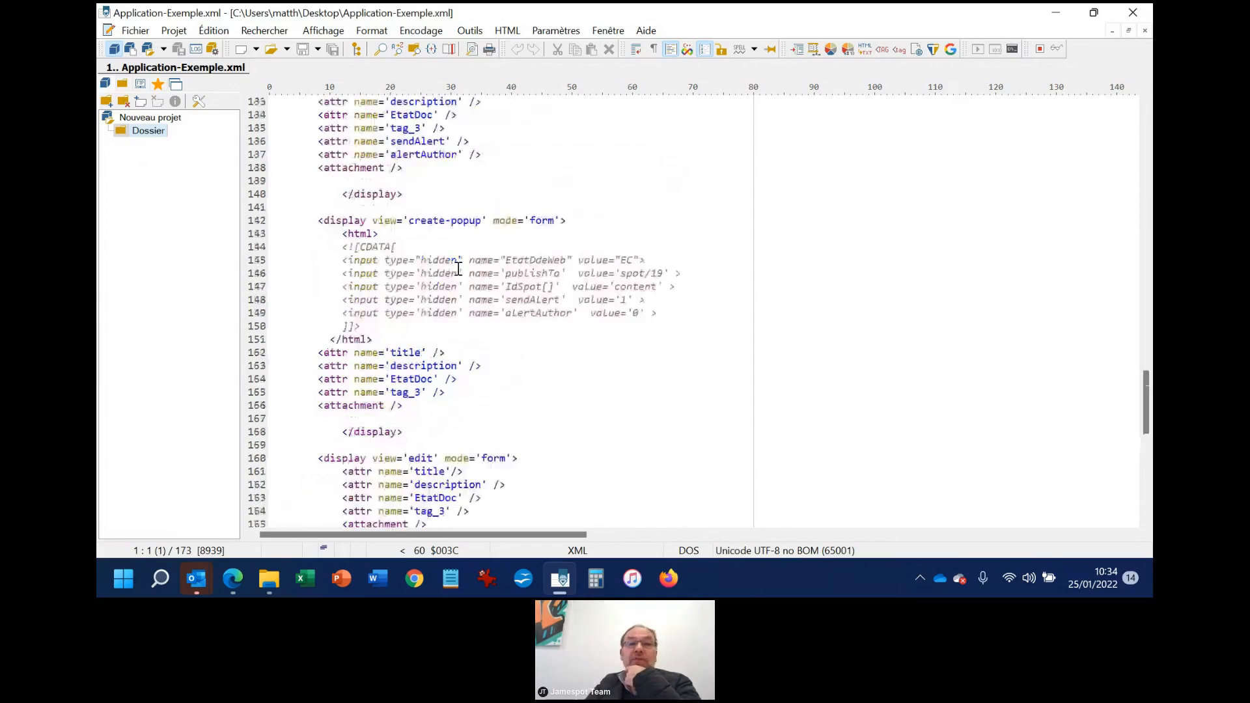
scroll(458, 269, up, 3)
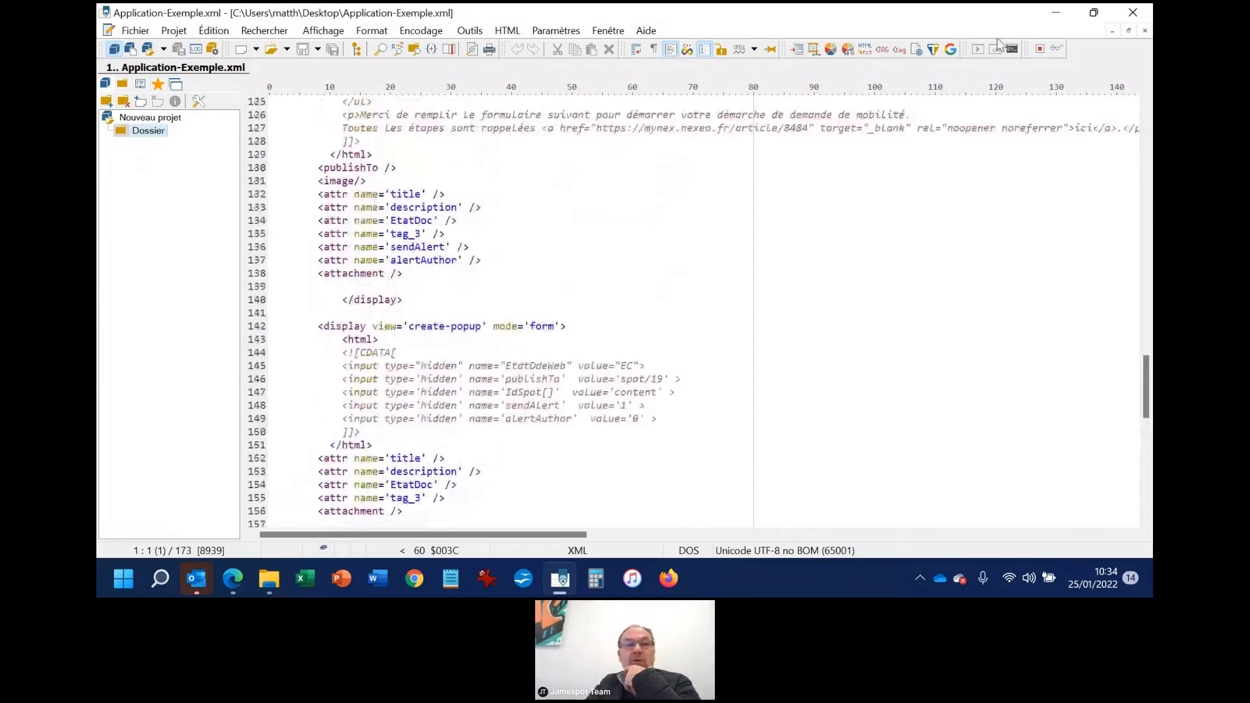
Switch back to the Jamespot Studio page in Edge and open App studio
click(269, 578)
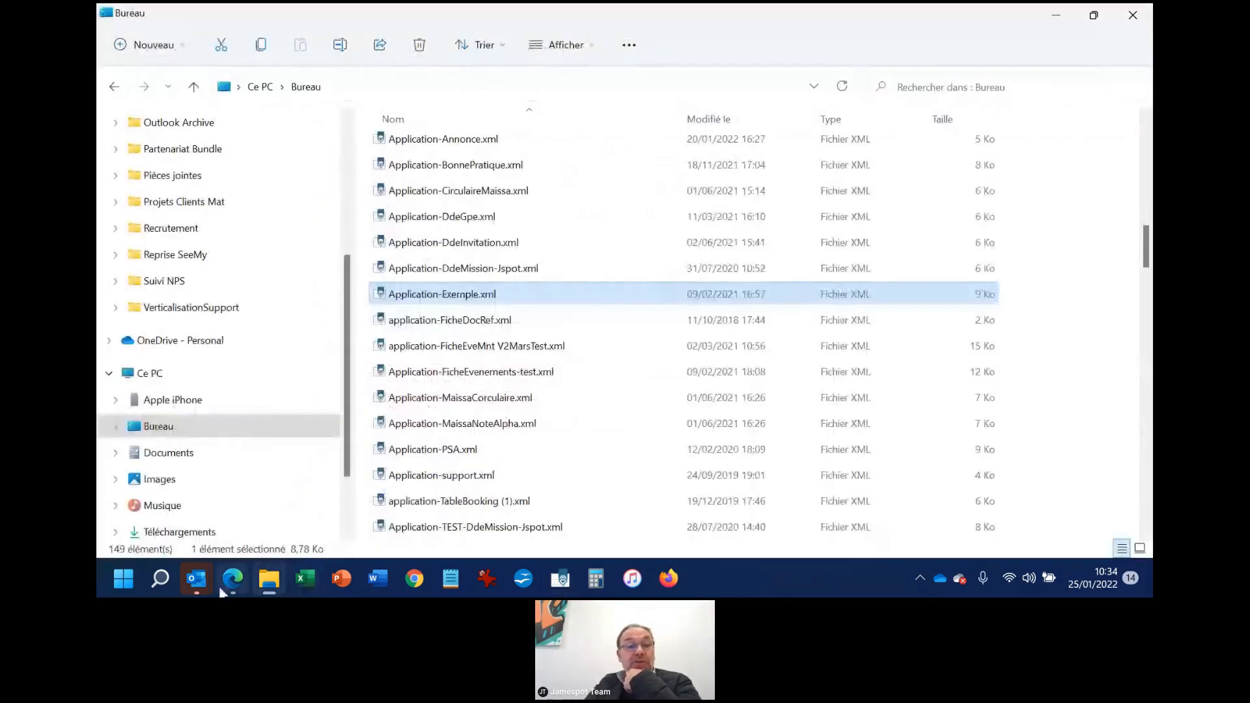
mouse_move(225, 594)
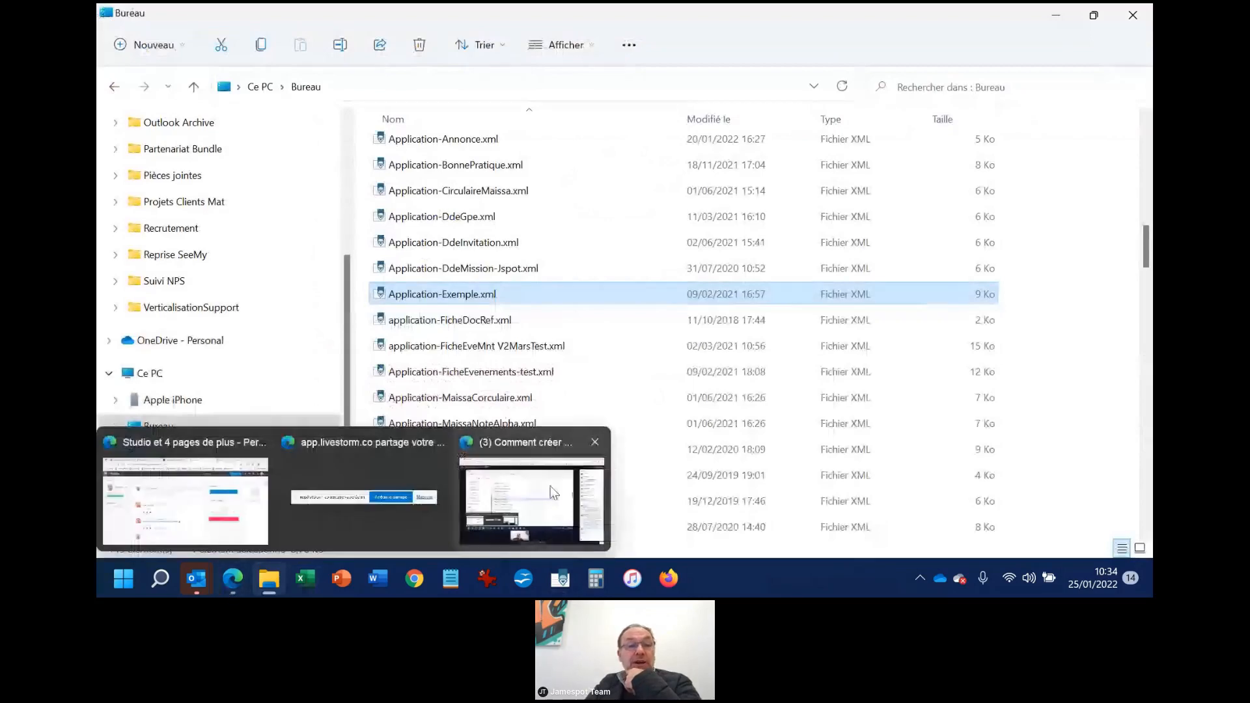
click(162, 499)
click(869, 220)
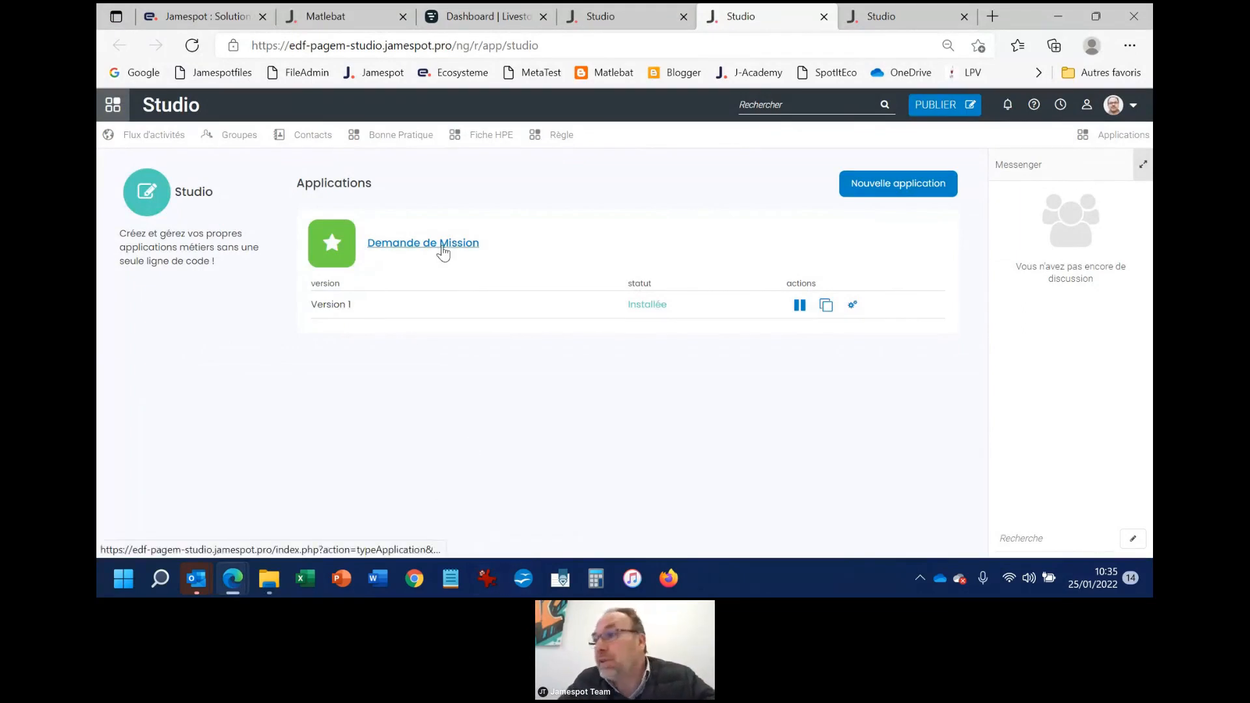
Create a new application named "Demande de vacances"
click(899, 194)
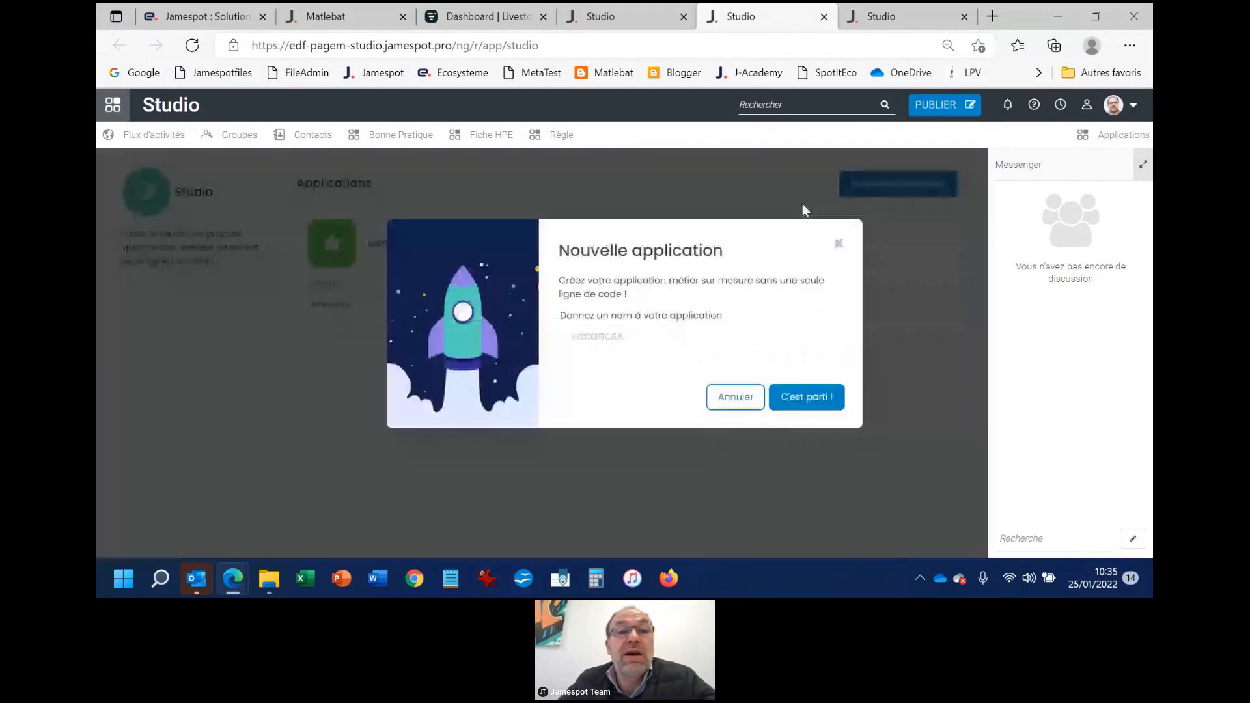
click(657, 330)
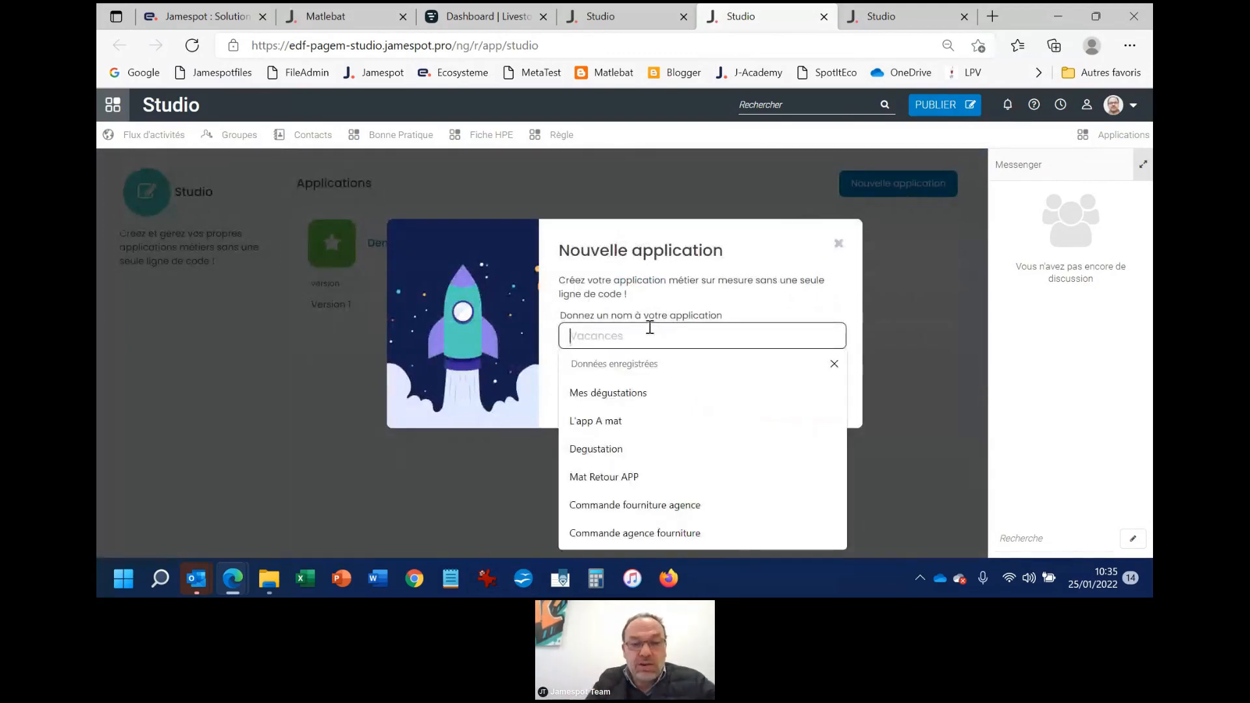
text(De)
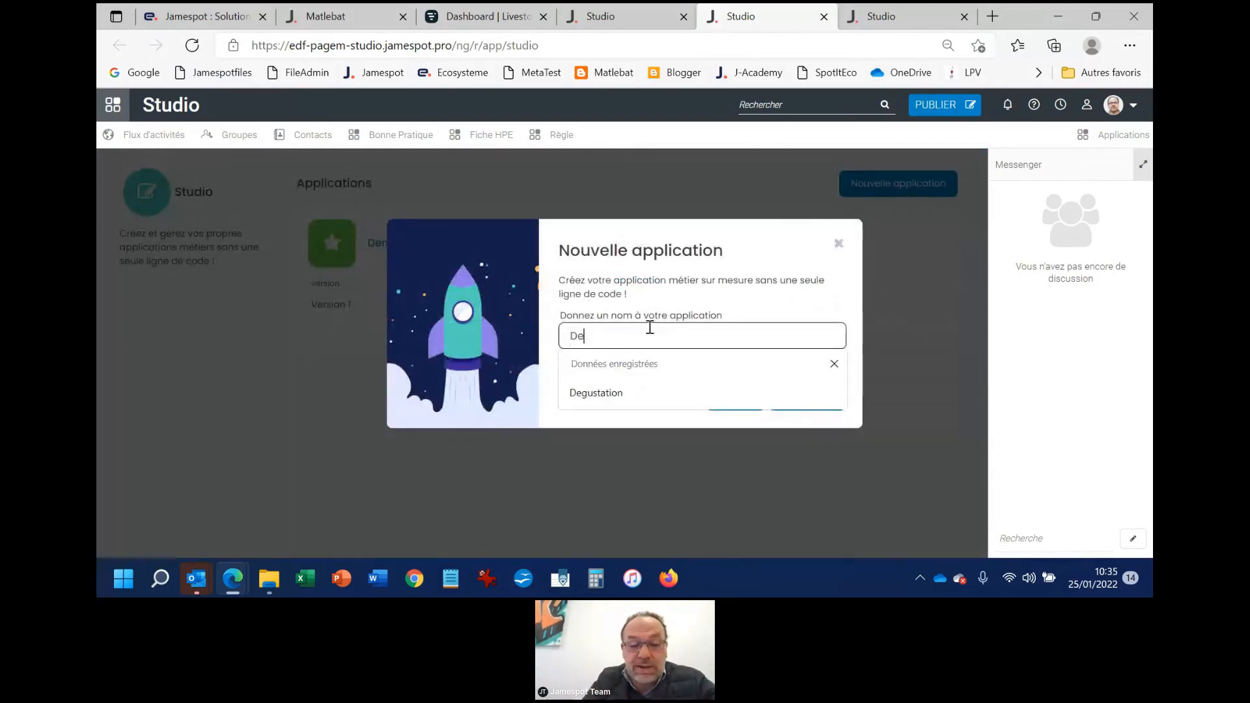
text(mande de vaca)
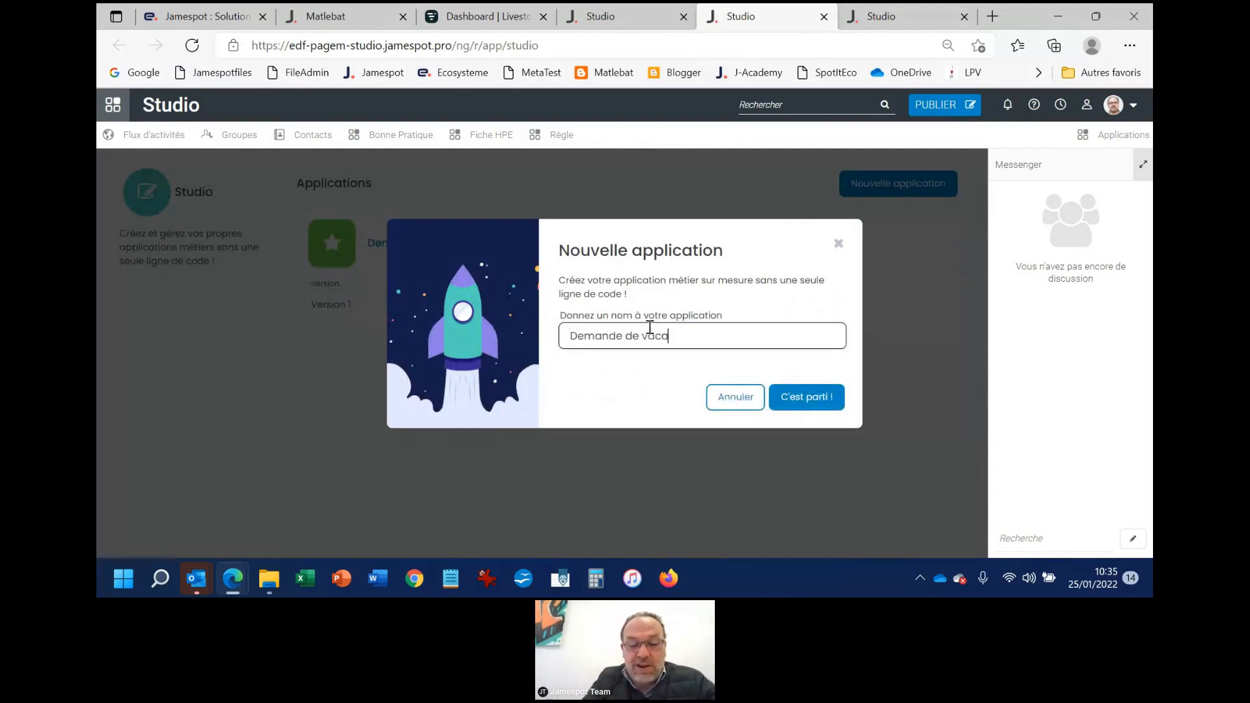
text(nces)
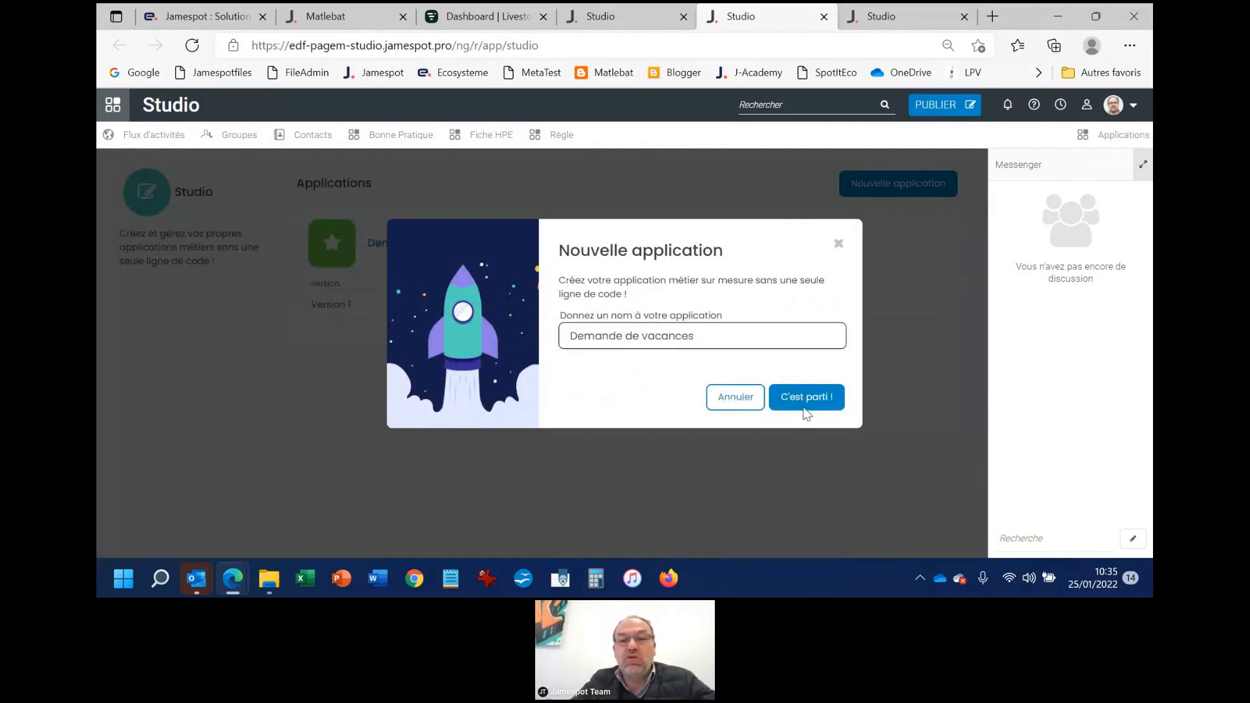
click(807, 412)
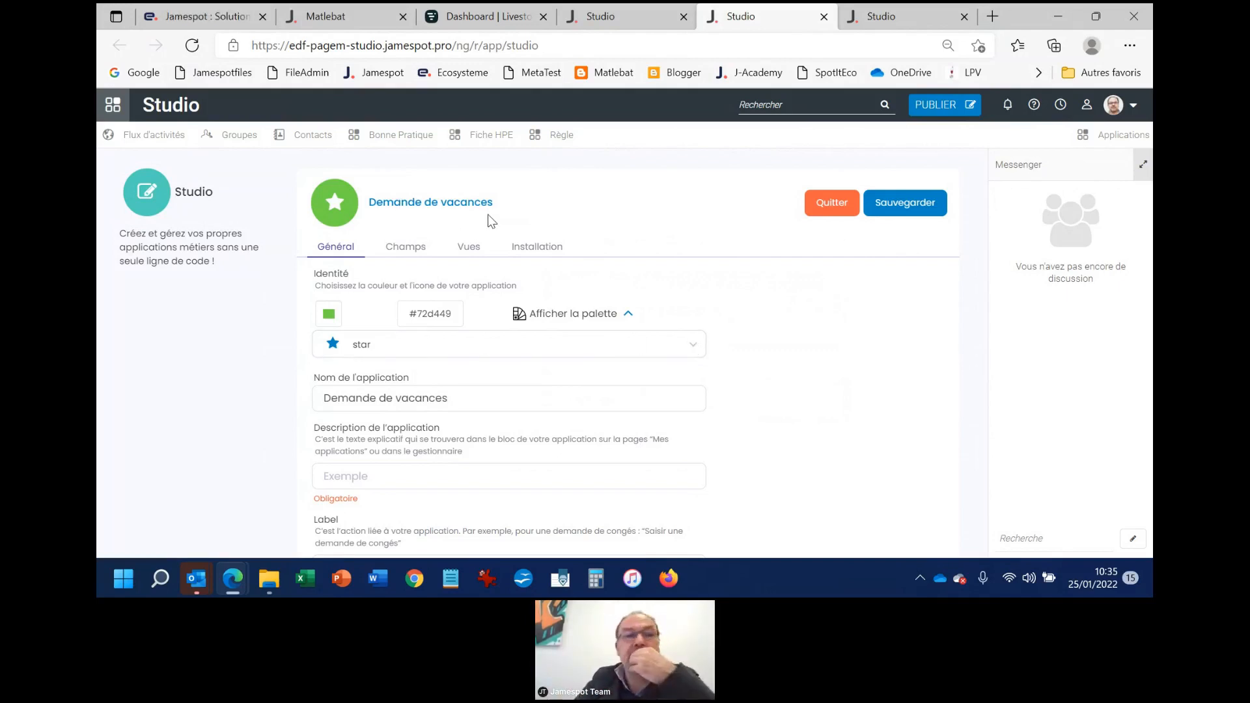
Set the application's identity to the purple colour #724dd5 and the road icon
click(329, 315)
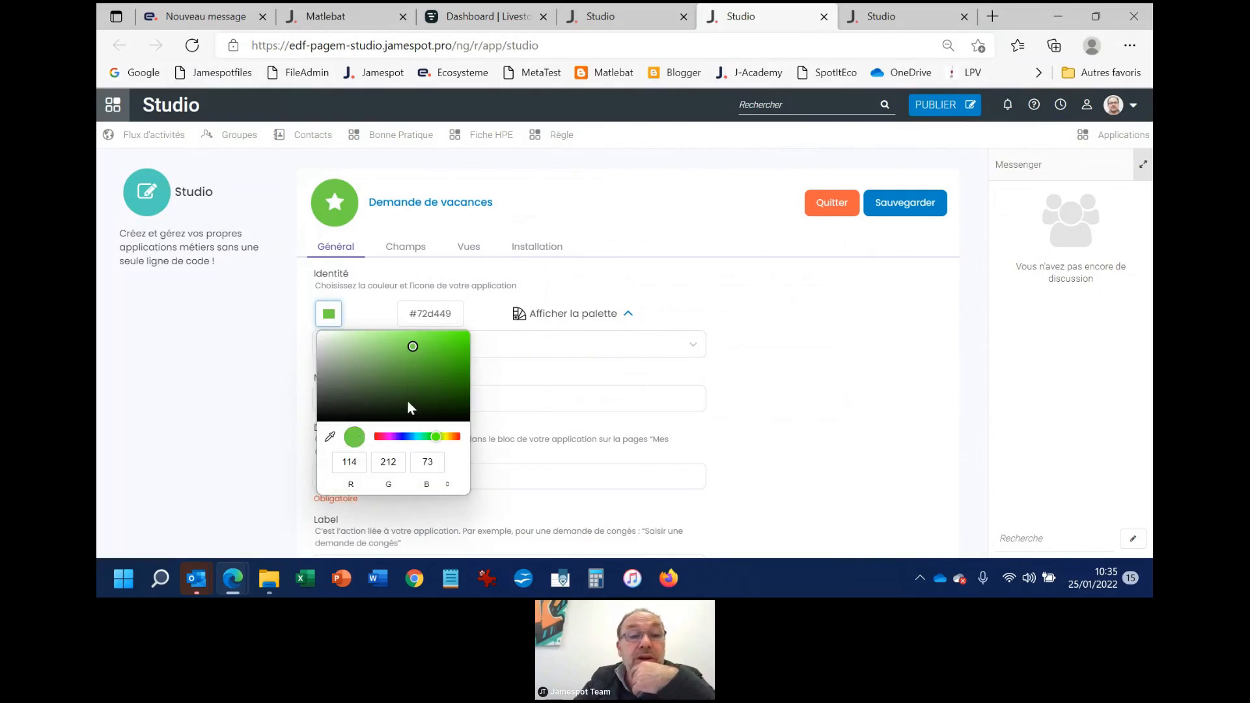
click(398, 437)
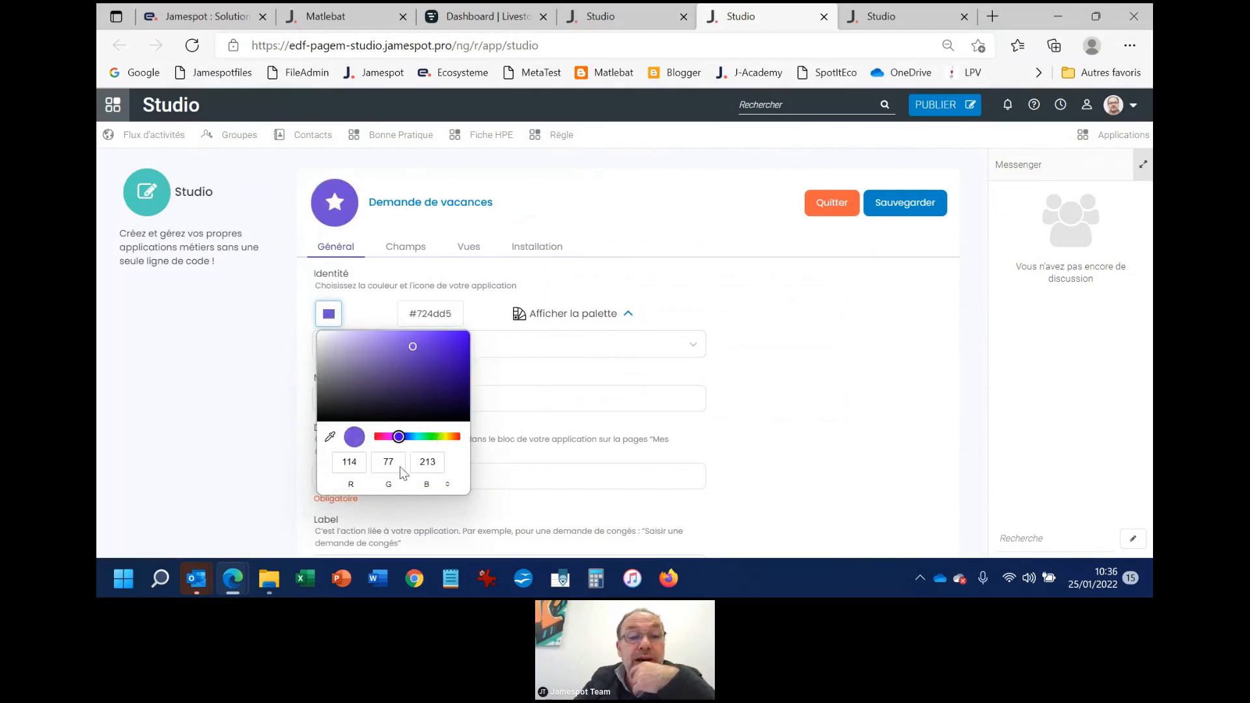
click(587, 344)
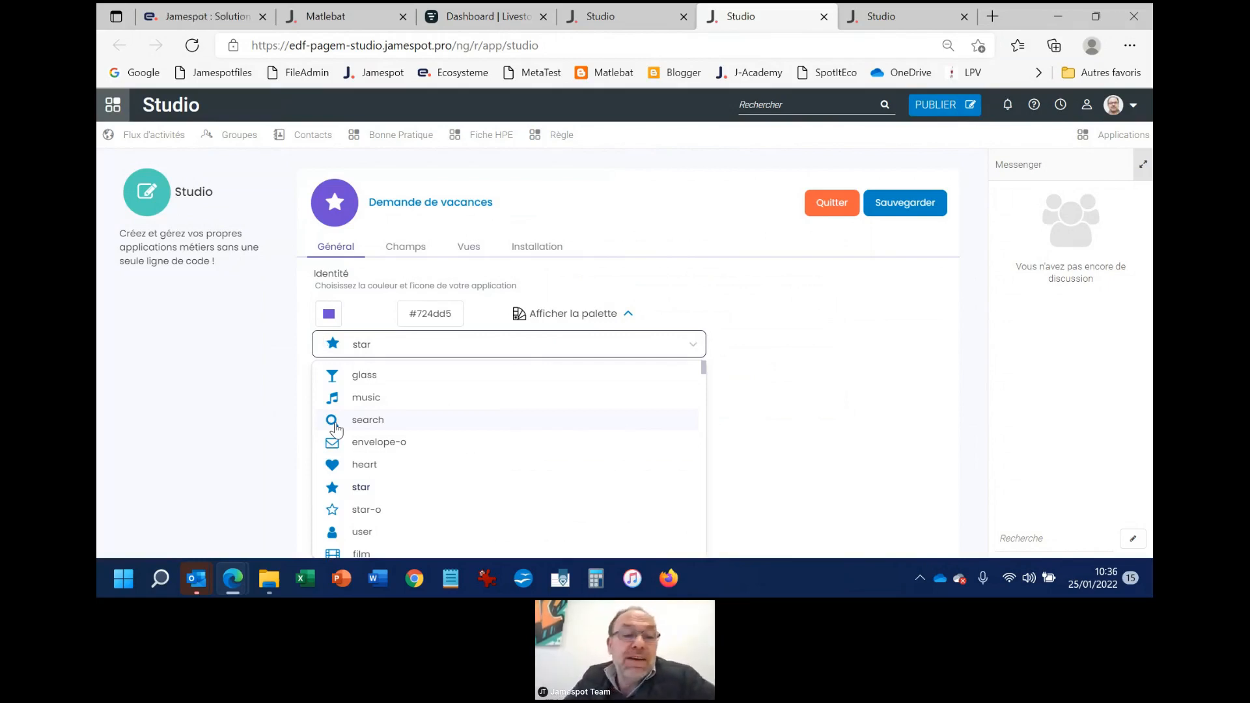
scroll(364, 449, down, 5)
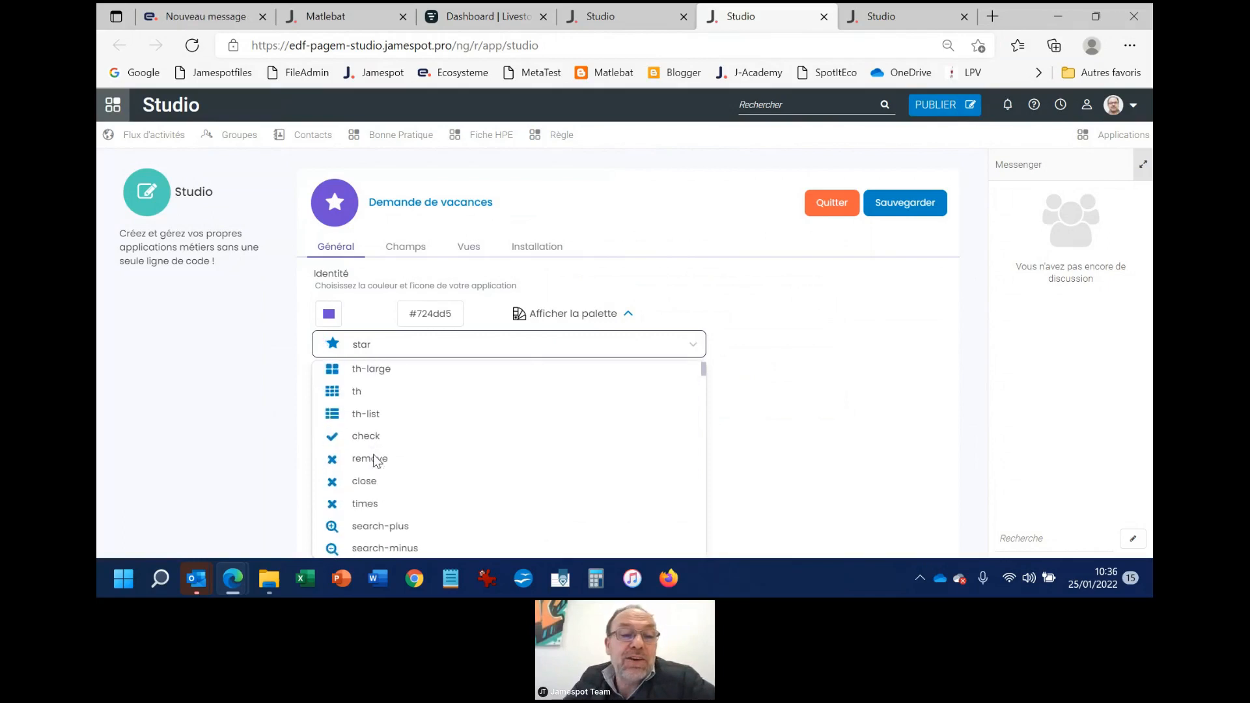
scroll(375, 460, down, 4)
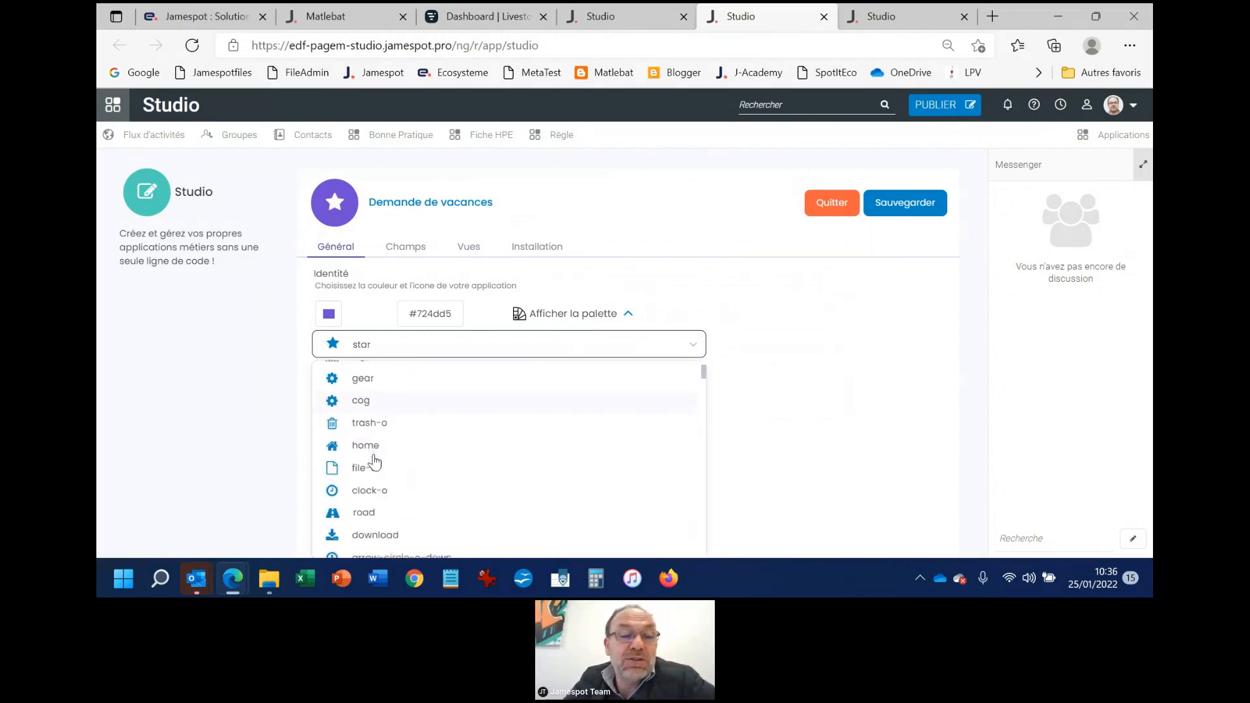
scroll(375, 460, down, 3)
scroll(375, 461, up, 1)
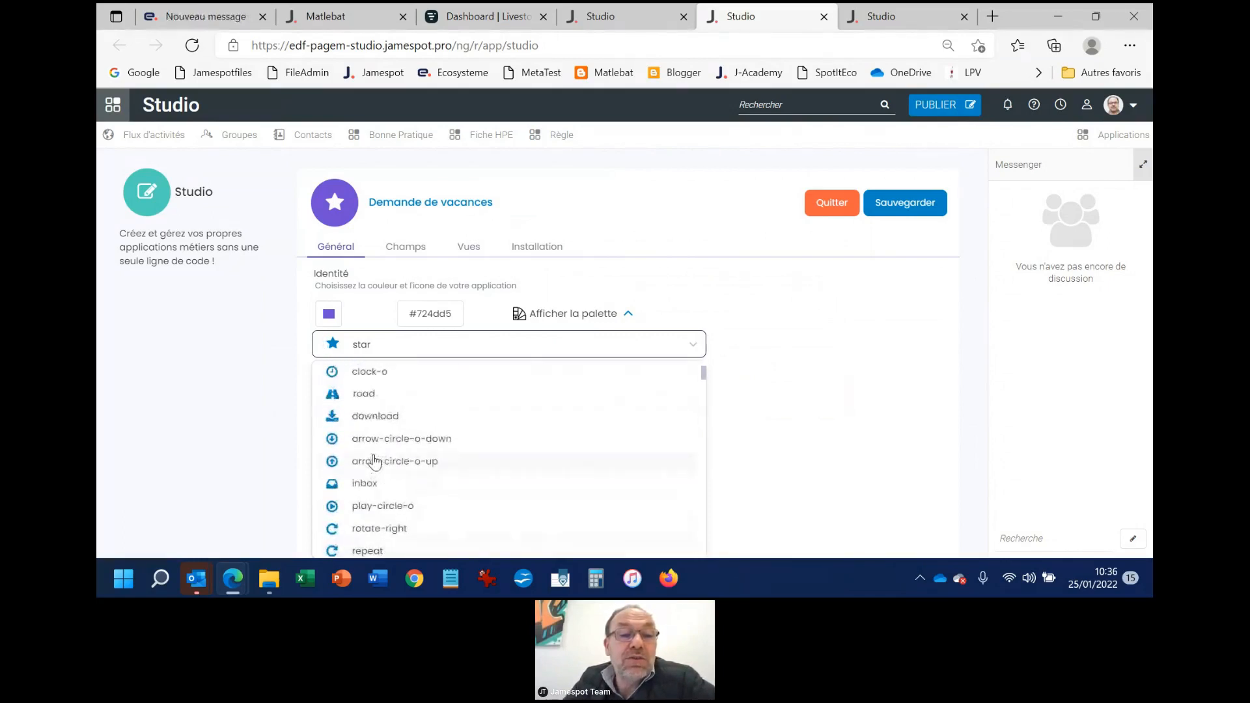
click(331, 394)
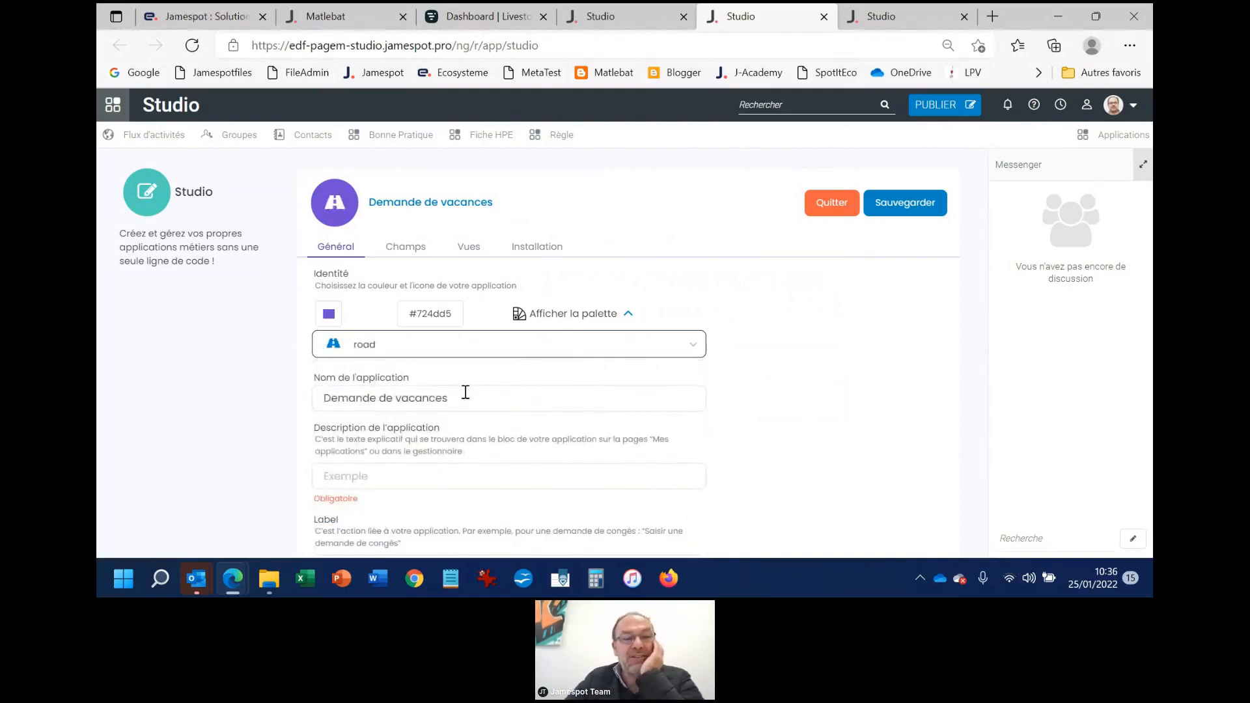
Enter "L'app de demande de vacances" as the application's description, correcting the misspelled words
scroll(466, 392, down, 2)
click(407, 366)
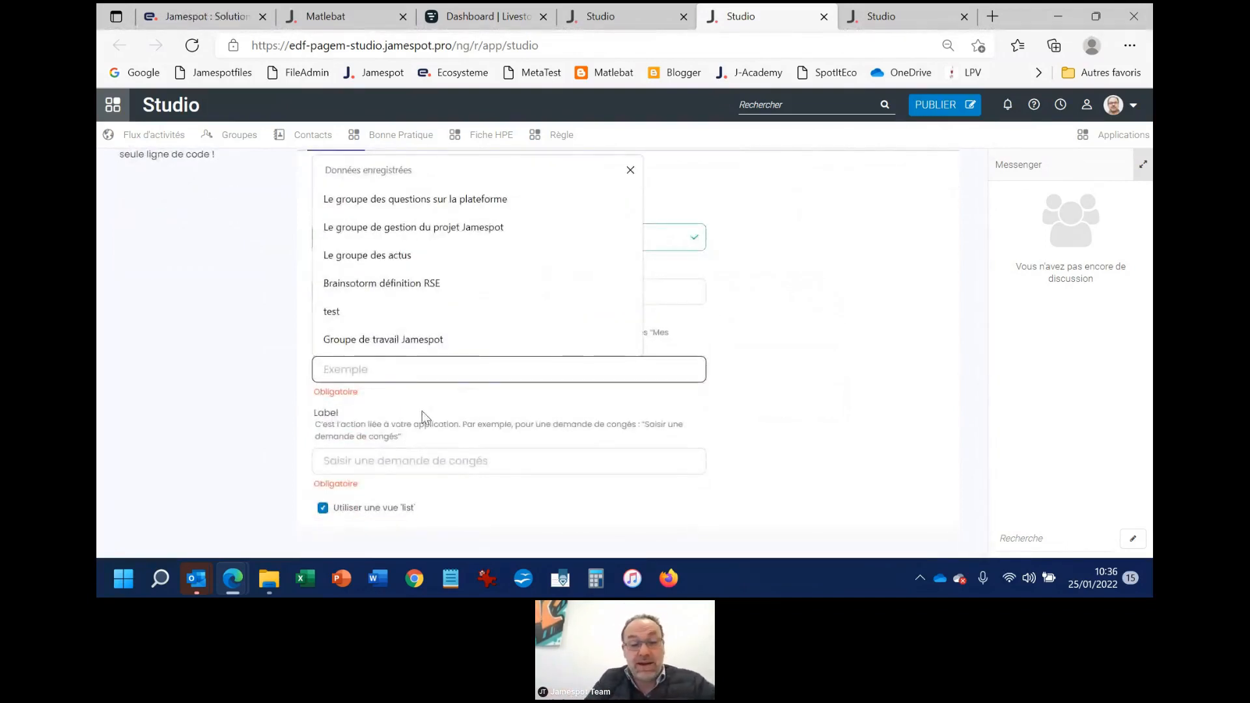
text(L'appp)
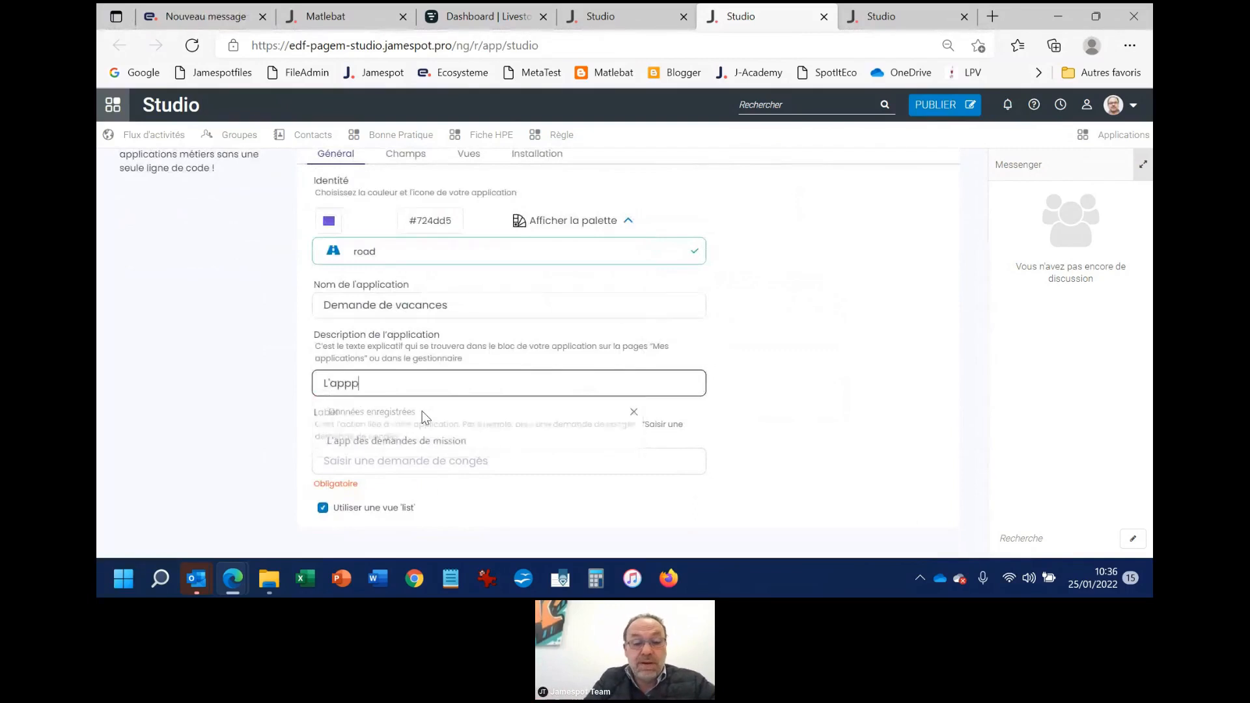
text( de demabde de )
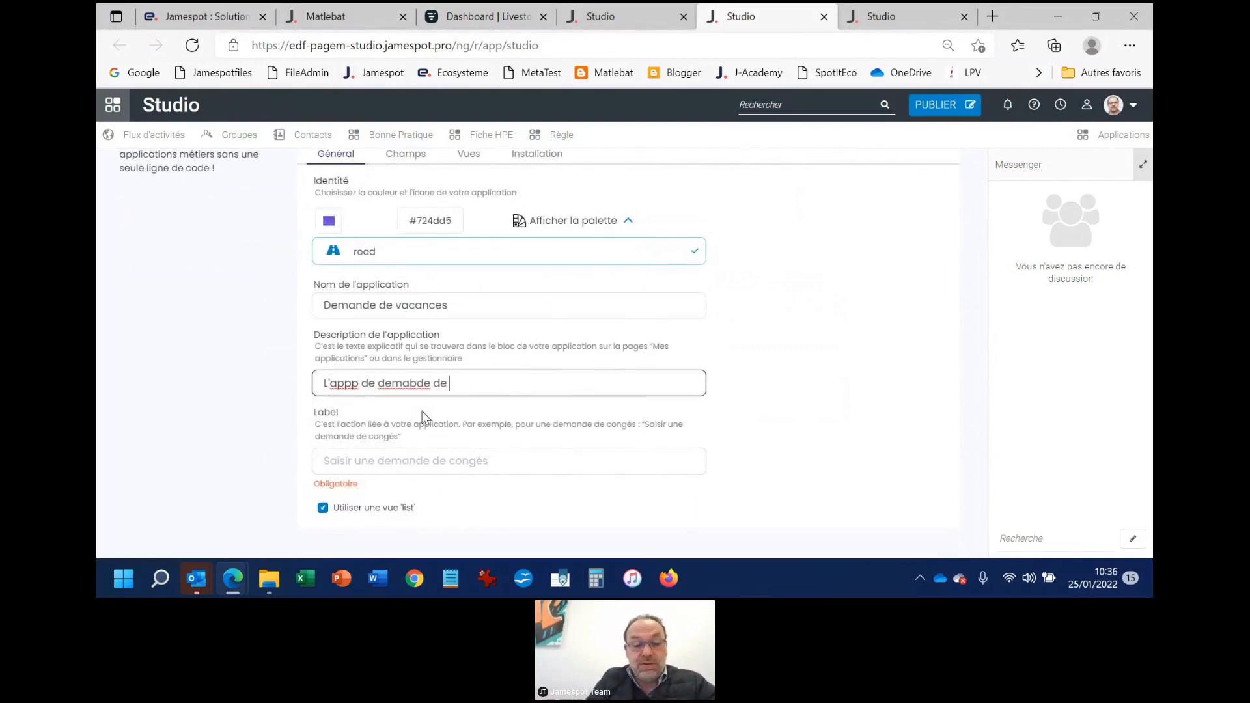
text(vacance)
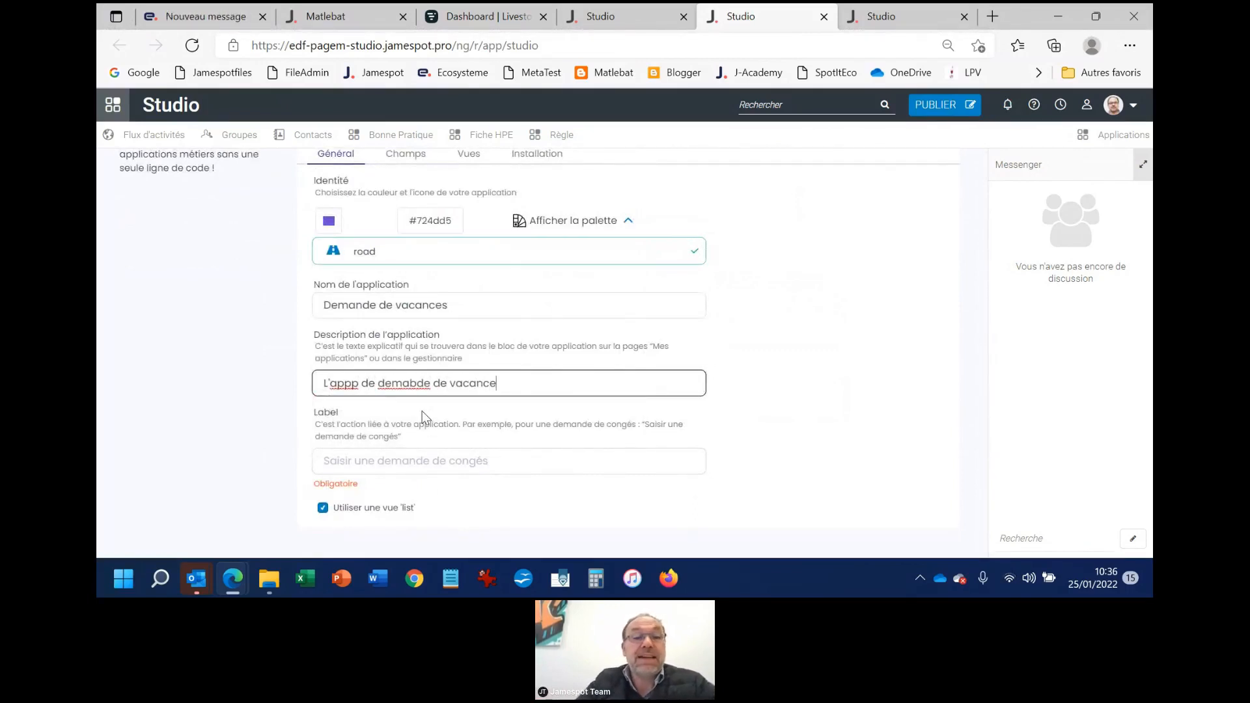
drag(353, 384, 358, 387)
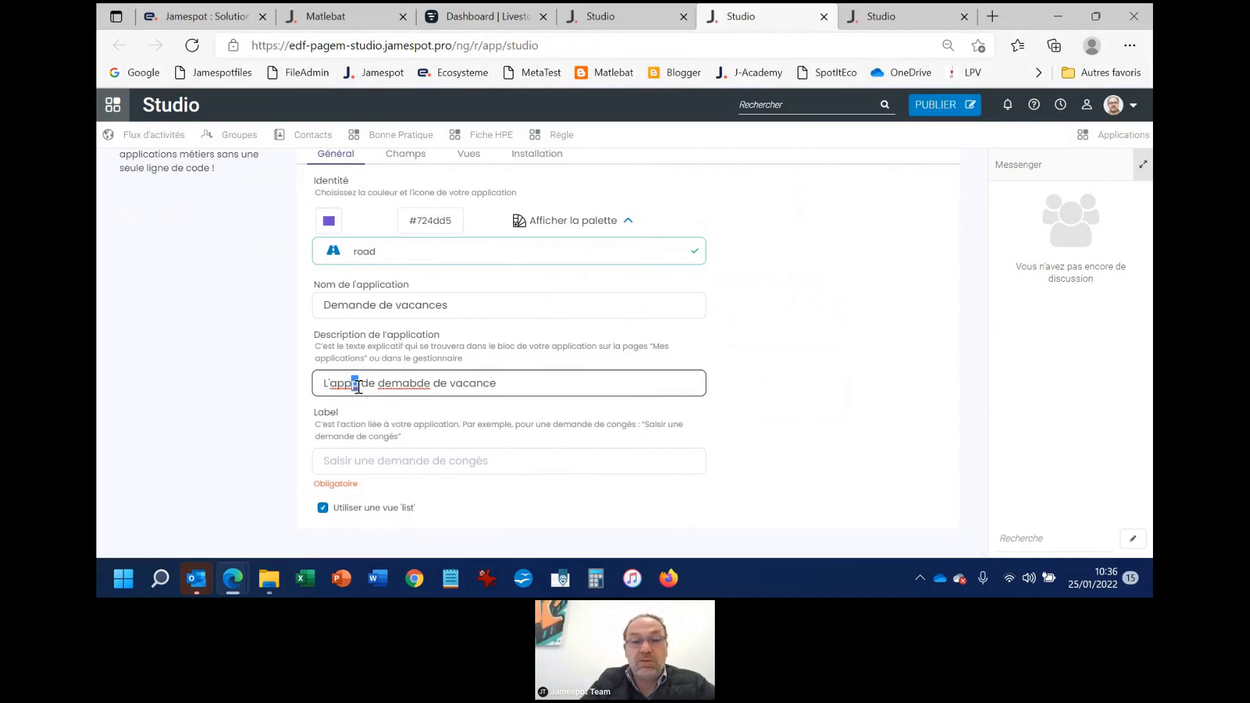
key(BackSpace)
right_click(402, 387)
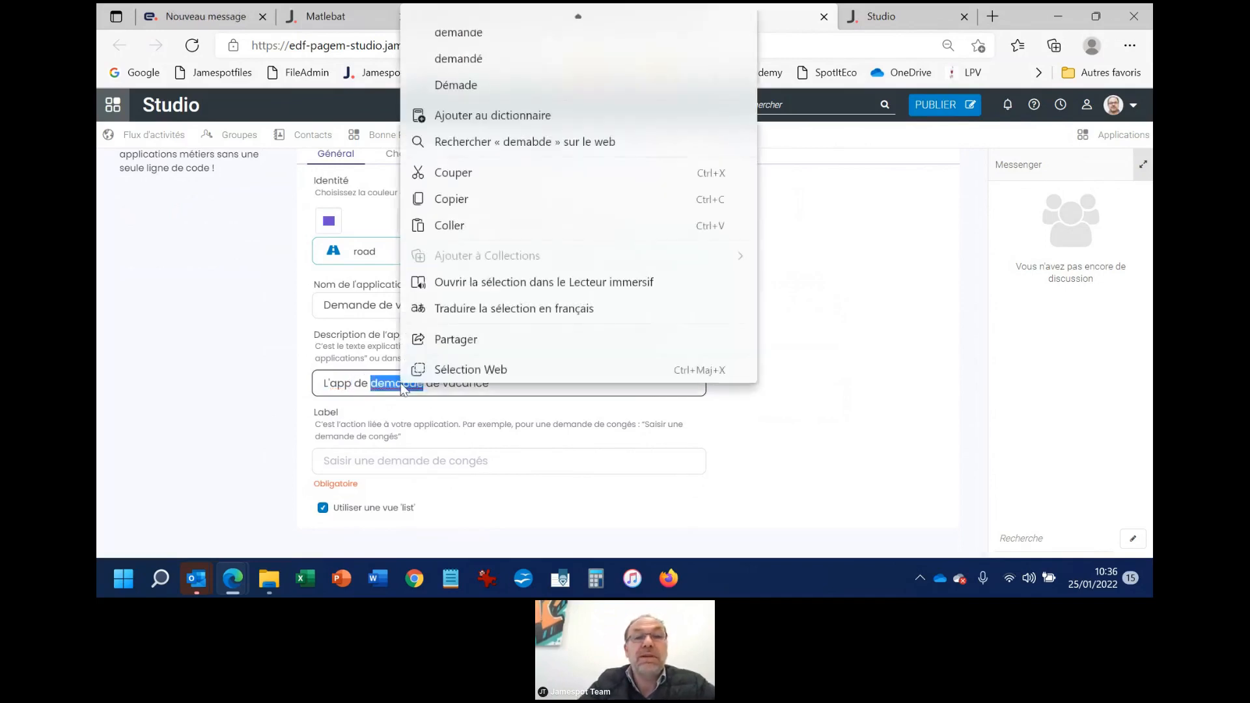
click(512, 38)
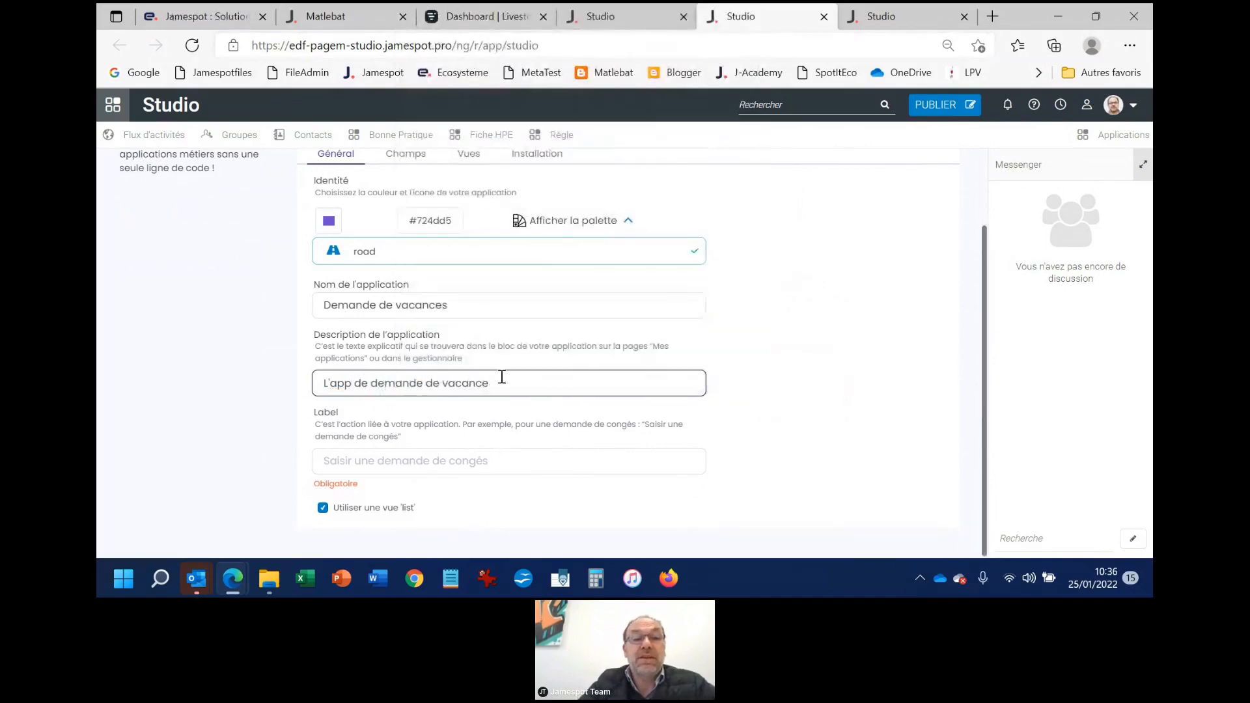
text(s)
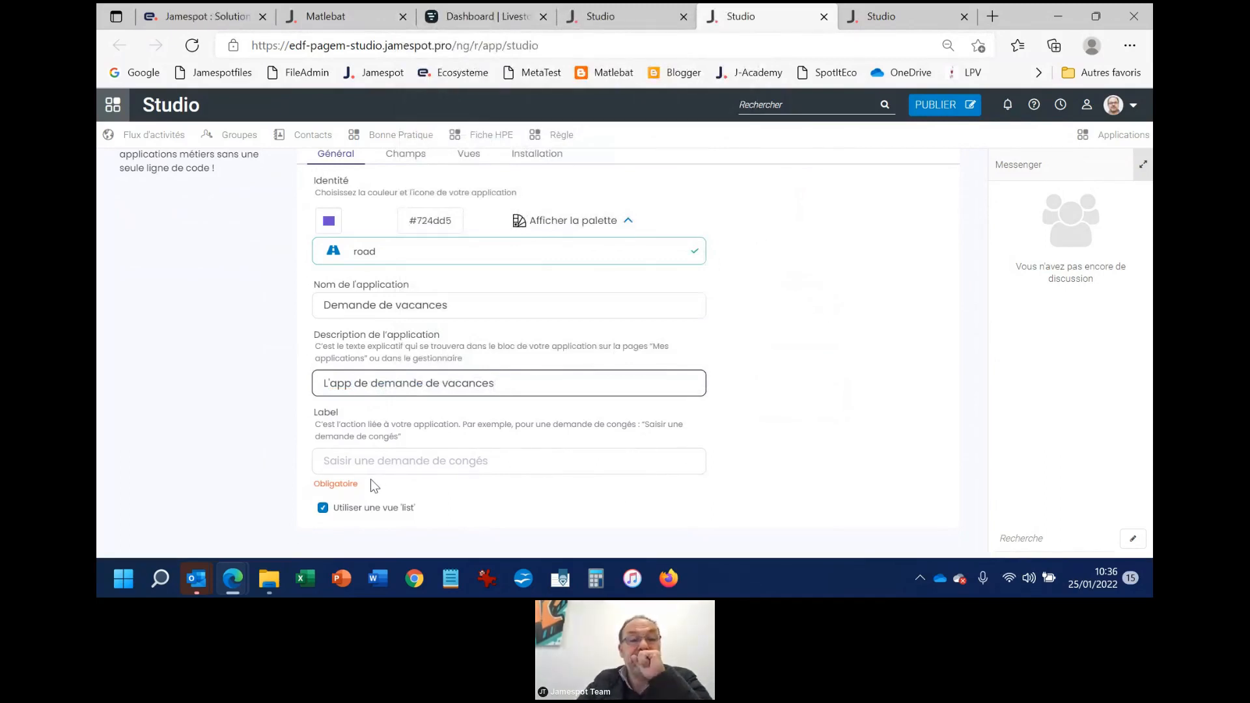
Set the application's action label to "Saisir une demande de vacances"
click(382, 460)
click(516, 510)
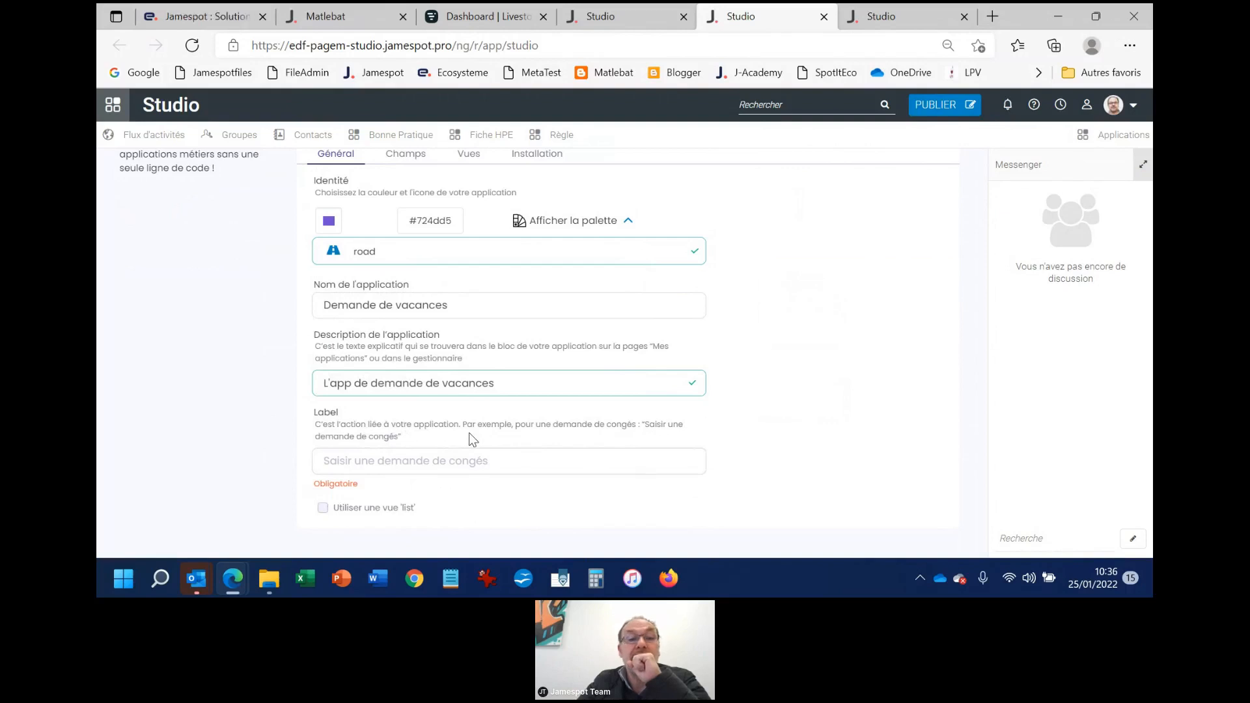
click(416, 460)
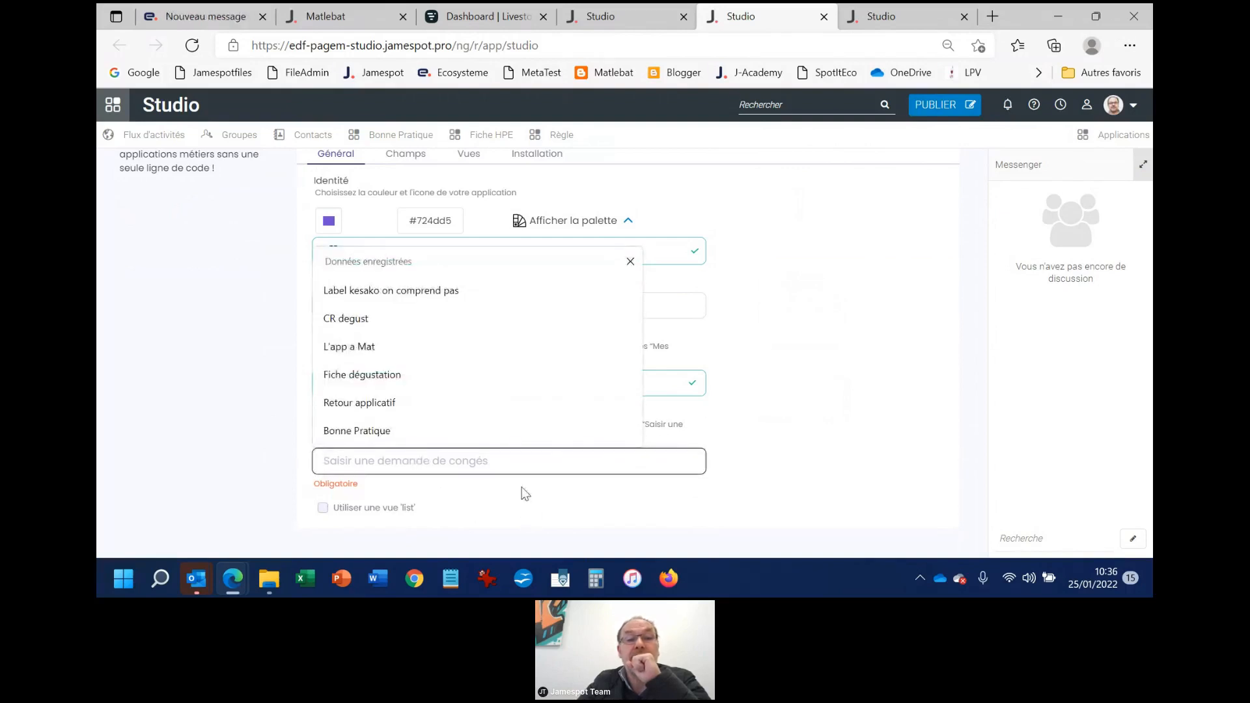
text(Sa)
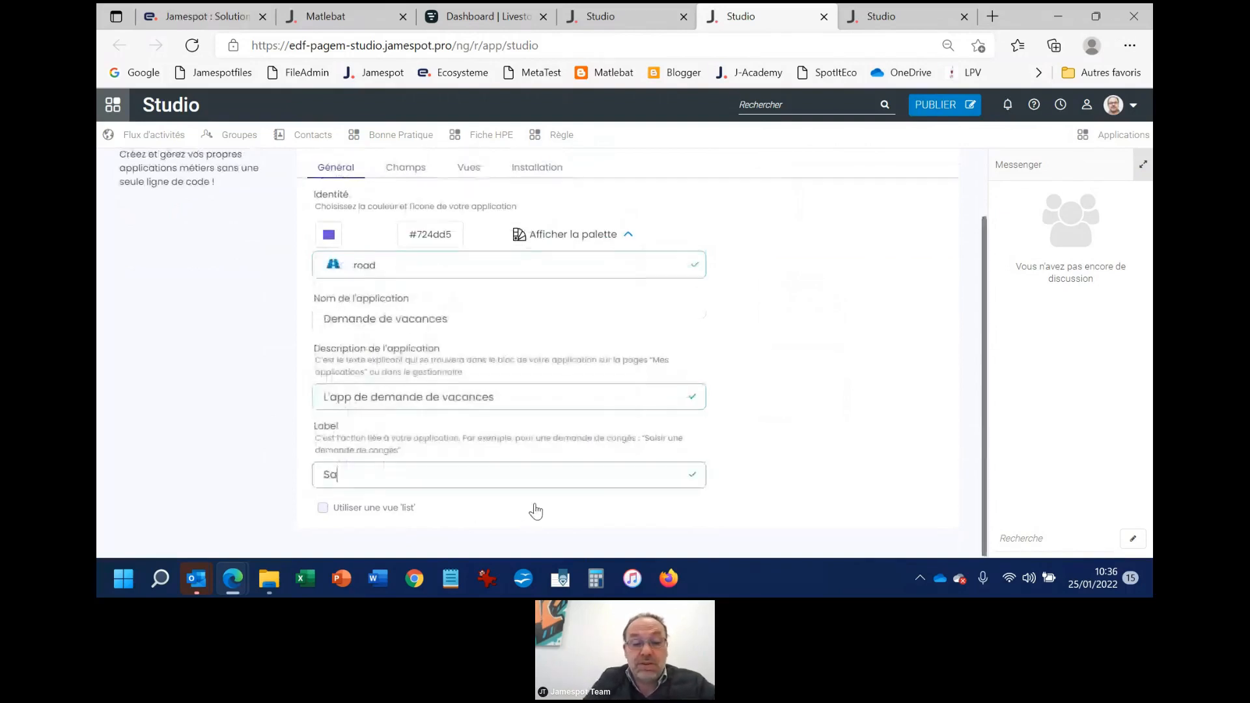
text(isir )
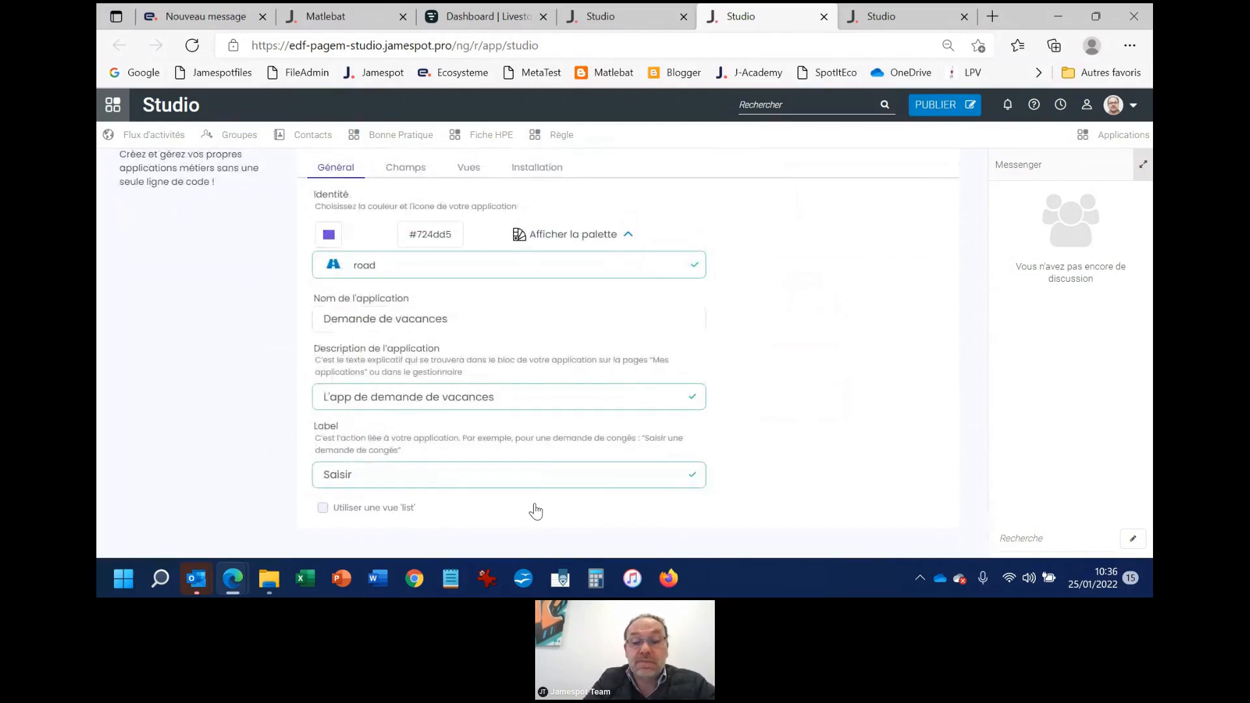
text(une )
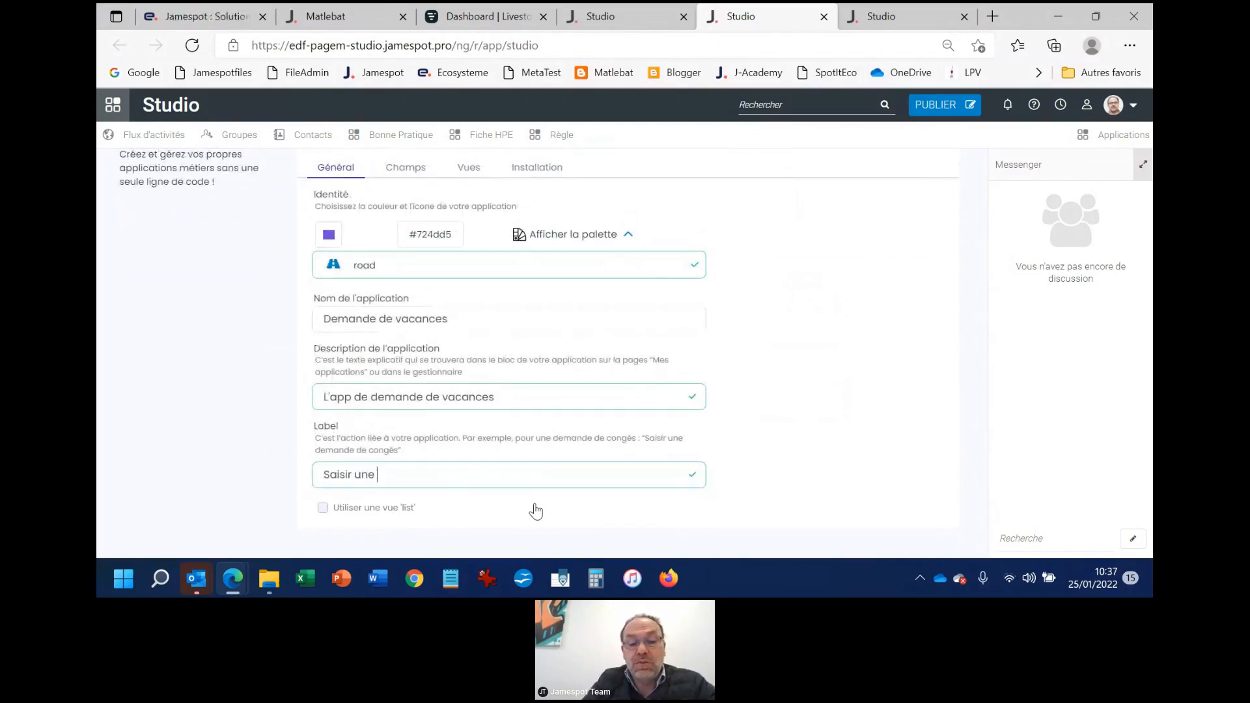
text(demande de co)
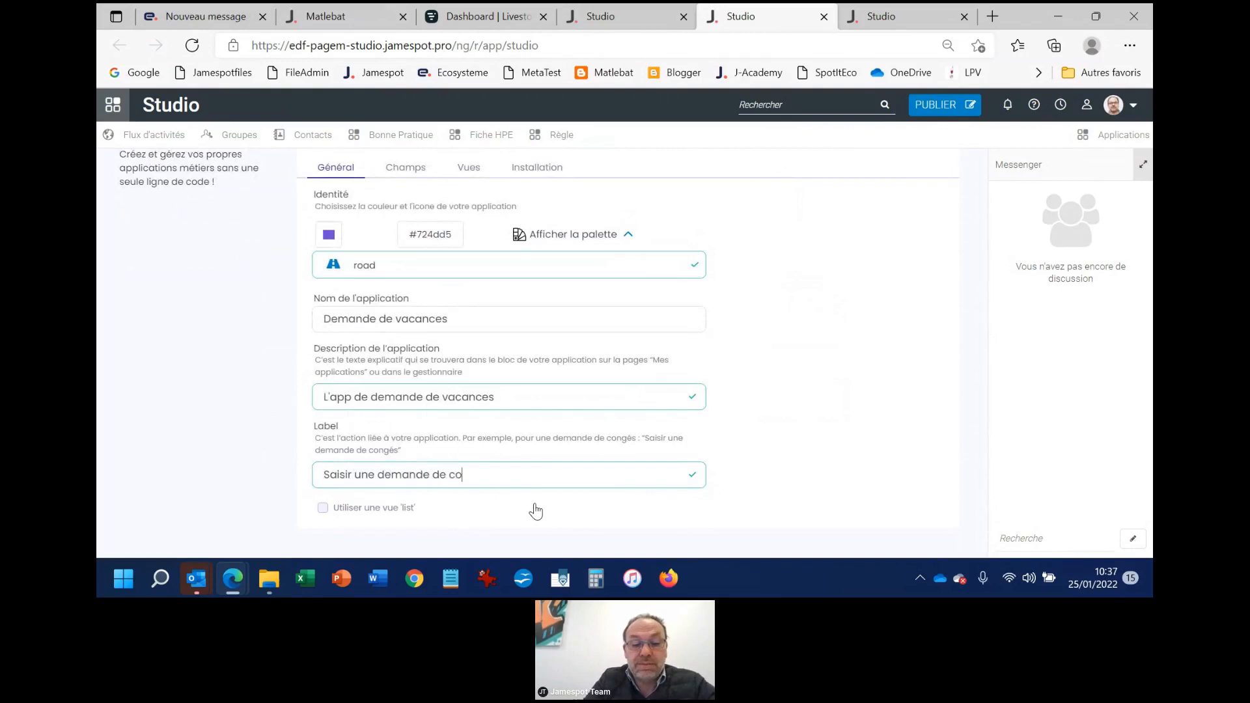
text(bn)
key(BackSpace)
key(BackSpace)
key(BackSpace)
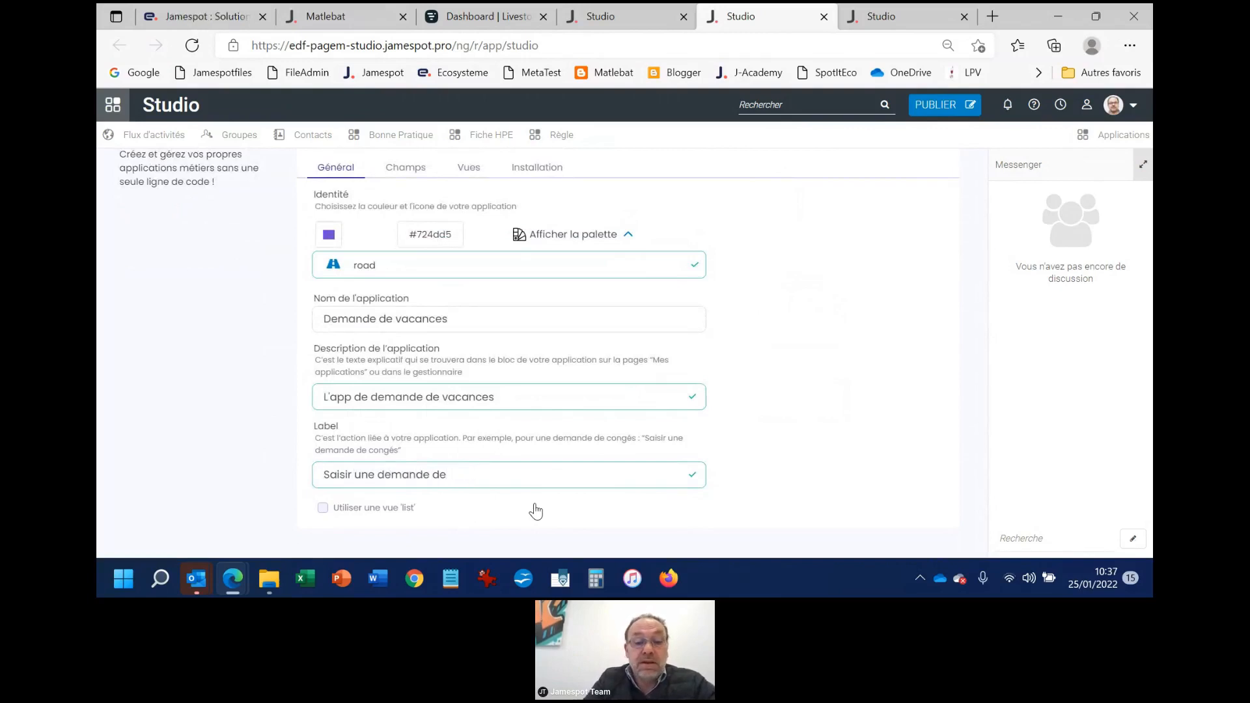
text(c)
key(BackSpace)
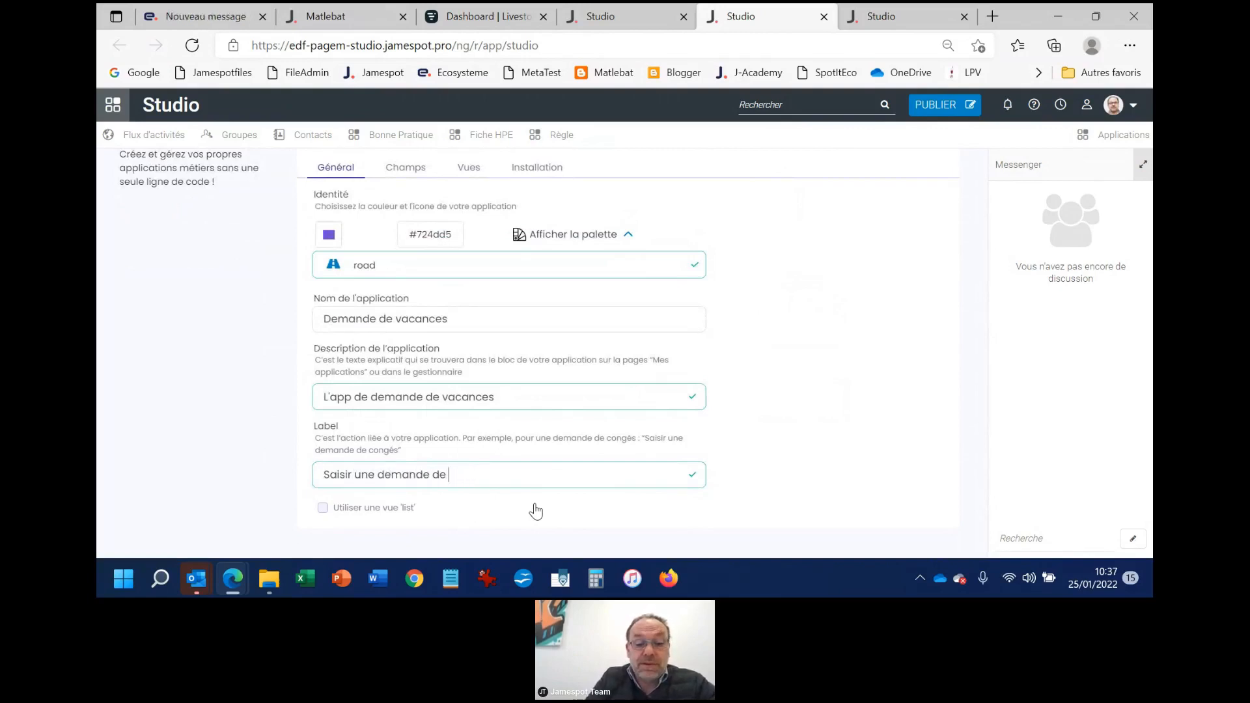
text(vanac)
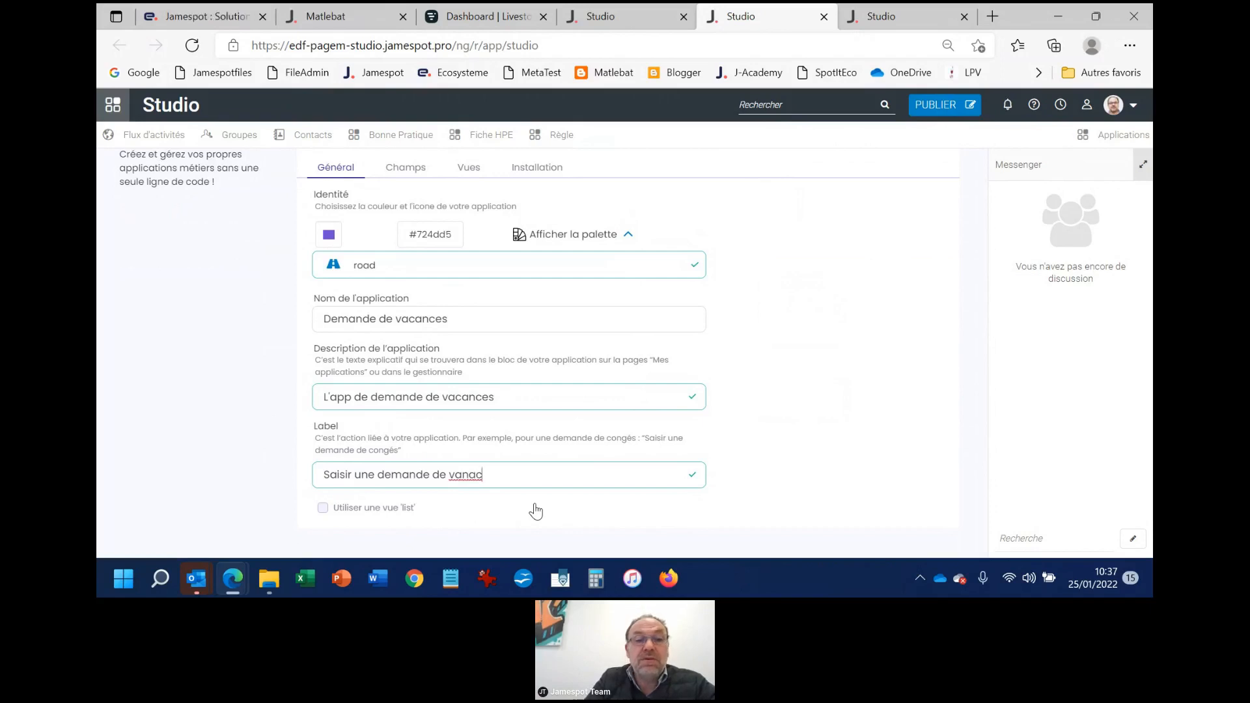
key(BackSpace)
key(BackSpace)
key(BackSpace)
text(cance)
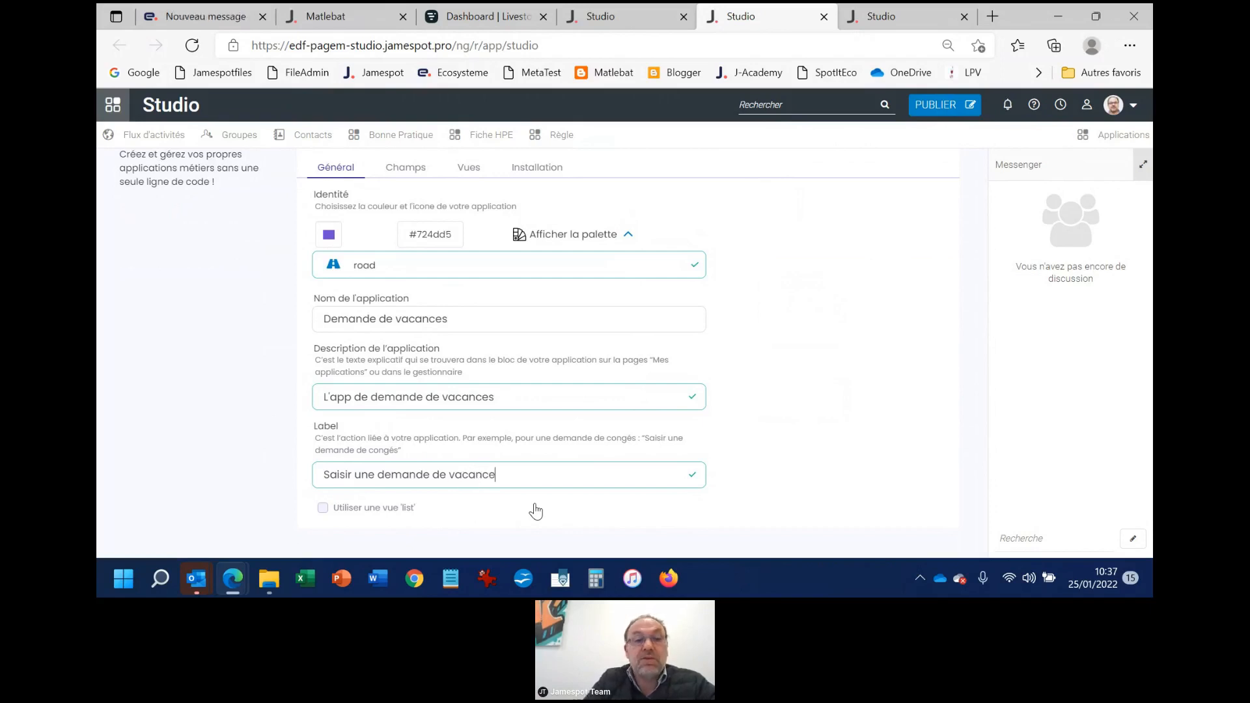
text(s)
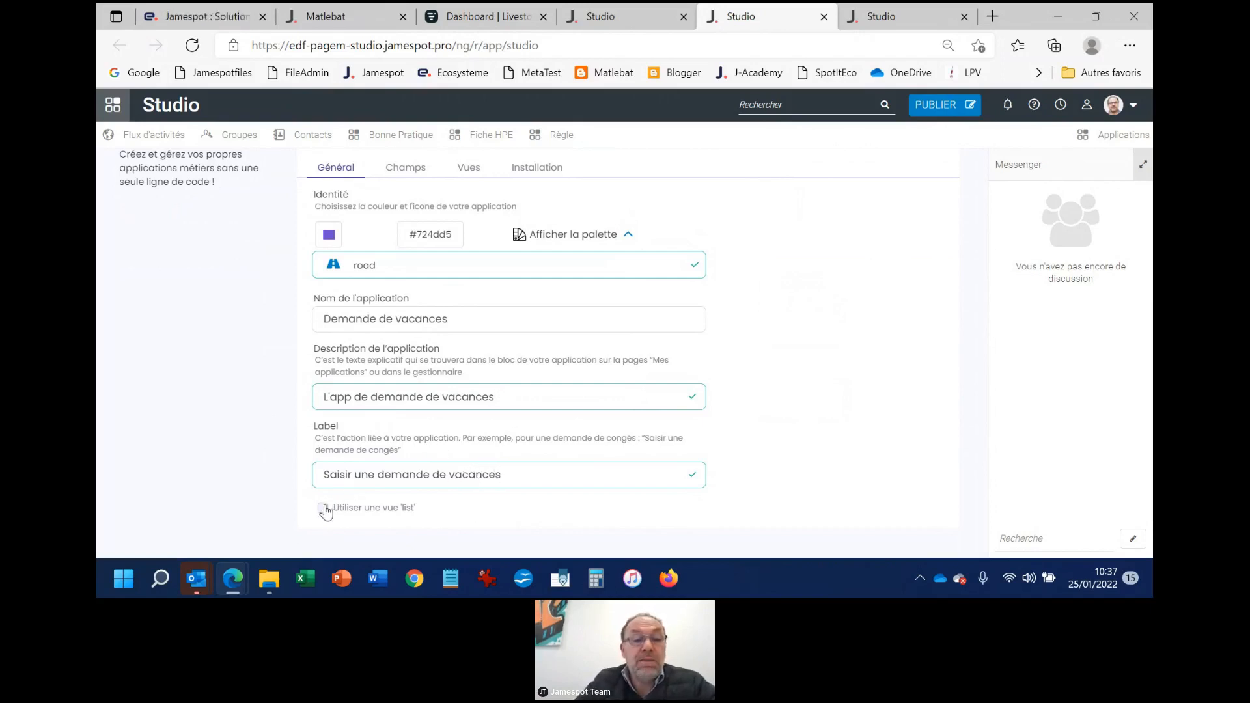
Add a Description field to the application's form fields and label it "Destination"
scroll(787, 386, up, 2)
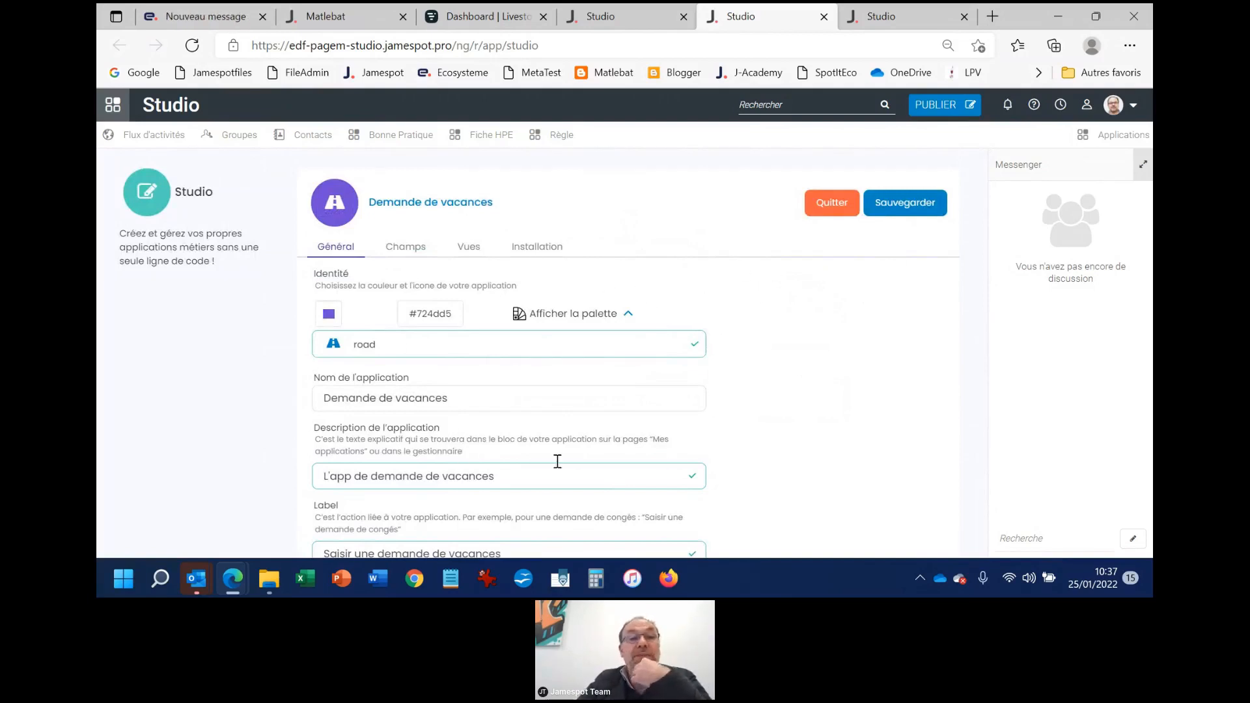
click(404, 249)
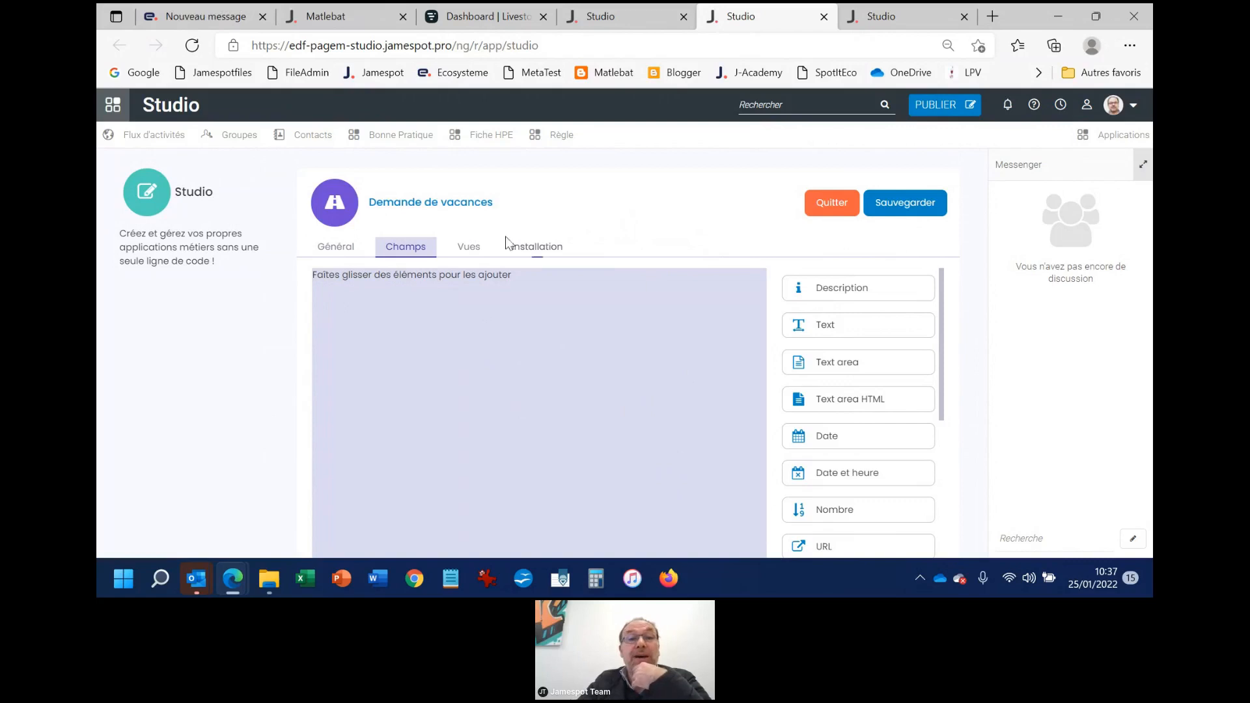
click(482, 250)
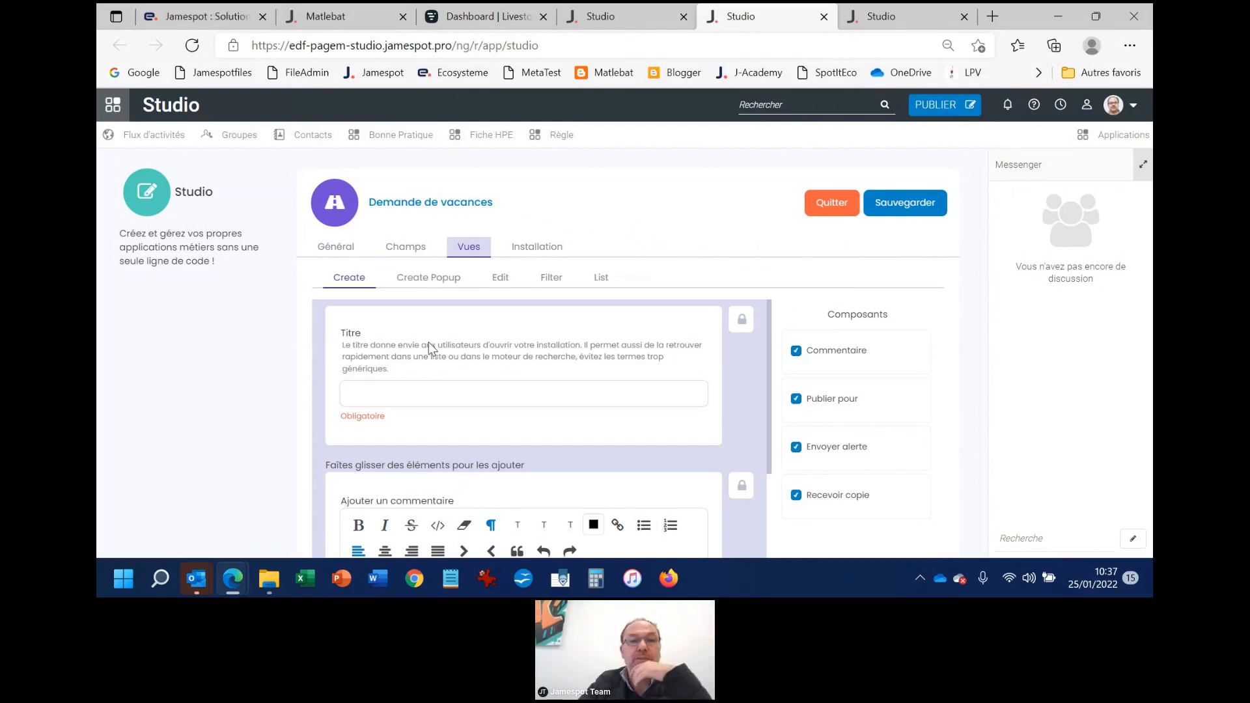
click(405, 246)
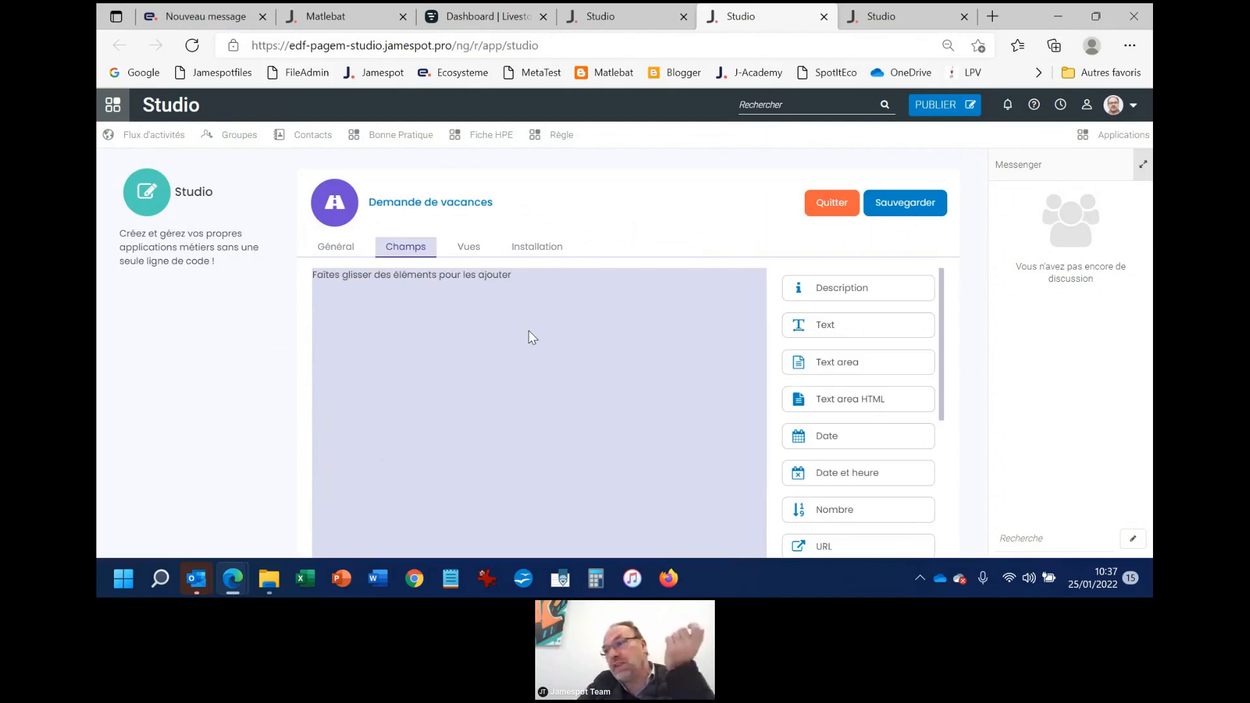
drag(865, 293, 415, 326)
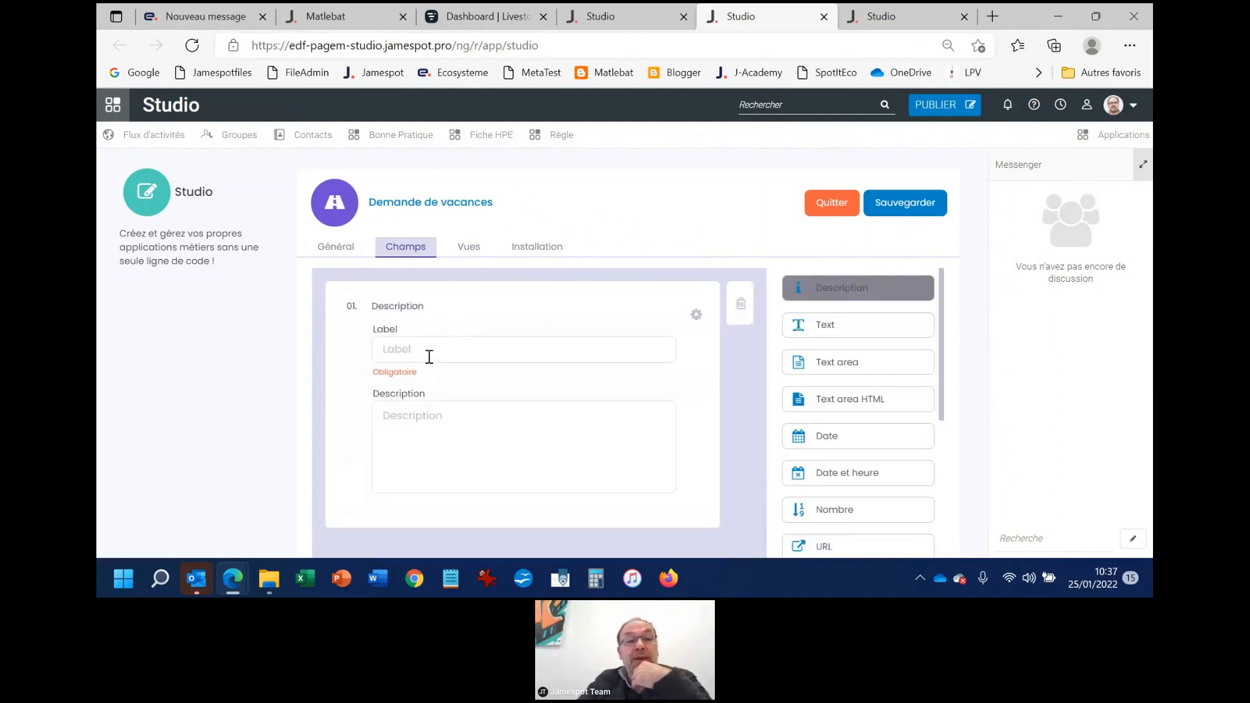
click(425, 348)
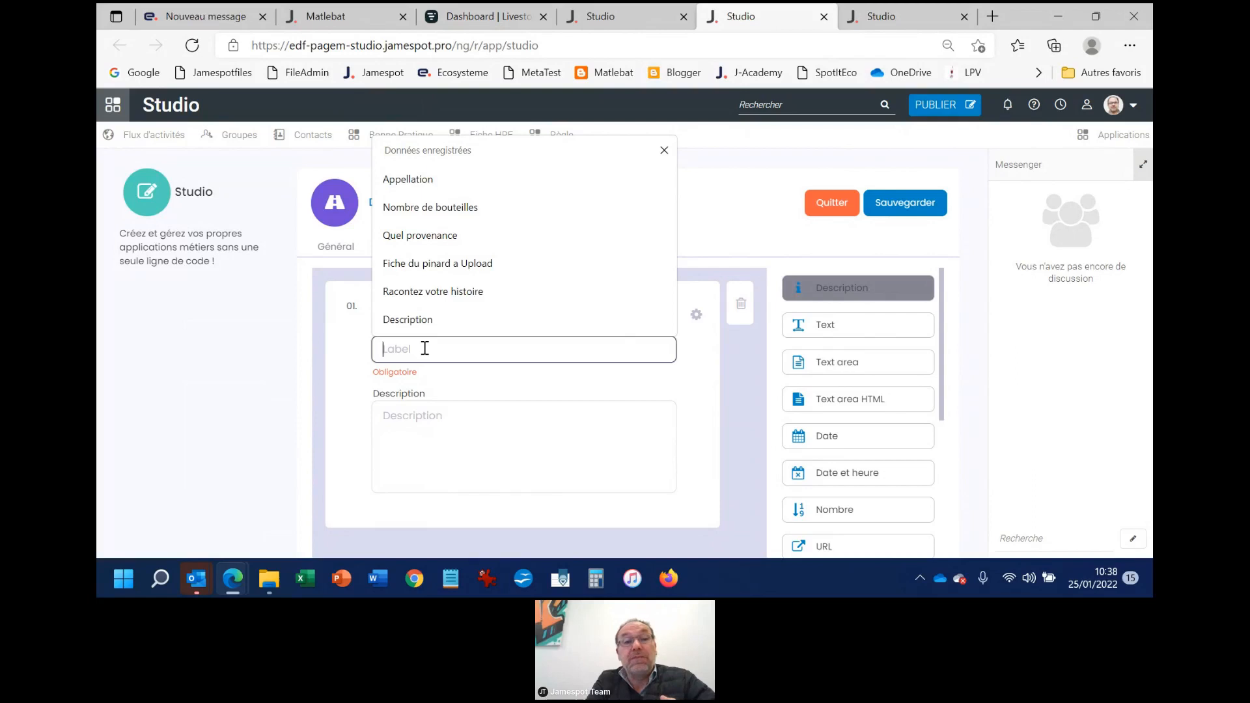
text(Desto)
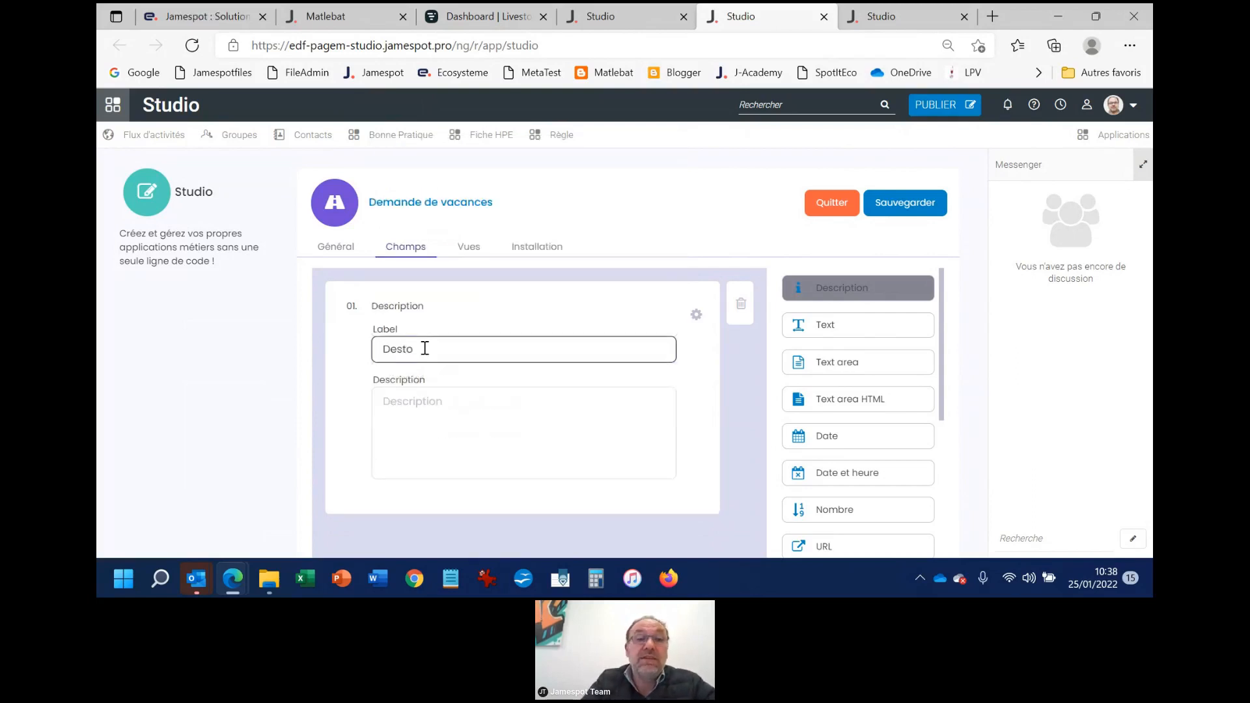
key(BackSpace)
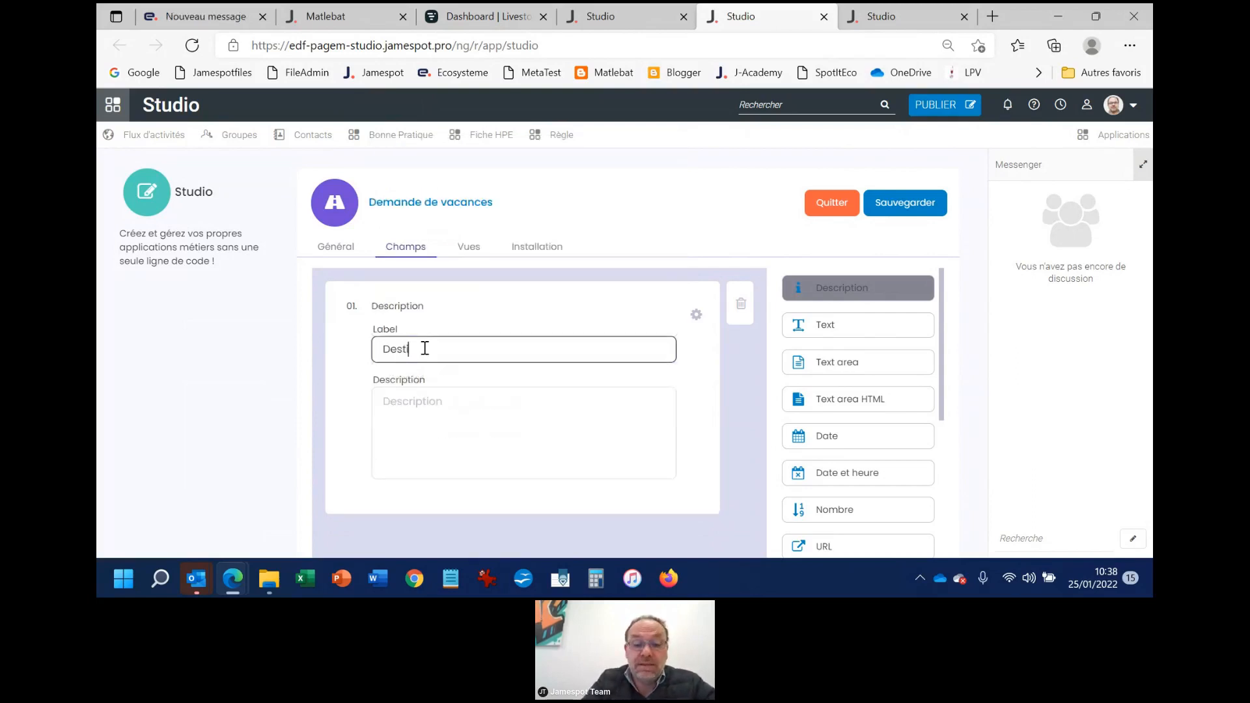
text(natiopn)
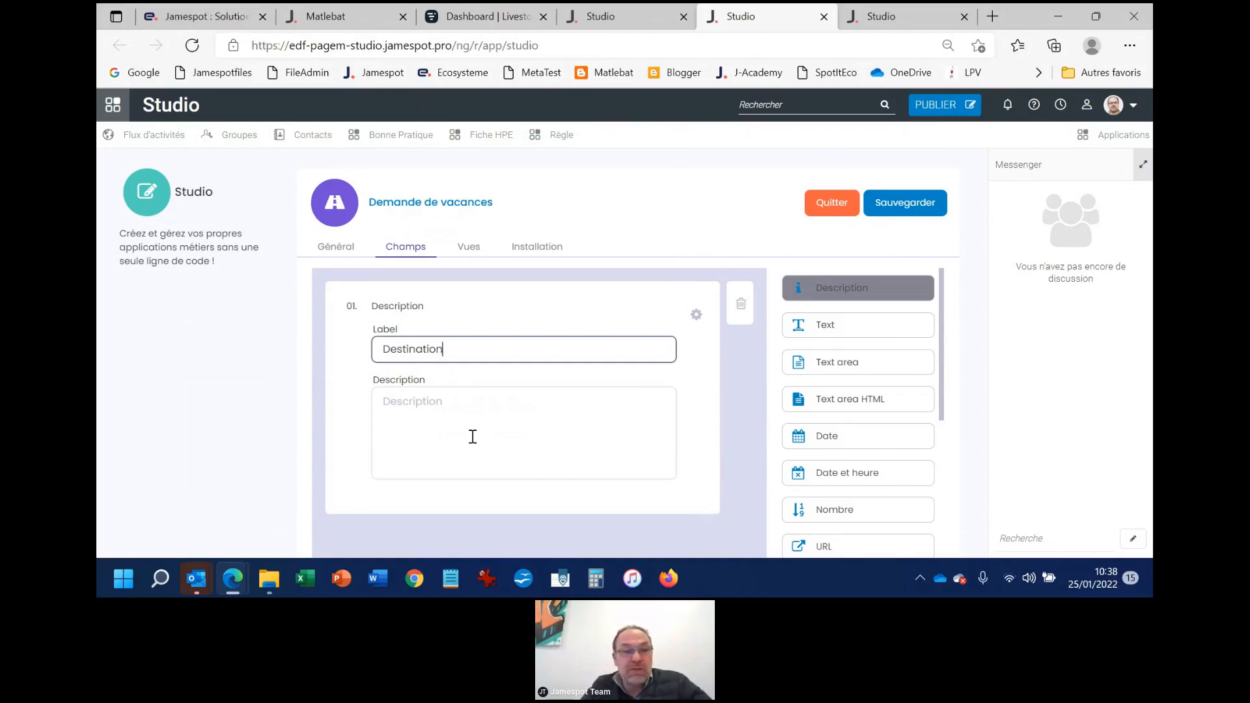
Enter "Saisir votre lieu de vacance" as the description of the Destination field
click(426, 413)
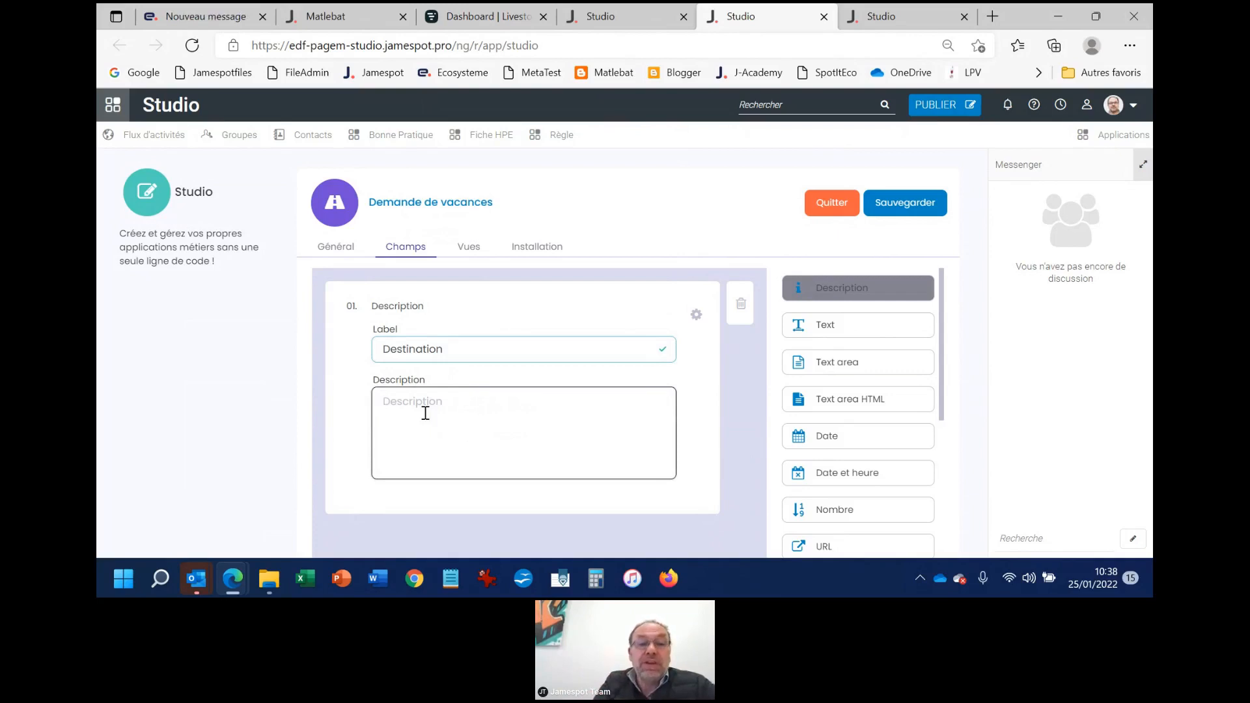
text(S)
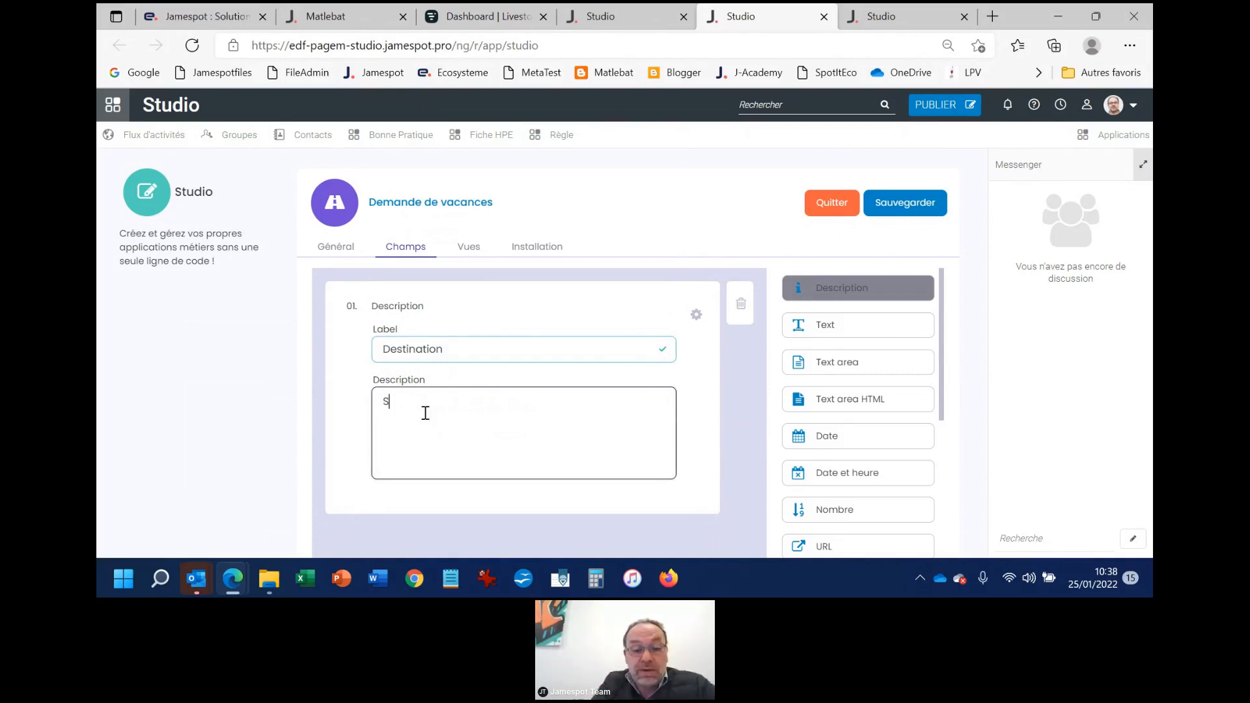
text(aisir vo)
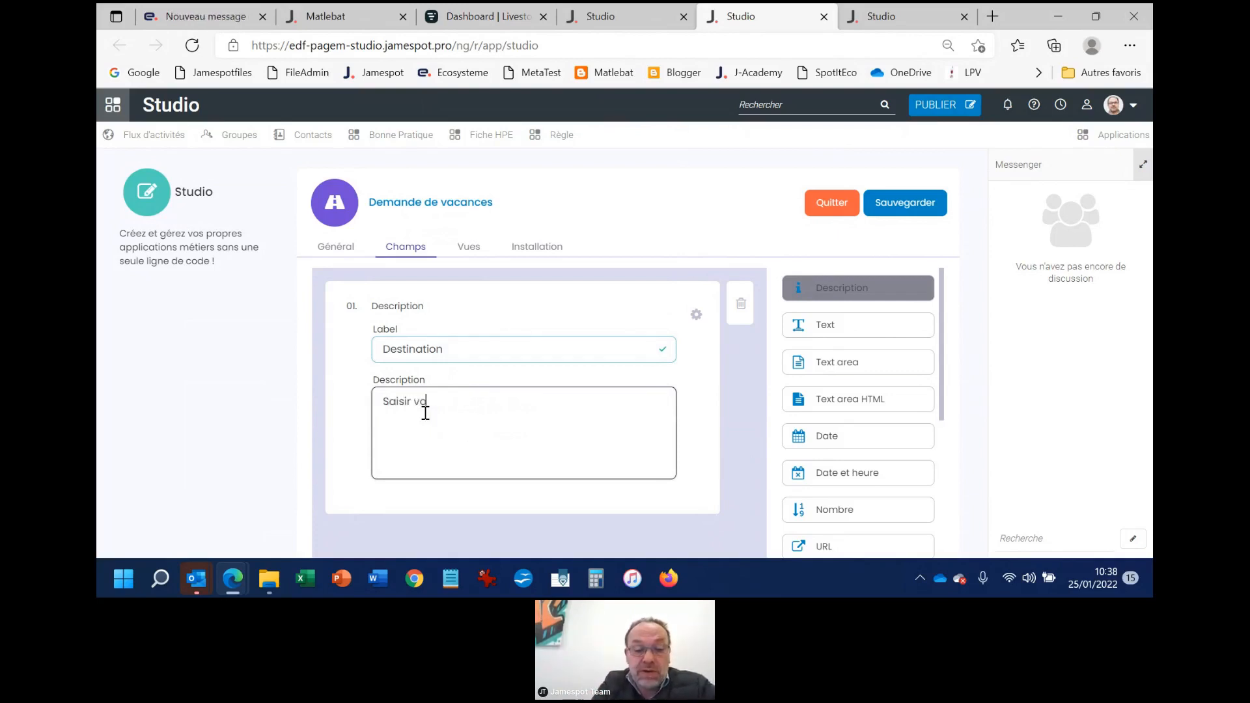
text(tre lieu de vacance)
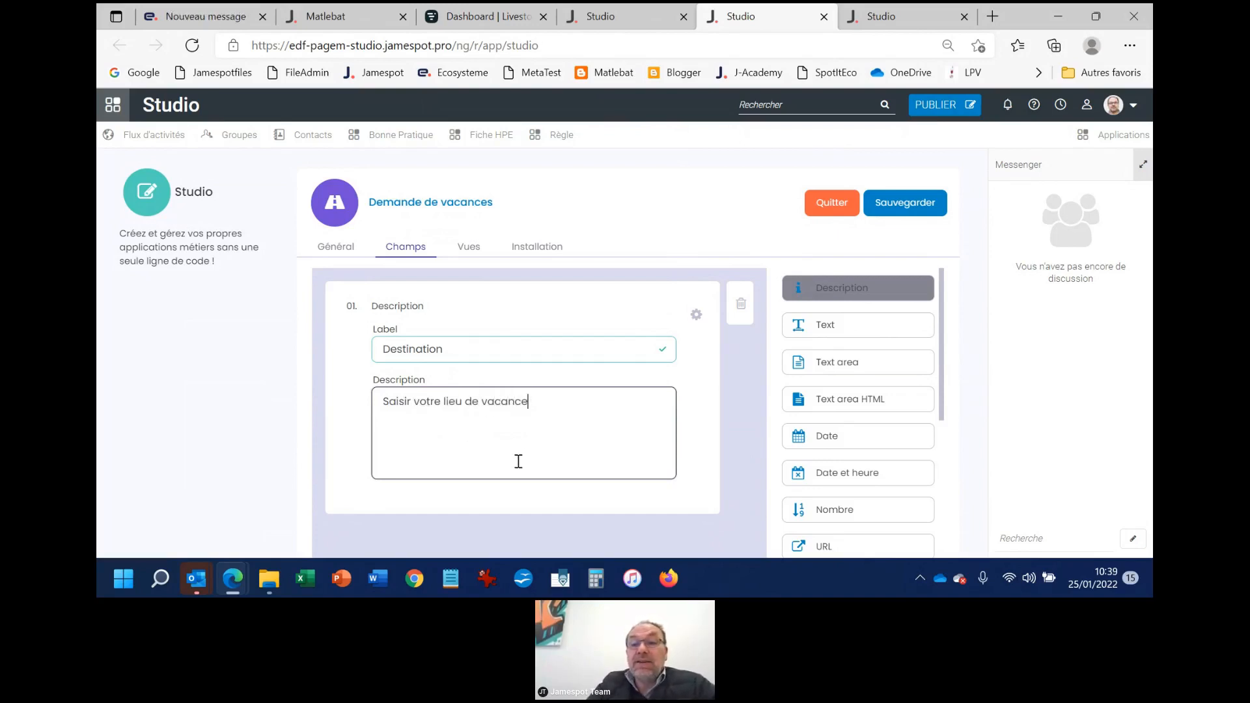
Add a Date field below the Destination field and label it "Date de départ", correcting the typing error
scroll(544, 446, down, 1)
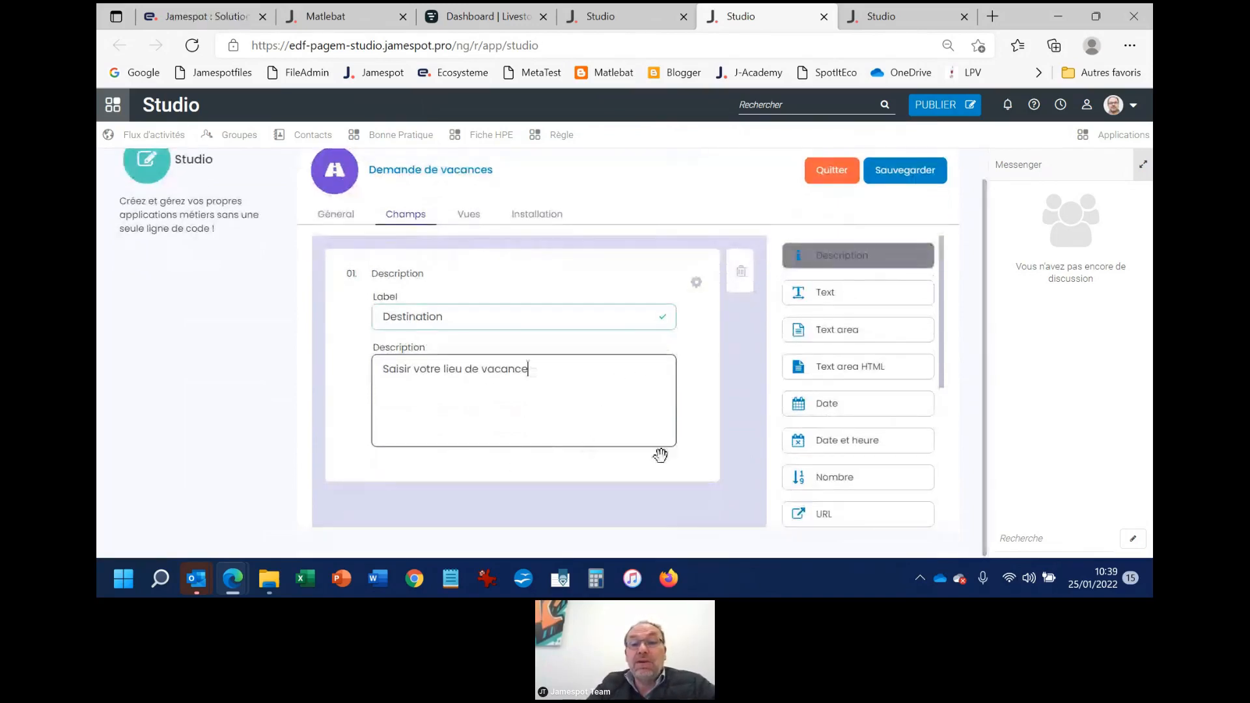
drag(811, 400, 390, 505)
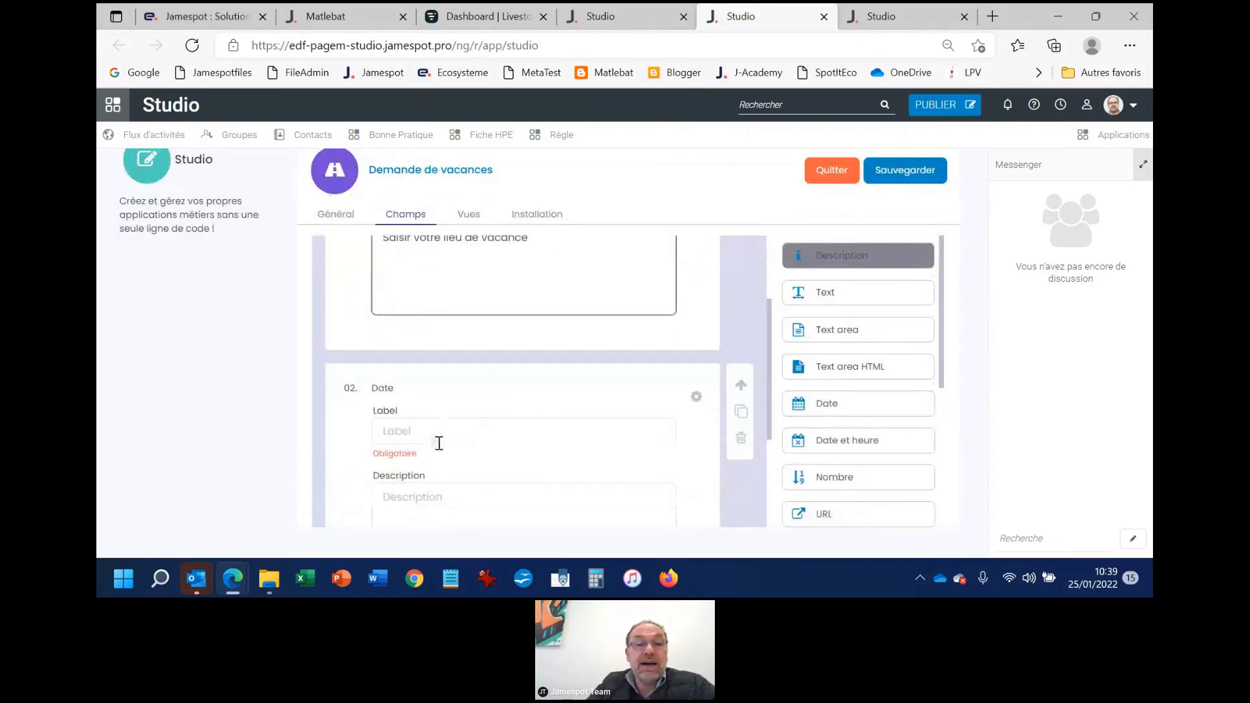
click(442, 433)
text(Date de départ)
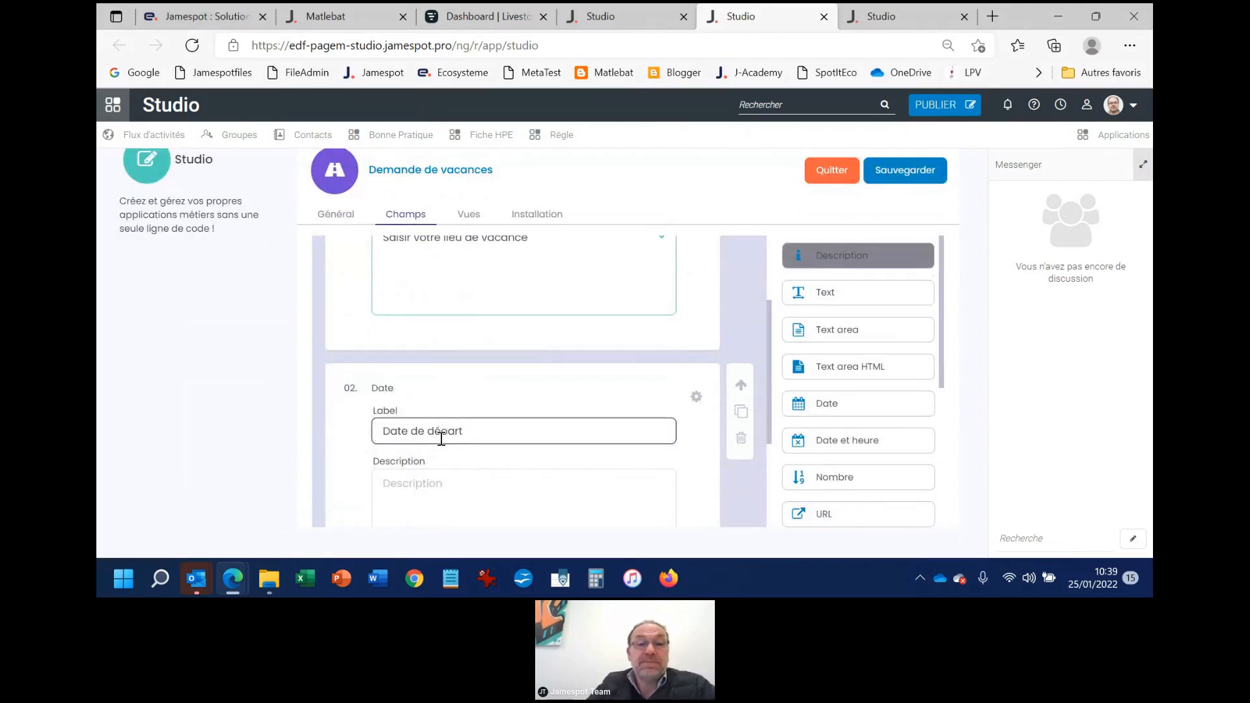
scroll(449, 434, down, 2)
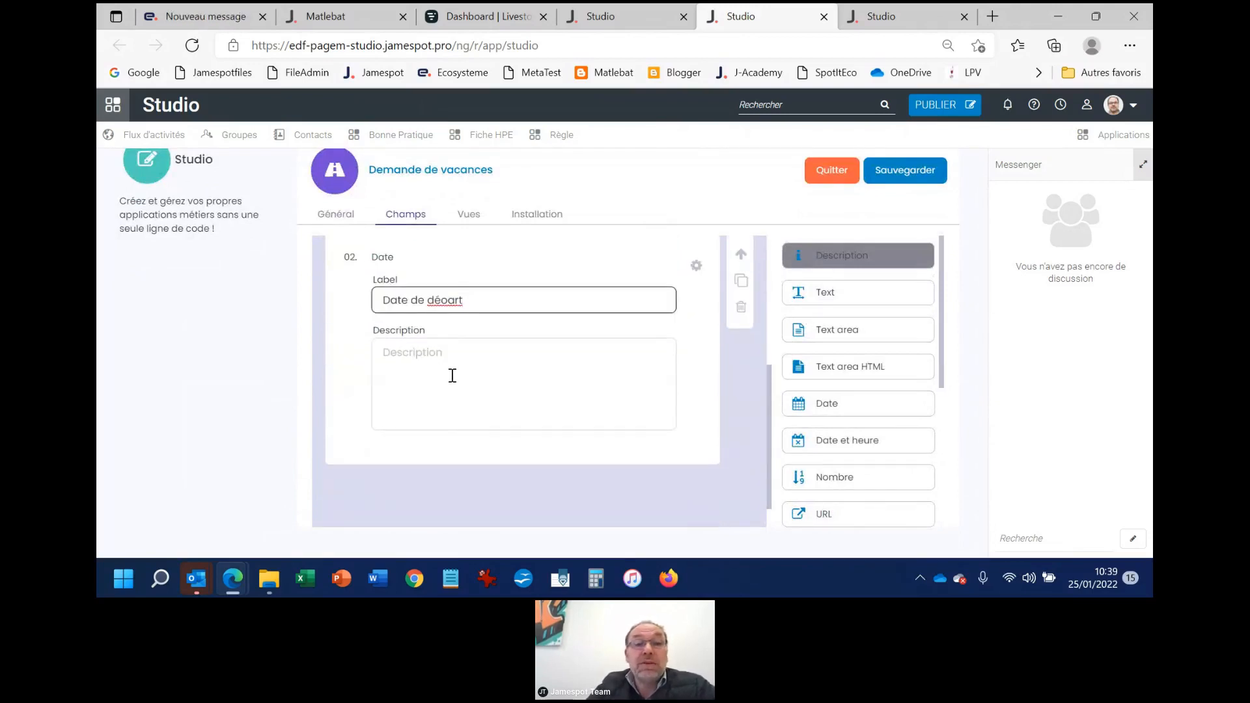
key(BackSpace)
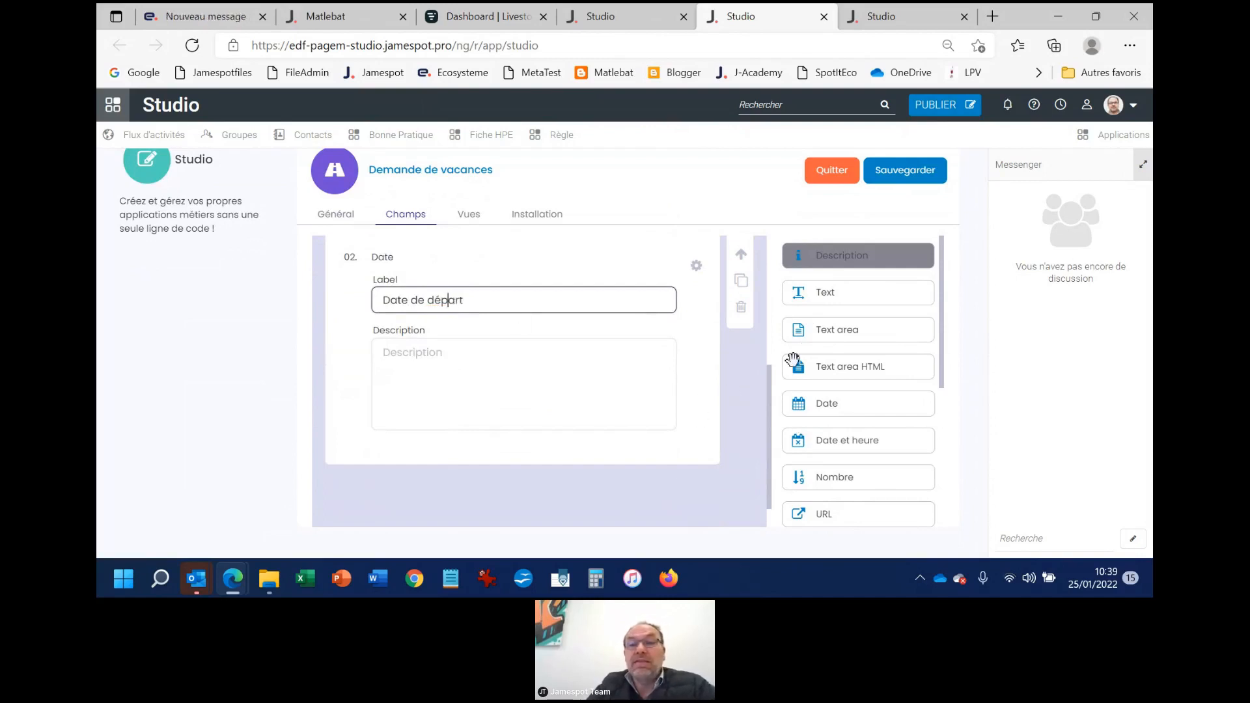
click(642, 408)
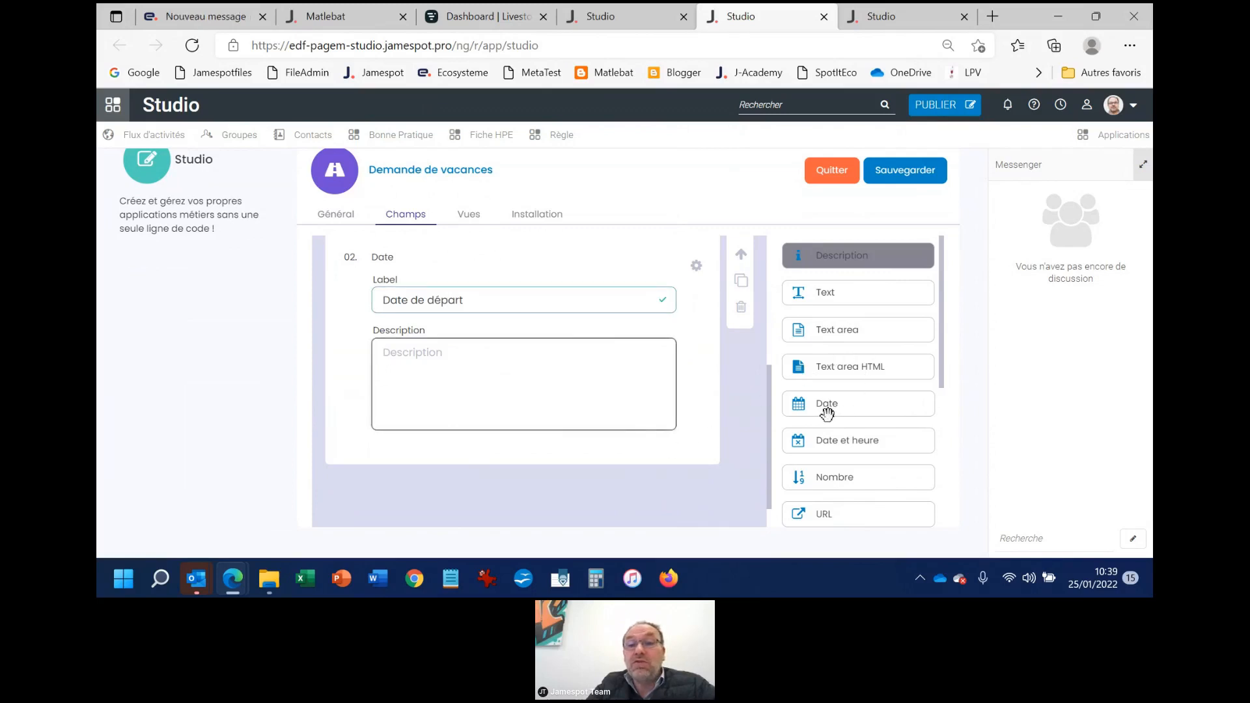
Add a second Date field below the departure date and label it "Date de retour"
drag(827, 411, 387, 498)
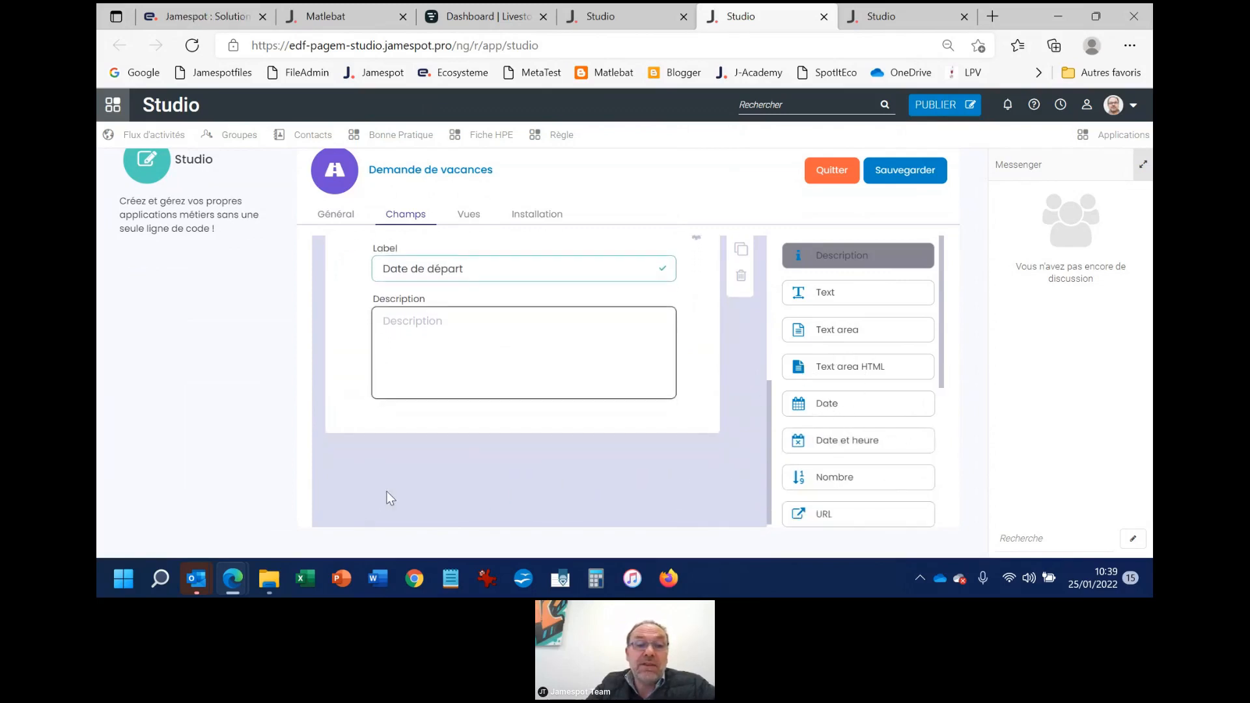
drag(825, 410, 357, 425)
scroll(478, 472, down, 2)
click(428, 381)
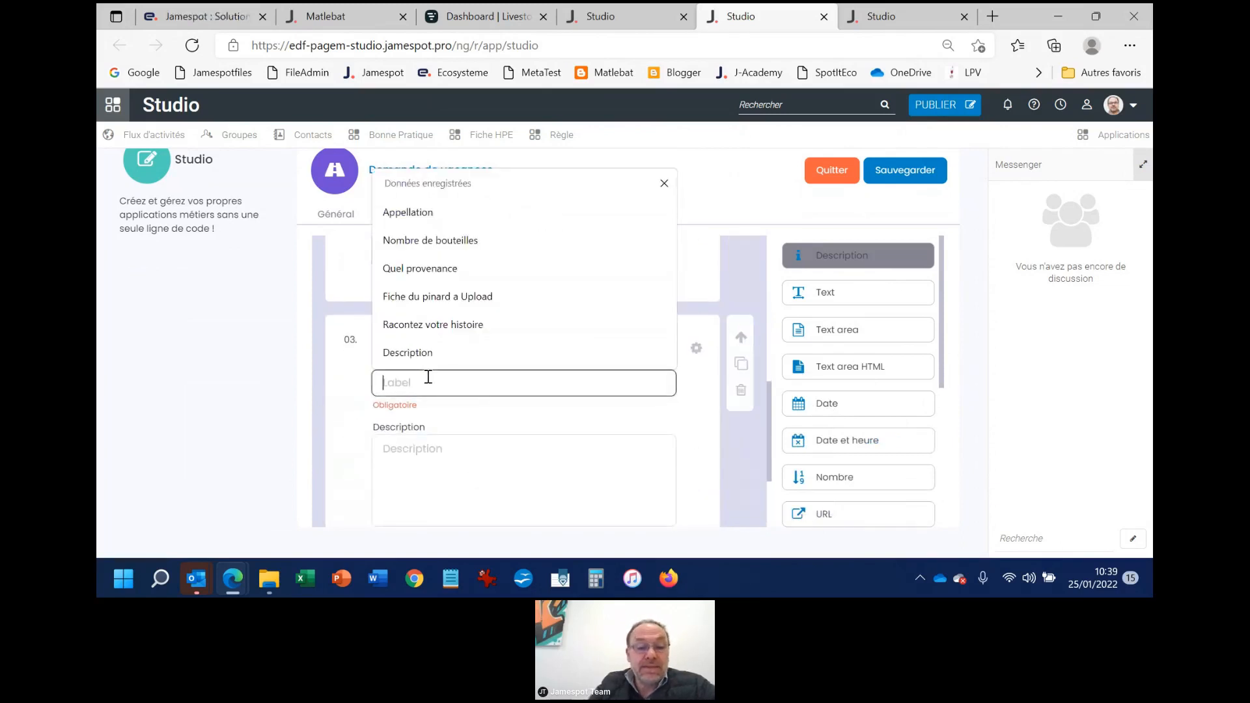
text(Date de retour)
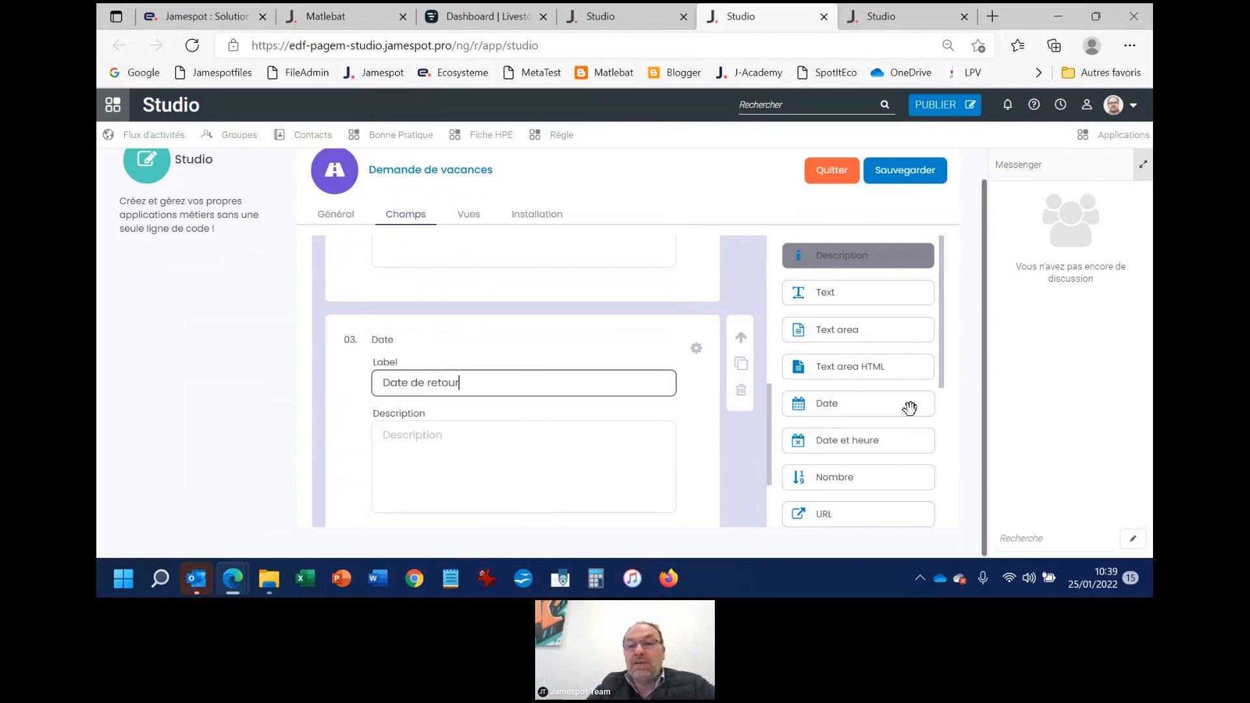
Add a Select field to the form below the "Date de retour" field
scroll(910, 407, down, 2)
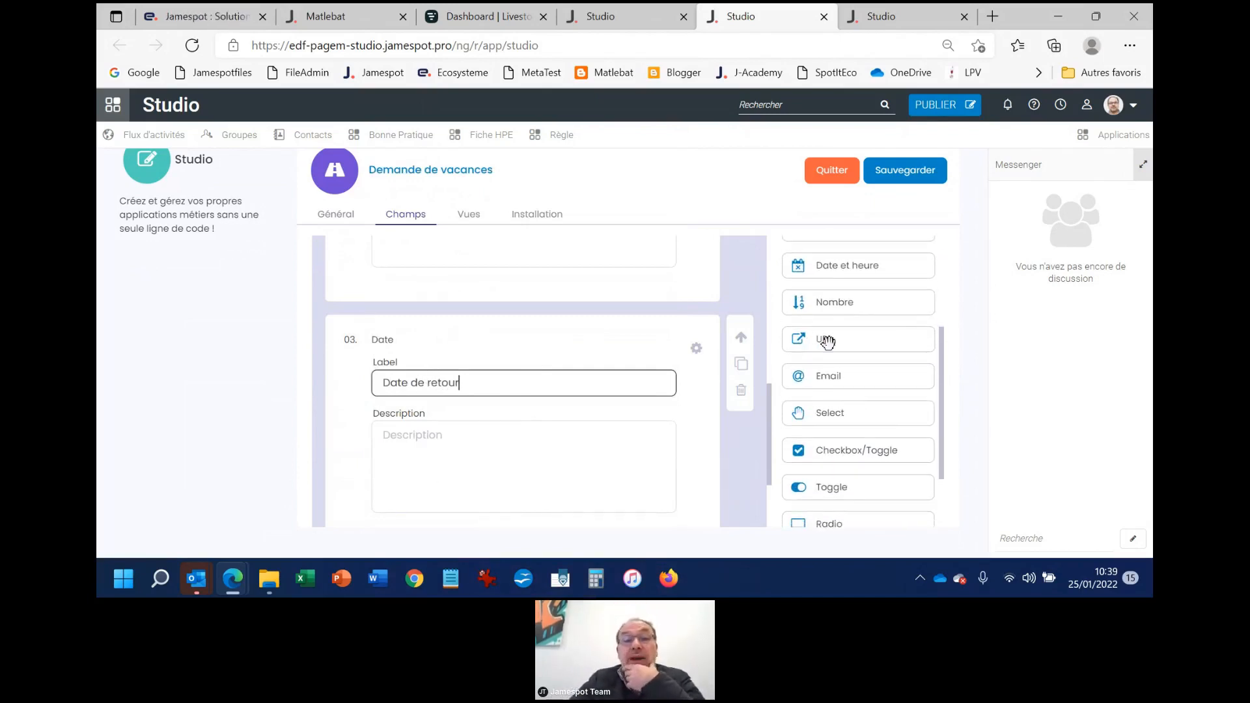
scroll(787, 356, down, 2)
scroll(854, 330, up, 1)
scroll(586, 439, down, 2)
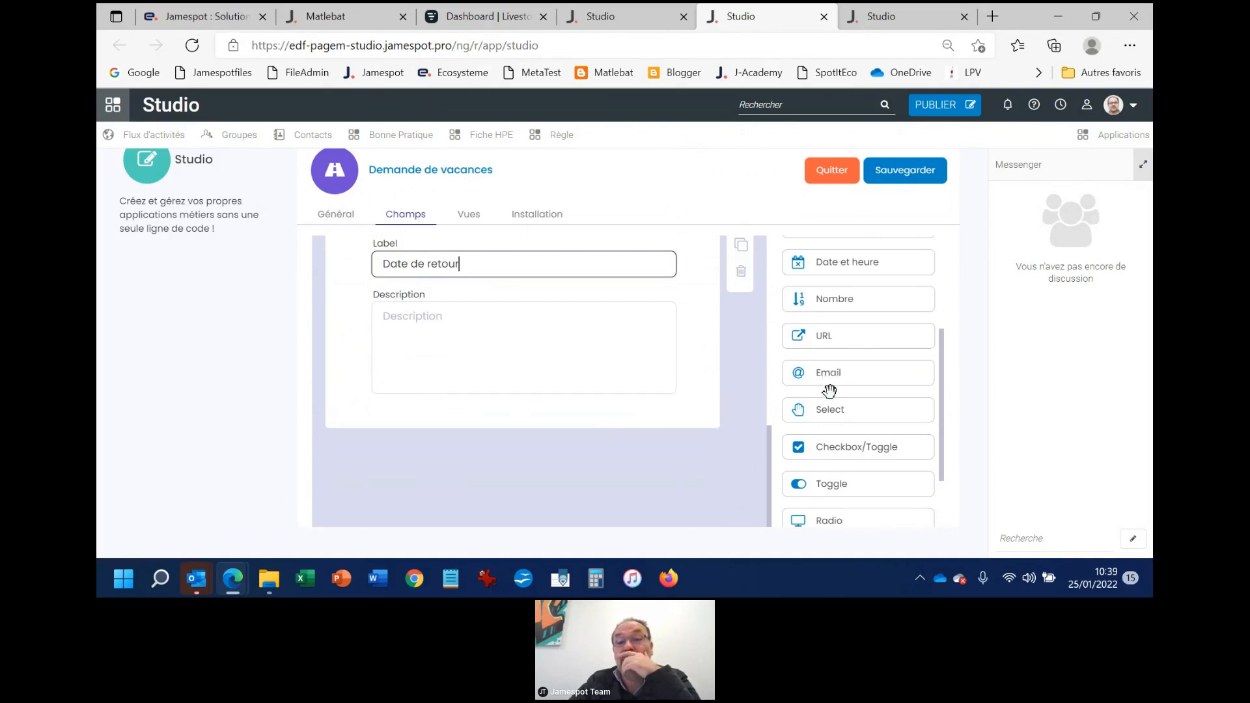
scroll(831, 422, down, 1)
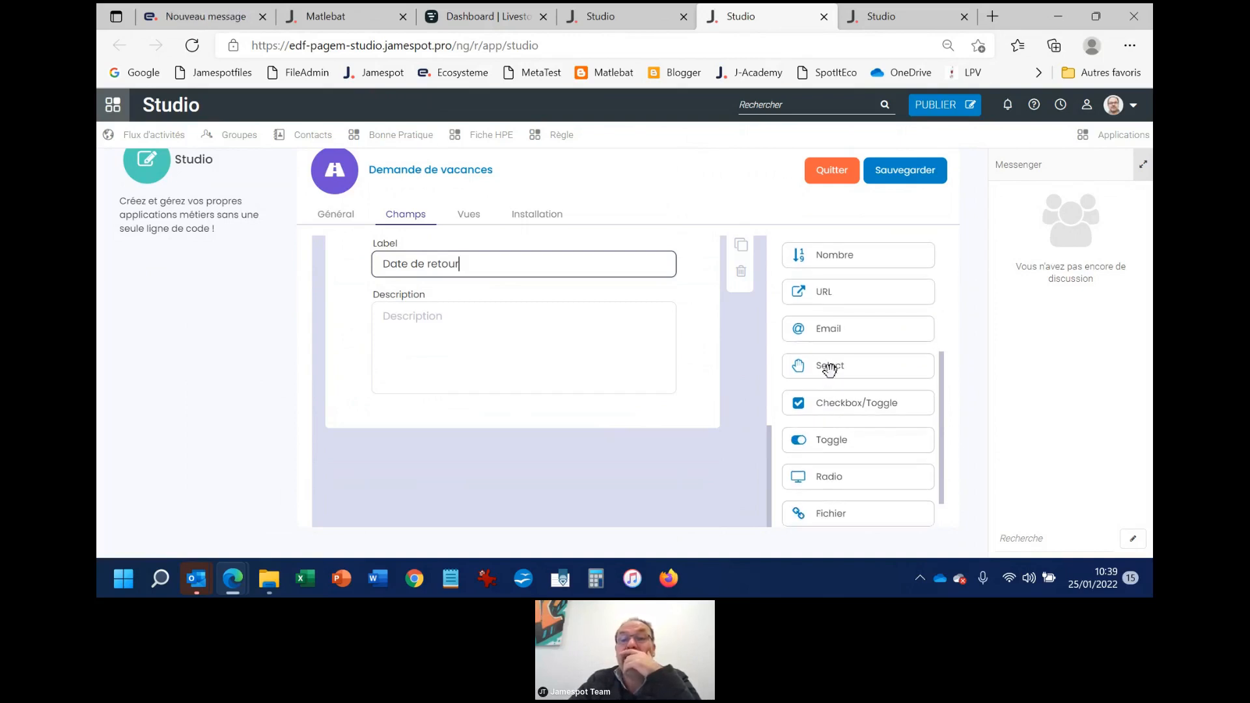
drag(827, 367, 371, 477)
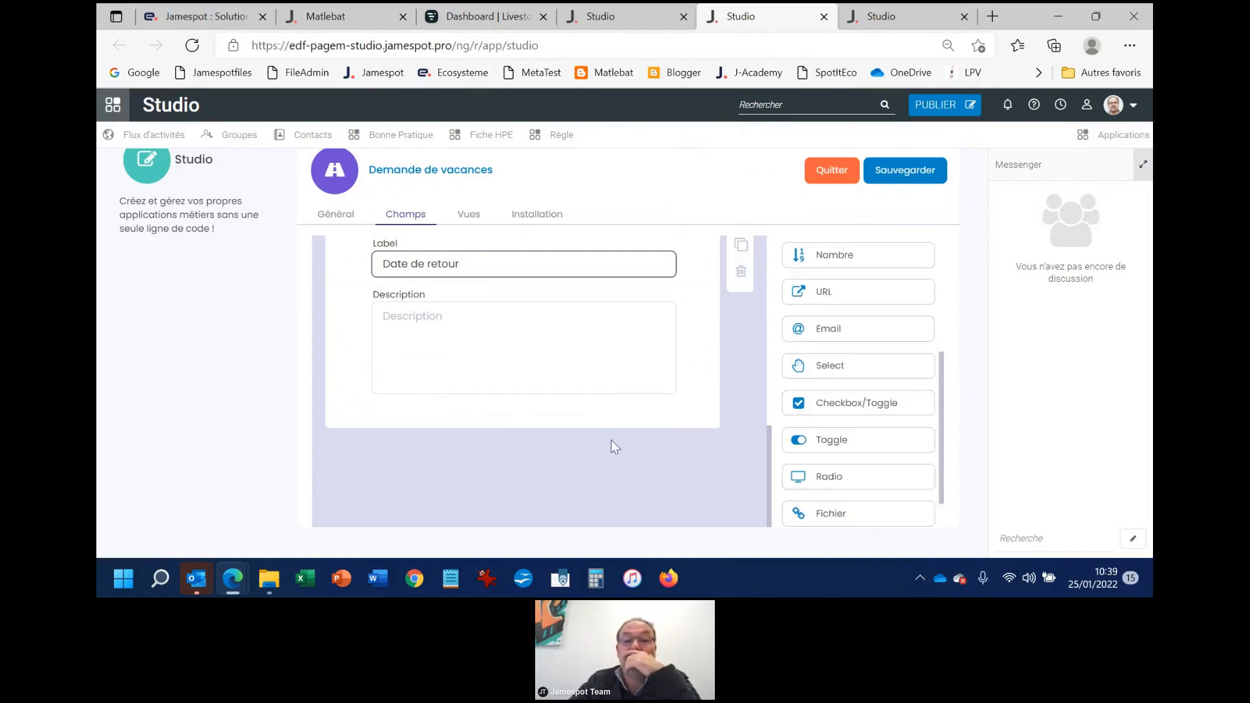
scroll(840, 401, down, 1)
drag(830, 322, 356, 445)
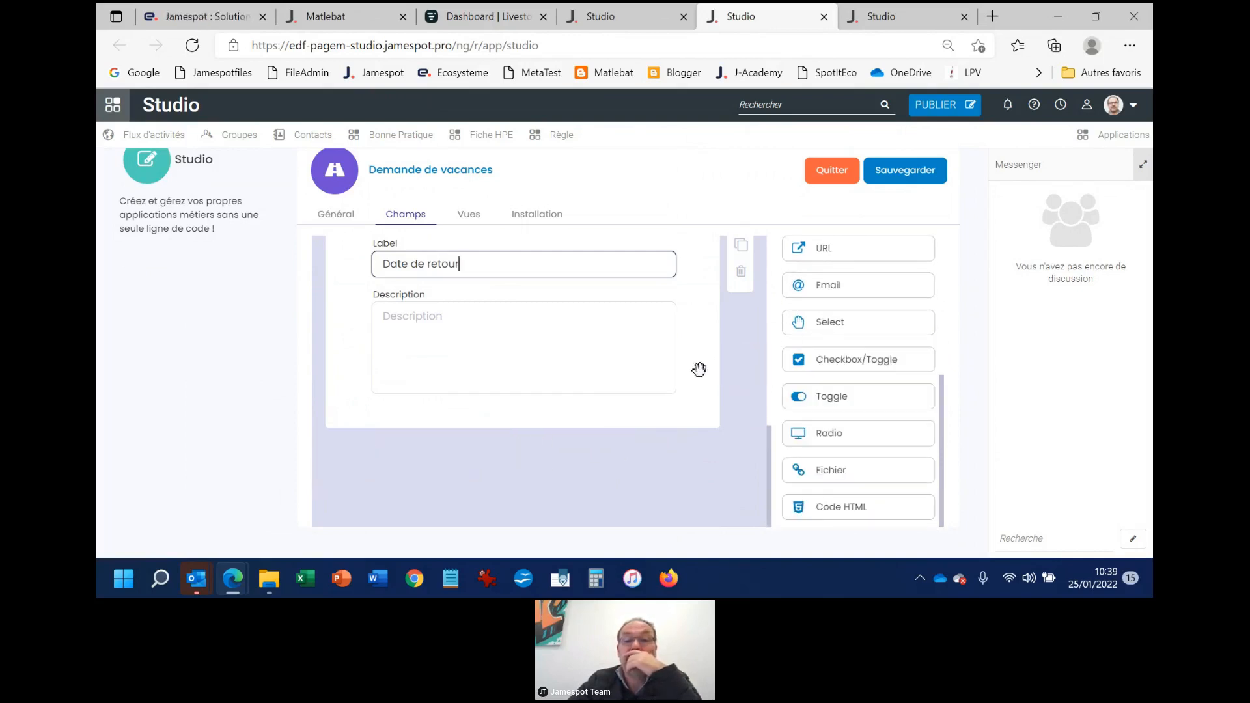
drag(859, 324, 411, 508)
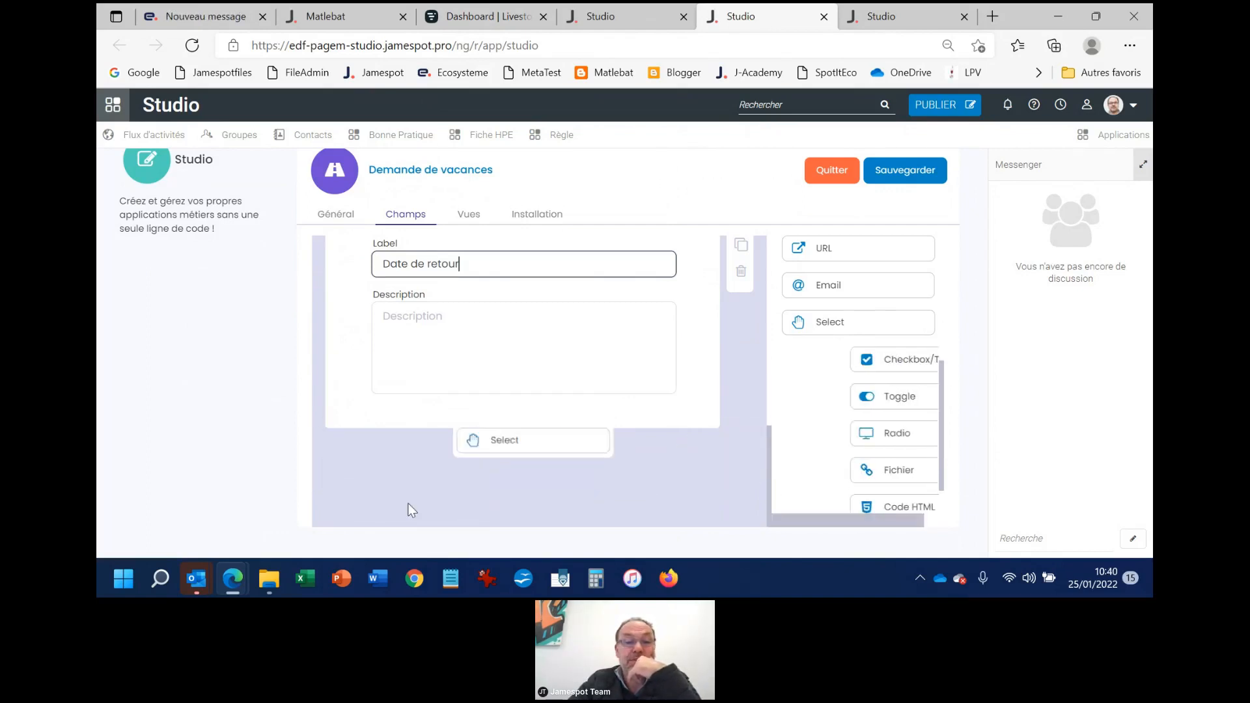
drag(846, 328, 536, 330)
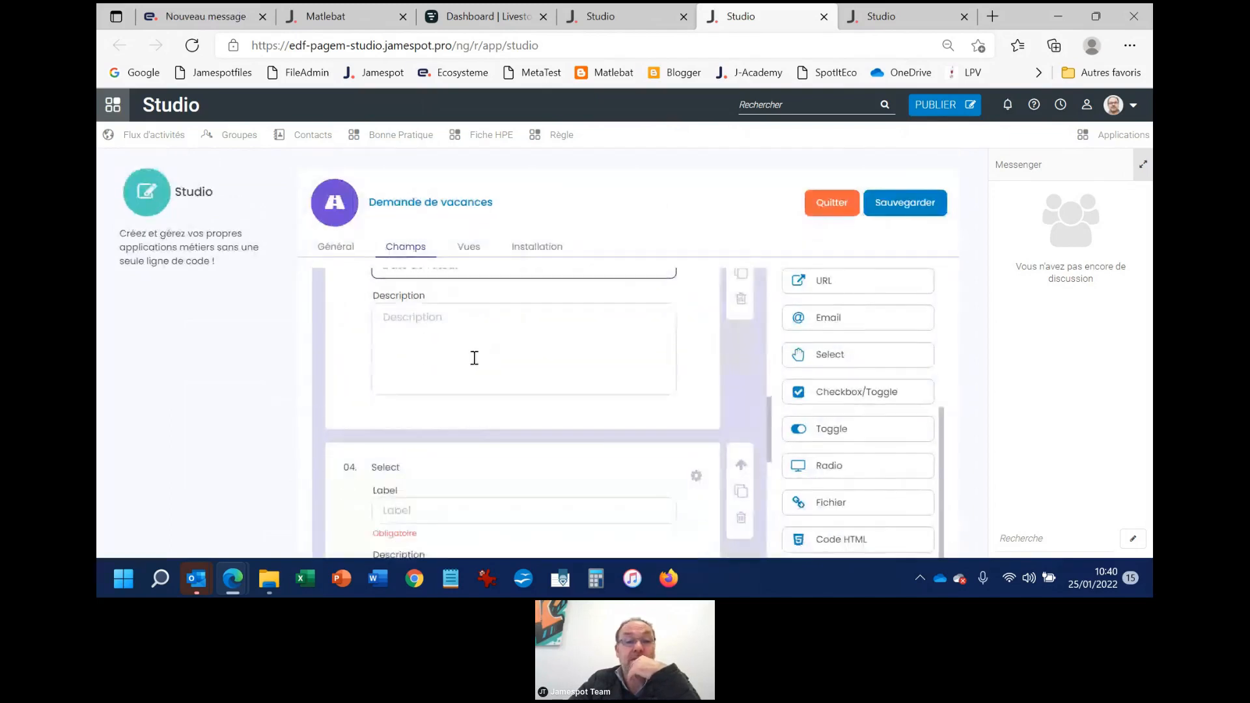
Label the Select field "Votre service" and enable its Multiple option
click(438, 368)
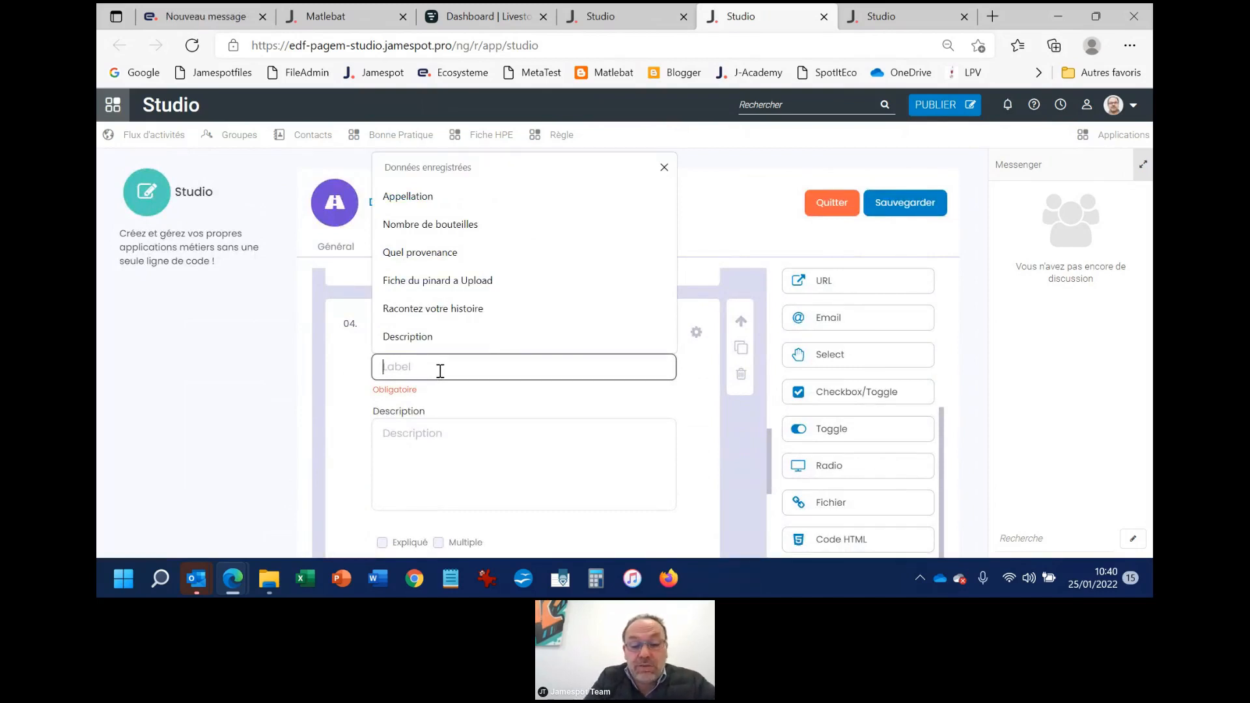
text(Votre s)
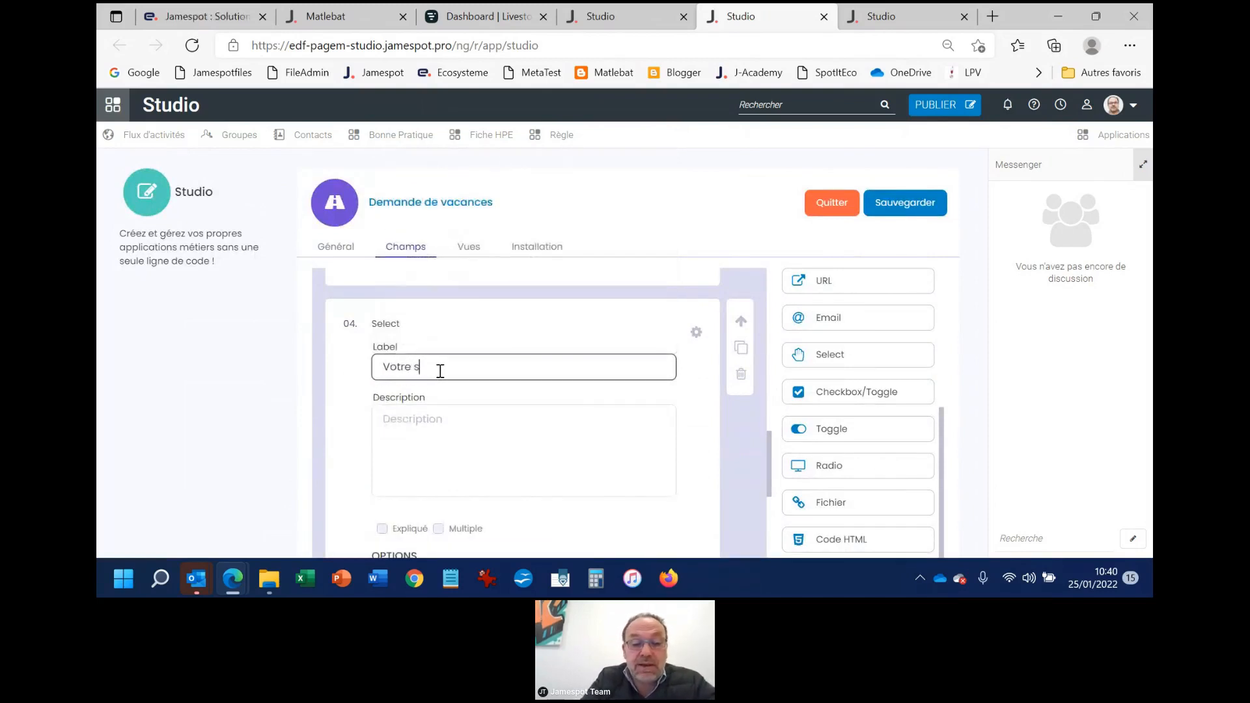
text(ervice)
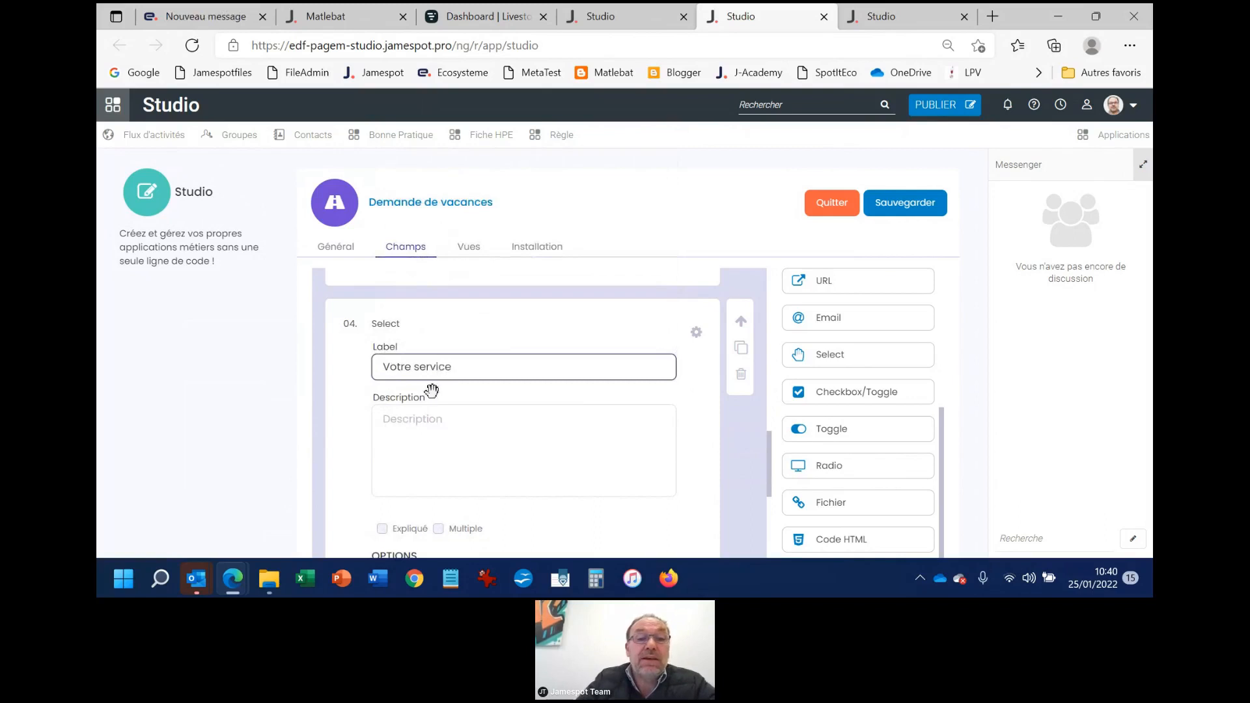
scroll(436, 407, down, 4)
scroll(450, 313, up, 1)
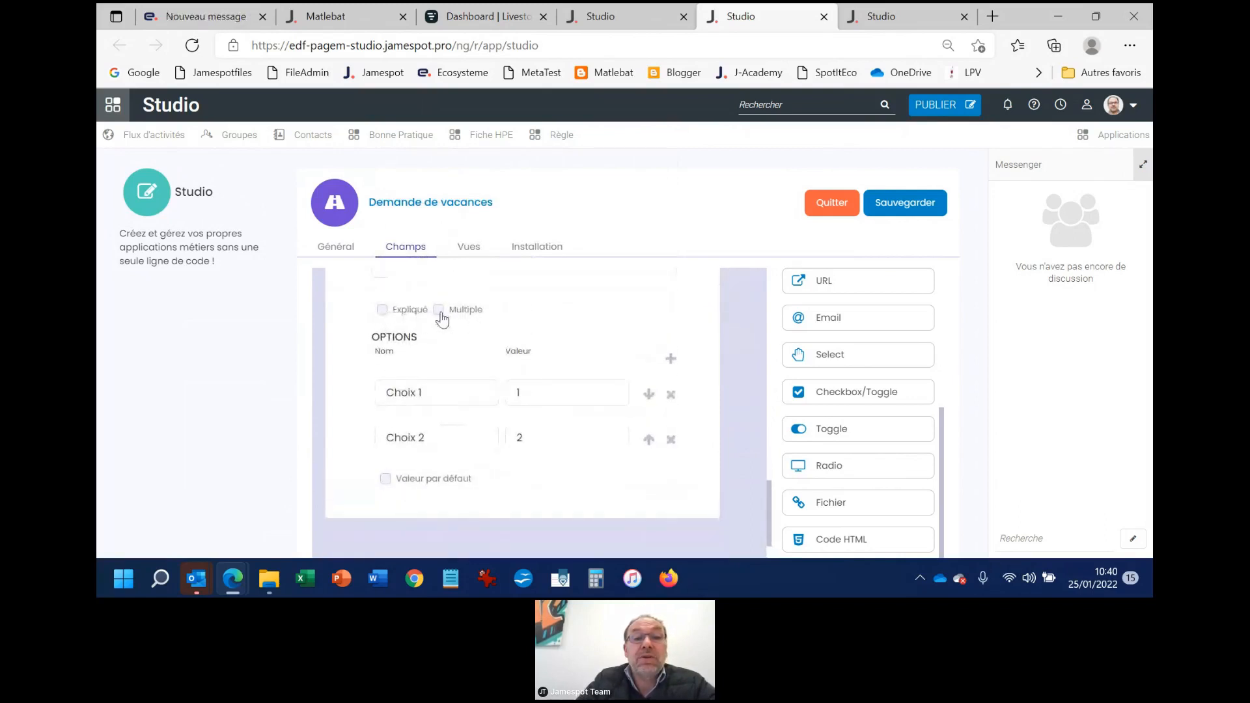
click(438, 311)
Name the first option of the "Votre service" field "CSM" and enter 1 as its value
drag(438, 394, 368, 390)
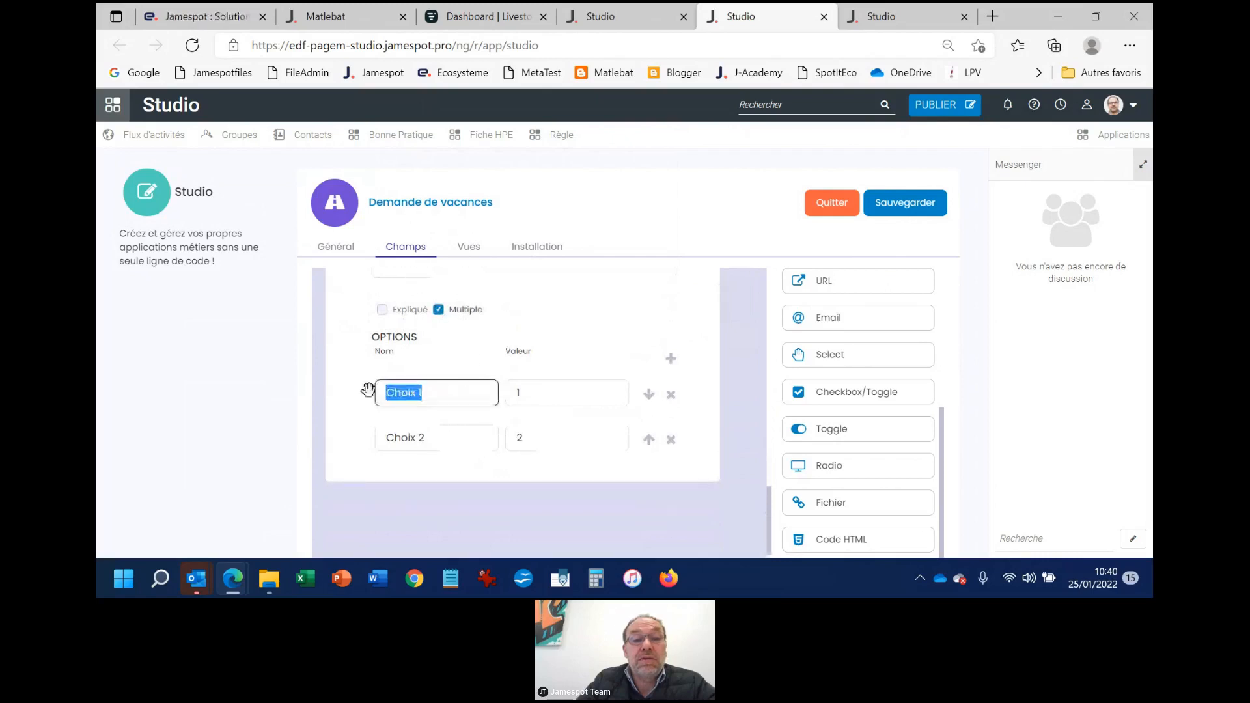
text(CS)
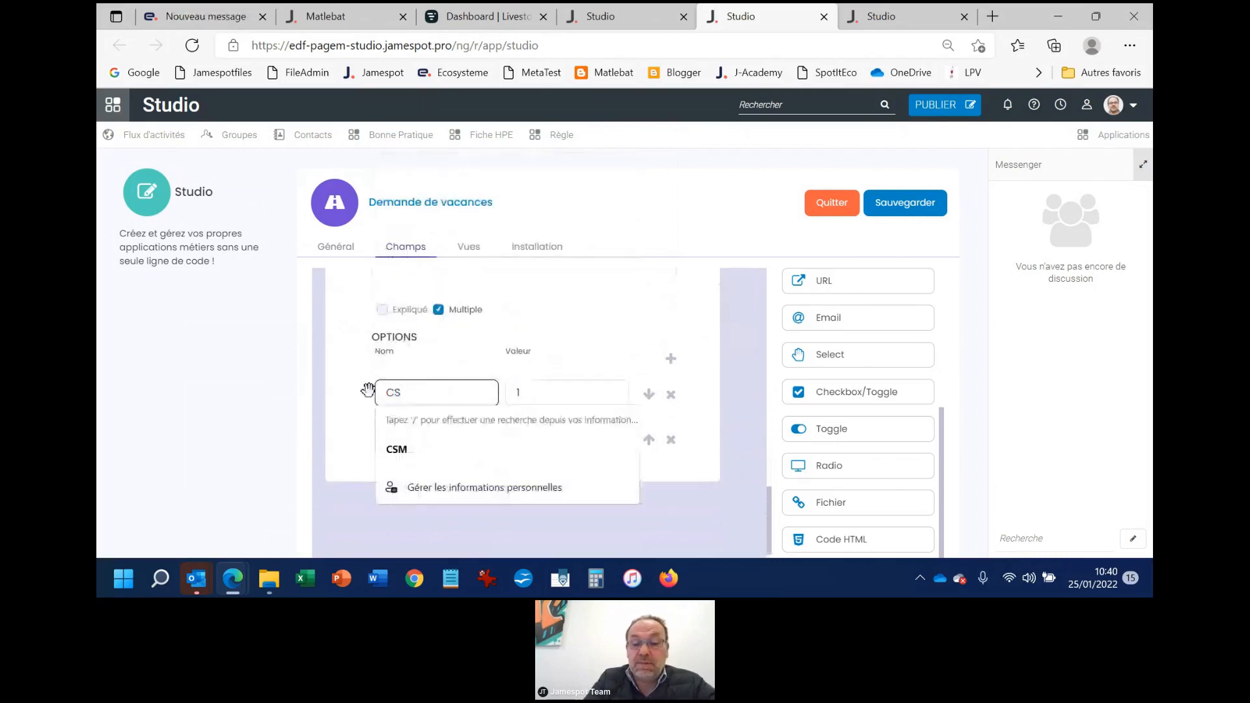
text(M)
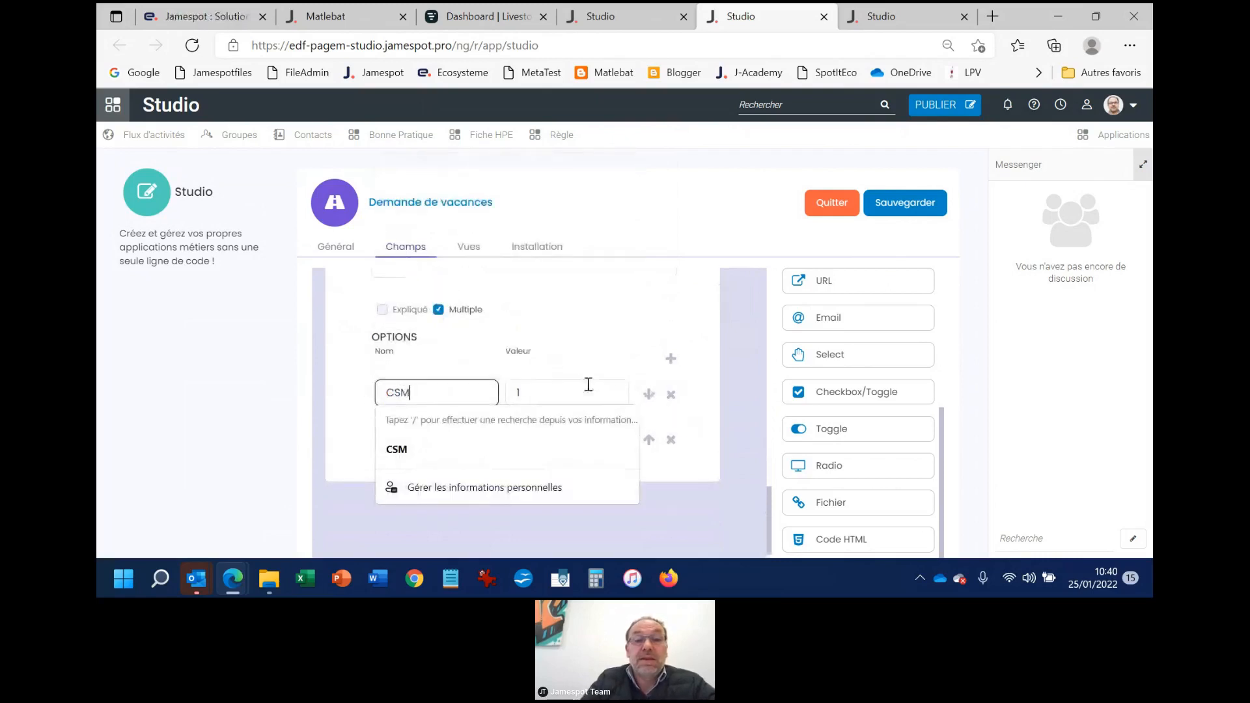
click(569, 385)
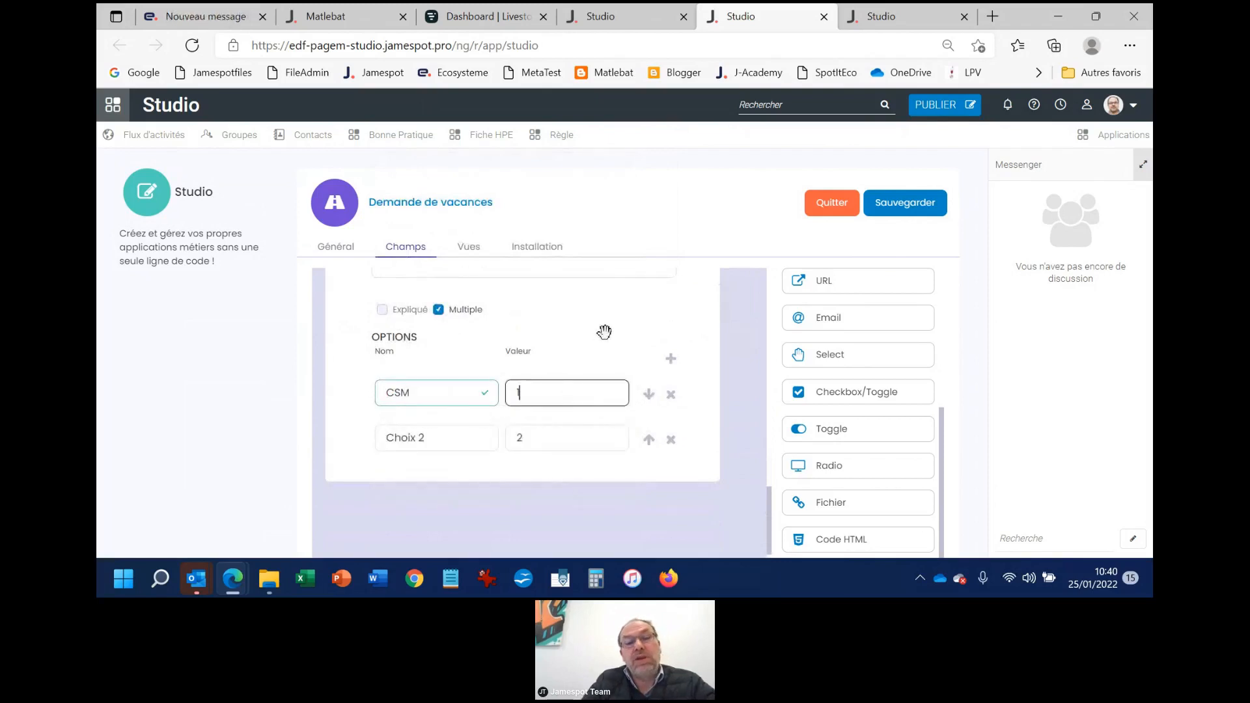
key(BackSpace)
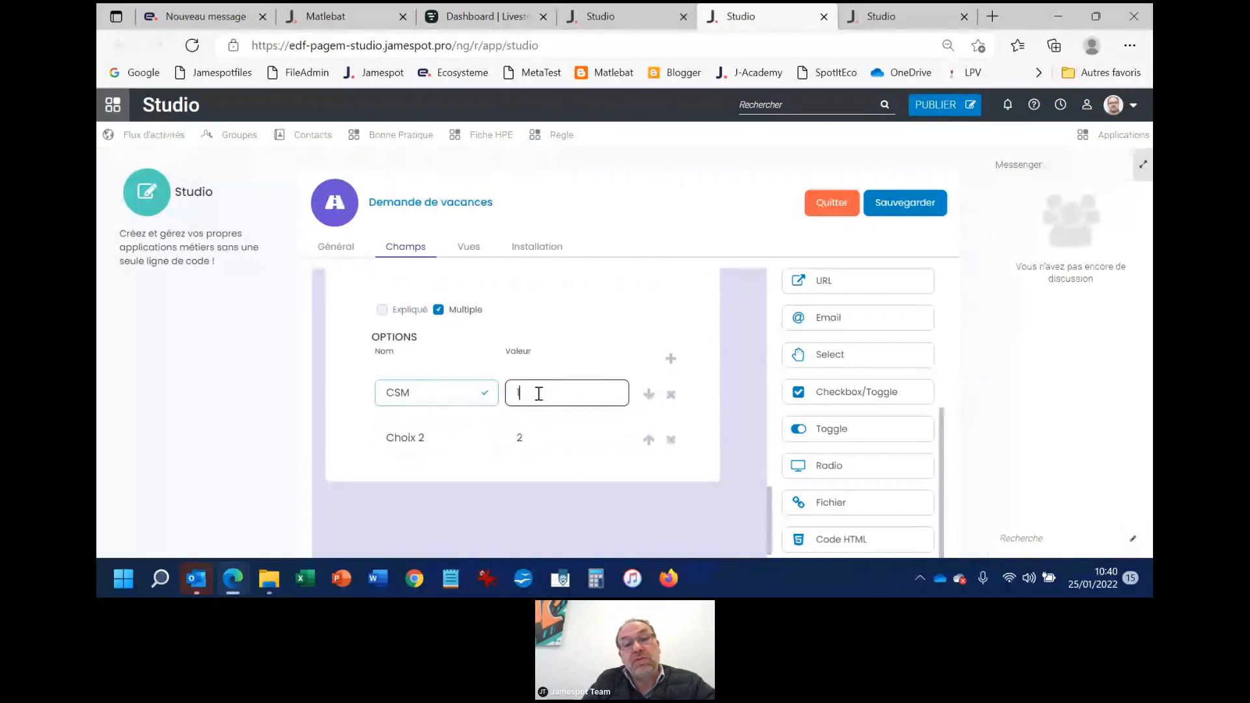
text(1)
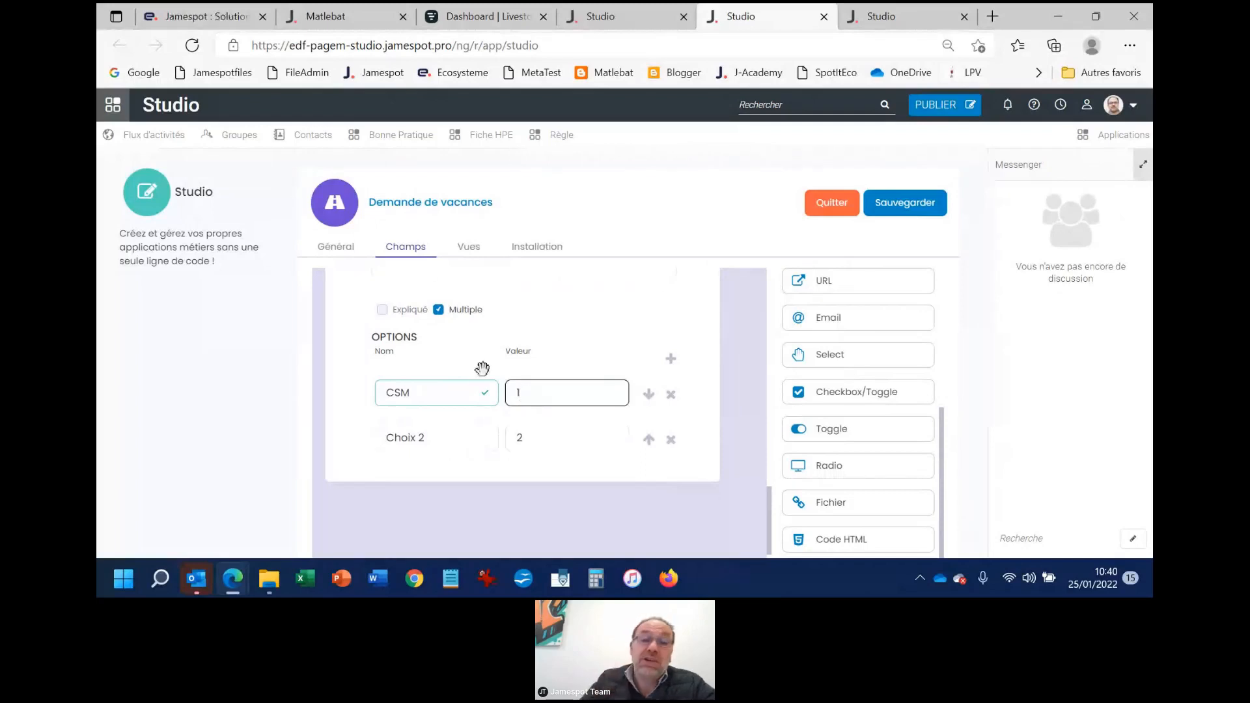
Name the second option of the "Votre service" field "Marketing"
drag(441, 447, 364, 432)
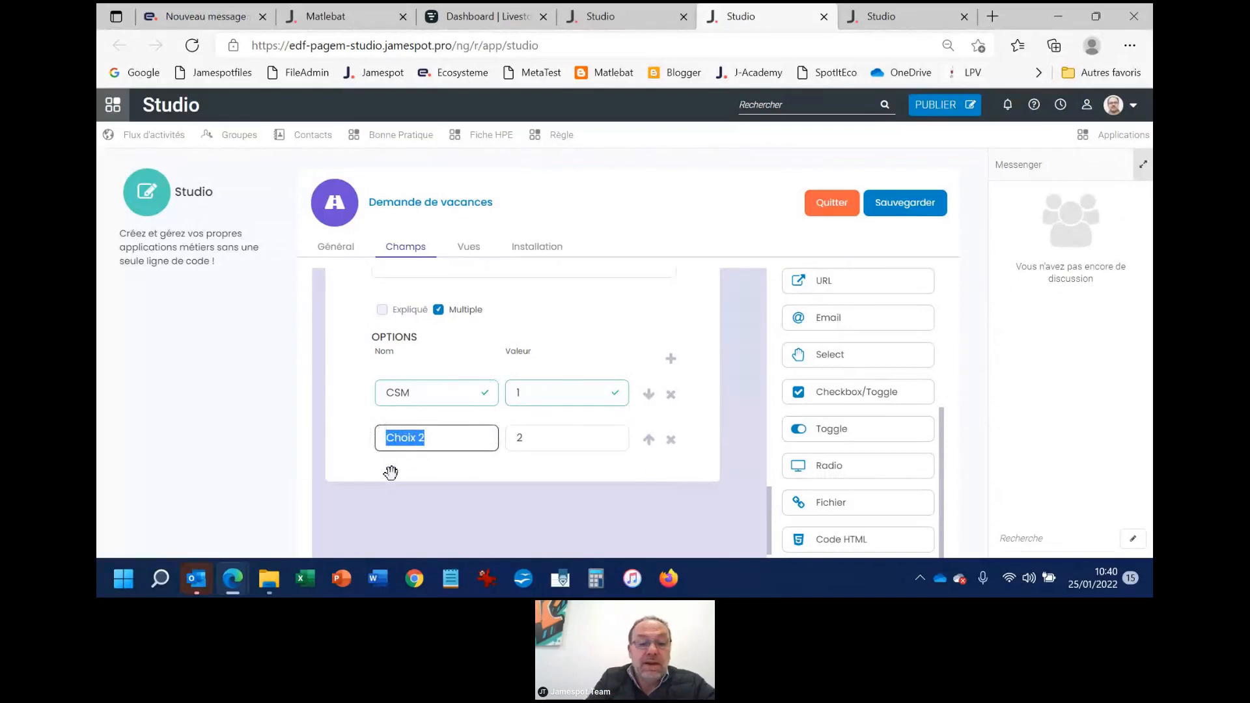
text(Marketin)
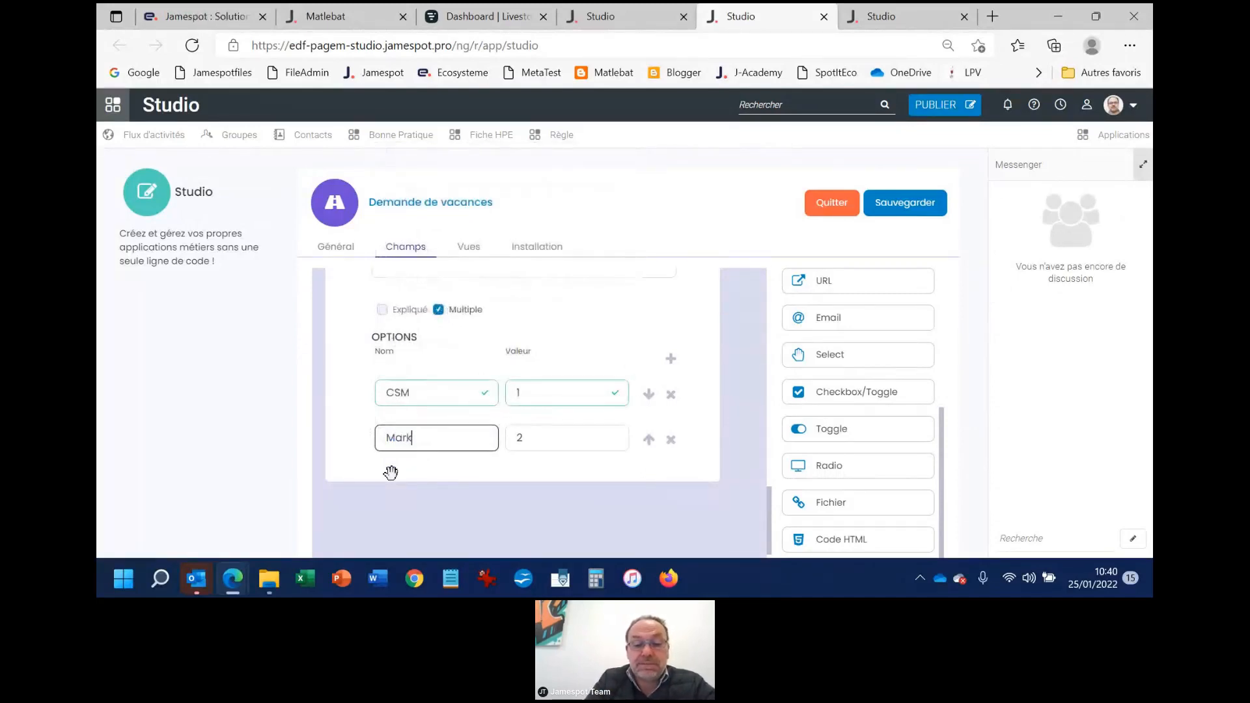
text(g)
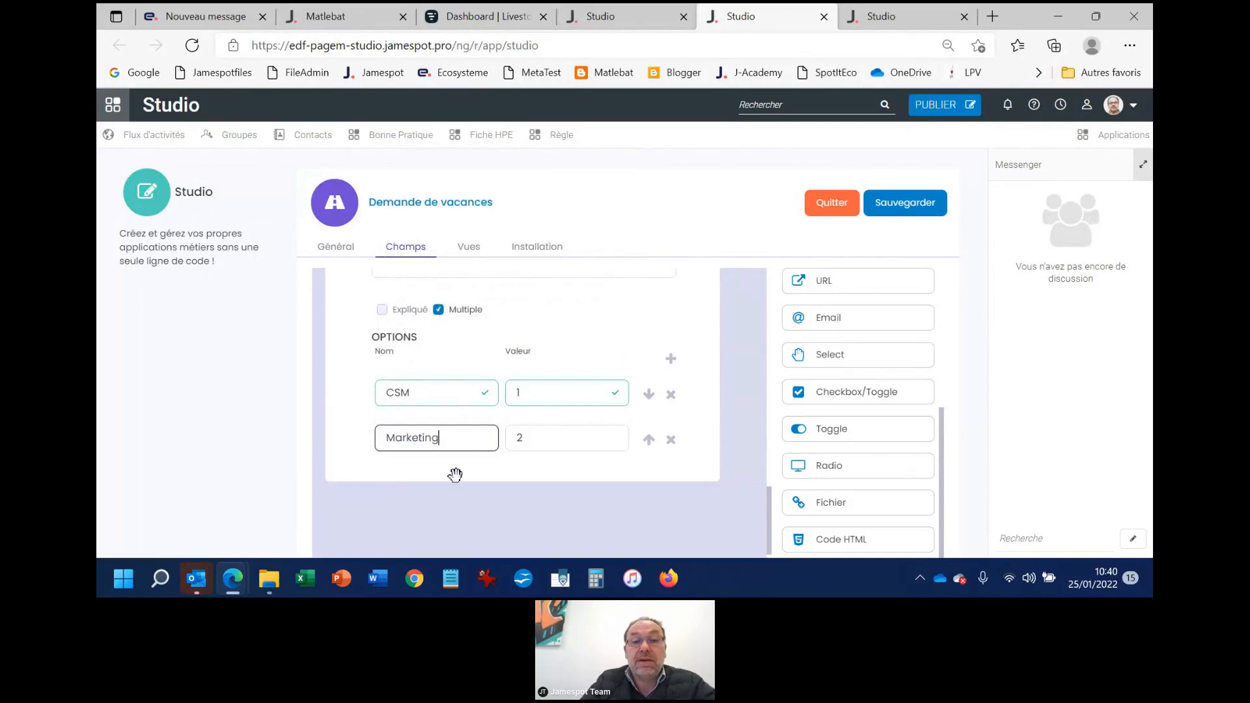
scroll(472, 478, up, 1)
scroll(482, 437, down, 1)
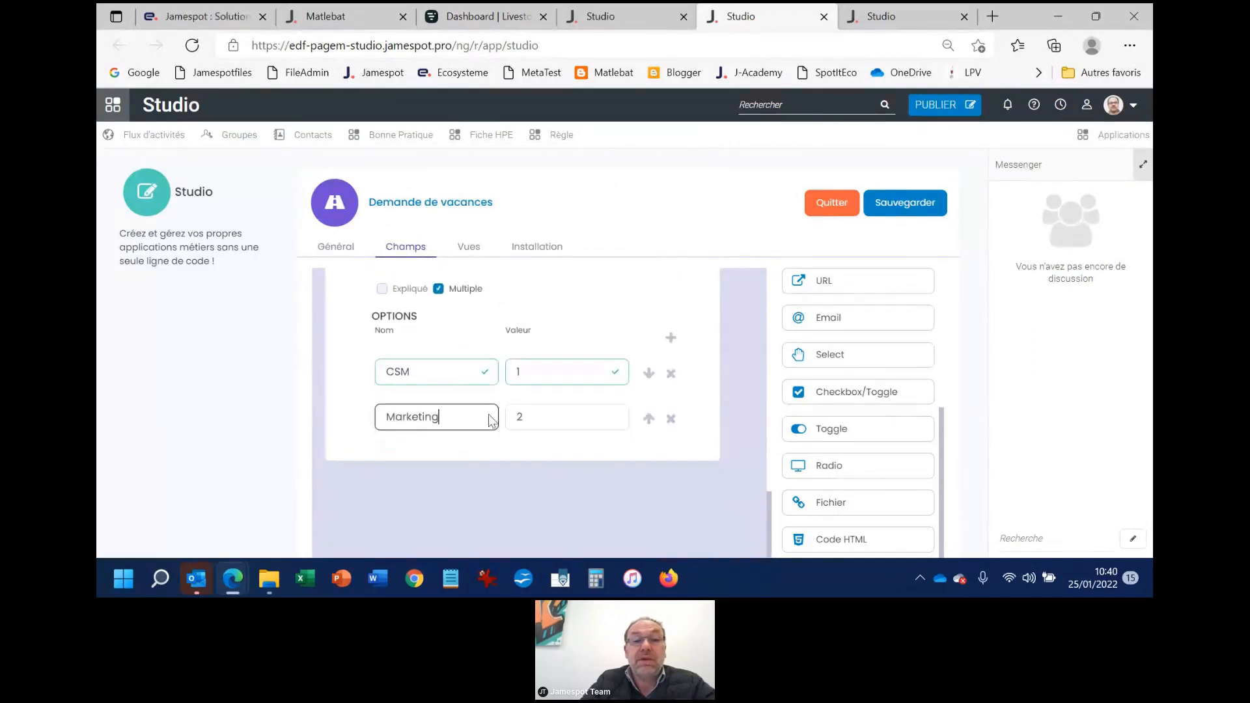
click(549, 417)
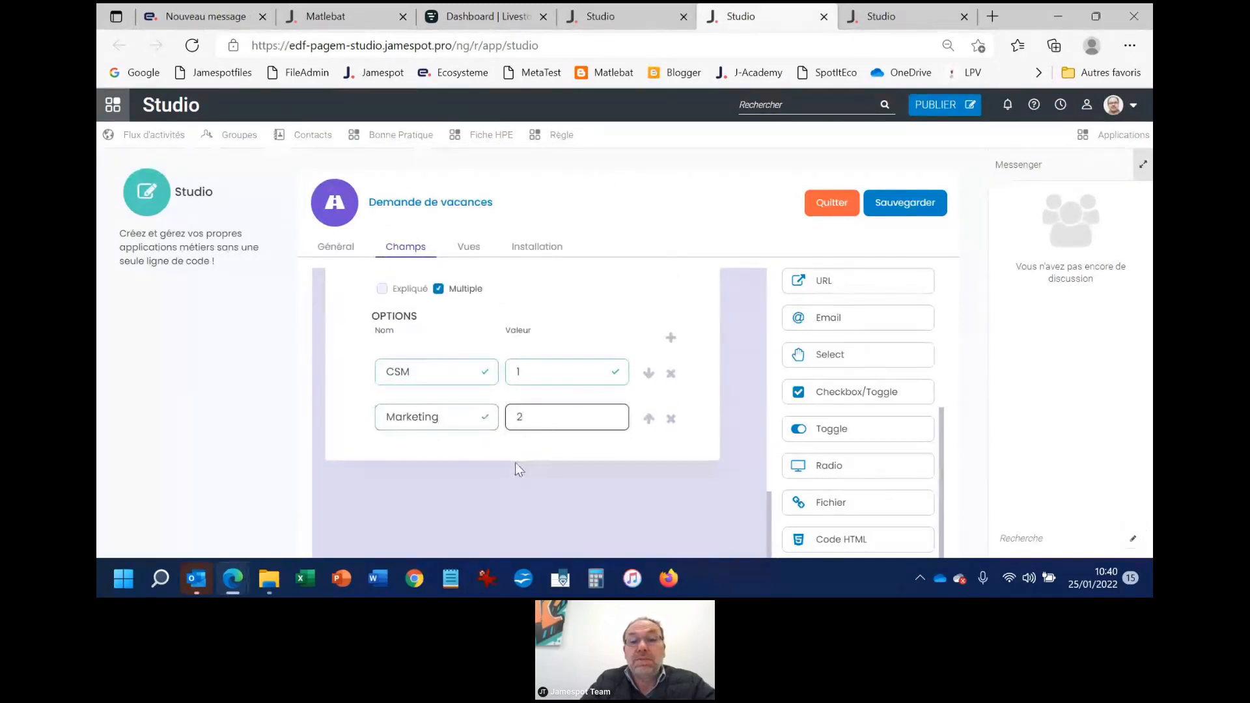
Add a third option to the "Votre service" field, named "Tech" with the value 3
scroll(515, 462, up, 2)
click(667, 469)
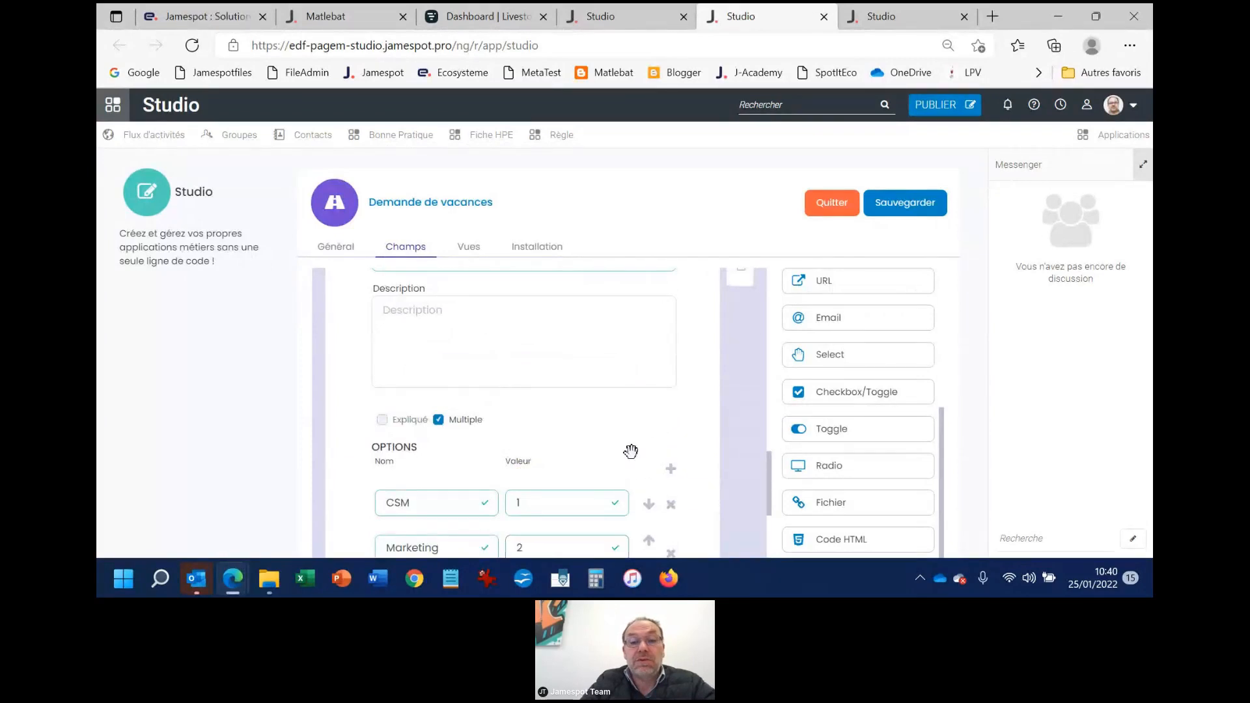
scroll(631, 450, down, 3)
click(426, 413)
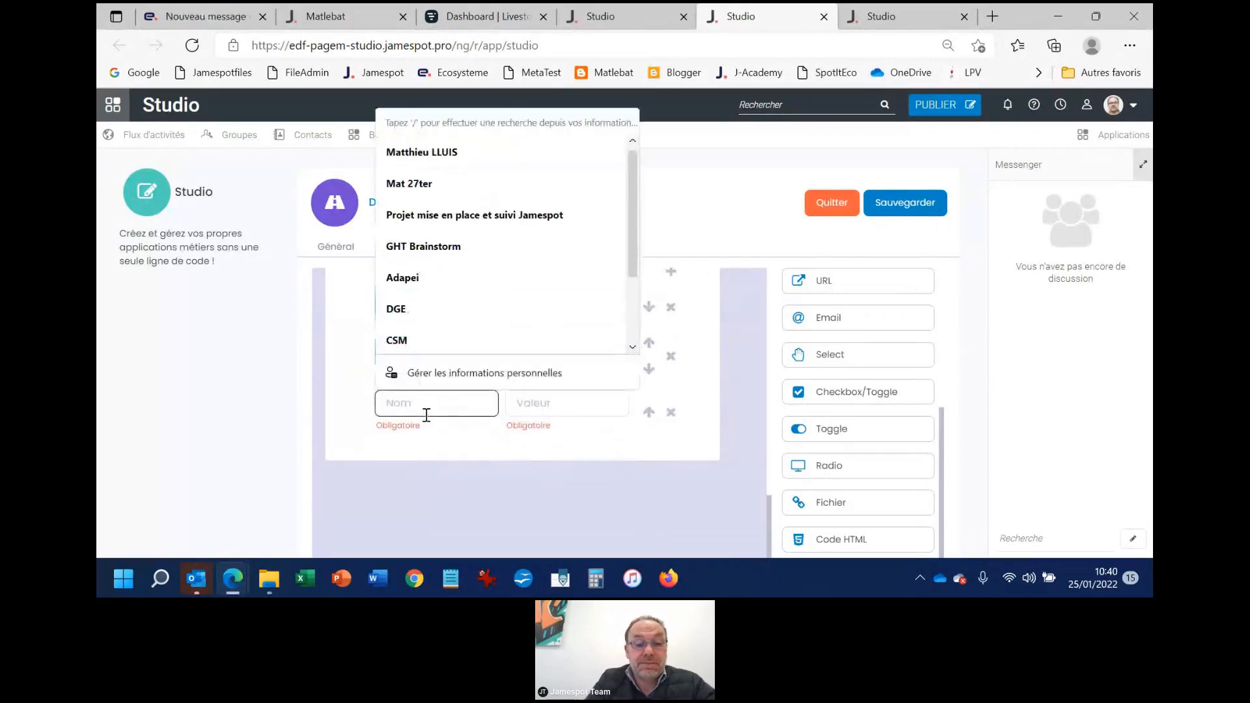
text(Tech)
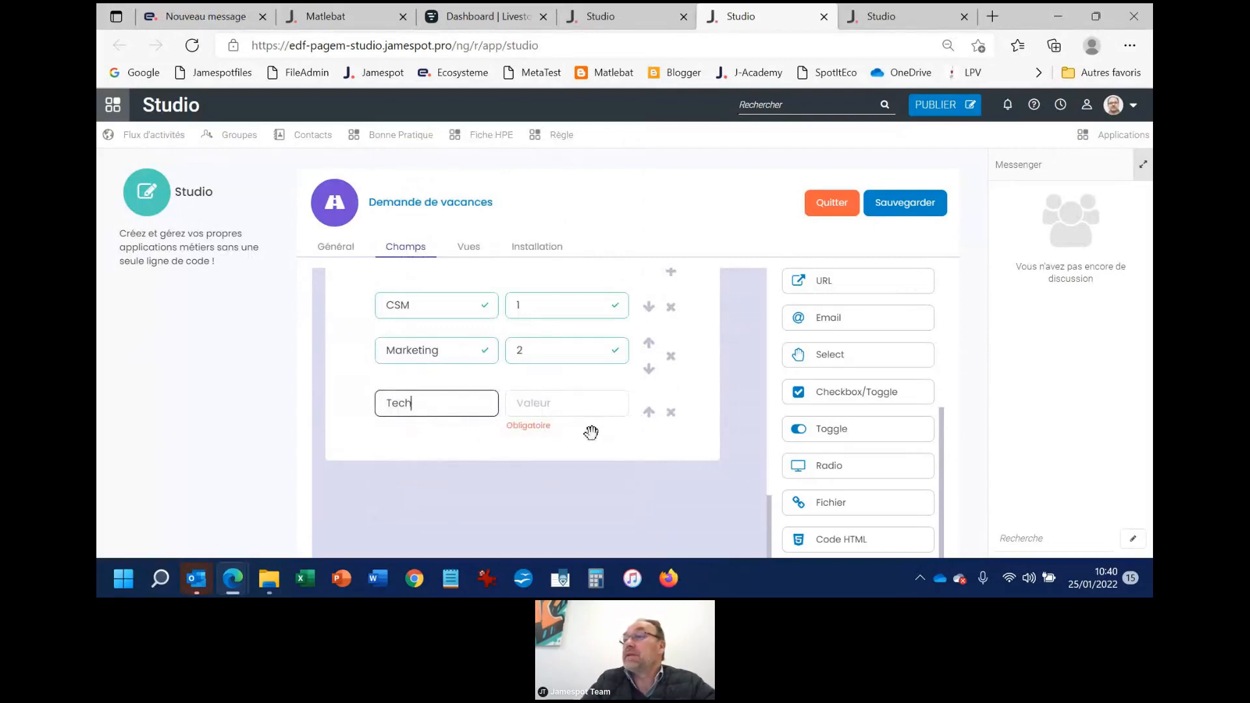
click(564, 402)
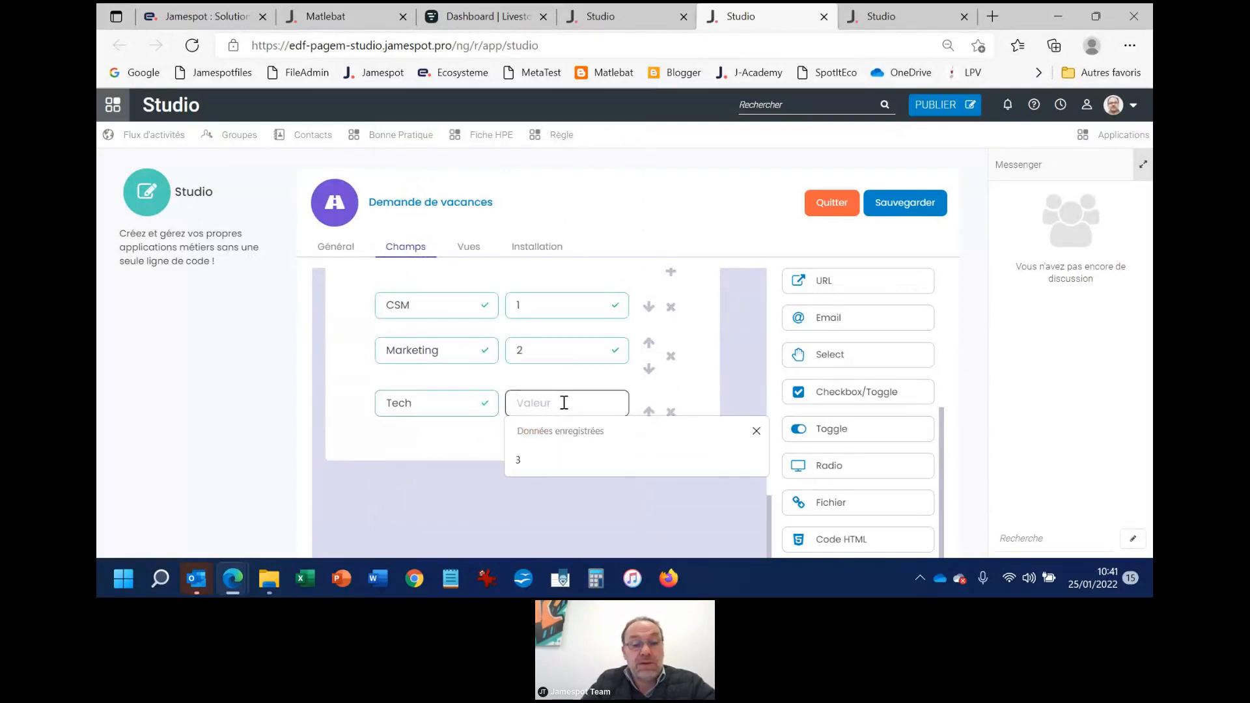
click(617, 464)
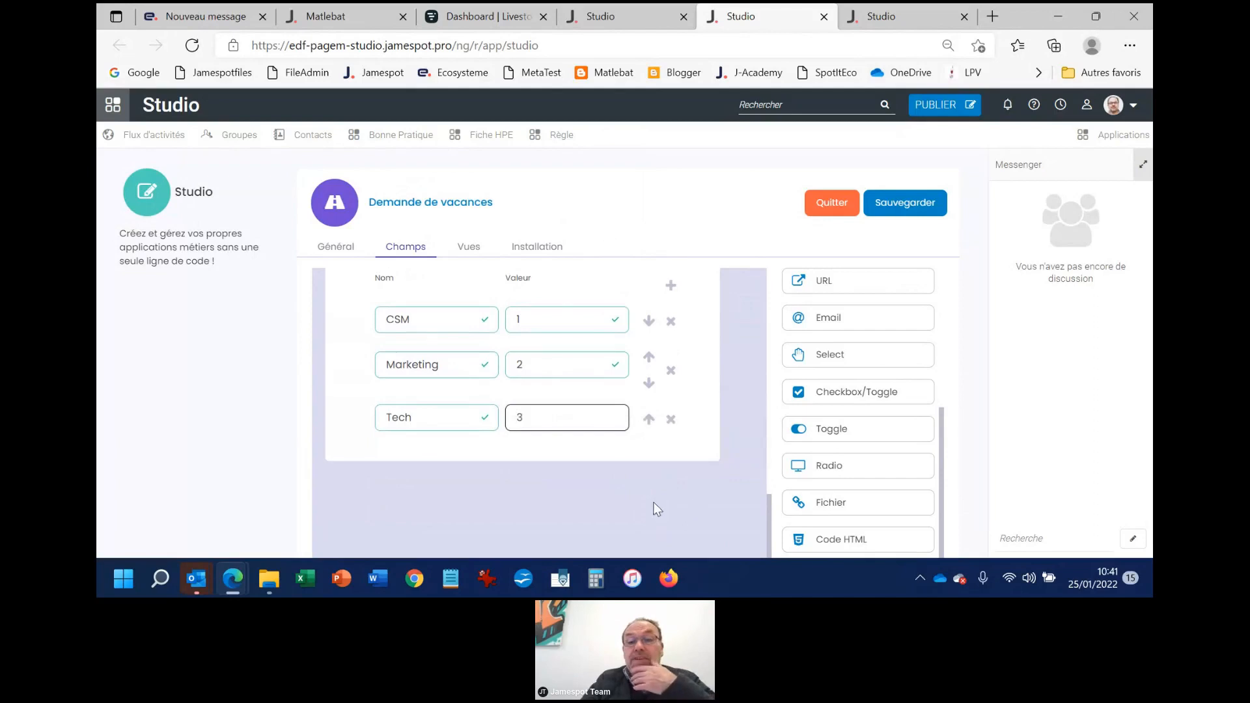
Add a Radio field to the form below the "Votre service" field
drag(807, 465, 327, 502)
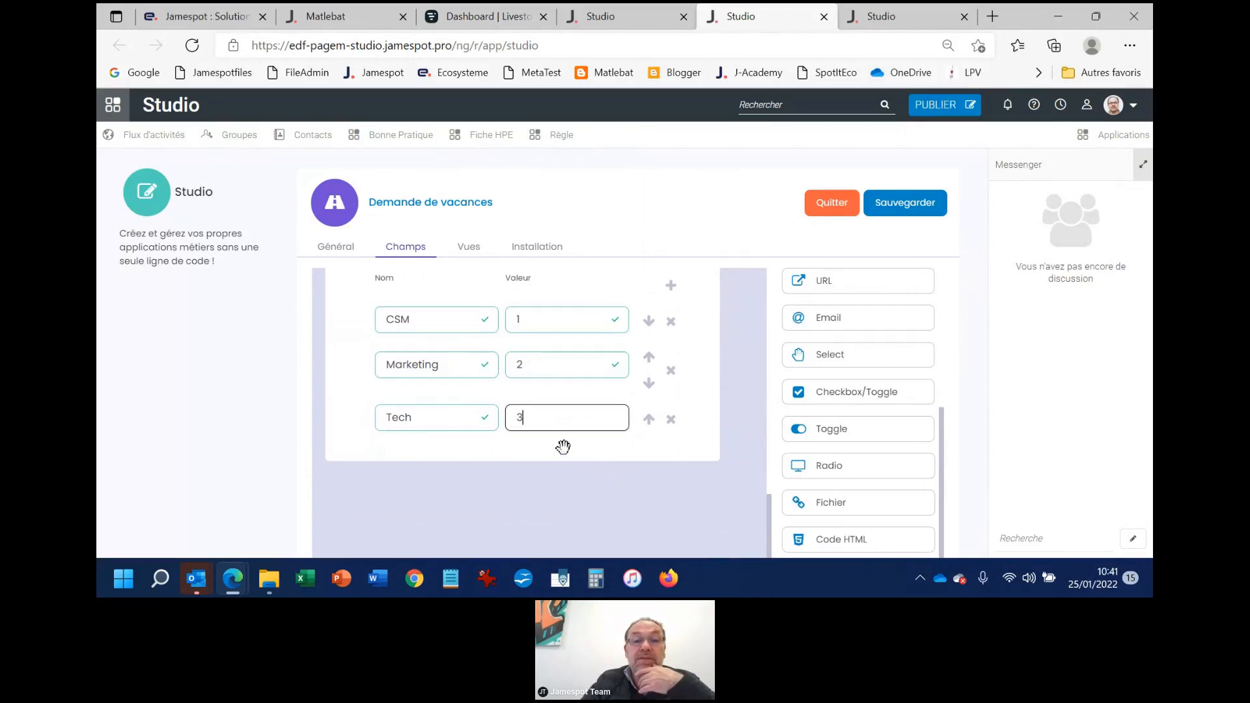
scroll(563, 441, up, 3)
scroll(592, 408, down, 3)
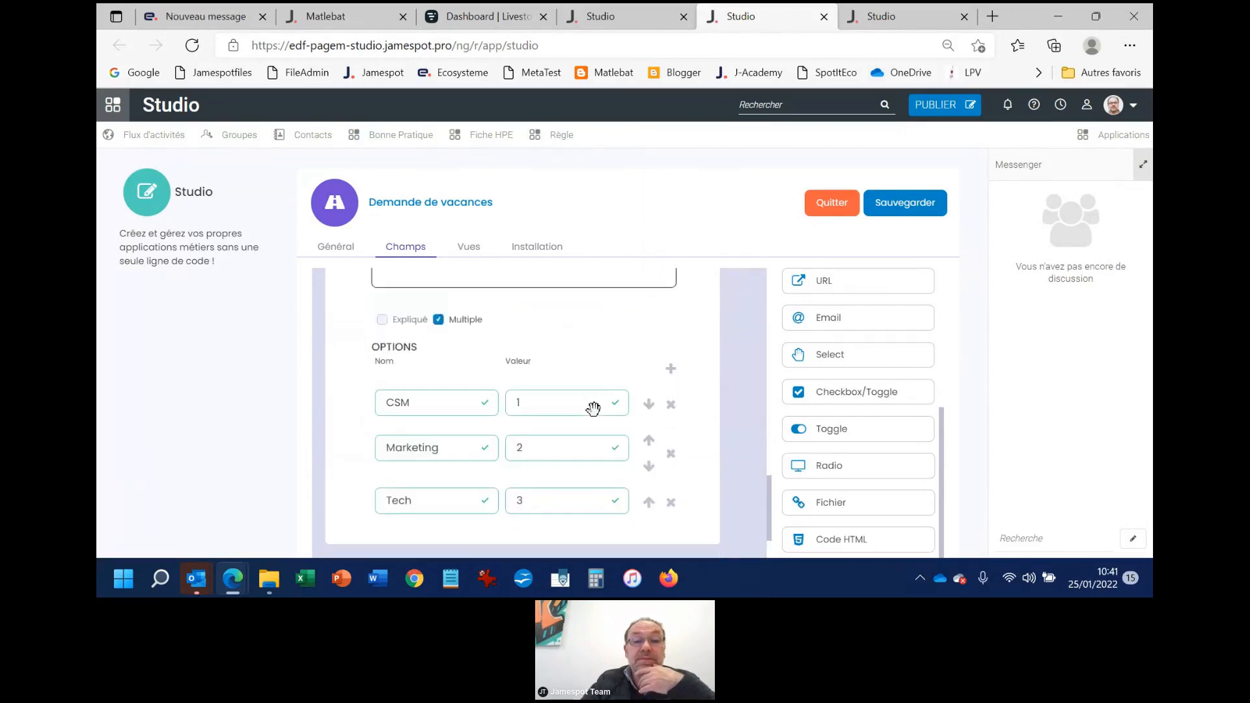
drag(821, 456, 347, 483)
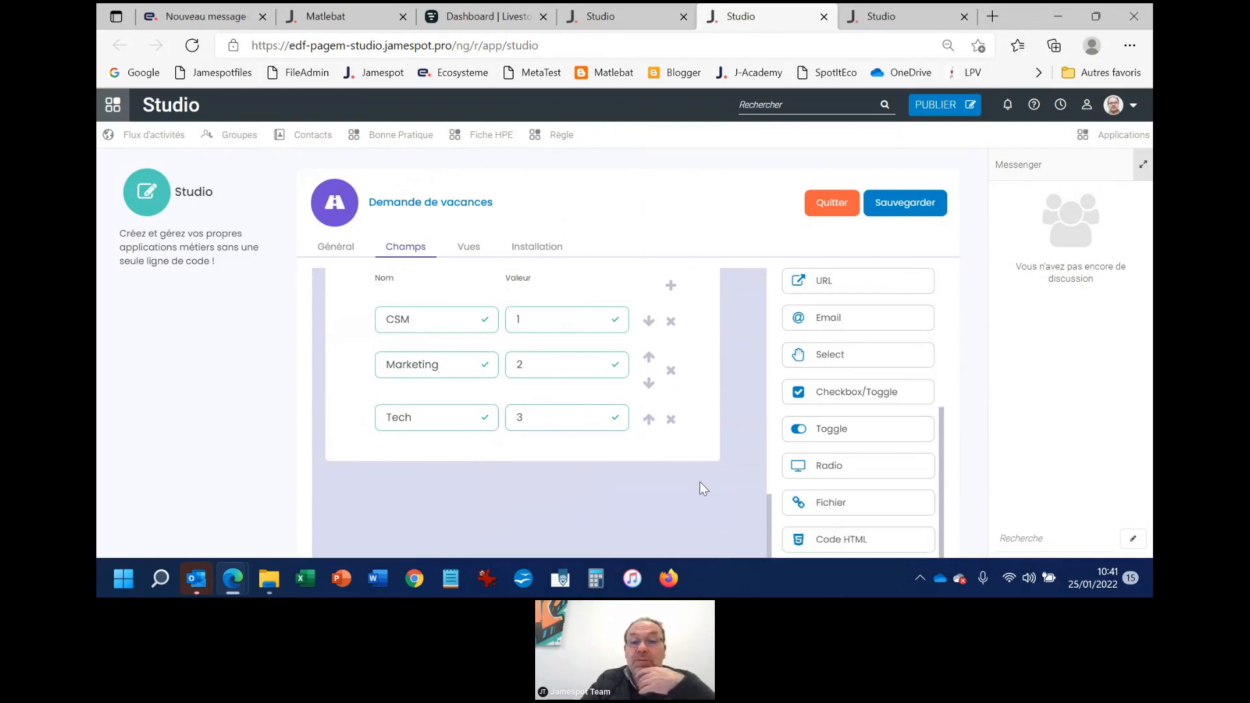
drag(843, 465, 461, 478)
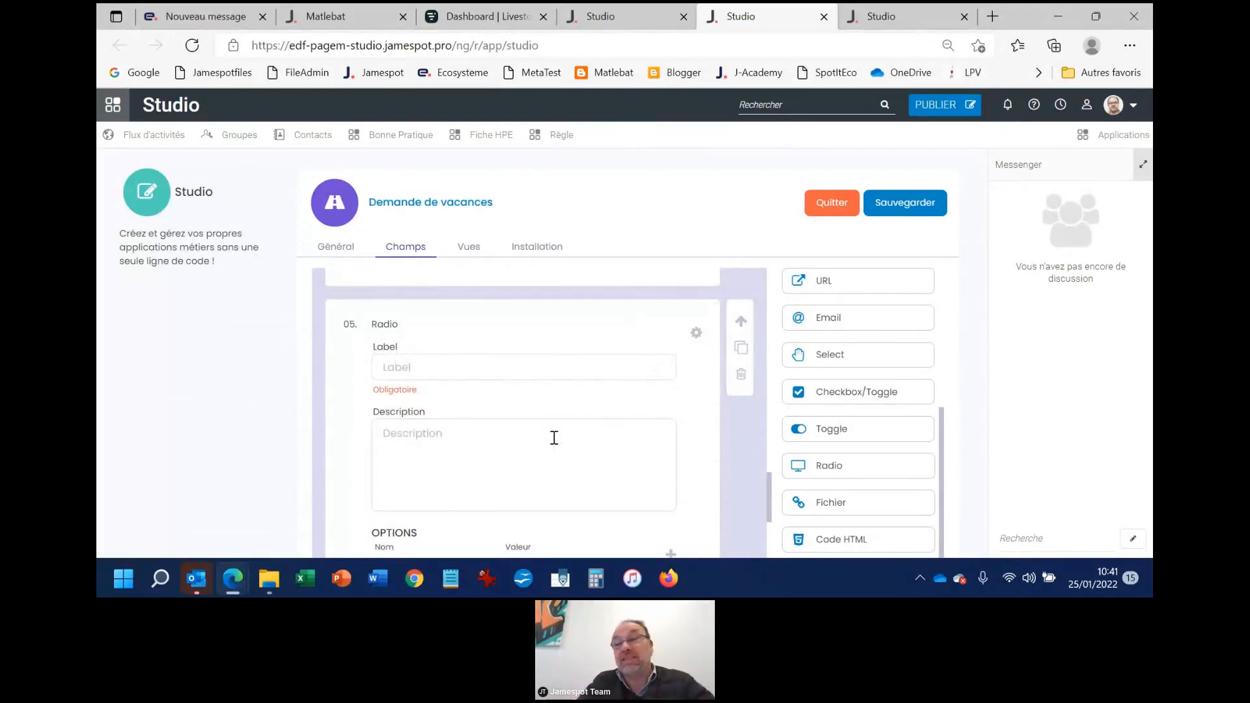
Label the new Radio field "Vous en avez vraiment besoin ?"
click(475, 371)
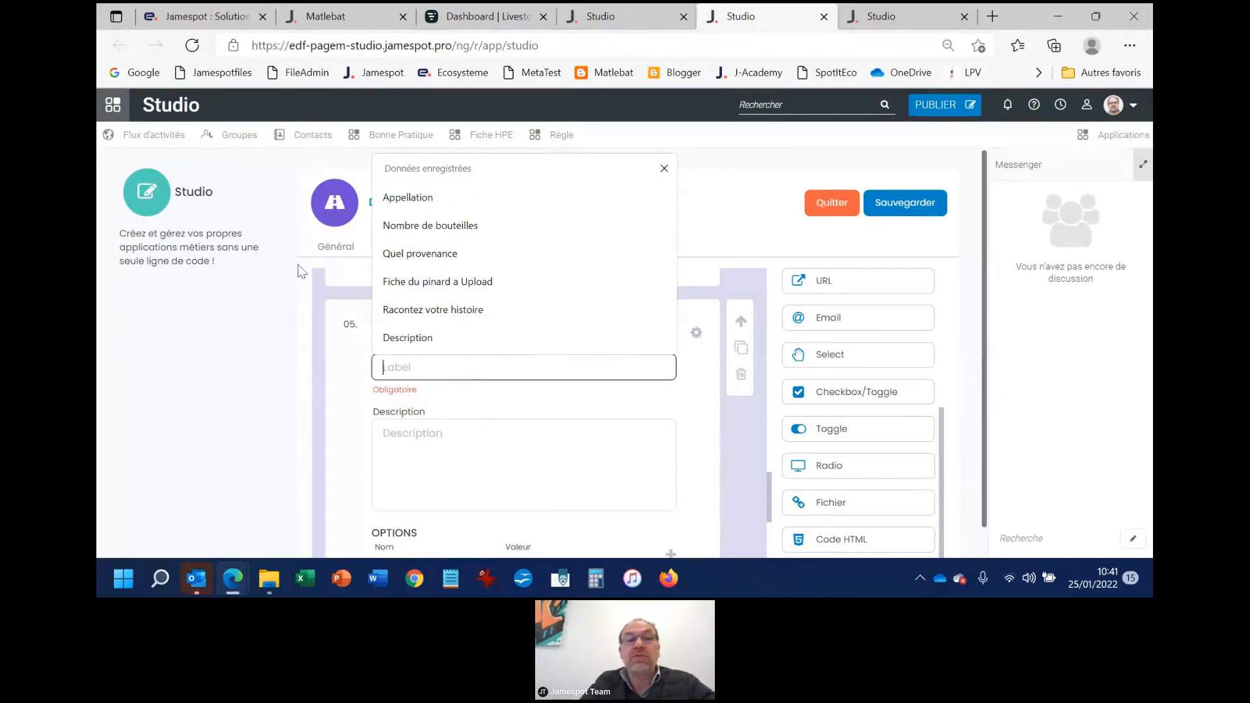
scroll(551, 450, down, 2)
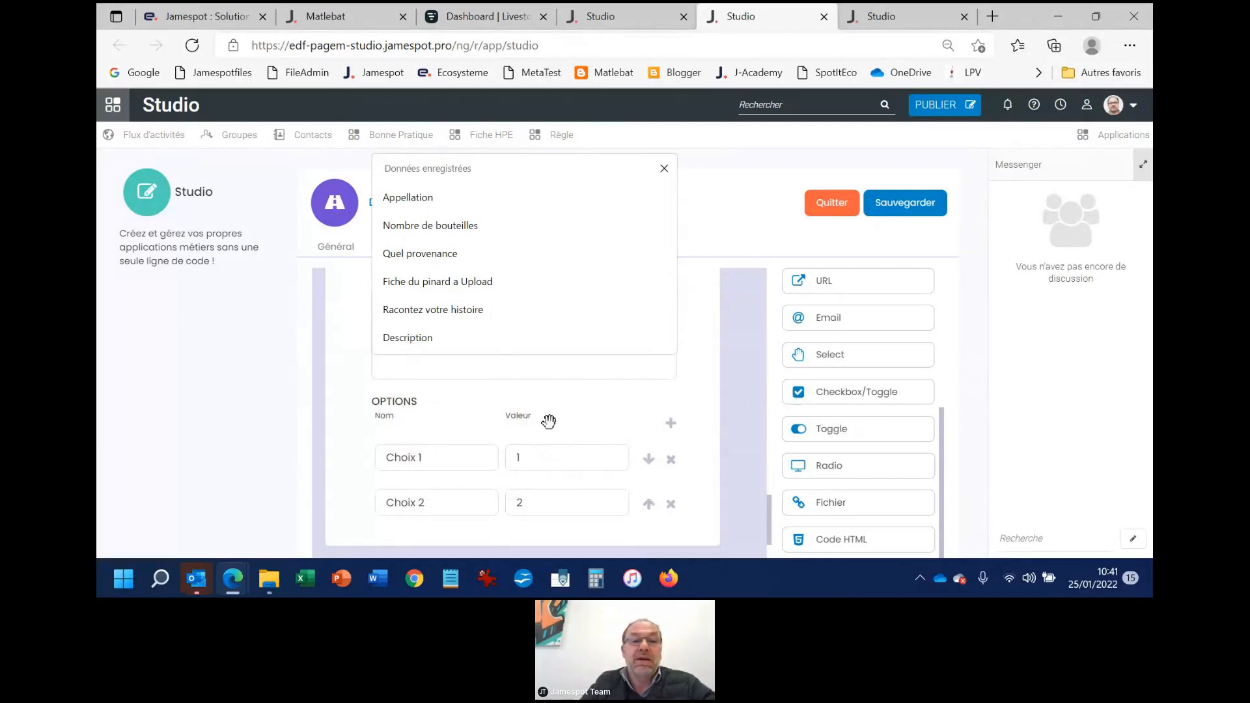
scroll(552, 423, up, 2)
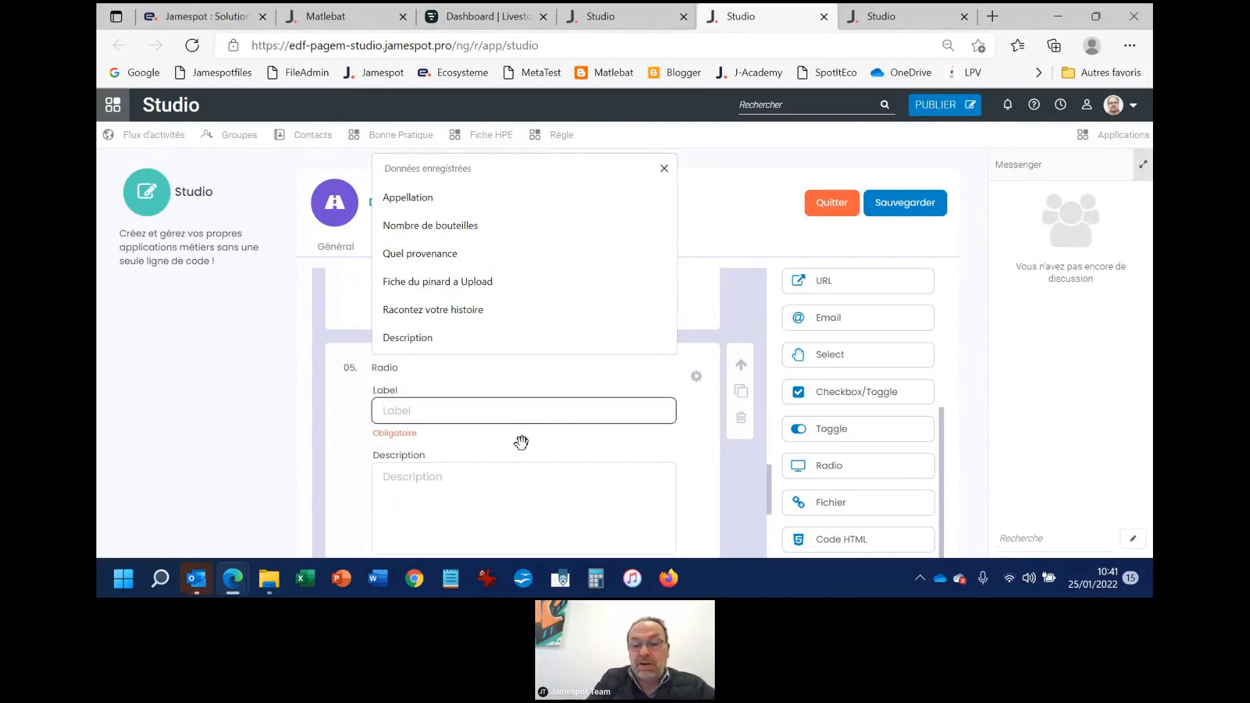
text(Vous)
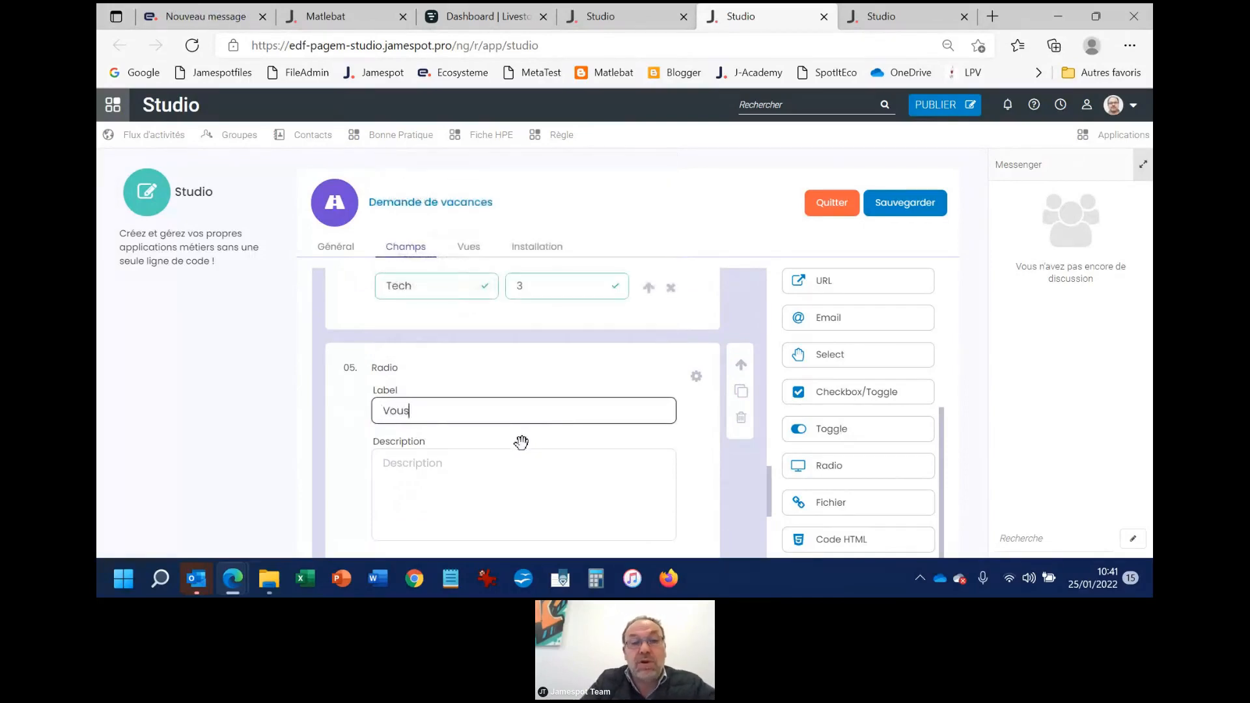
text( en ave)
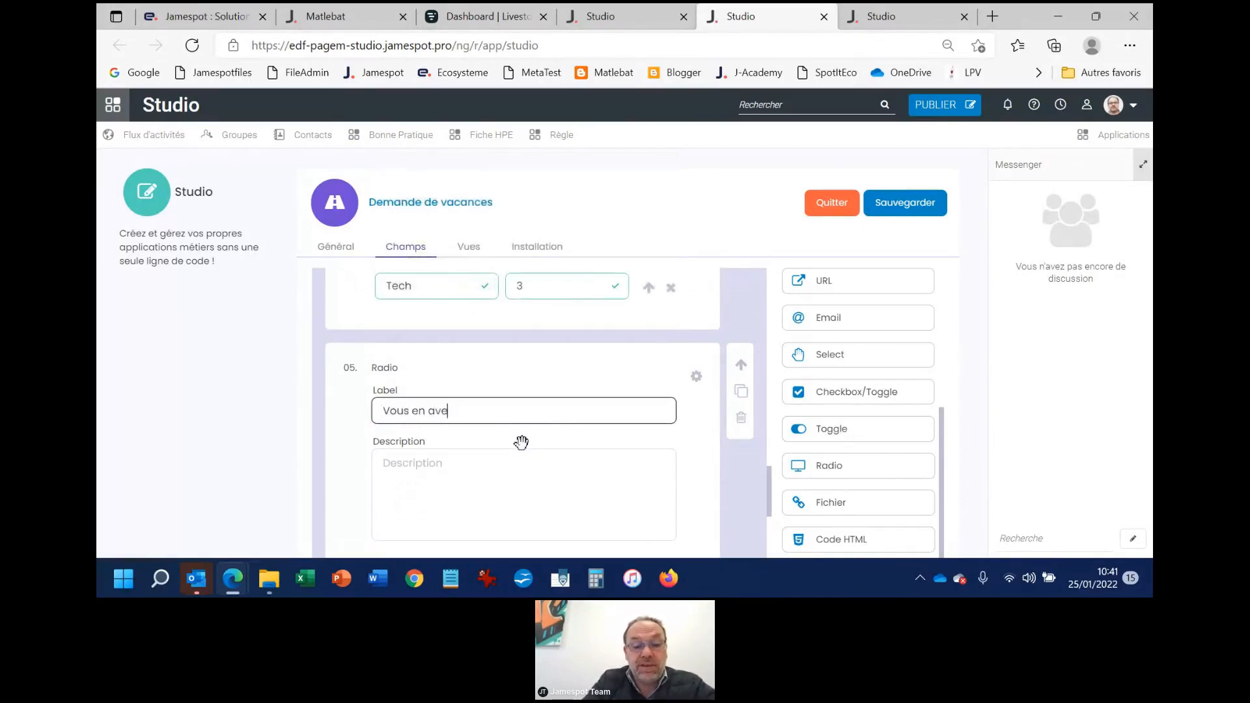
text(z vraiment)
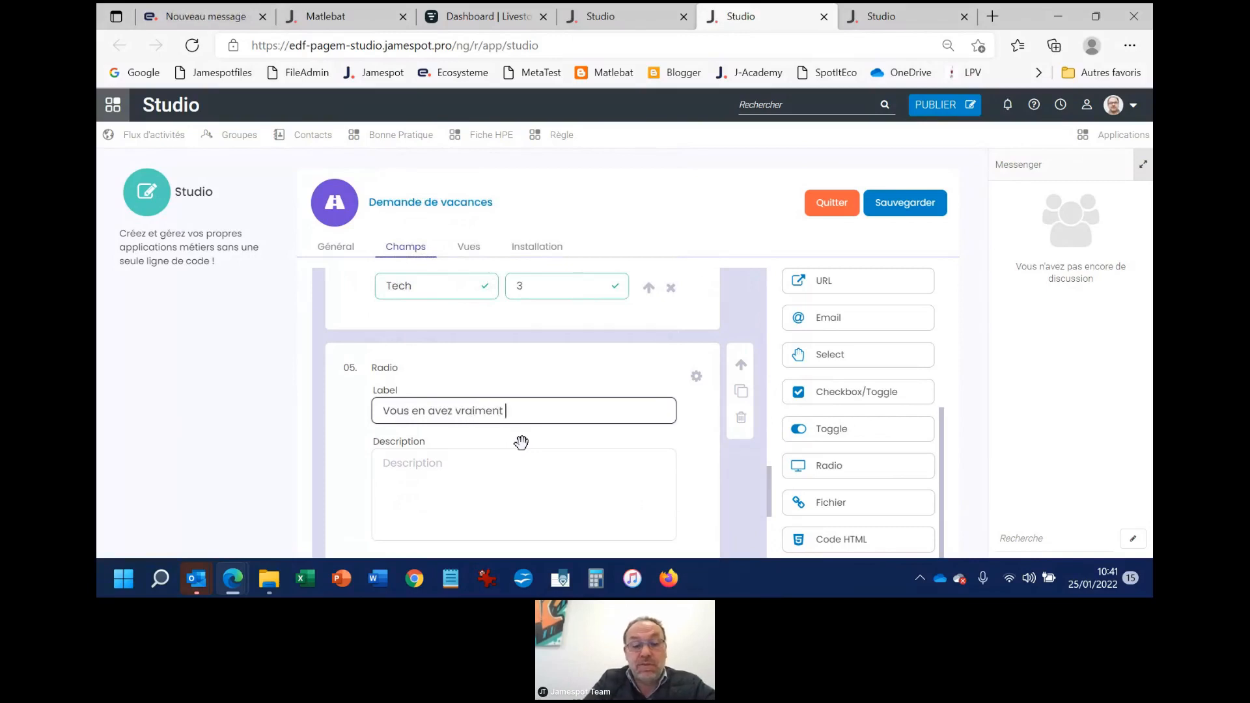
text( besoin )
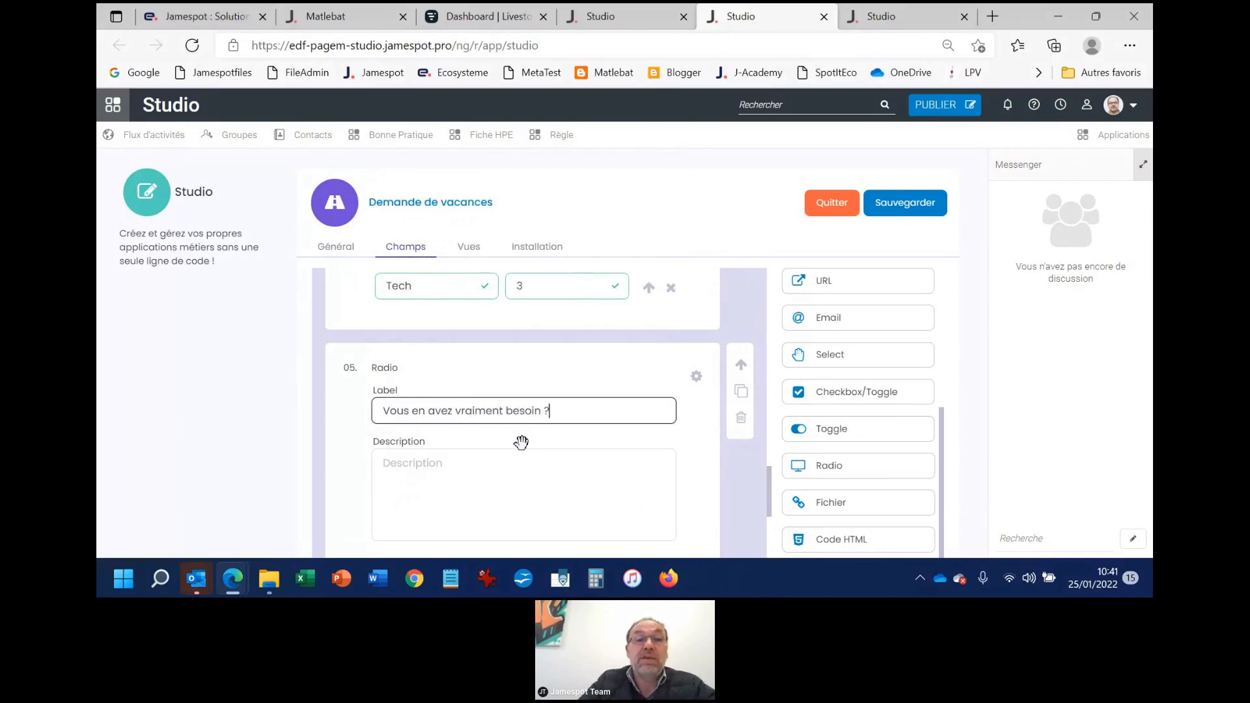
text(?)
Rename the two options of the "Vous en avez vraiment besoin ?" field as "Oui" and "Non"
scroll(521, 455, down, 3)
click(433, 401)
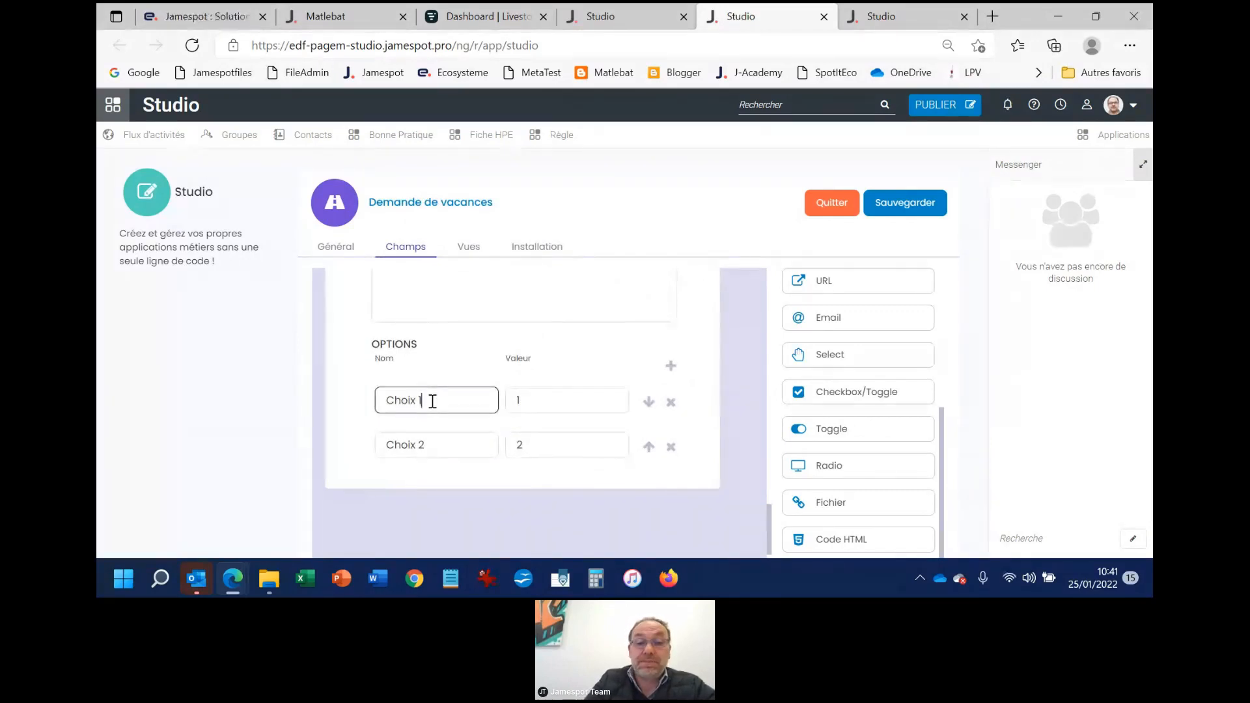
key(BackSpace)
key(BackSpace)
key(BackSpace)
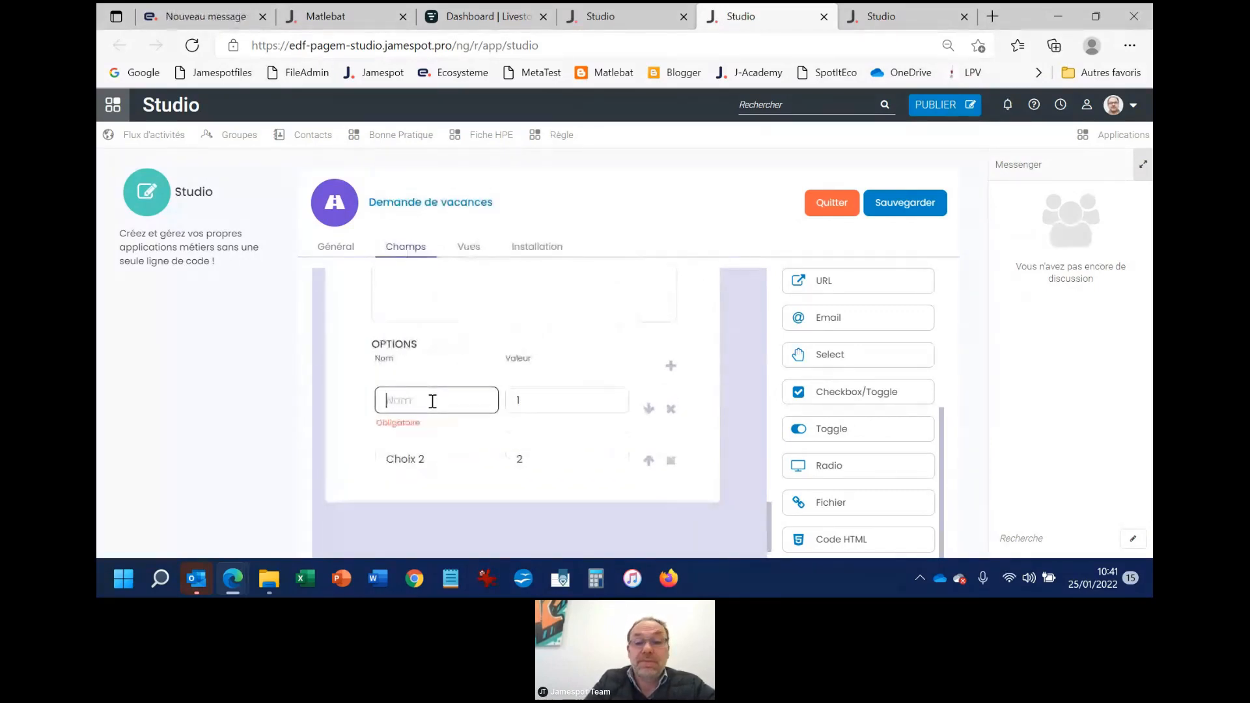
text(Oui)
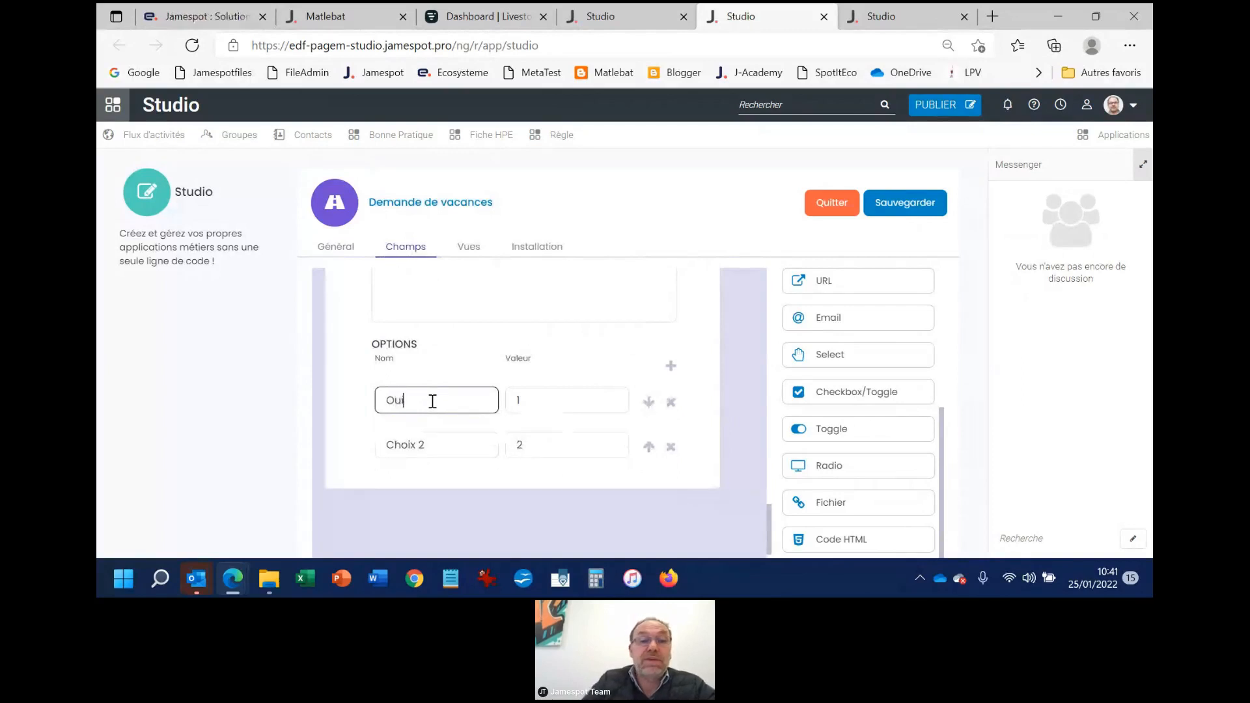
drag(424, 447, 376, 443)
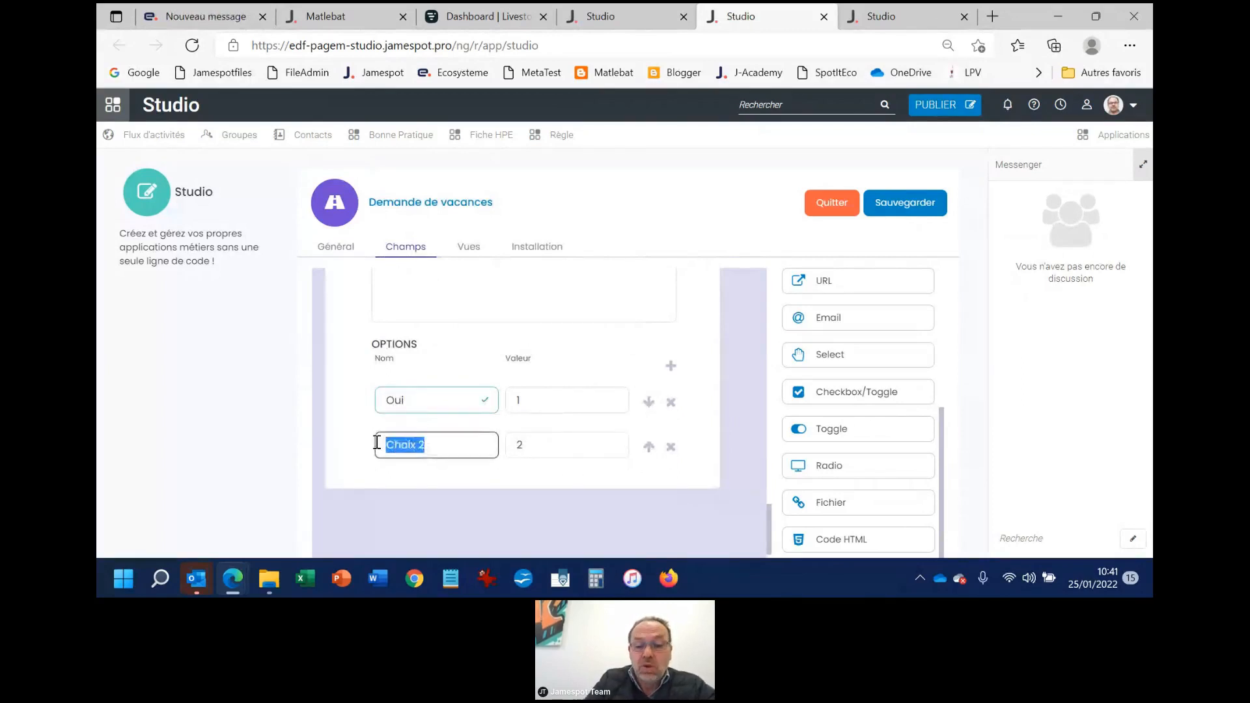
text(Non)
click(584, 521)
Add a second Radio field at the end of the form, below the "Vous en avez vraiment besoin ?" field
scroll(827, 410, down, 1)
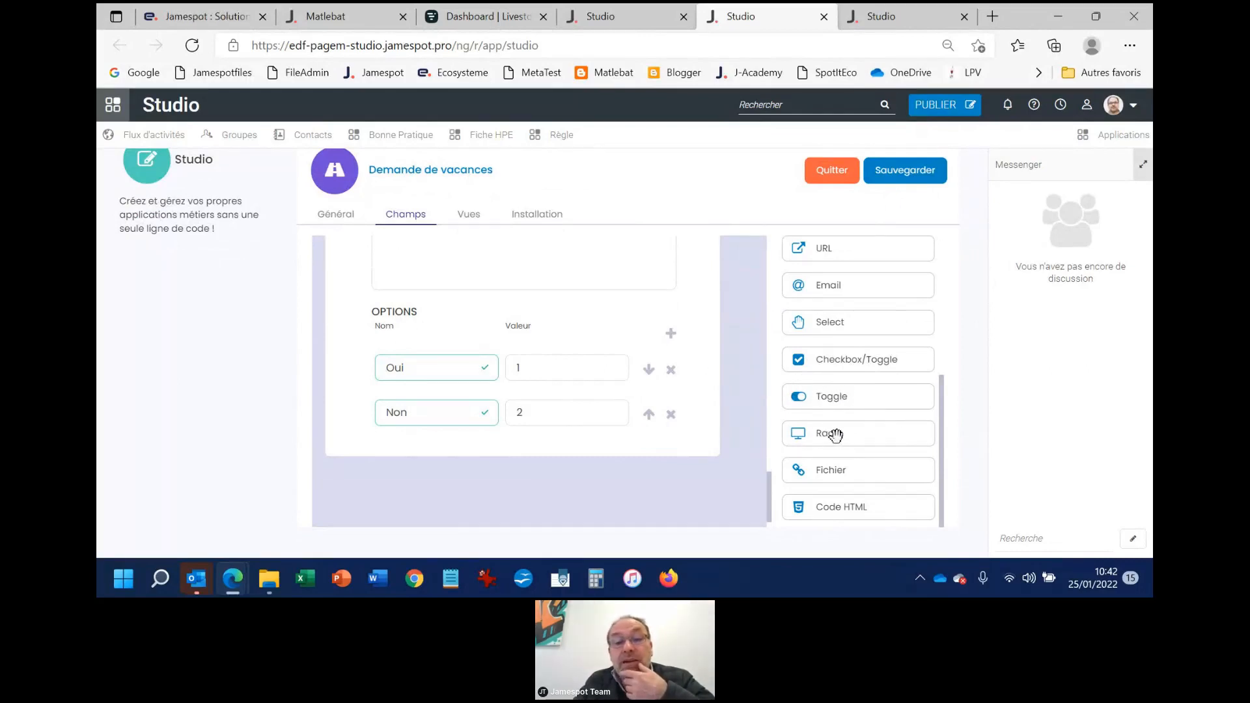
drag(830, 433, 364, 485)
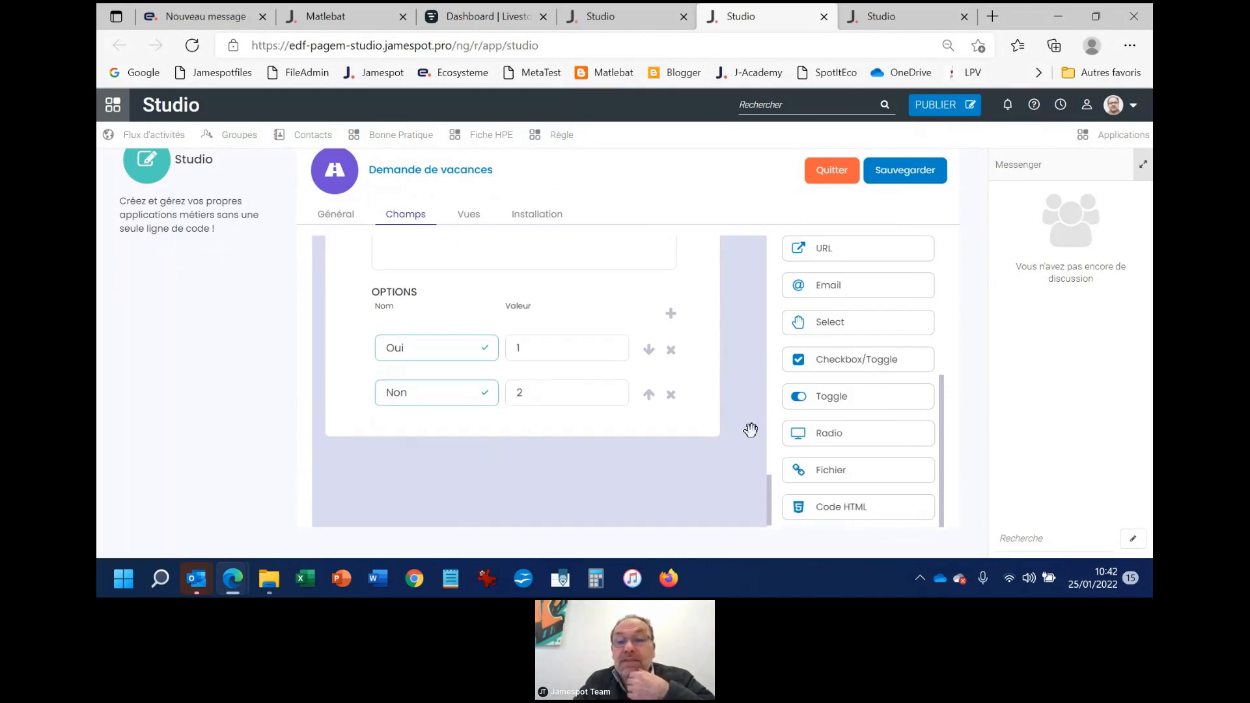
drag(831, 429, 449, 461)
Open the settings of the unlabelled Radio field and review its mandatory option and the views it appears in
scroll(511, 455, down, 5)
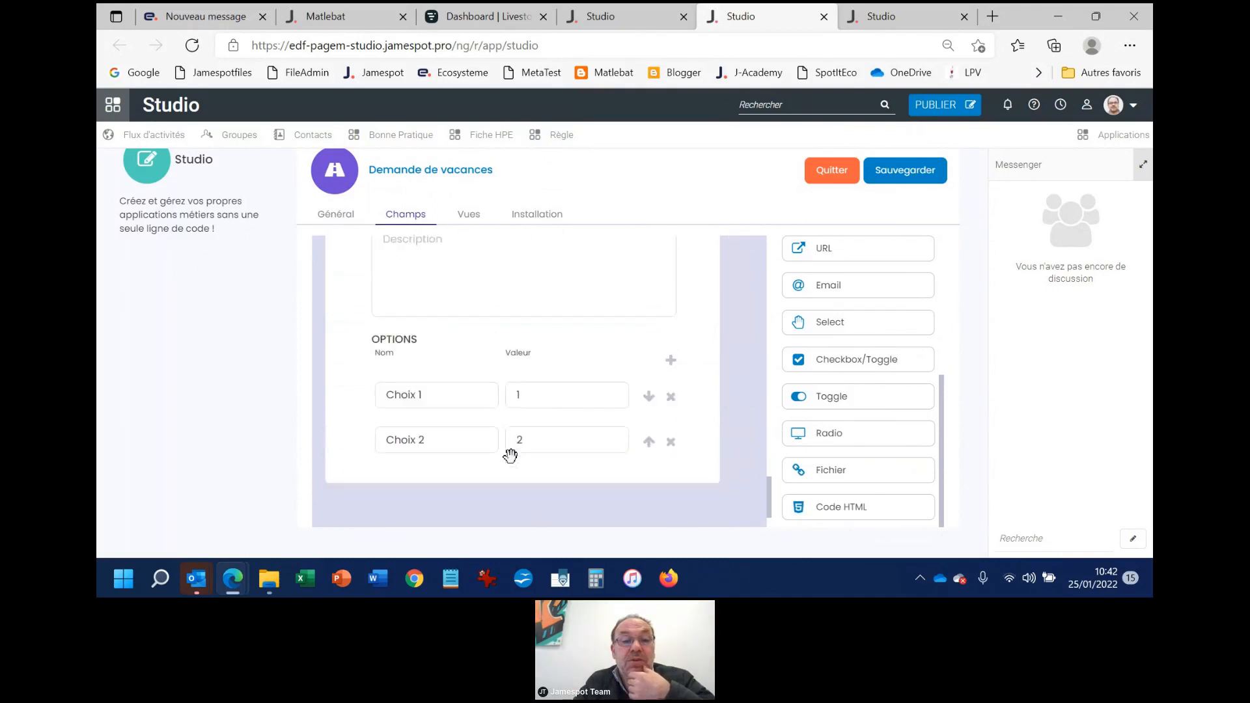
scroll(514, 452, up, 4)
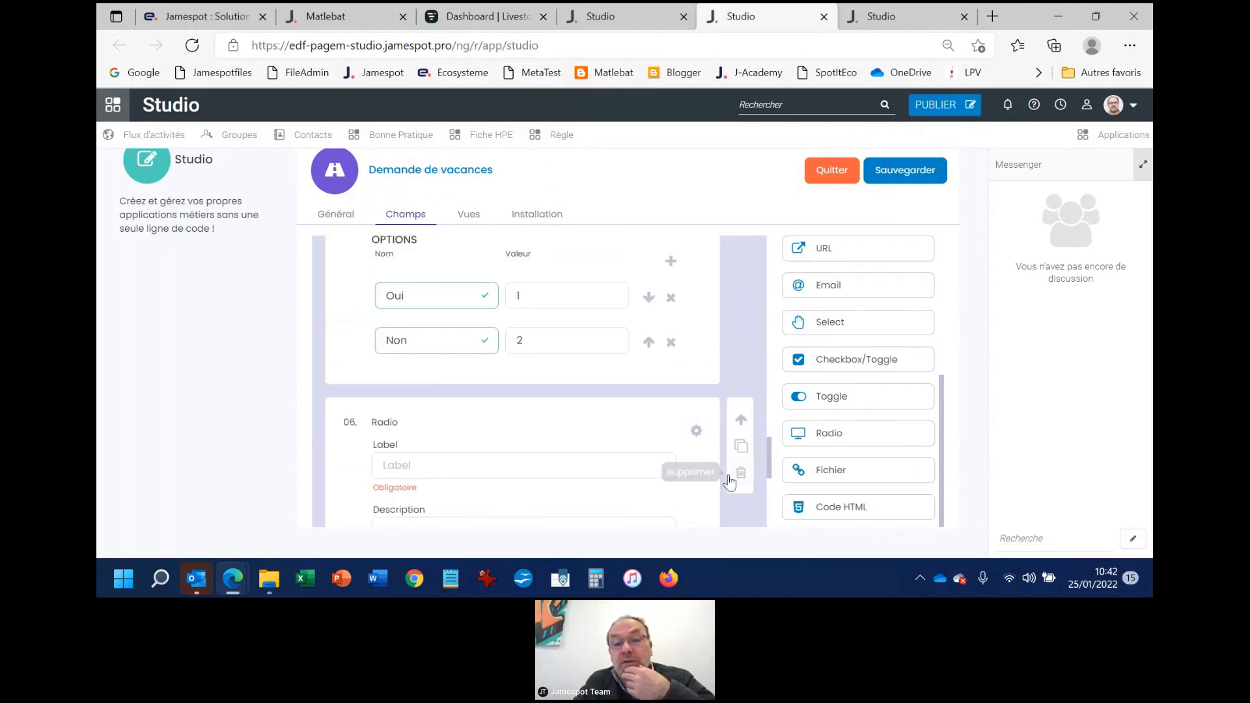
click(697, 433)
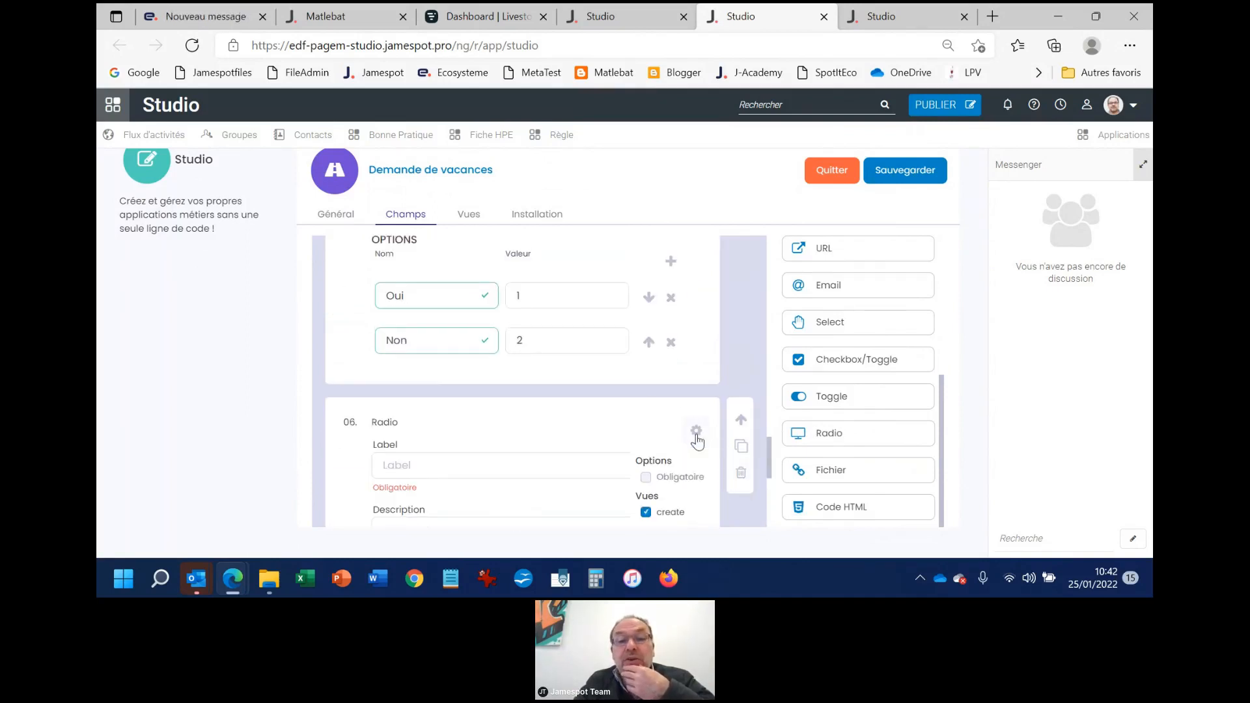
scroll(656, 433, down, 1)
scroll(650, 445, down, 1)
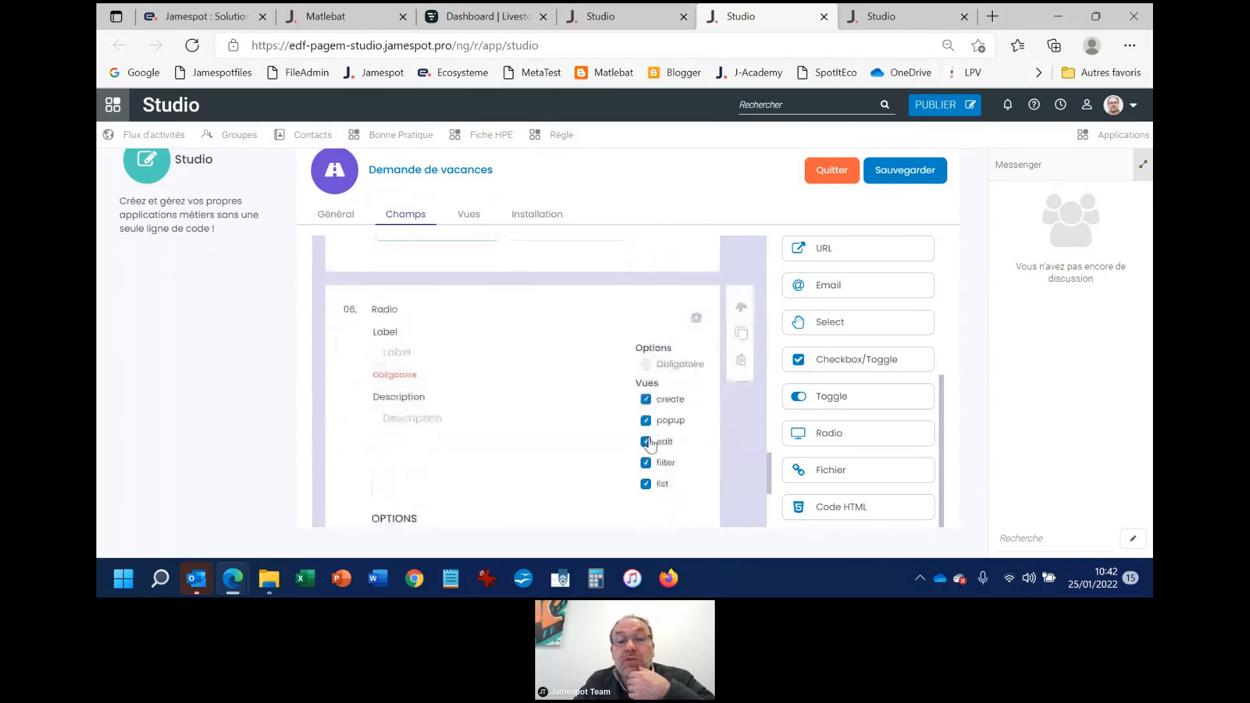
scroll(650, 443, down, 1)
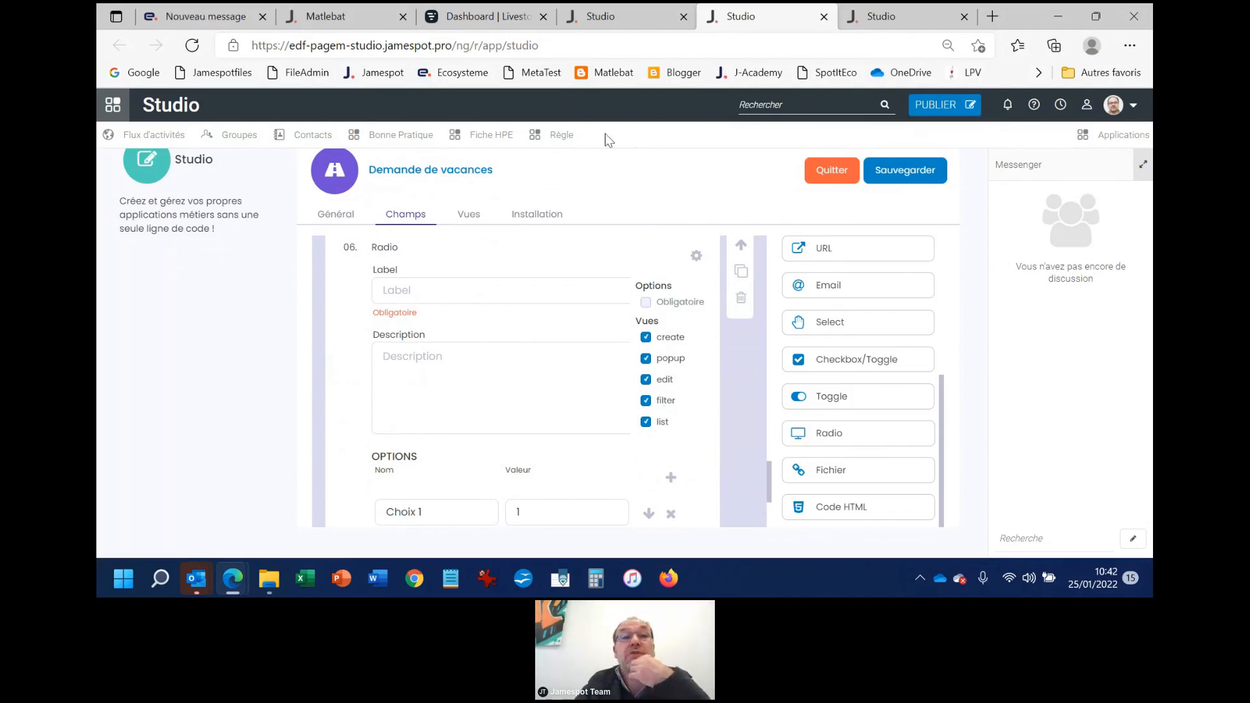
Open the existing Fiche HPE application and display its search filters beside the list of entries
click(651, 18)
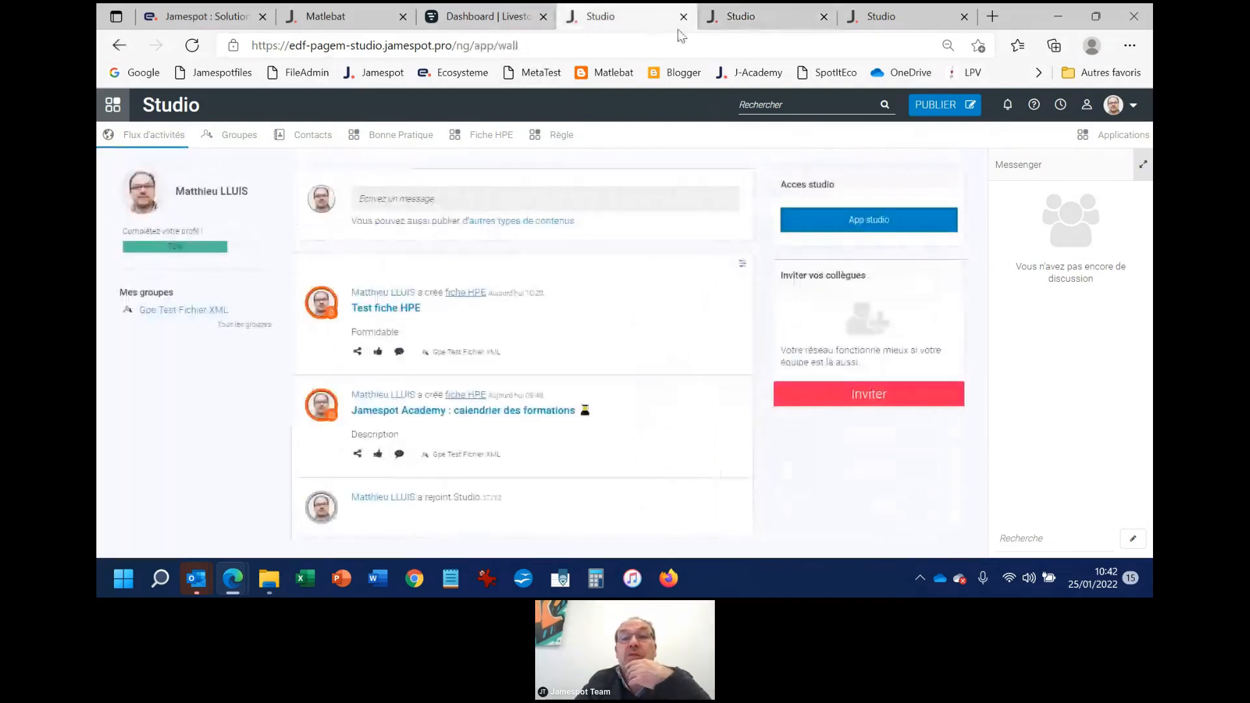
click(886, 19)
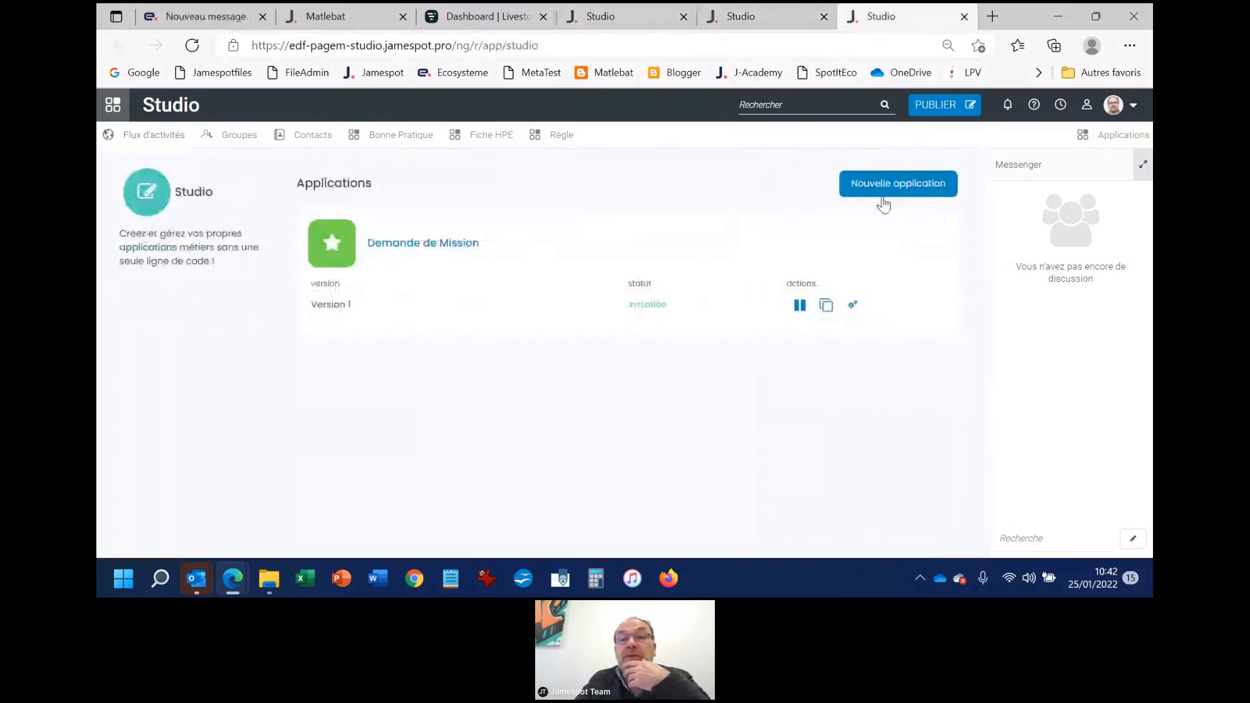
click(635, 20)
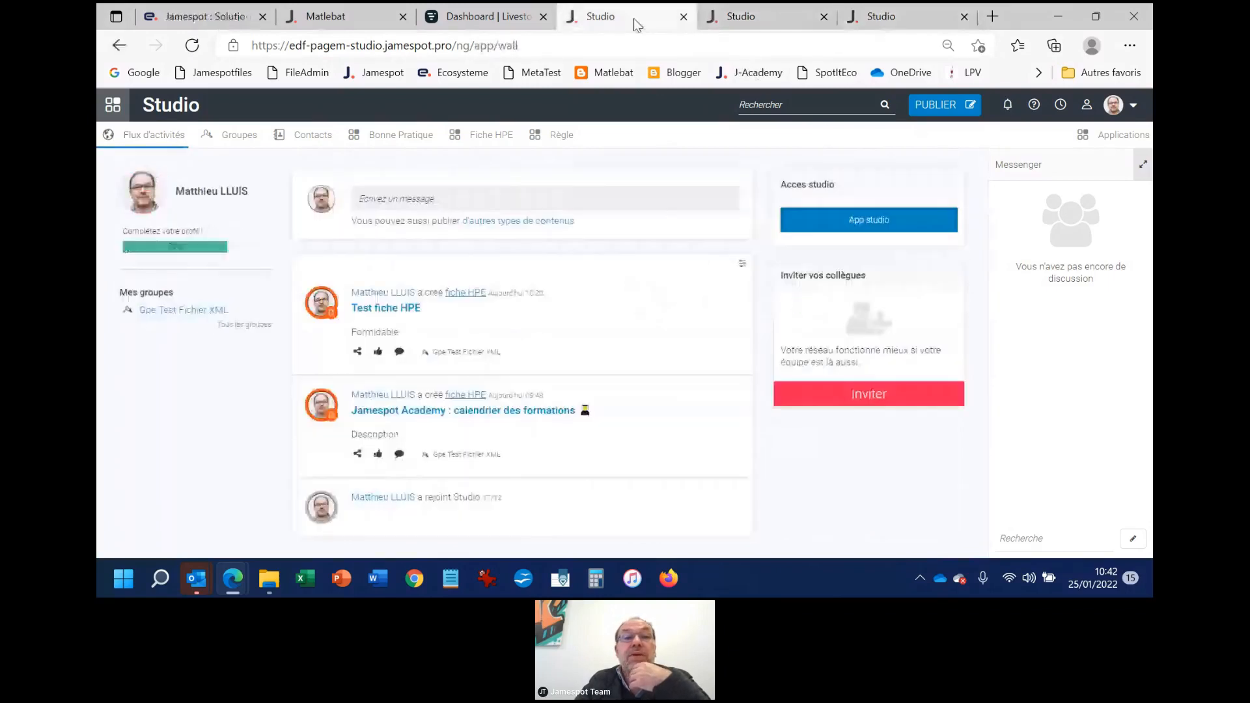
click(467, 138)
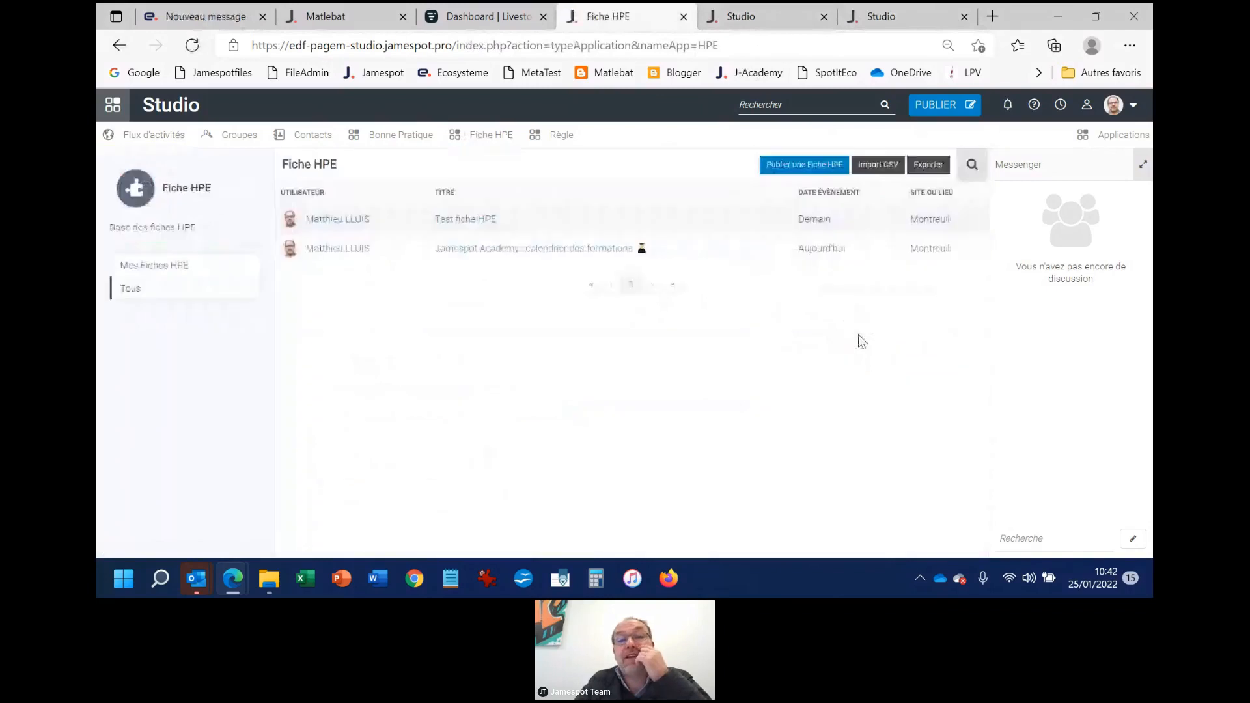
click(972, 164)
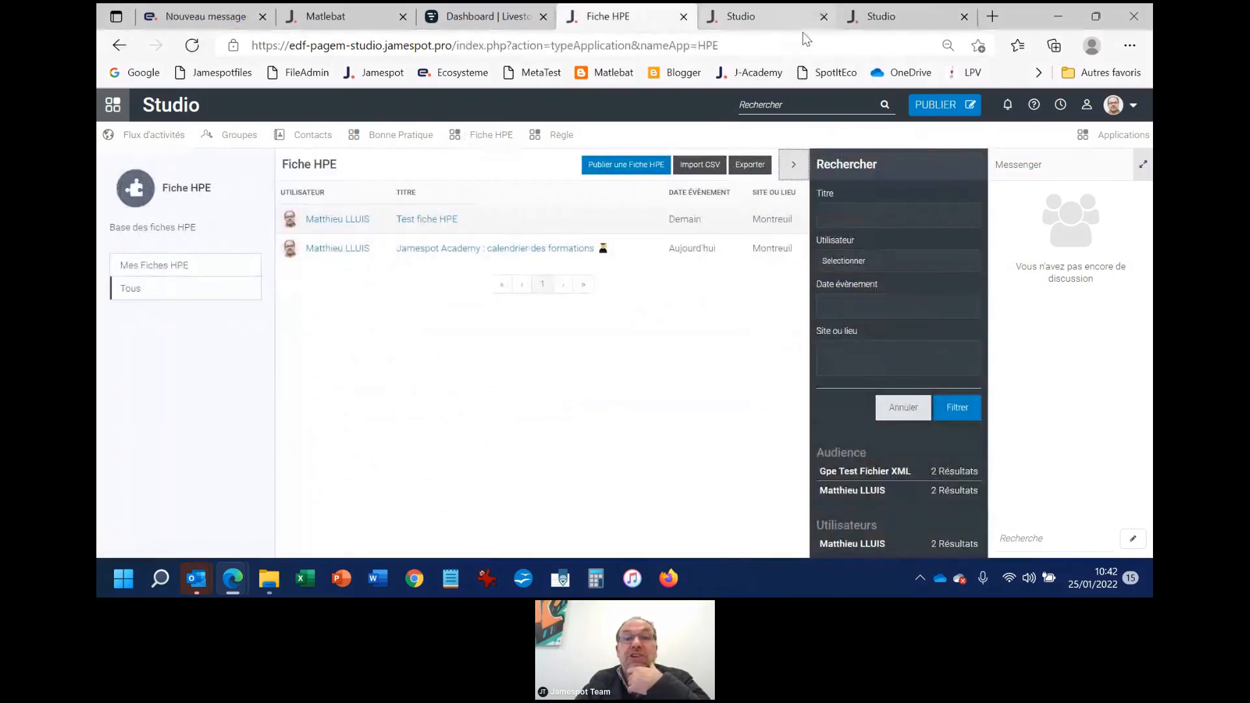
Compare the Radio field's view settings with the Fiche HPE list and filters, and return to the Studio applications list
click(770, 21)
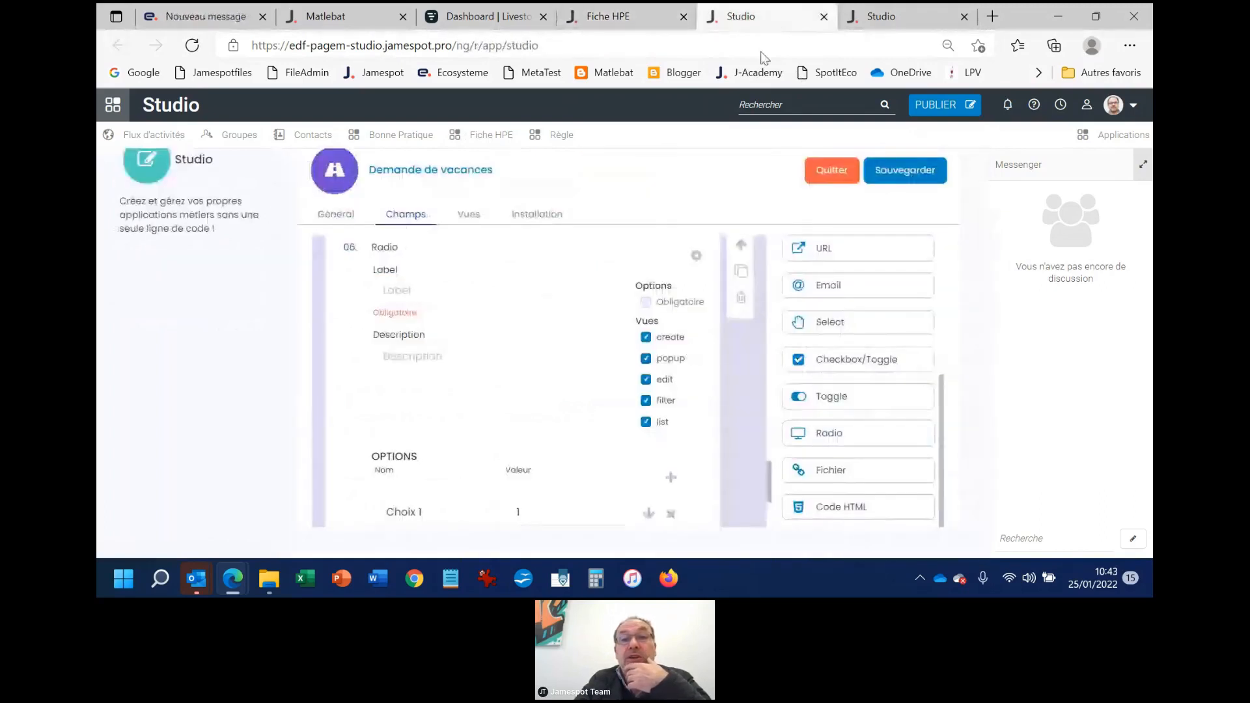
click(666, 23)
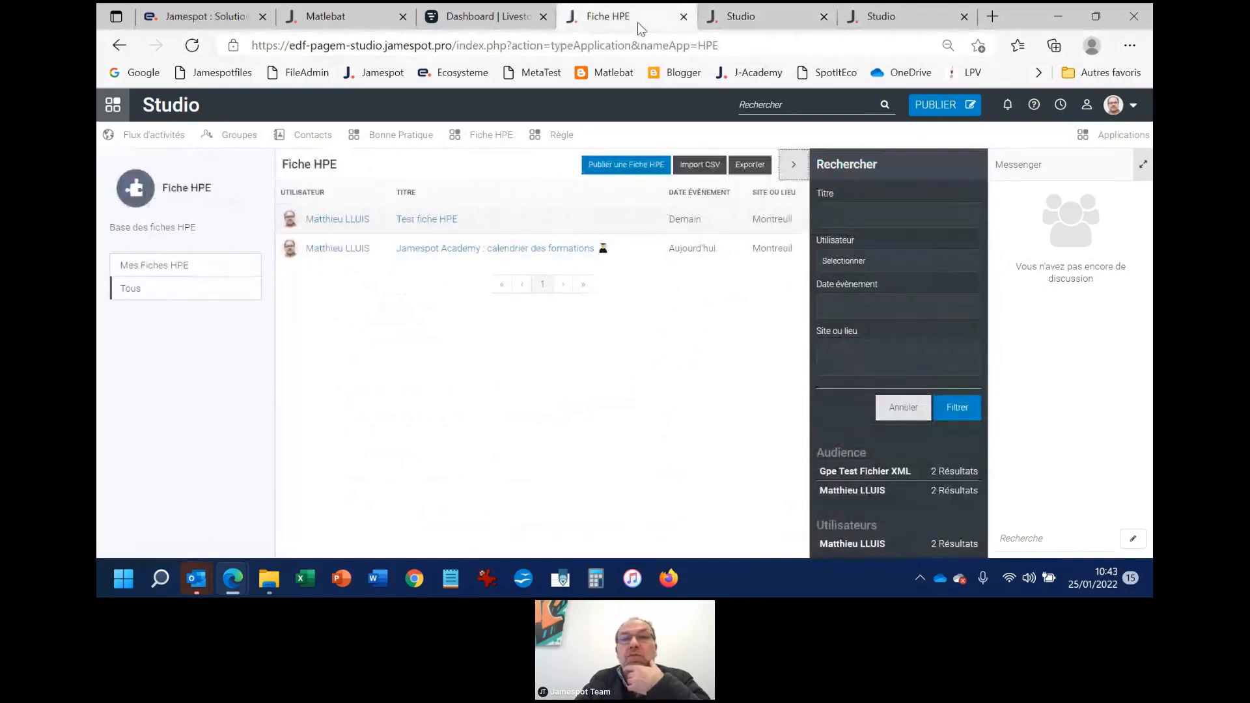
click(889, 26)
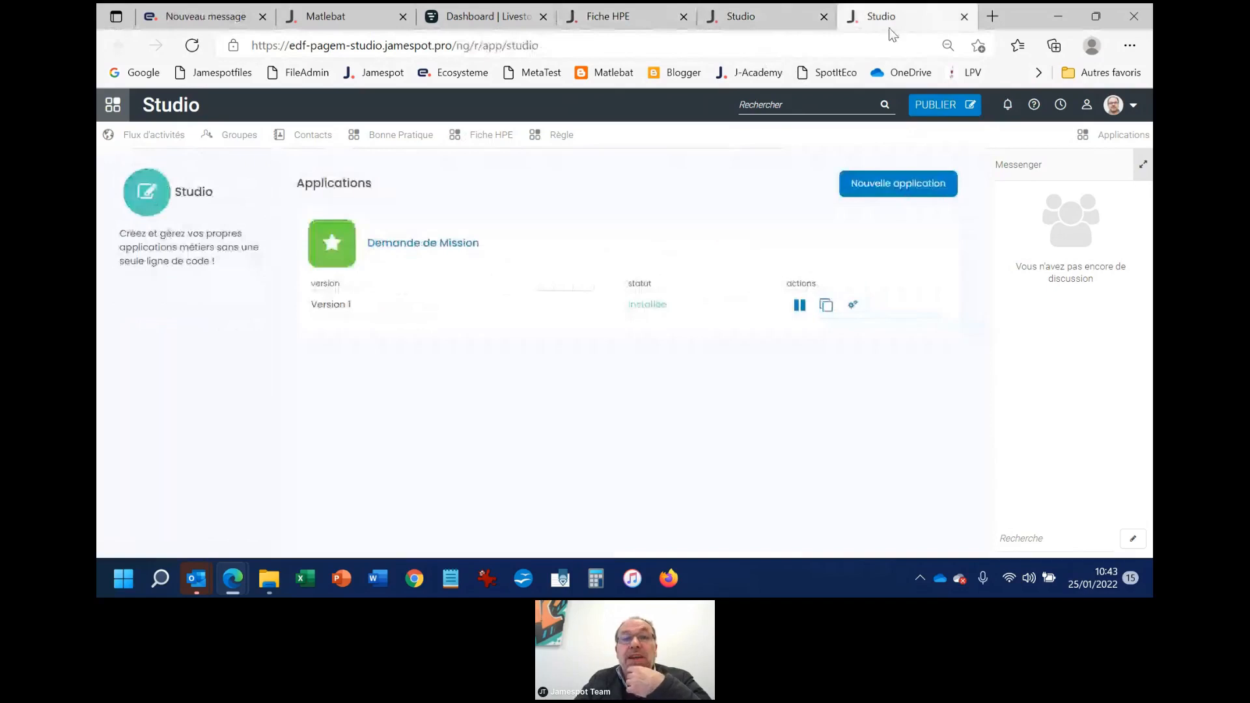
Return to the Demande de vacances form editor and add a Fichier field at the end of the form, below the Radio field
click(622, 20)
click(749, 16)
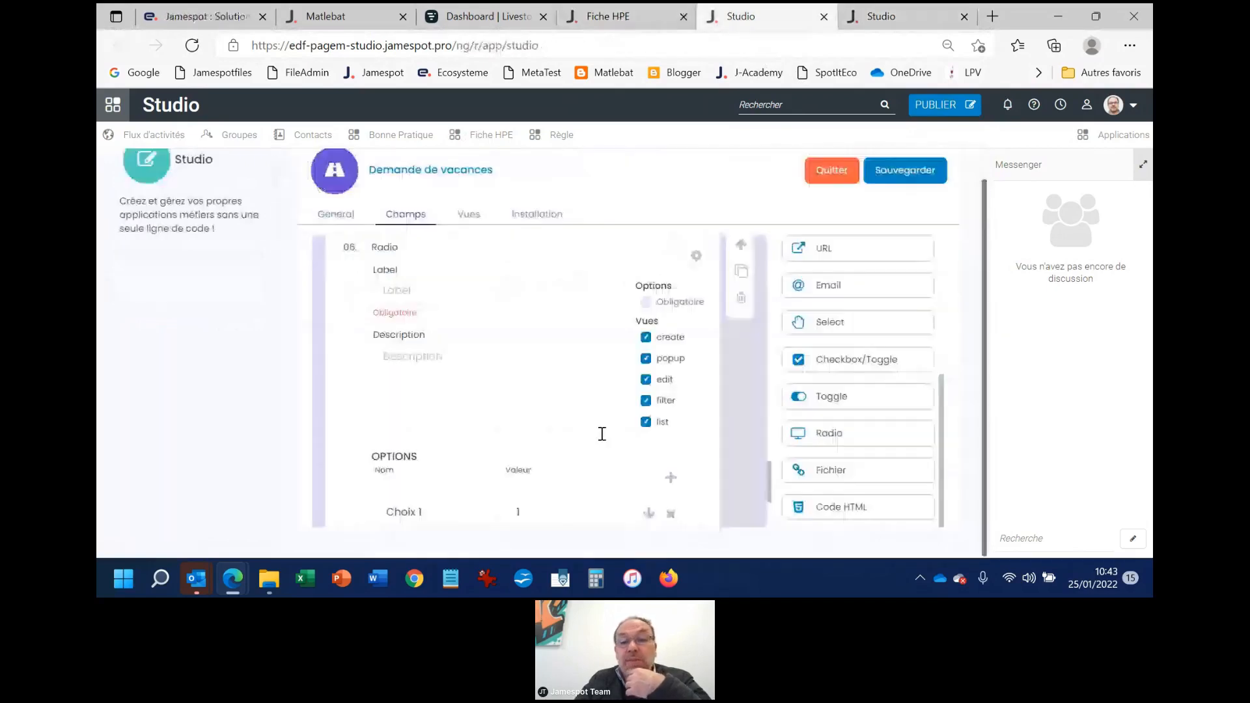
scroll(602, 434, down, 2)
drag(823, 475, 385, 482)
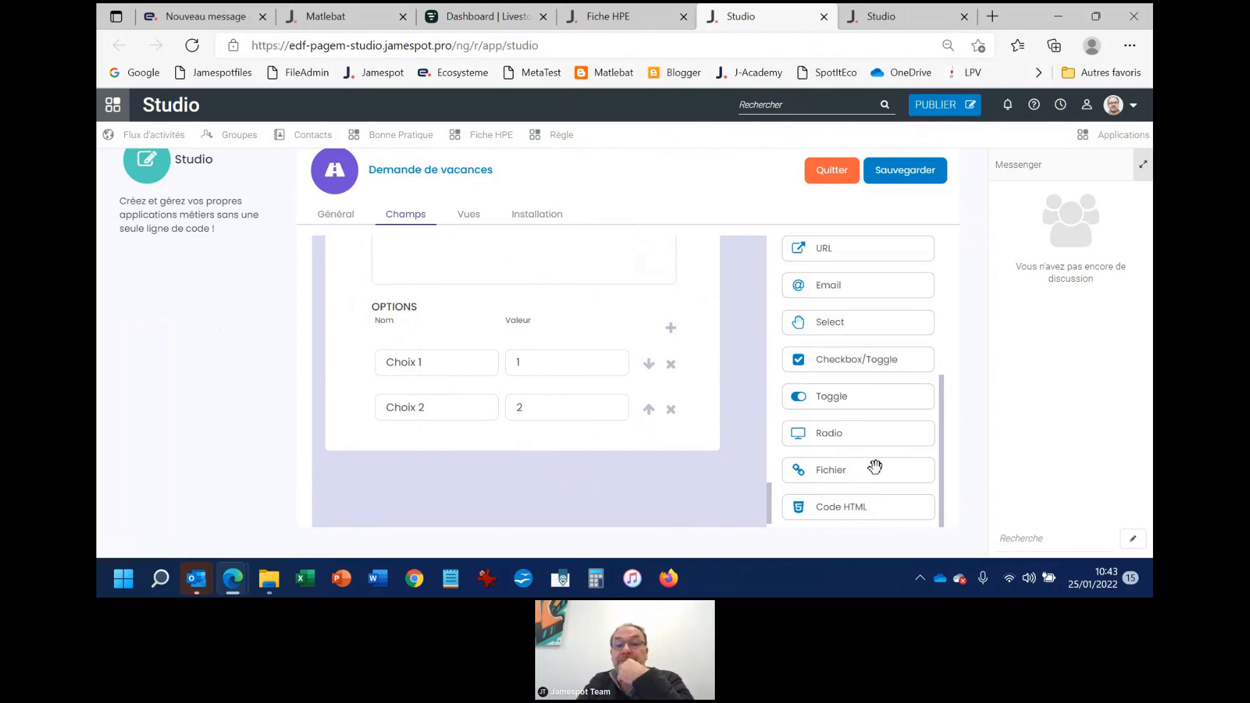
drag(829, 474, 379, 477)
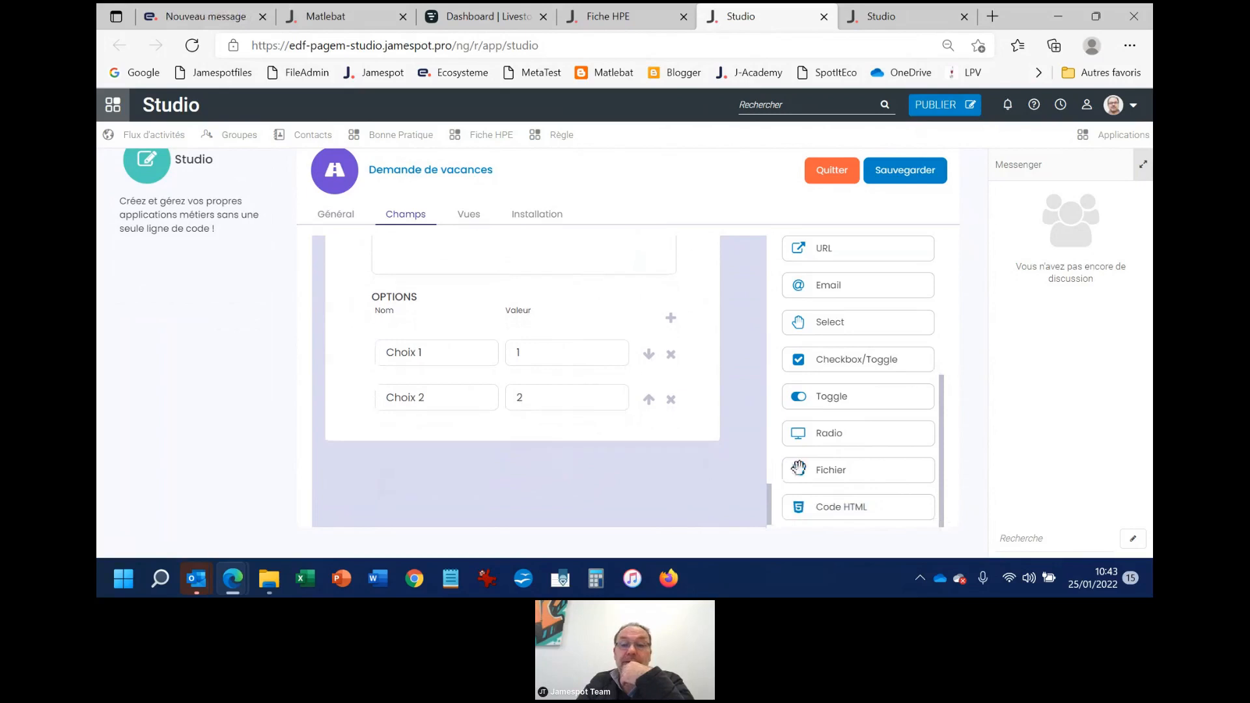
drag(798, 468, 464, 476)
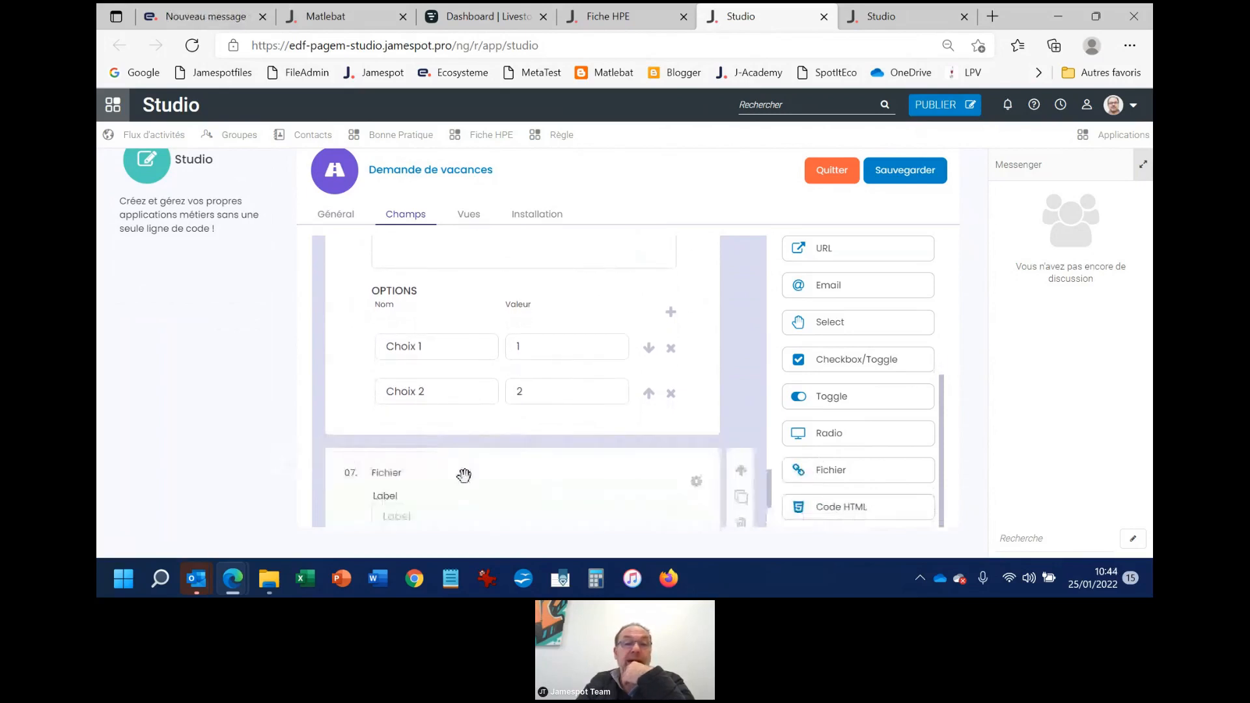
Label the new Fichier field "Billet d'avion" and save the application
click(434, 383)
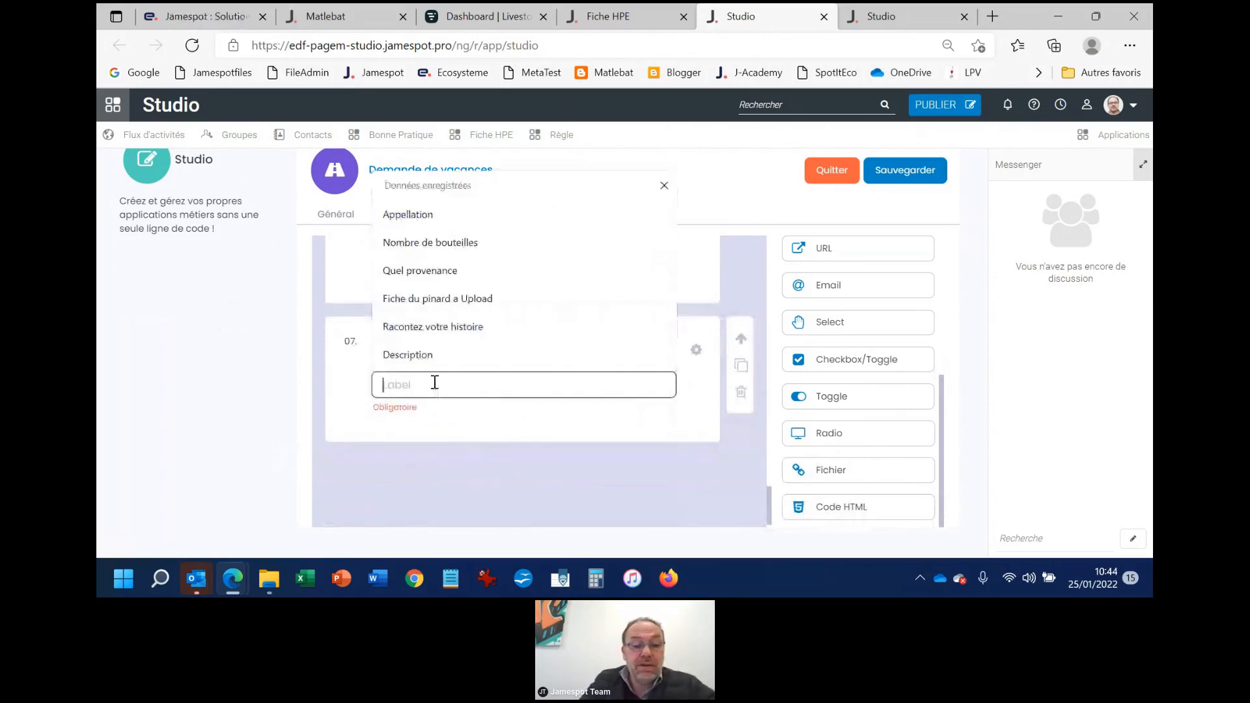
text(B)
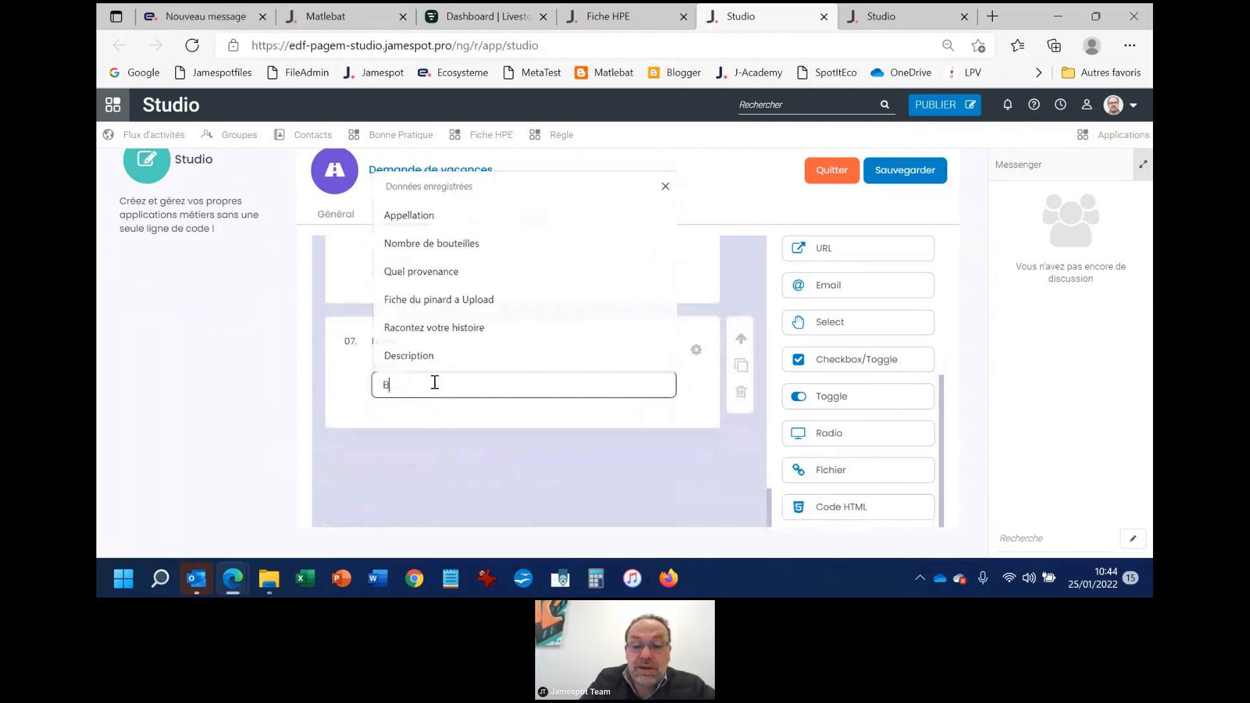
text(lllet d'av)
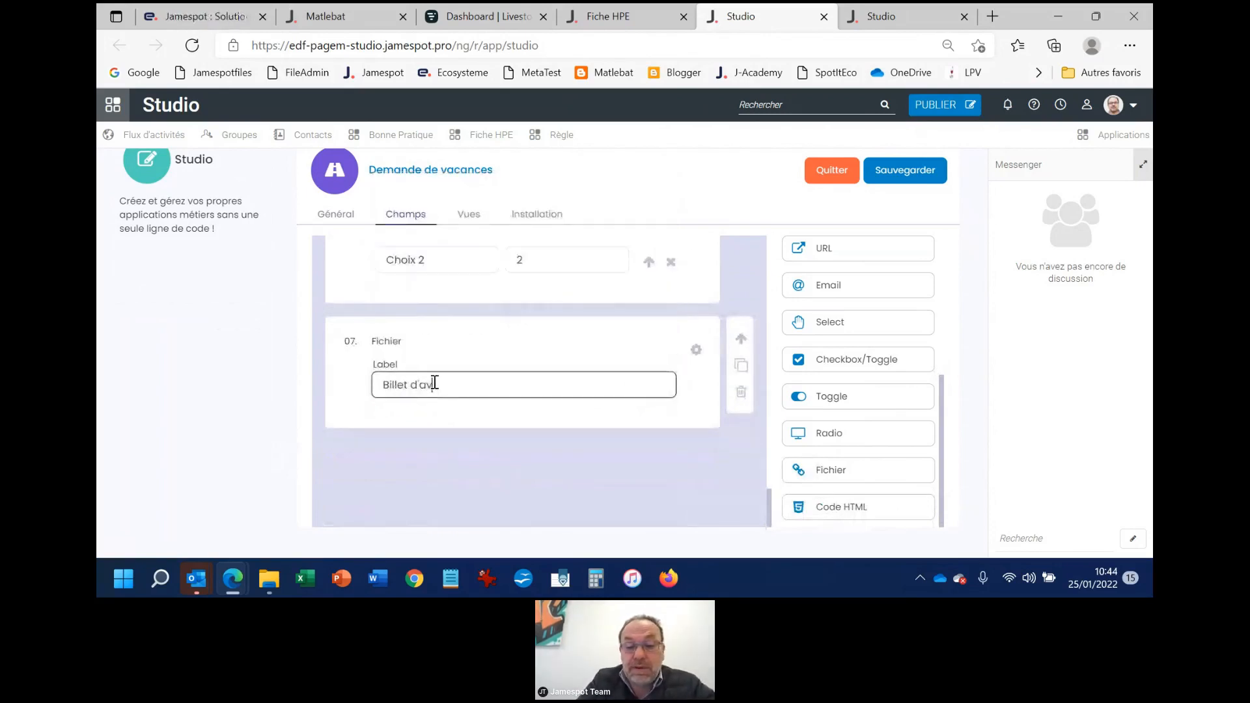
text(ionb)
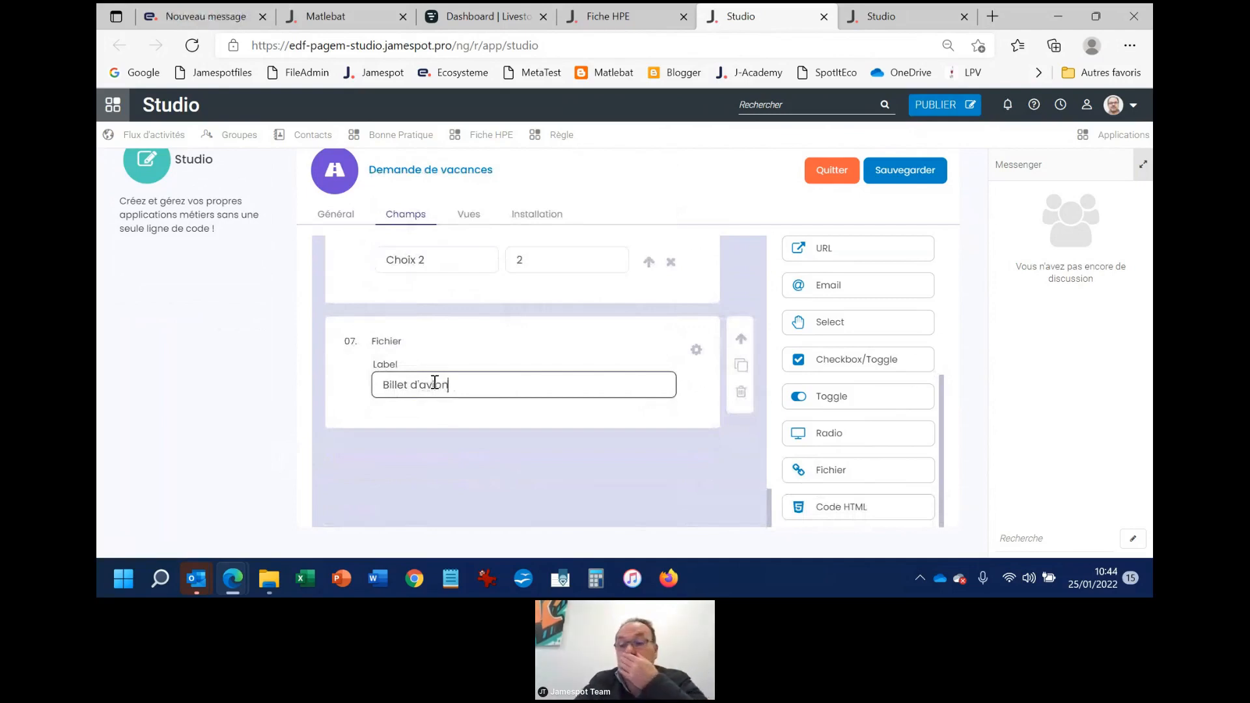
scroll(600, 271, up, 1)
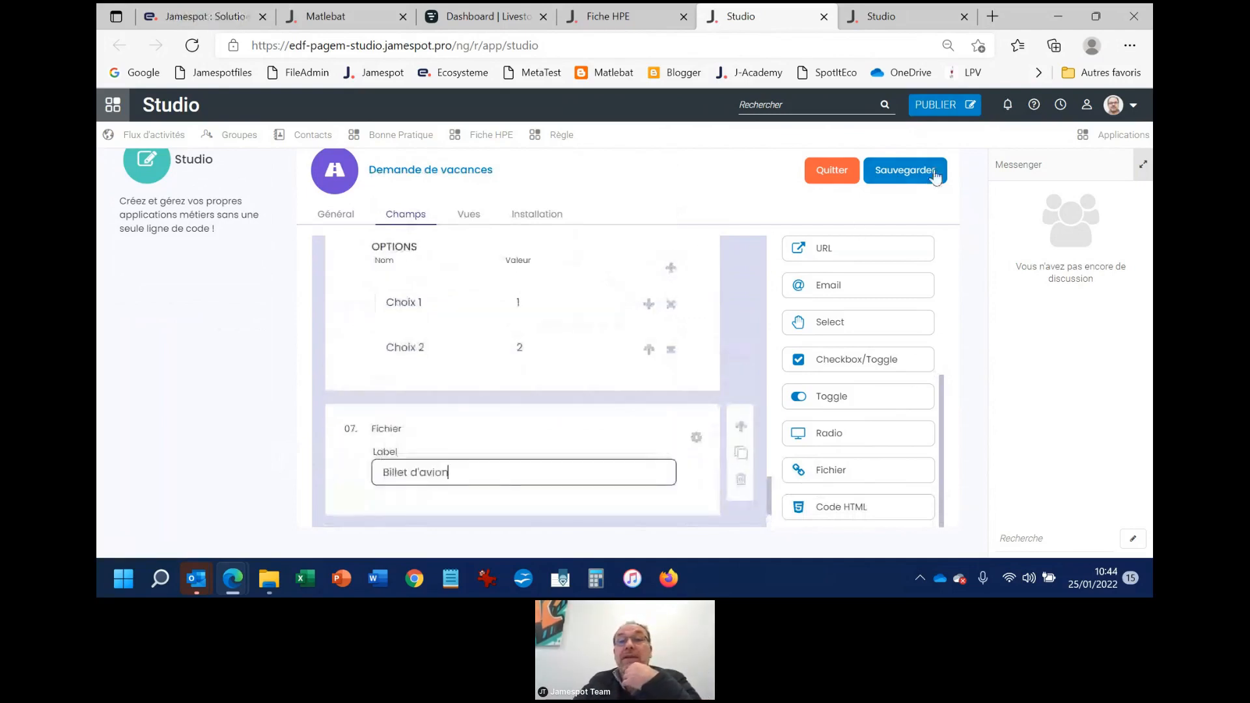
click(915, 178)
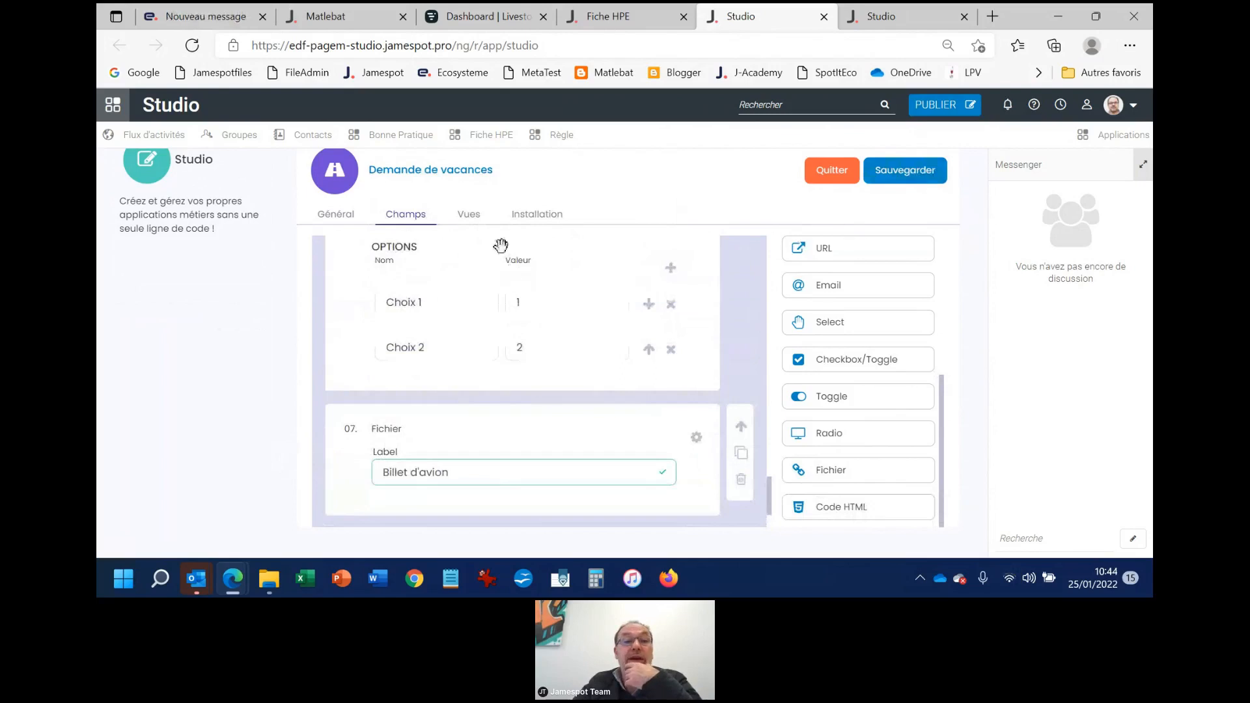
Open the Create view of the form and examine its fields down to the Publier pour selector
click(469, 216)
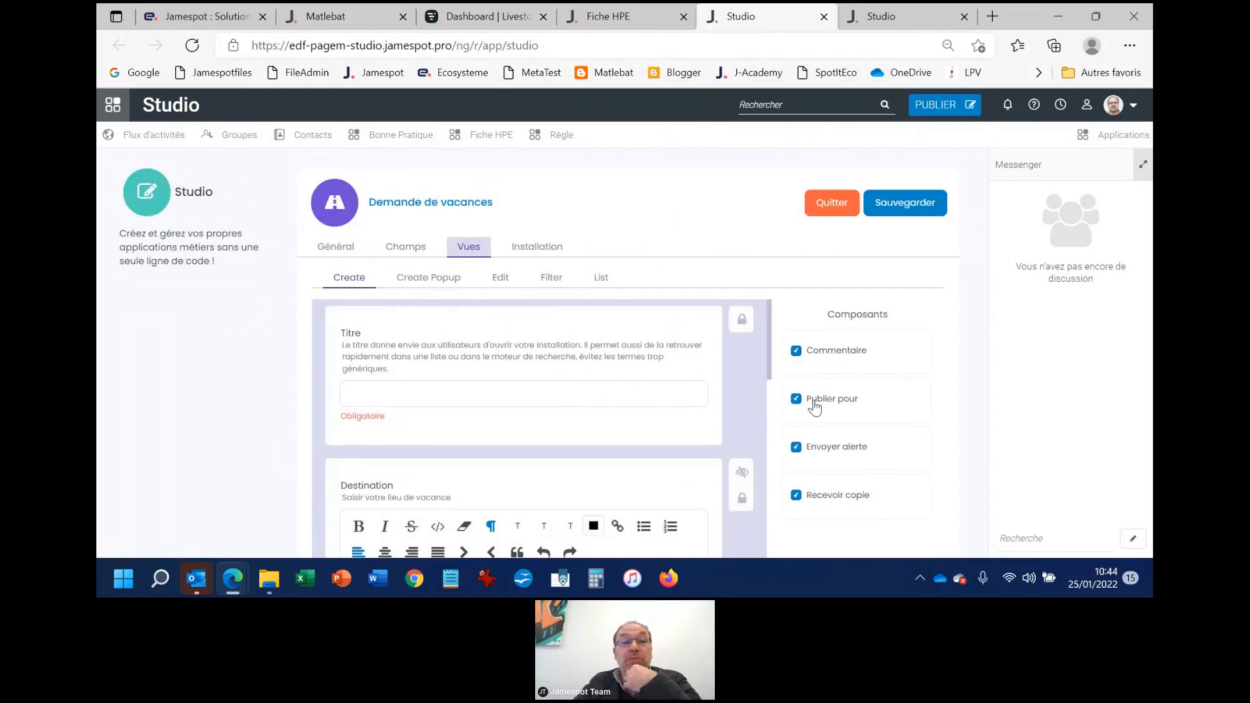
scroll(628, 422, down, 10)
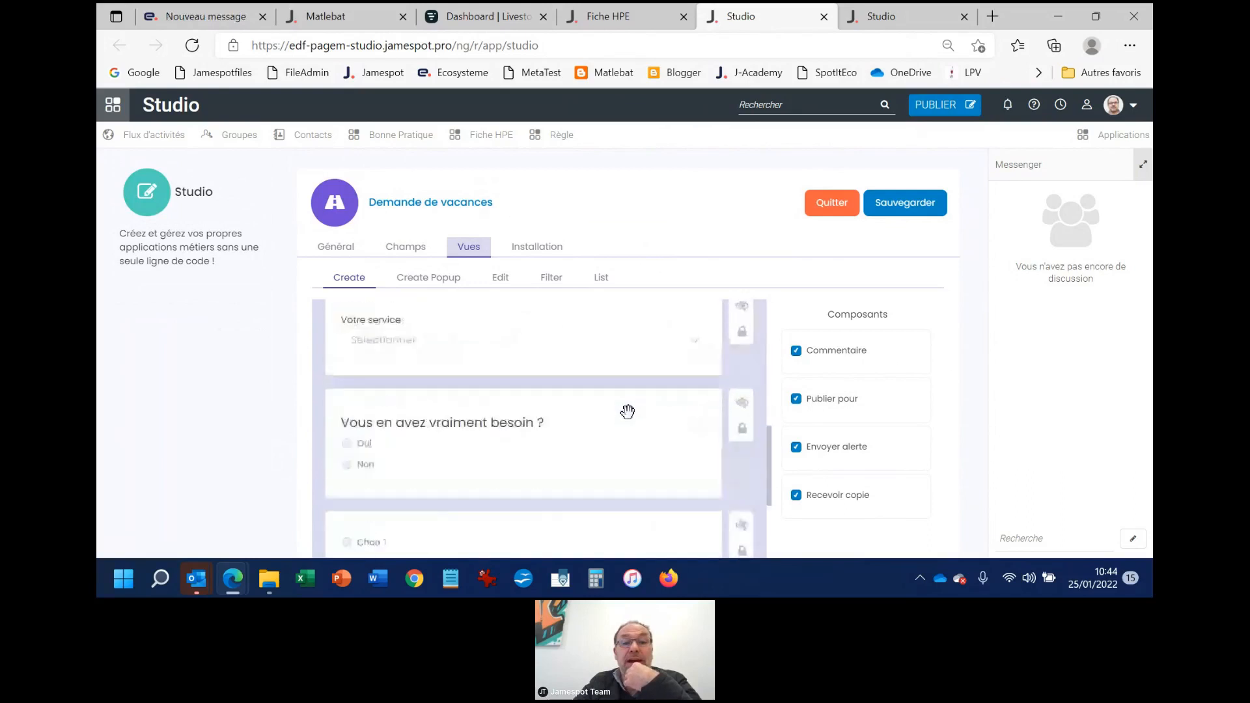
scroll(589, 443, down, 6)
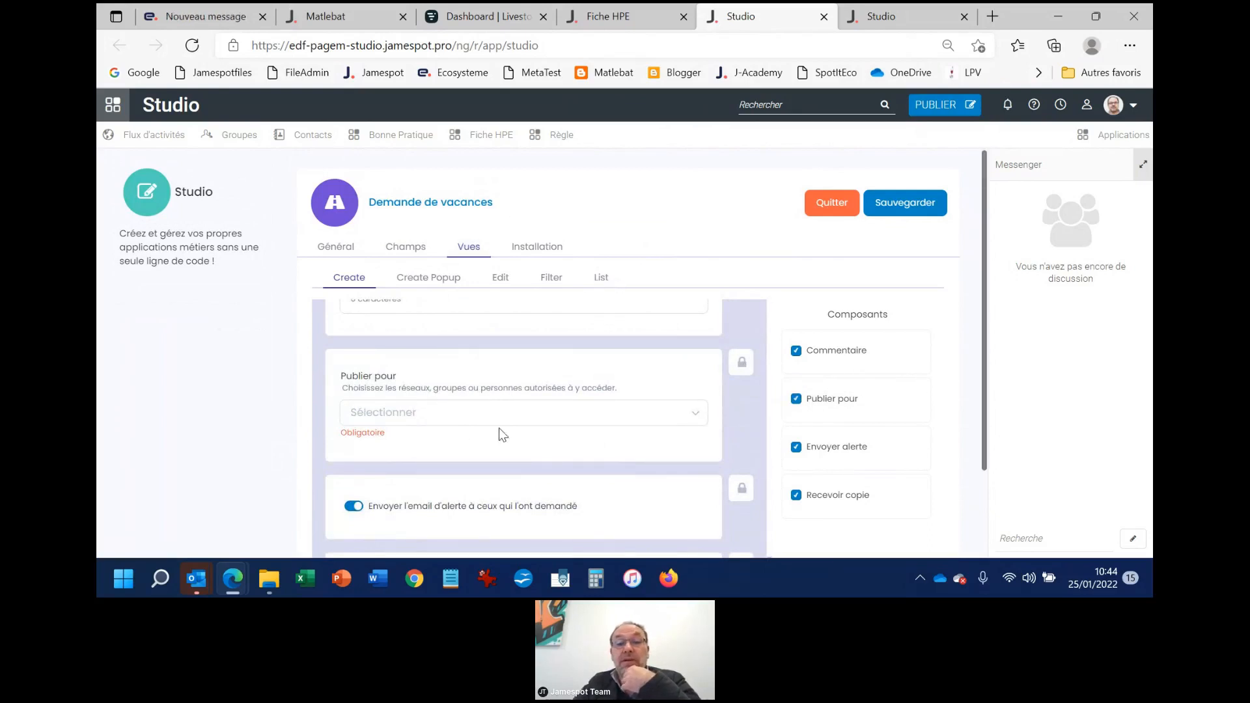
scroll(503, 436, up, 3)
scroll(456, 403, down, 3)
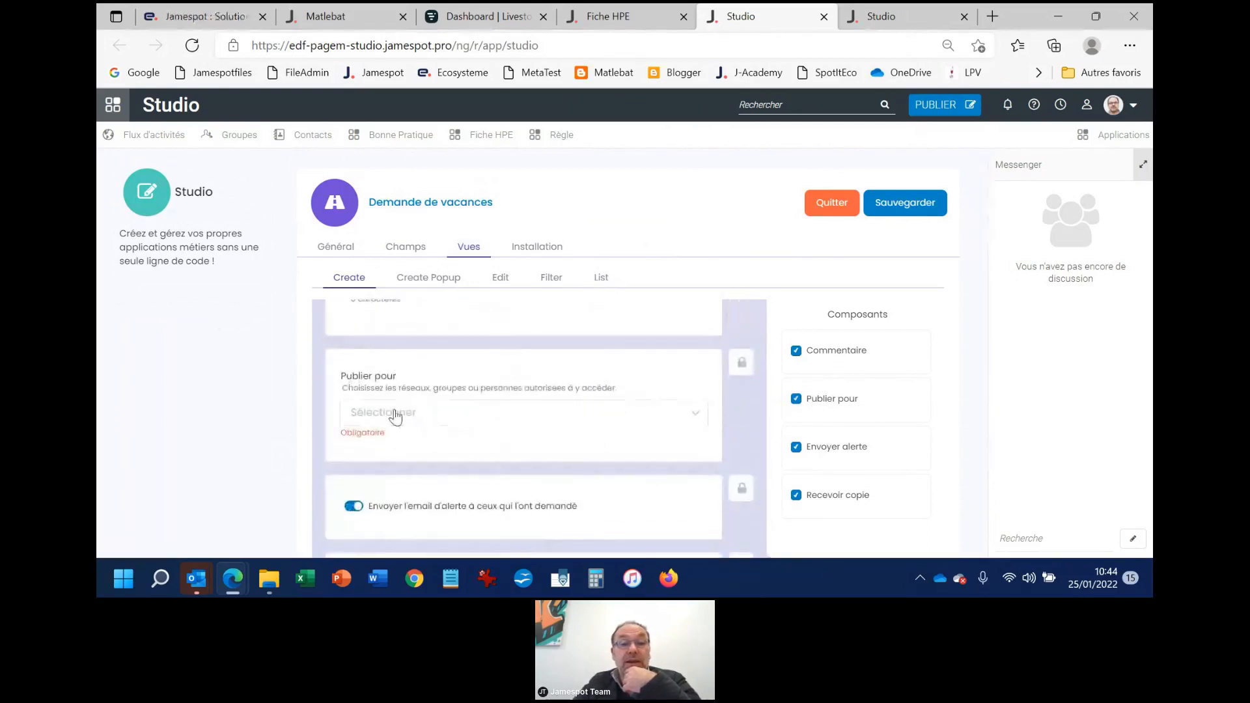
click(395, 417)
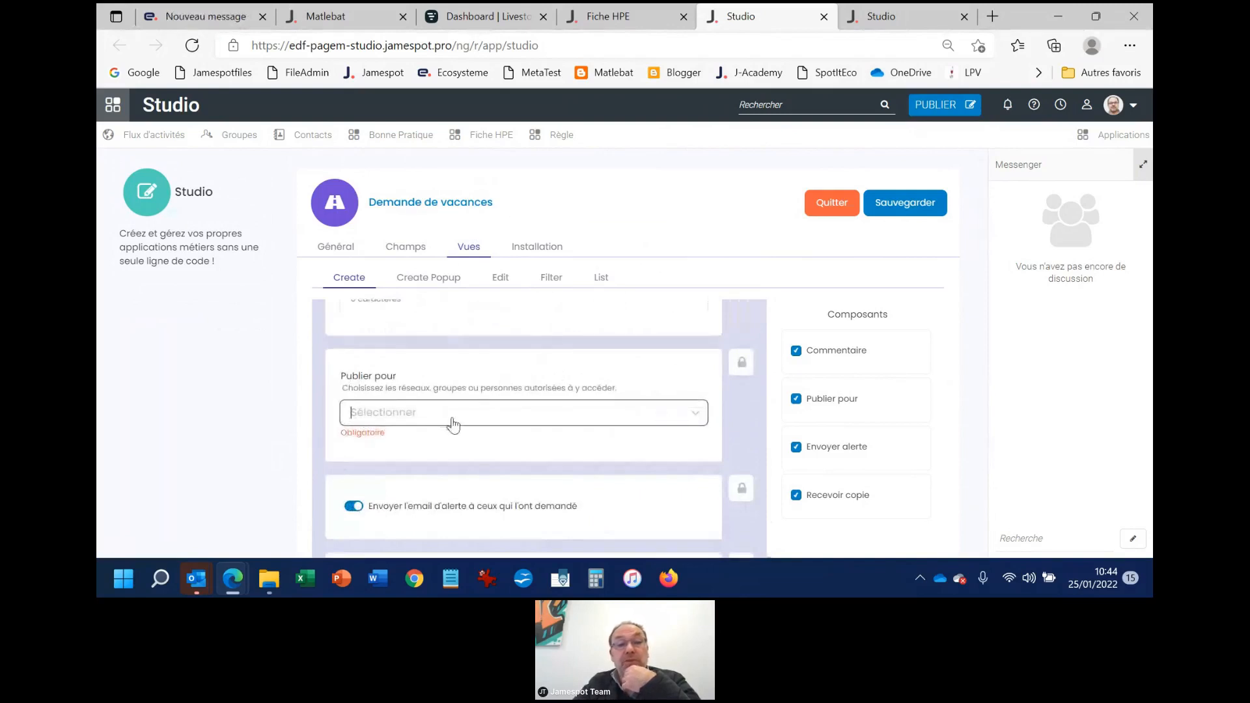
Disable the Publier pour component in the Create view to demonstrate its removal, and enable it again
click(797, 399)
scroll(673, 413, down, 2)
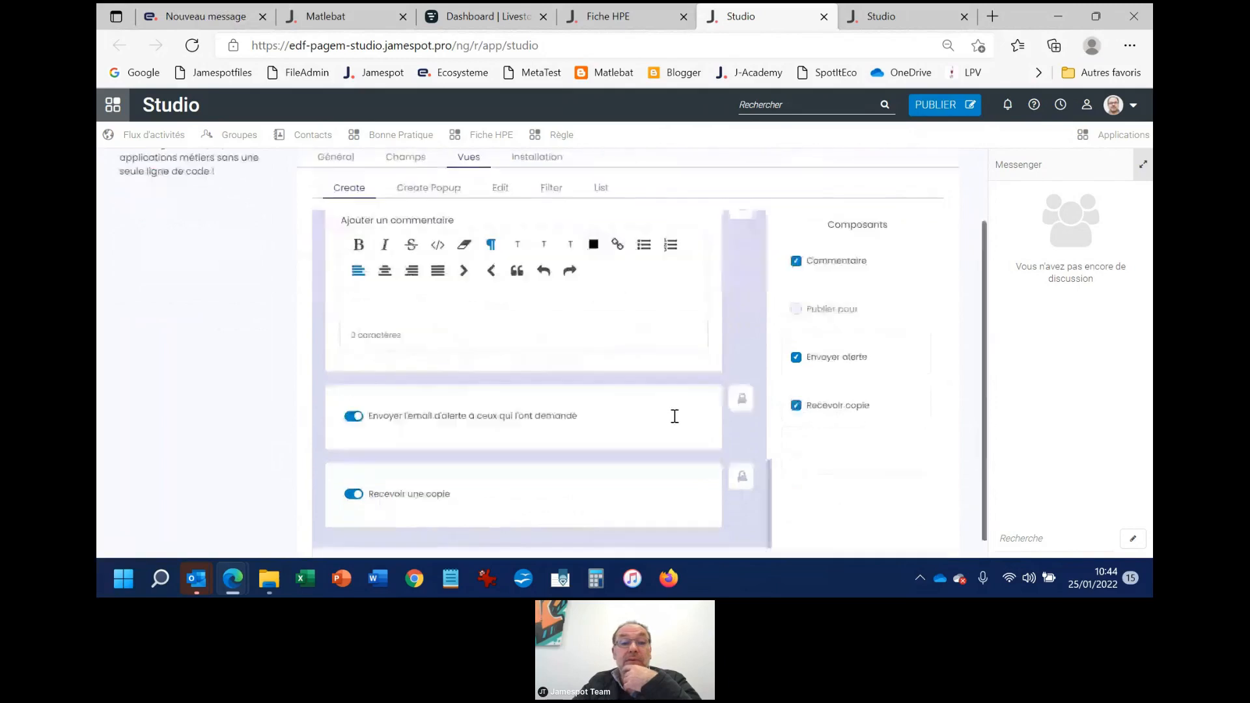
scroll(677, 420, up, 10)
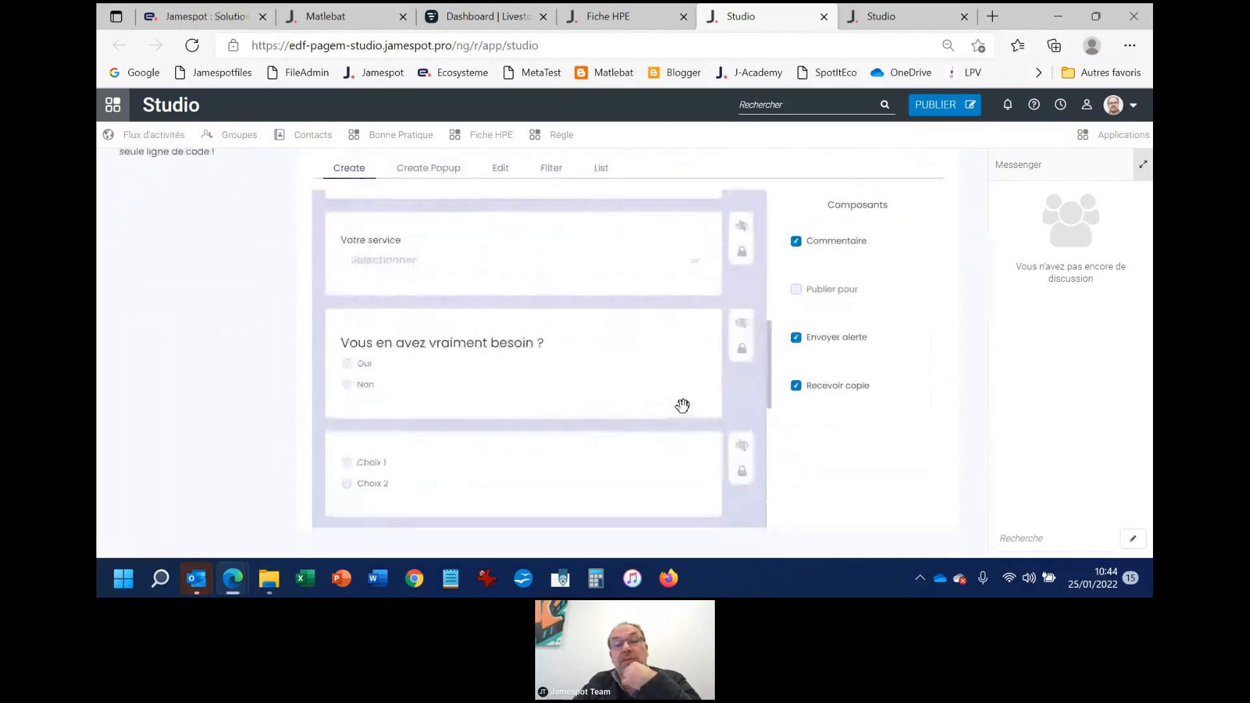
scroll(683, 406, down, 3)
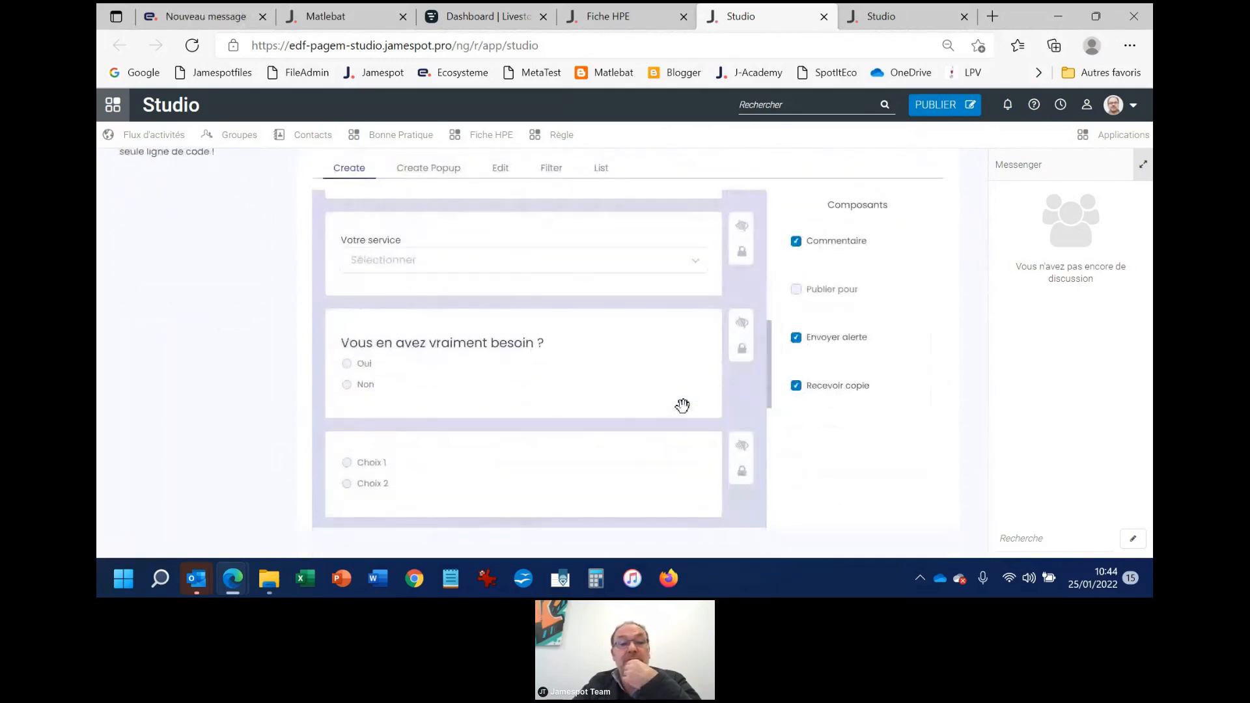
scroll(682, 405, up, 4)
scroll(683, 406, up, 5)
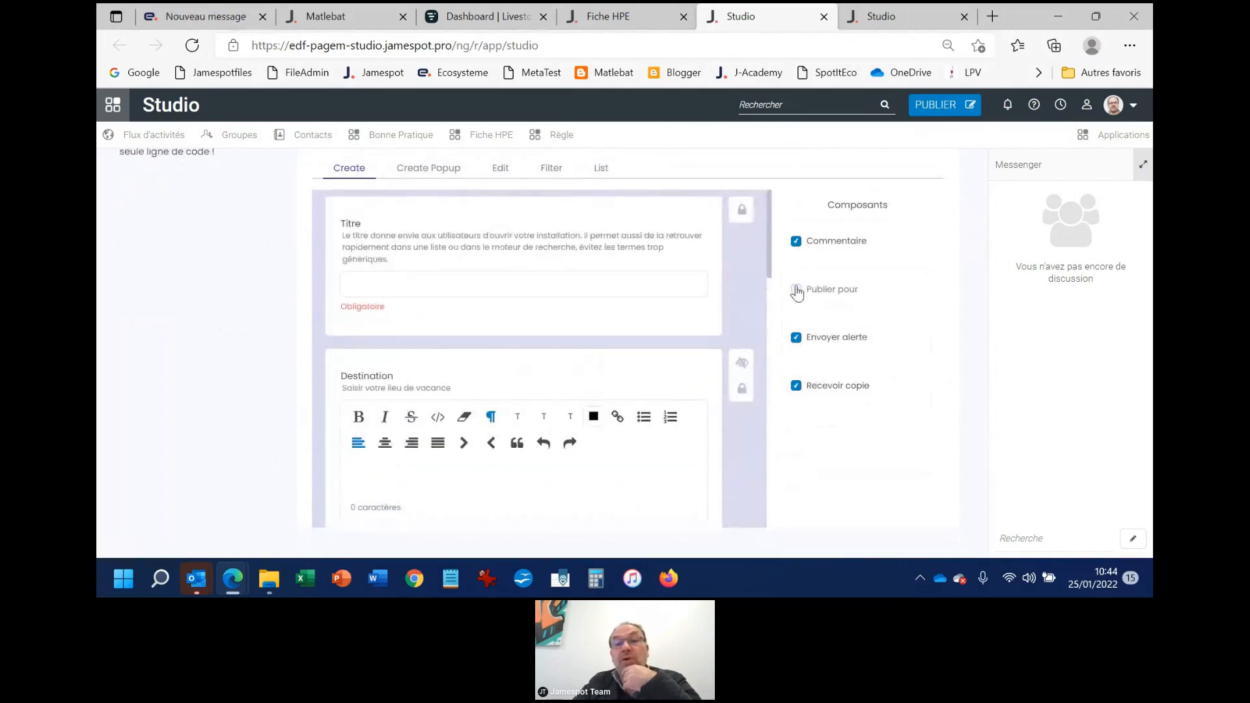
scroll(604, 396, down, 10)
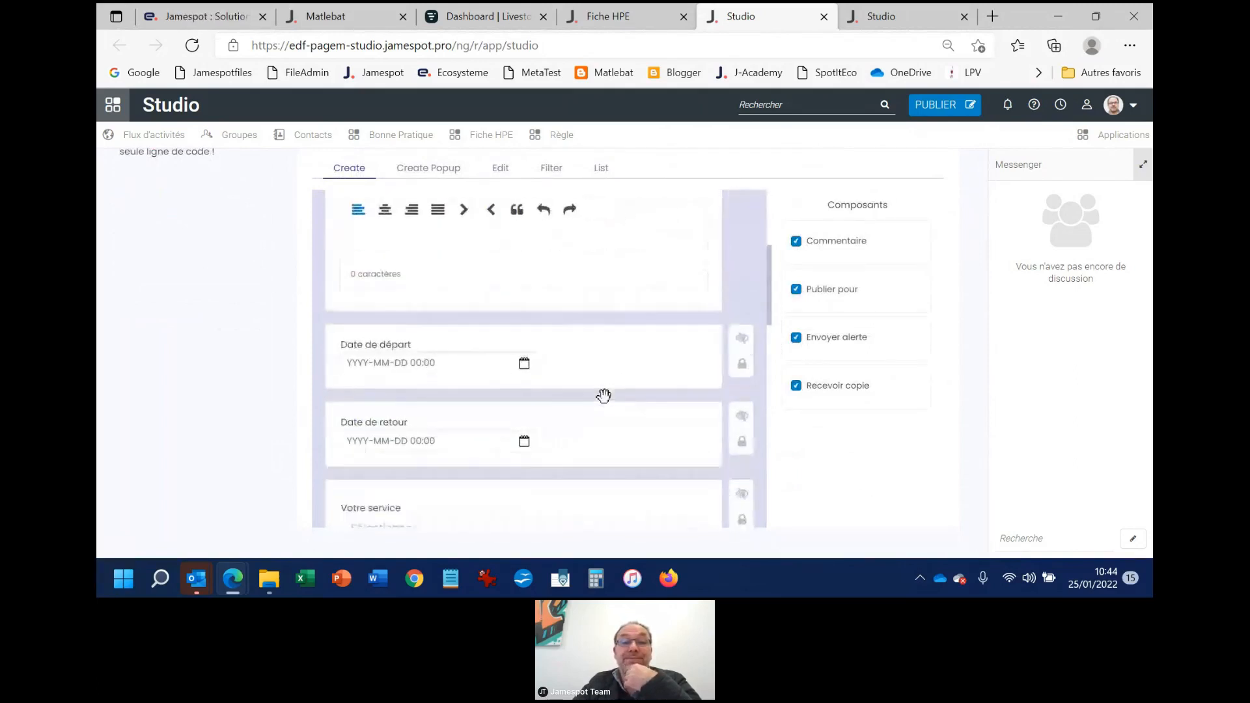
Review the publication, alert and copy components at the end of the Create view and the fields above them
scroll(604, 396, down, 8)
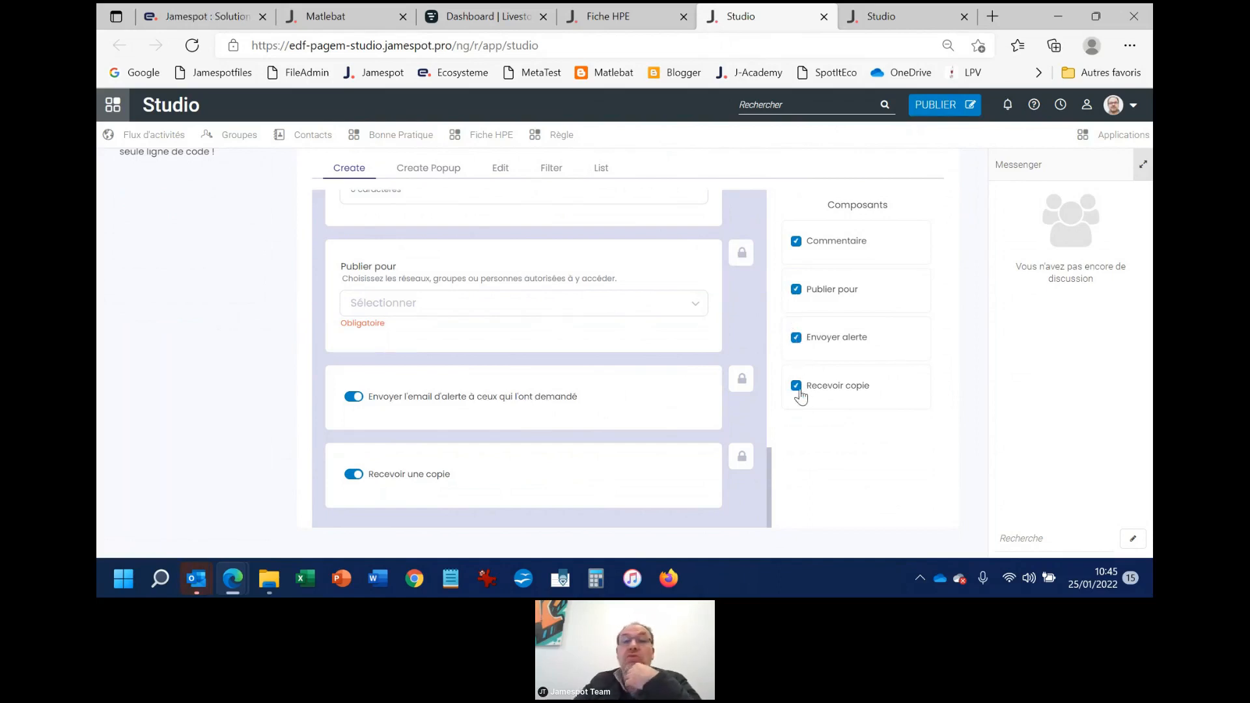
scroll(658, 312, up, 5)
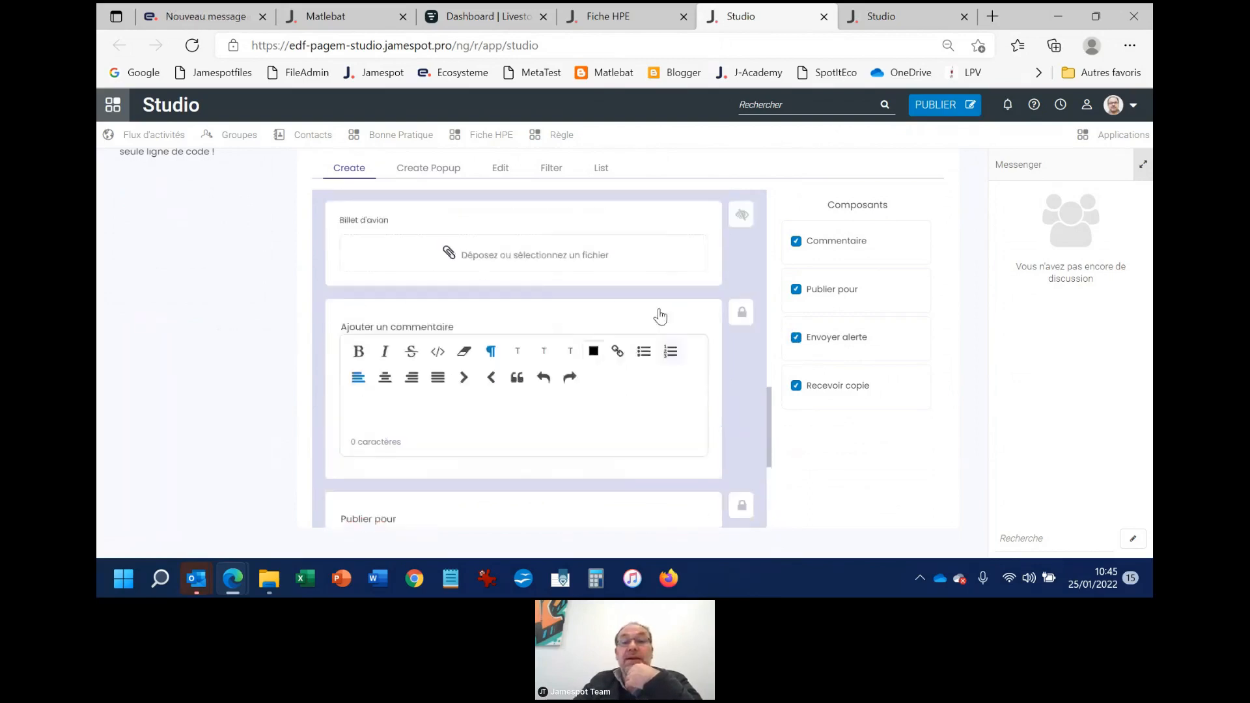
scroll(665, 319, up, 5)
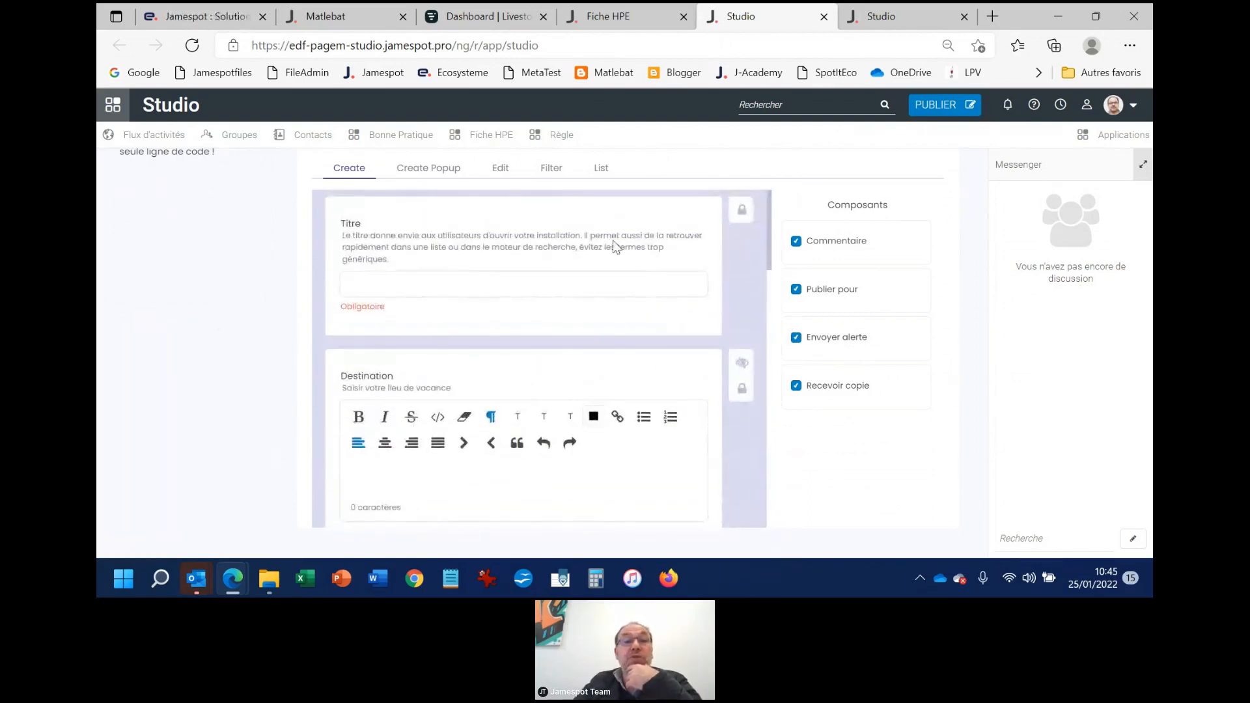
scroll(600, 219, up, 2)
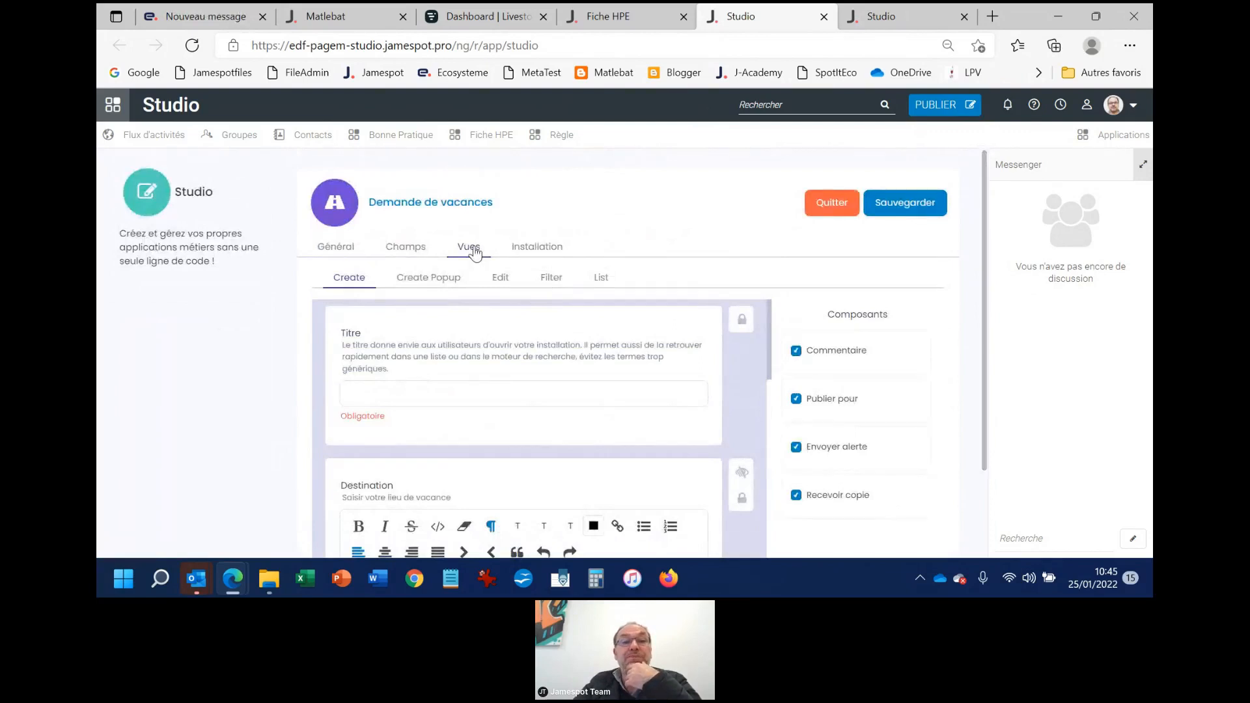
Open the Create Popup view, disable its Publier pour component as a demonstration, and enable it again
click(423, 278)
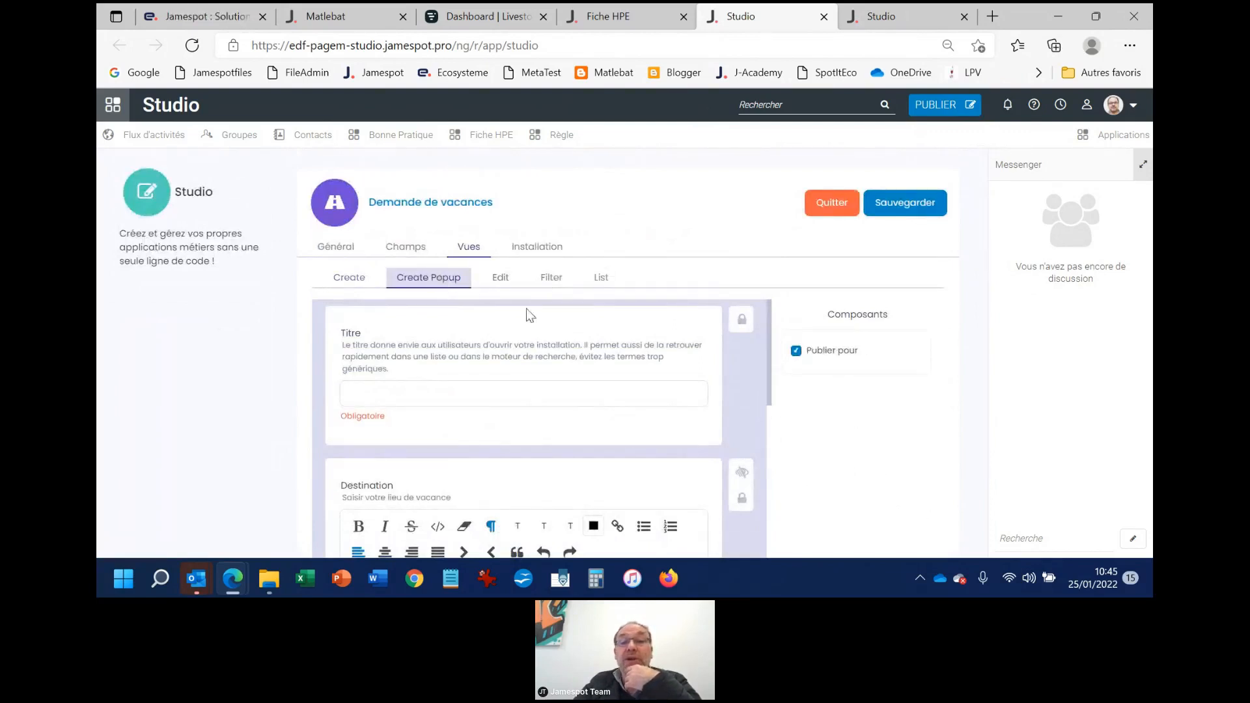
scroll(647, 366, down, 3)
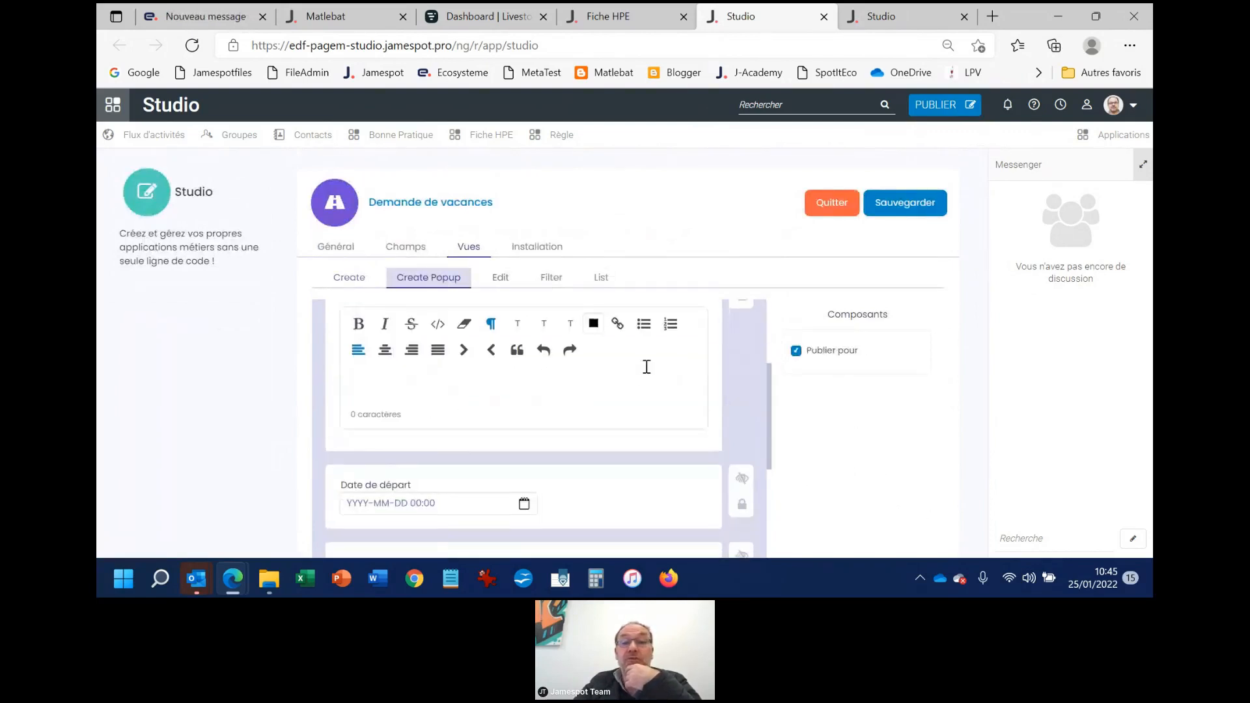
click(798, 351)
scroll(711, 368, down, 8)
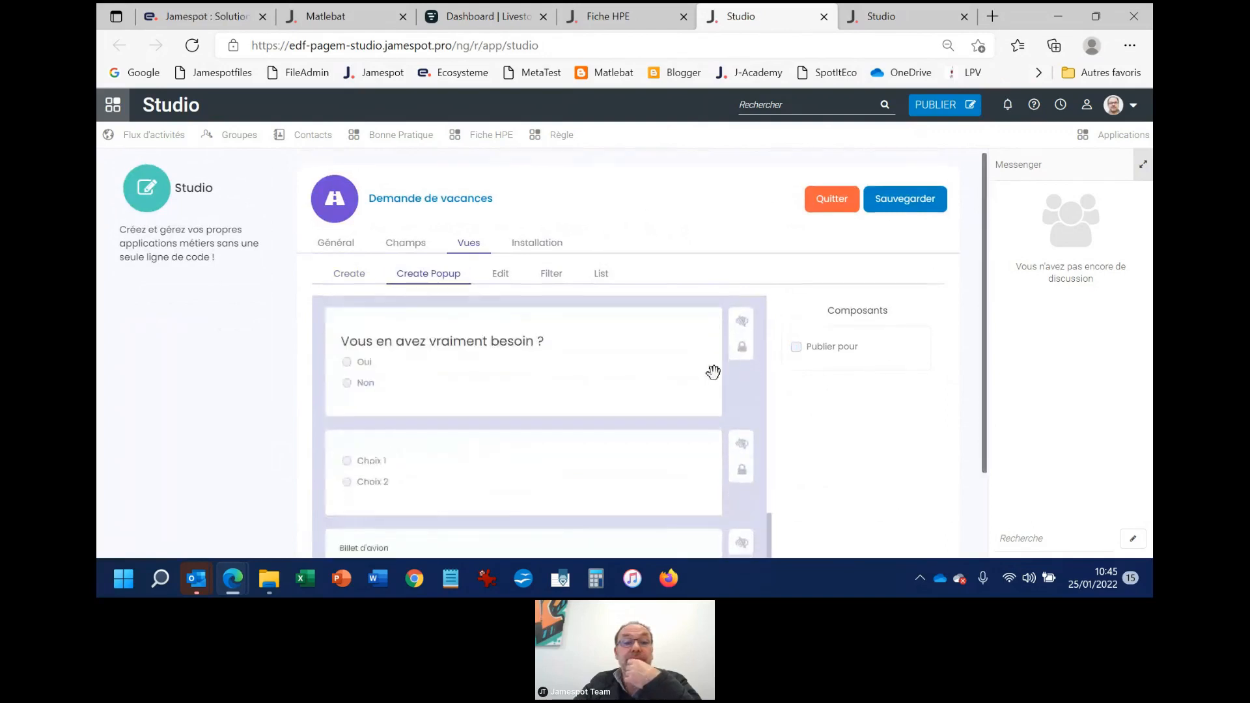
scroll(713, 372, up, 10)
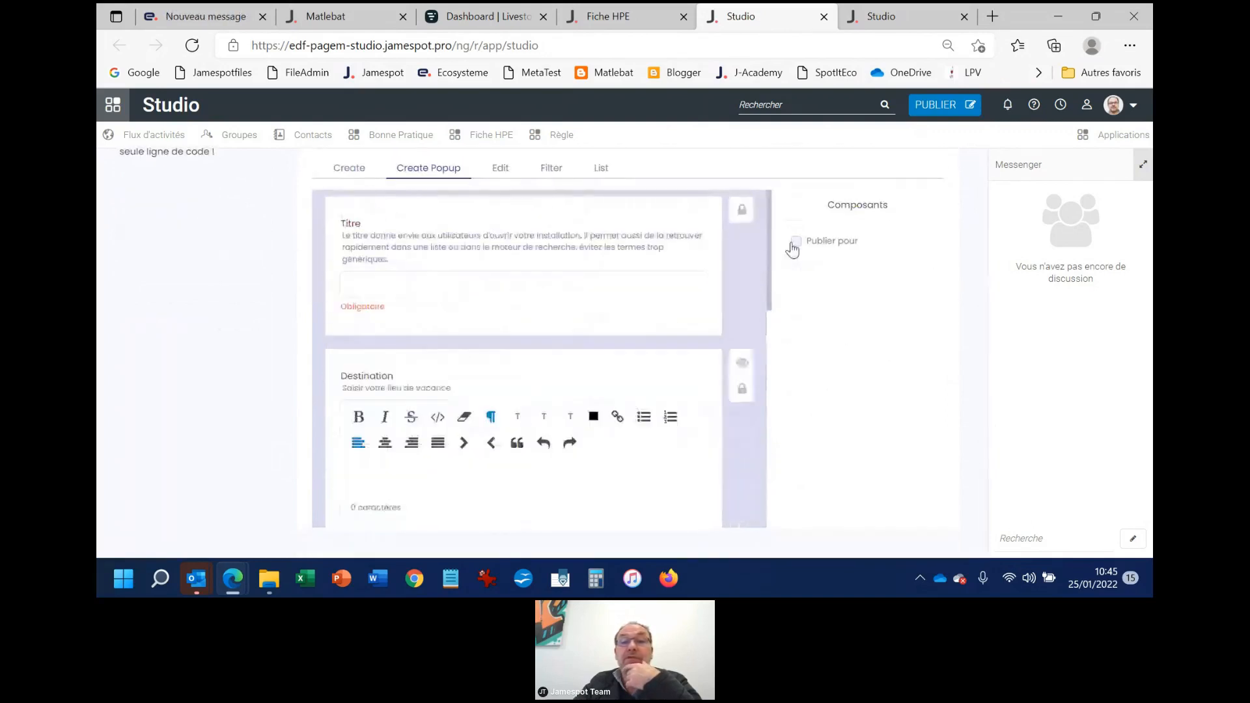
click(796, 241)
scroll(617, 300, up, 2)
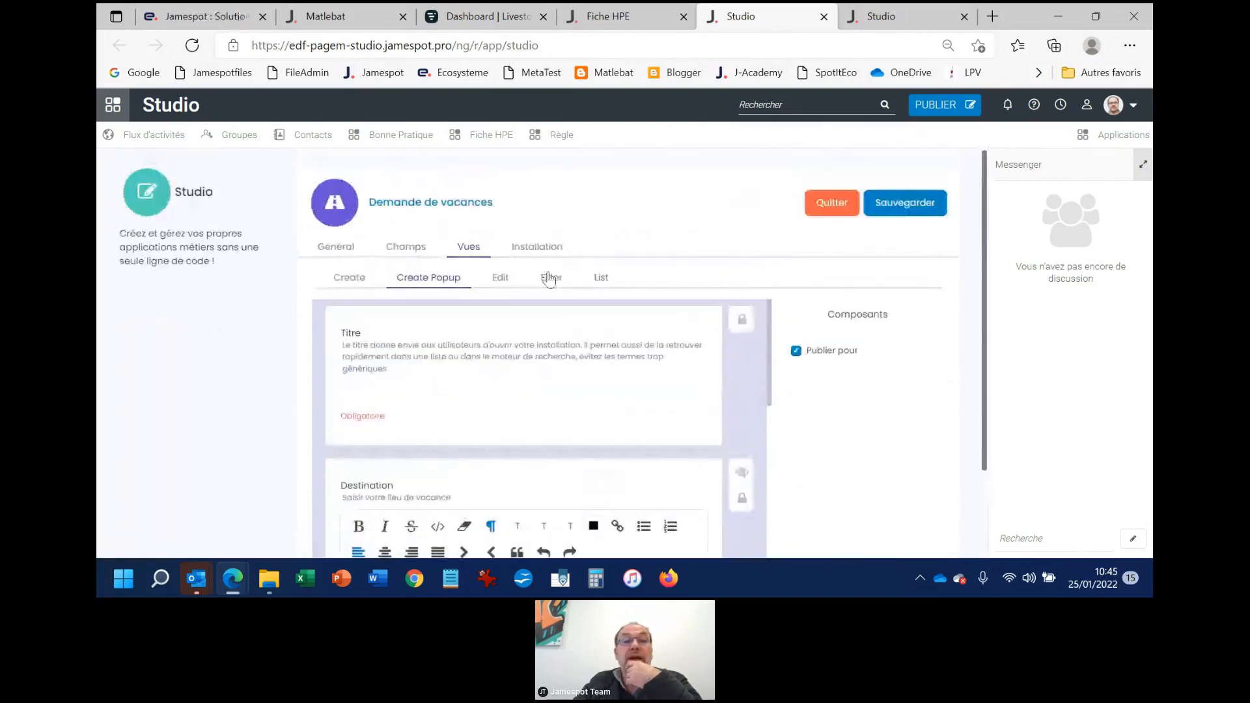
Look at the Edit view, and hide the Destination field from the Filter view
click(507, 285)
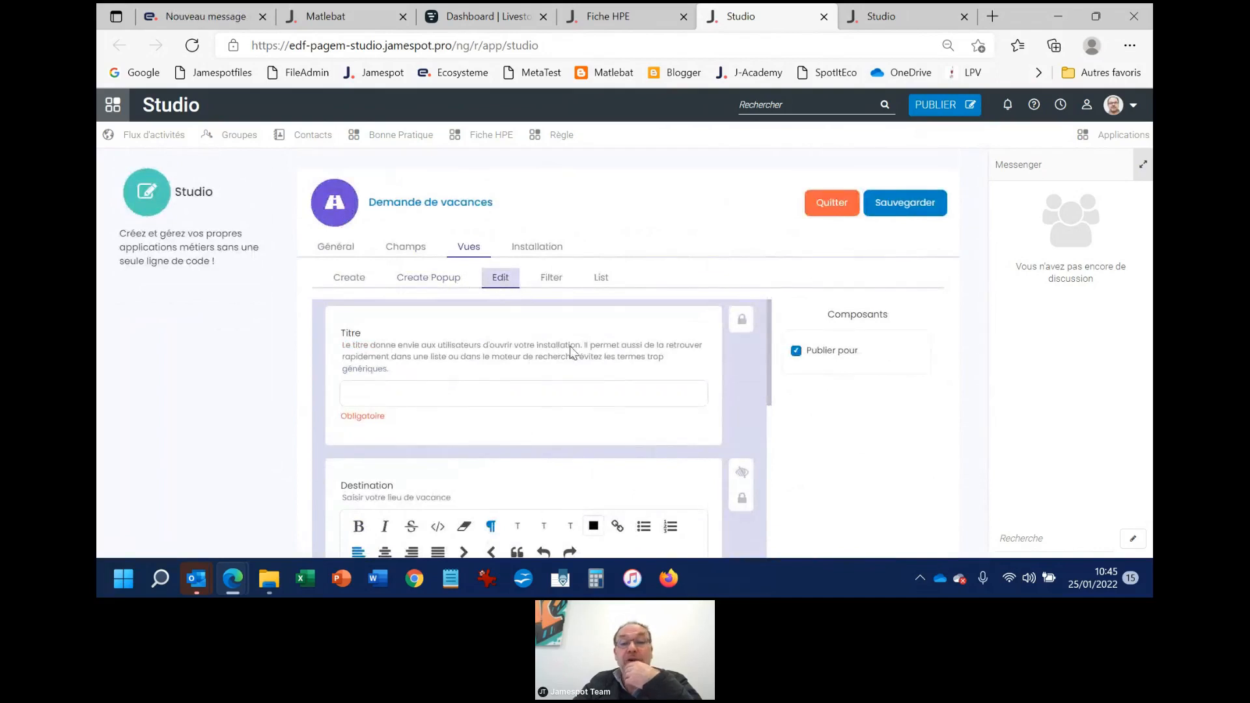
click(551, 277)
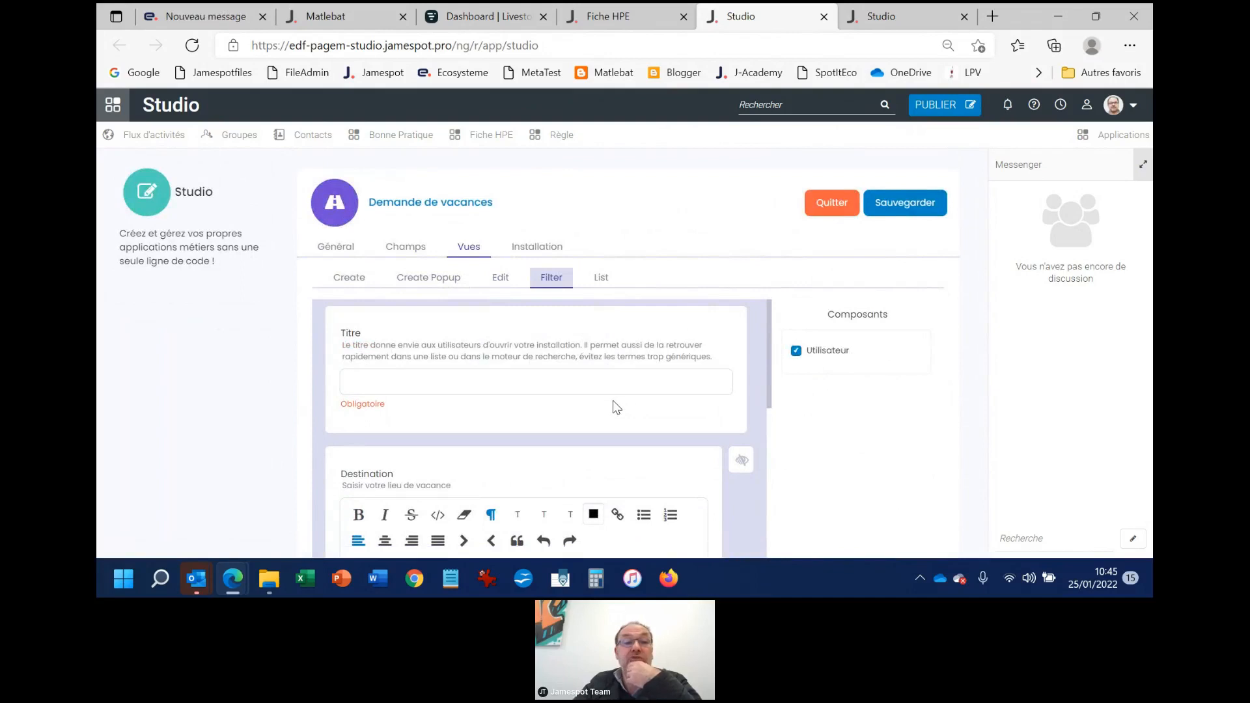
scroll(617, 407, down, 1)
scroll(469, 441, down, 1)
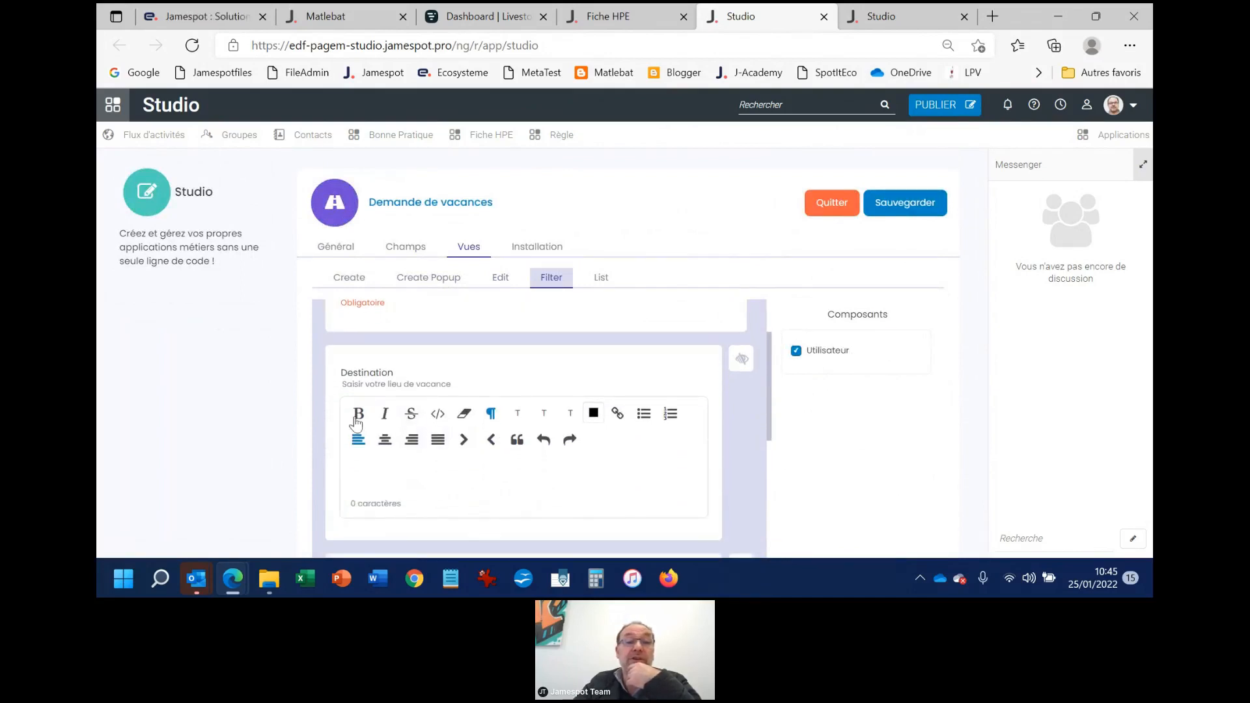
click(742, 359)
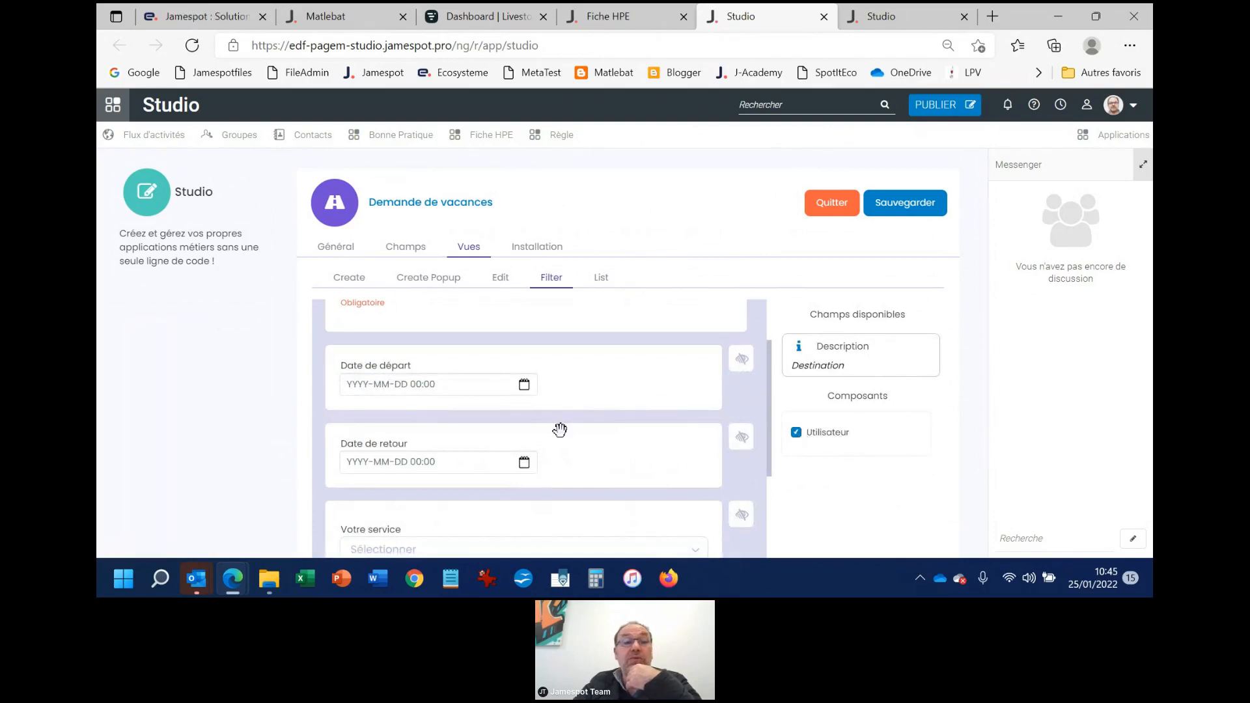
Examine the remaining fields of the Filter view down to the Utilisateur selector
scroll(576, 433, up, 2)
scroll(622, 433, down, 8)
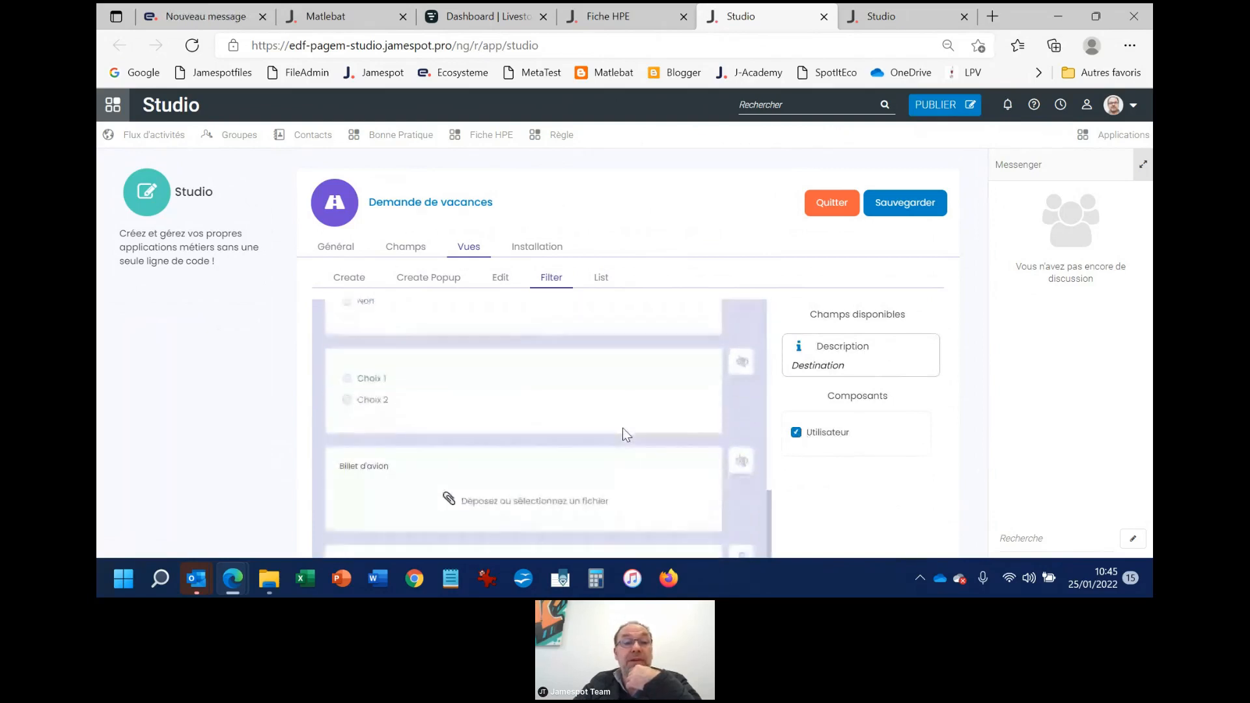
scroll(573, 466, down, 1)
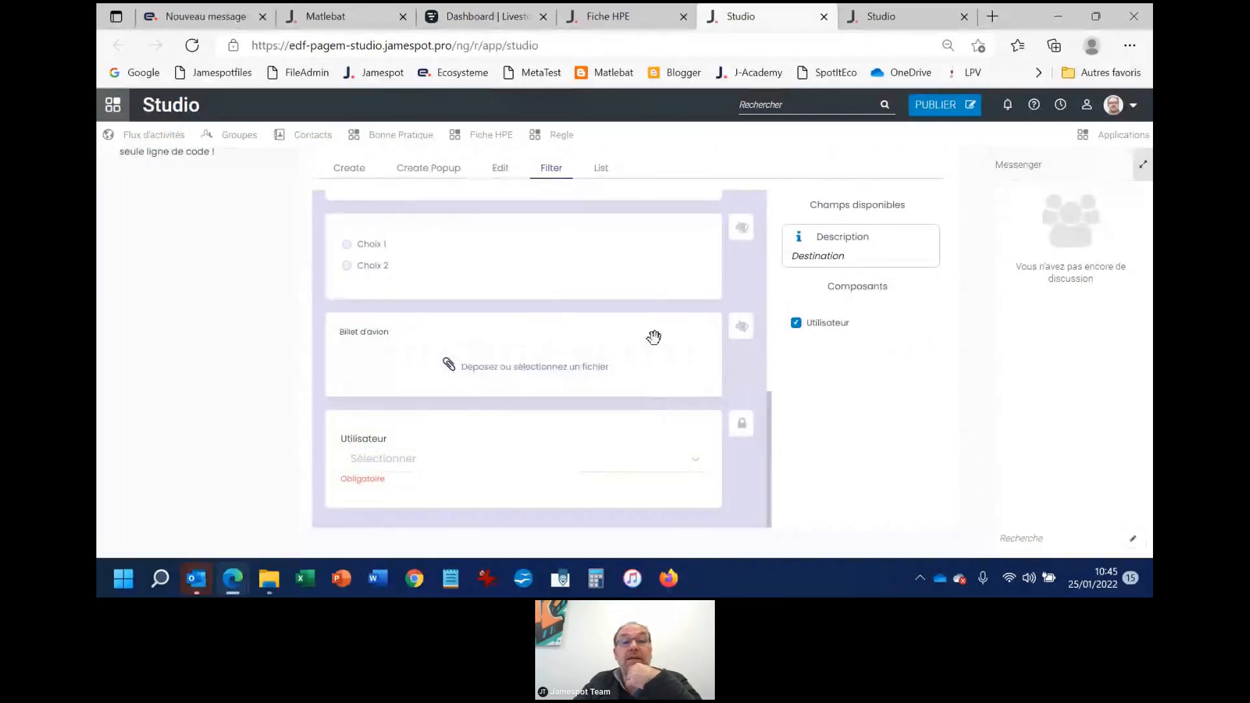
Hide the Billet d'avion field from the Filter view and look over the fields that remain
click(743, 326)
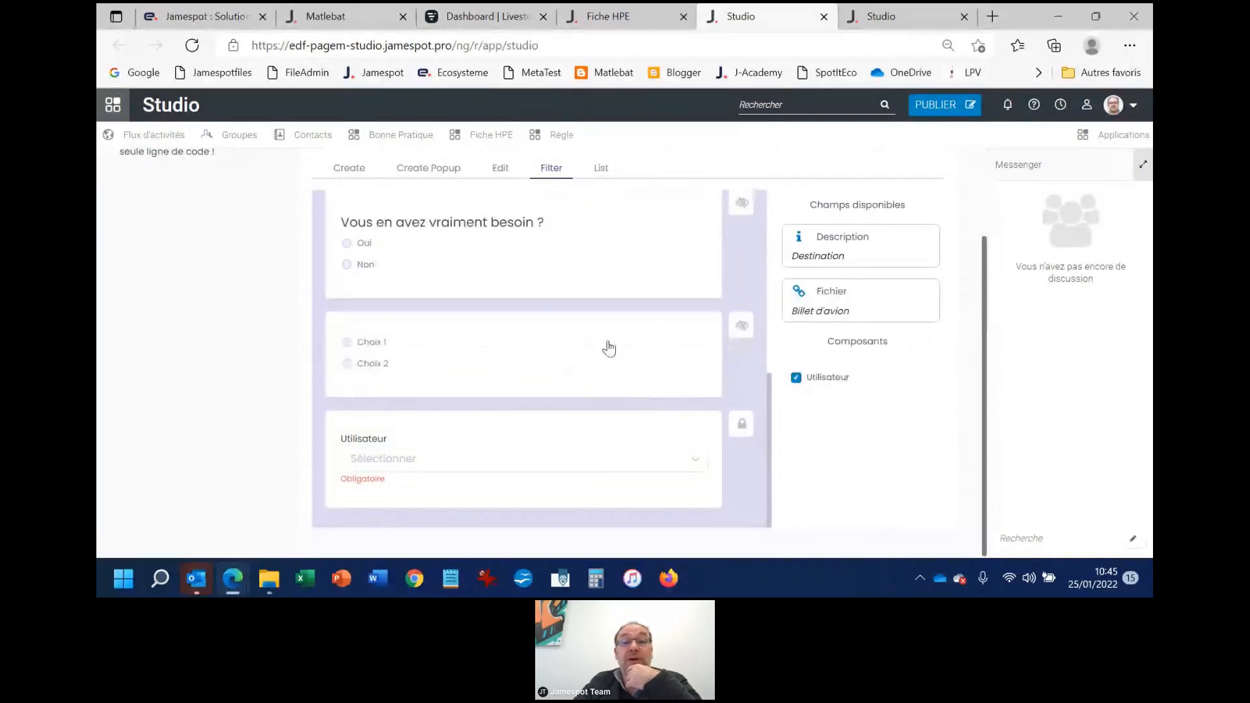
scroll(613, 351, up, 3)
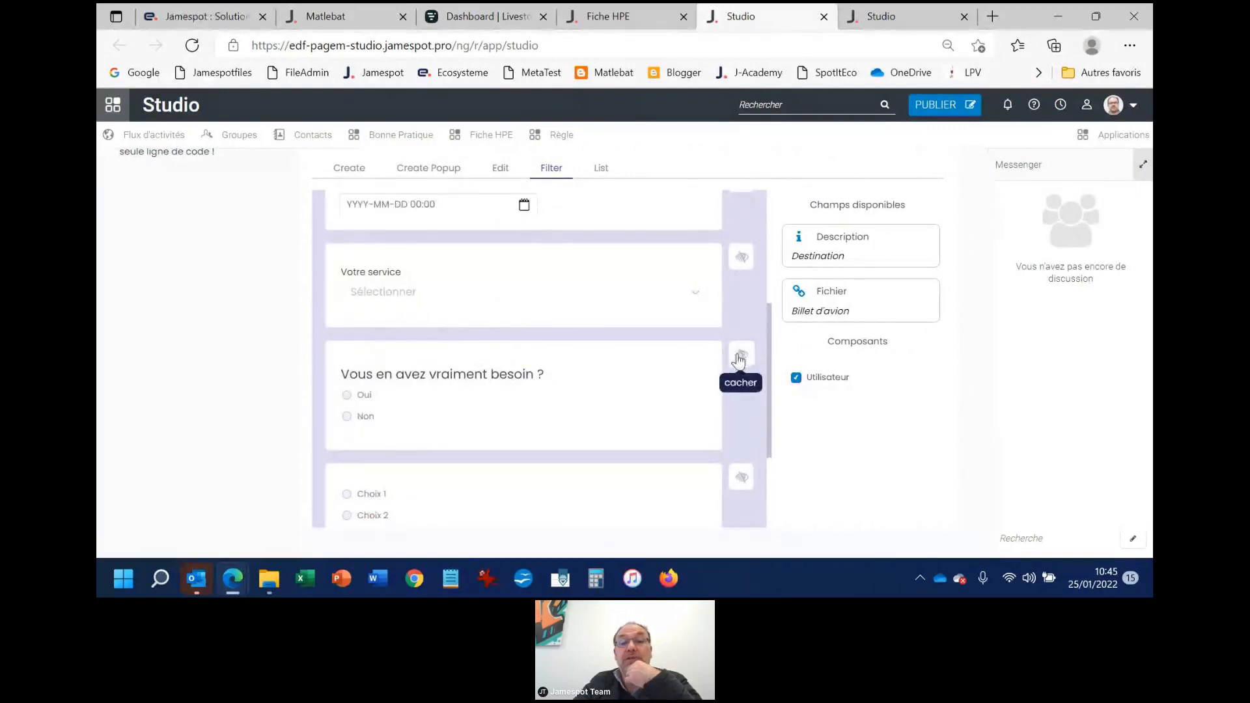
scroll(701, 315, up, 2)
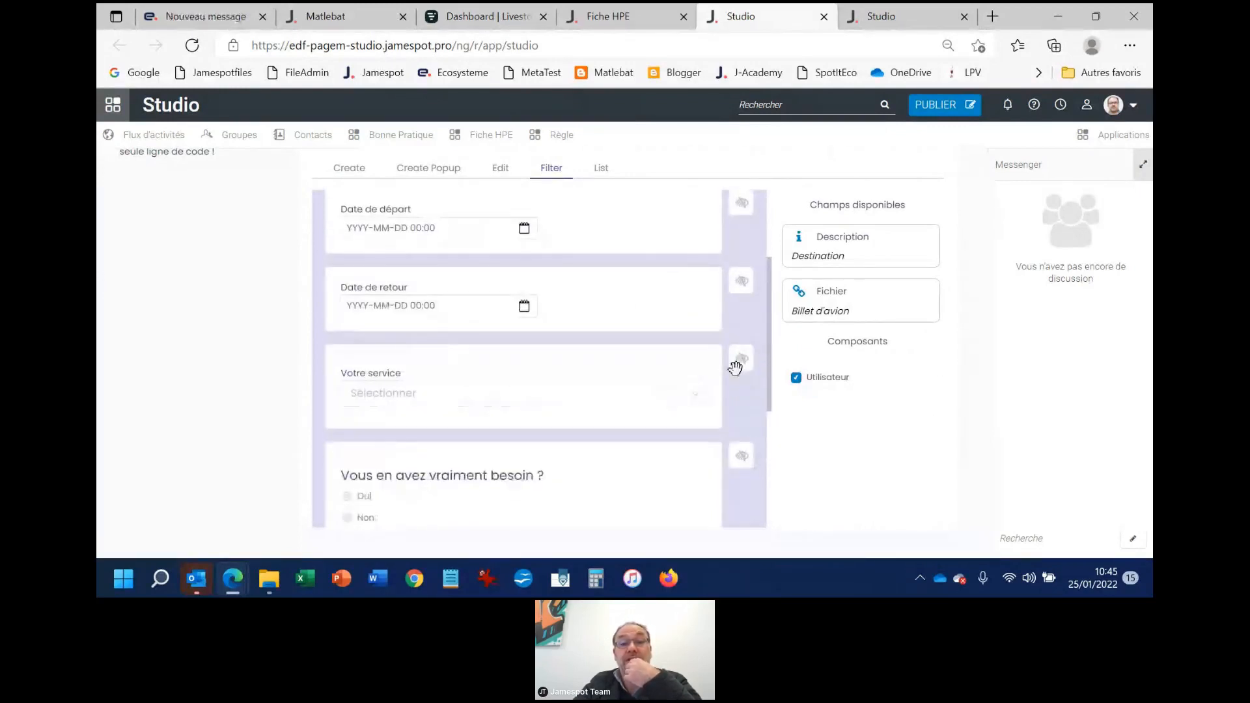
scroll(573, 341, up, 2)
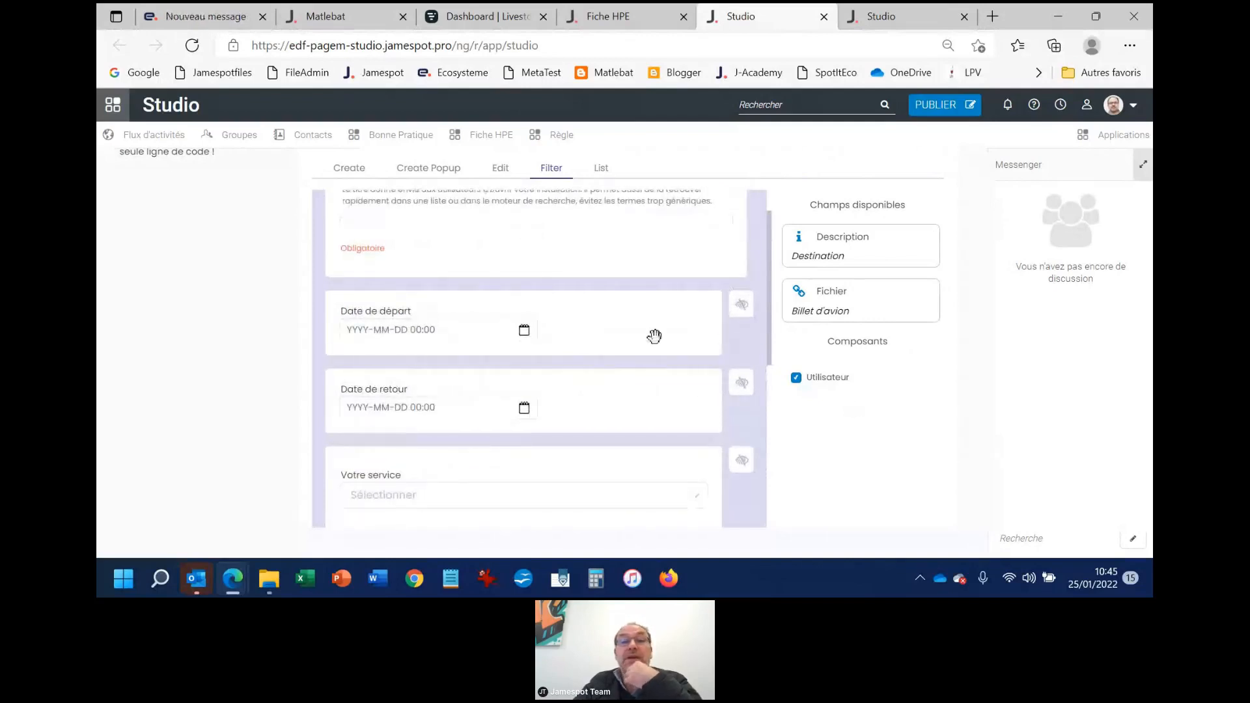
scroll(654, 337, up, 1)
Open the List view, hide its Destination field and restore it directly below Titre
click(601, 167)
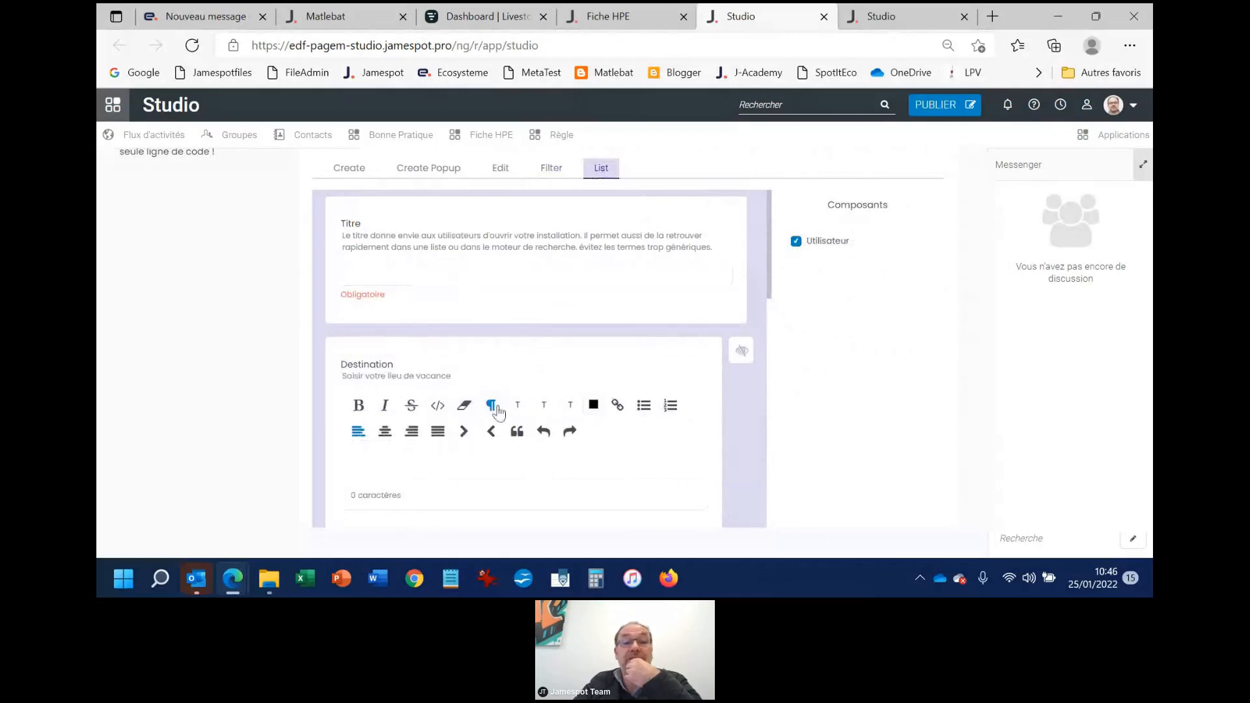
click(743, 354)
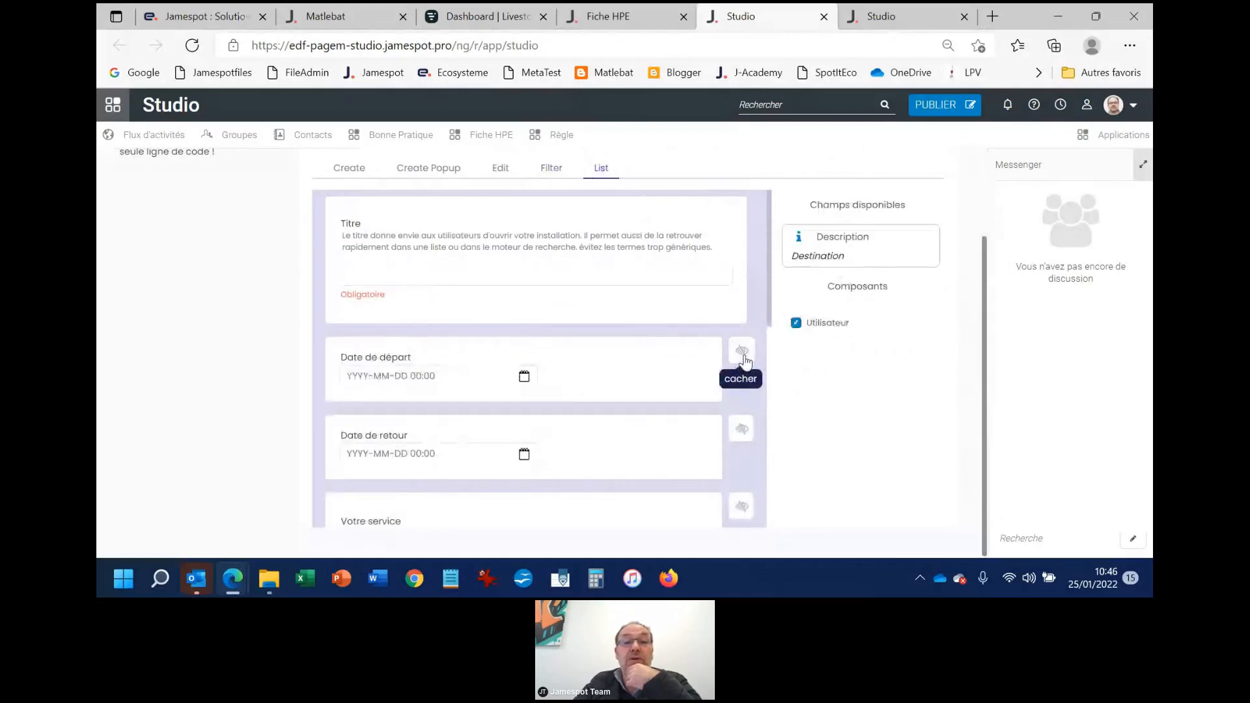
drag(871, 249, 539, 382)
Hide Date de retour, "Vous en avez vraiment besoin ?", the unnamed Choix 1/Choix 2 radio field and Billet d'avion from the List view
scroll(558, 377, down, 3)
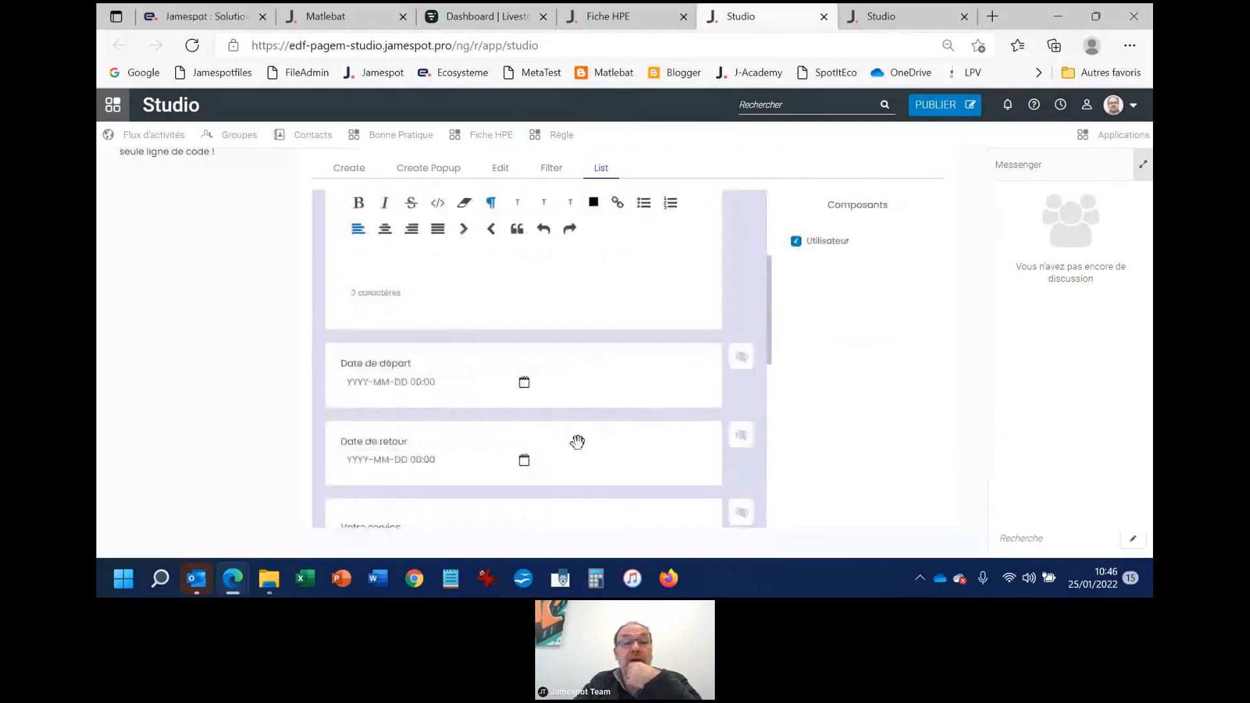
click(741, 435)
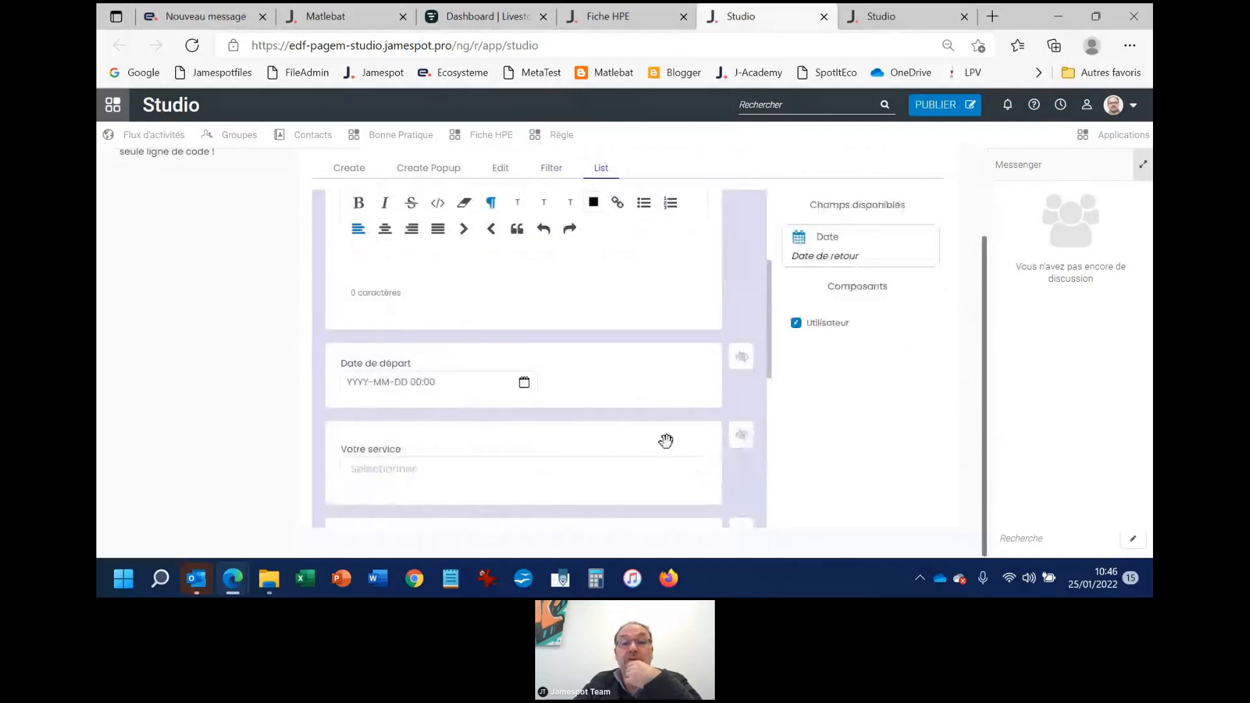
scroll(665, 438, down, 2)
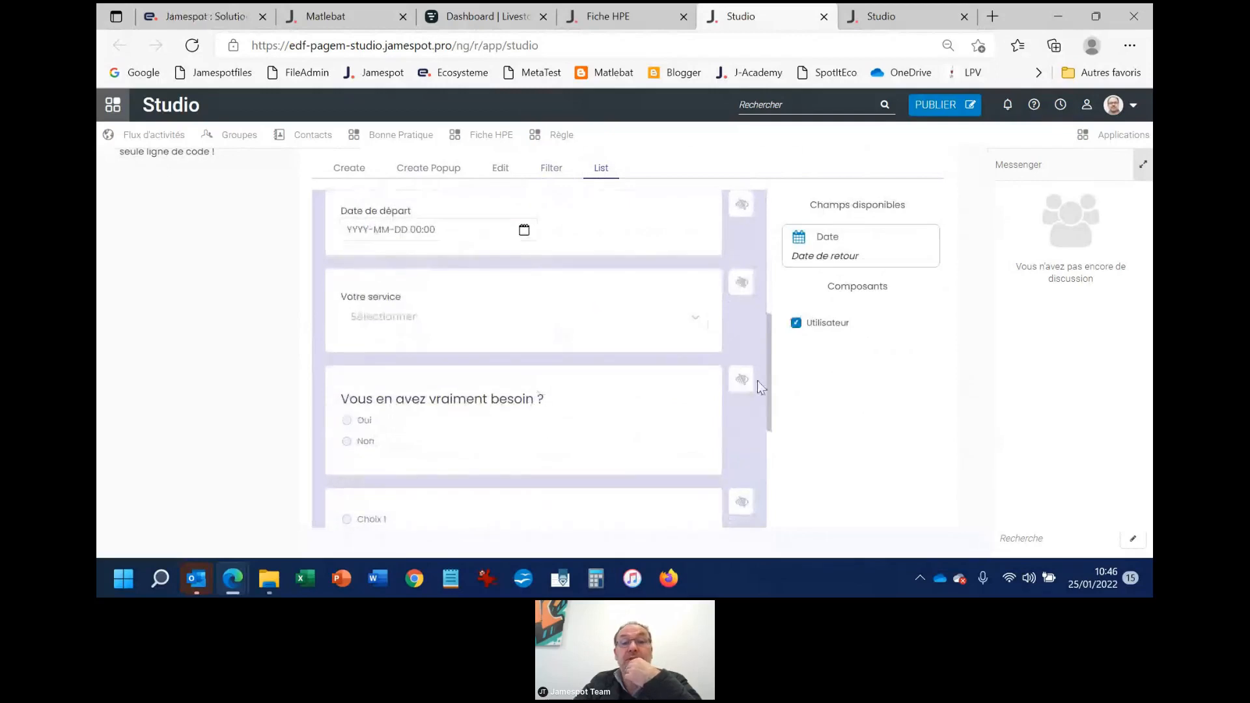
scroll(530, 447, down, 3)
scroll(698, 326, up, 2)
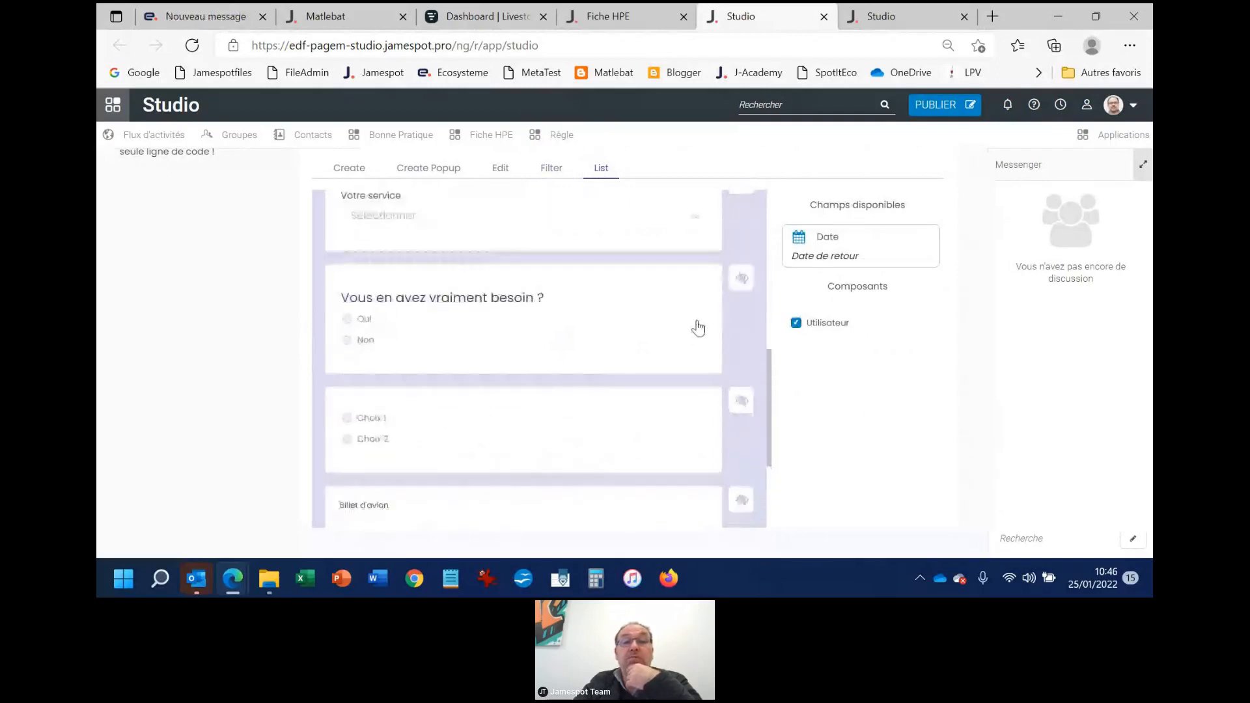
click(740, 283)
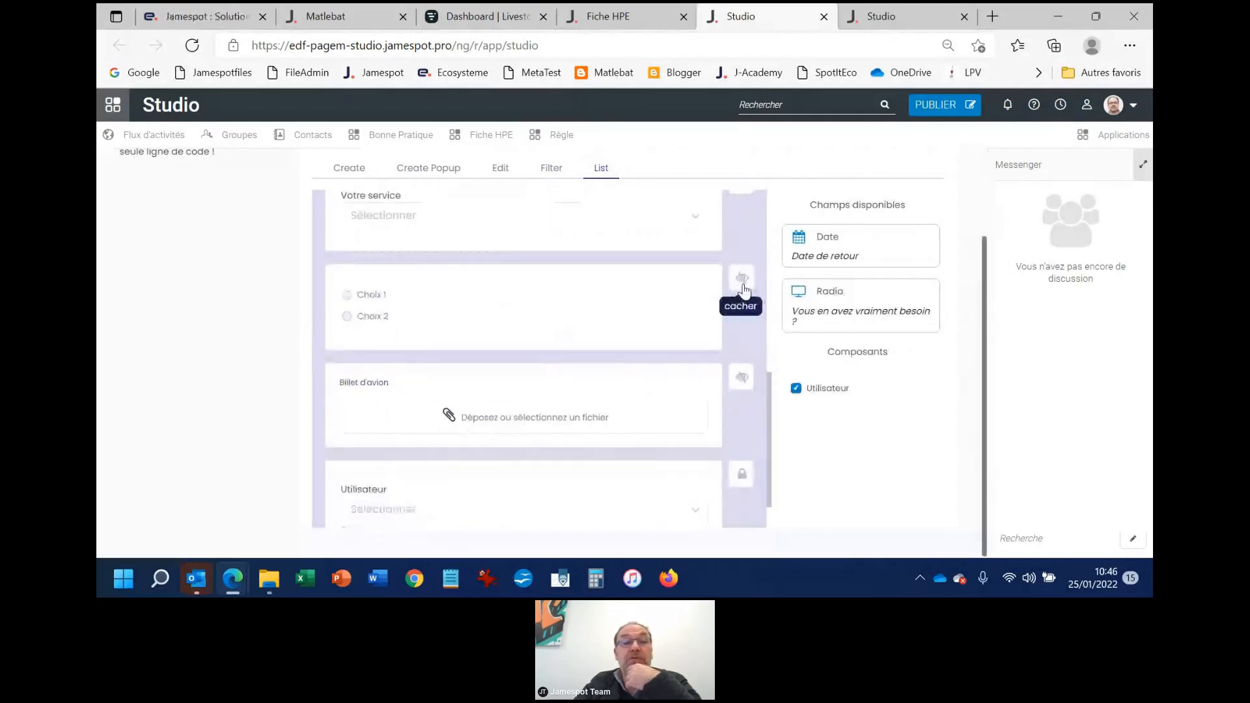
click(743, 286)
click(740, 326)
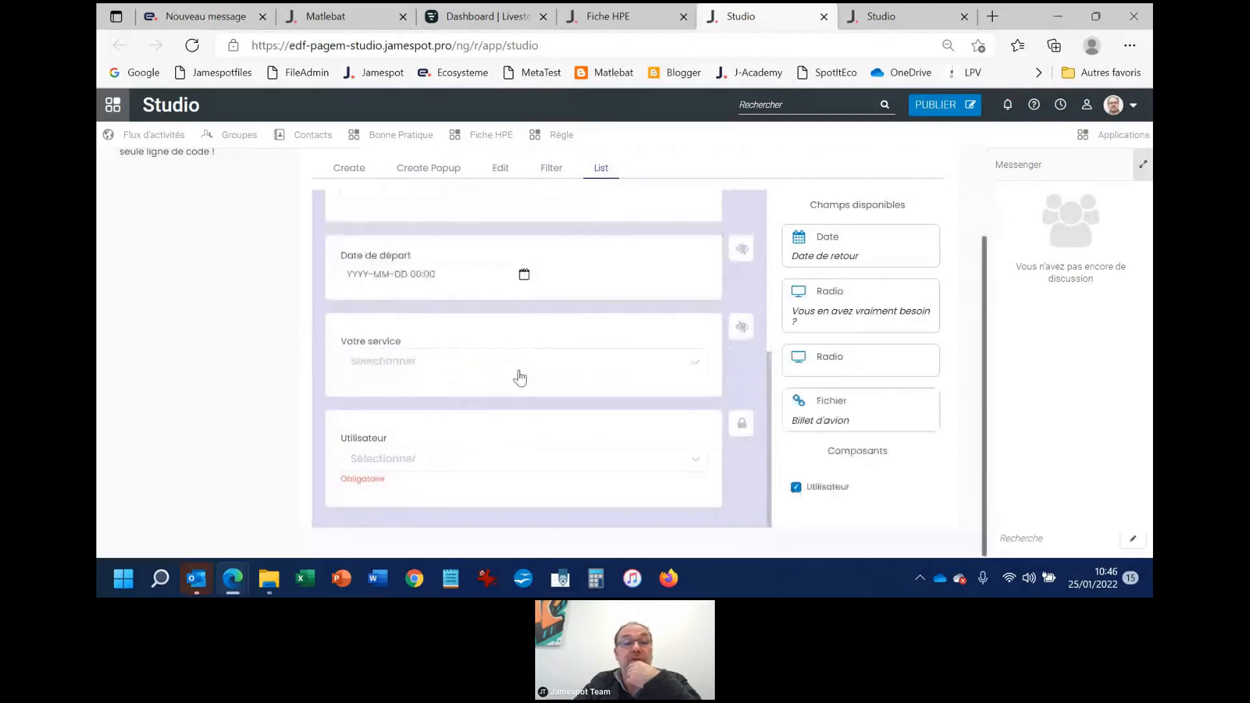
double_click(528, 405)
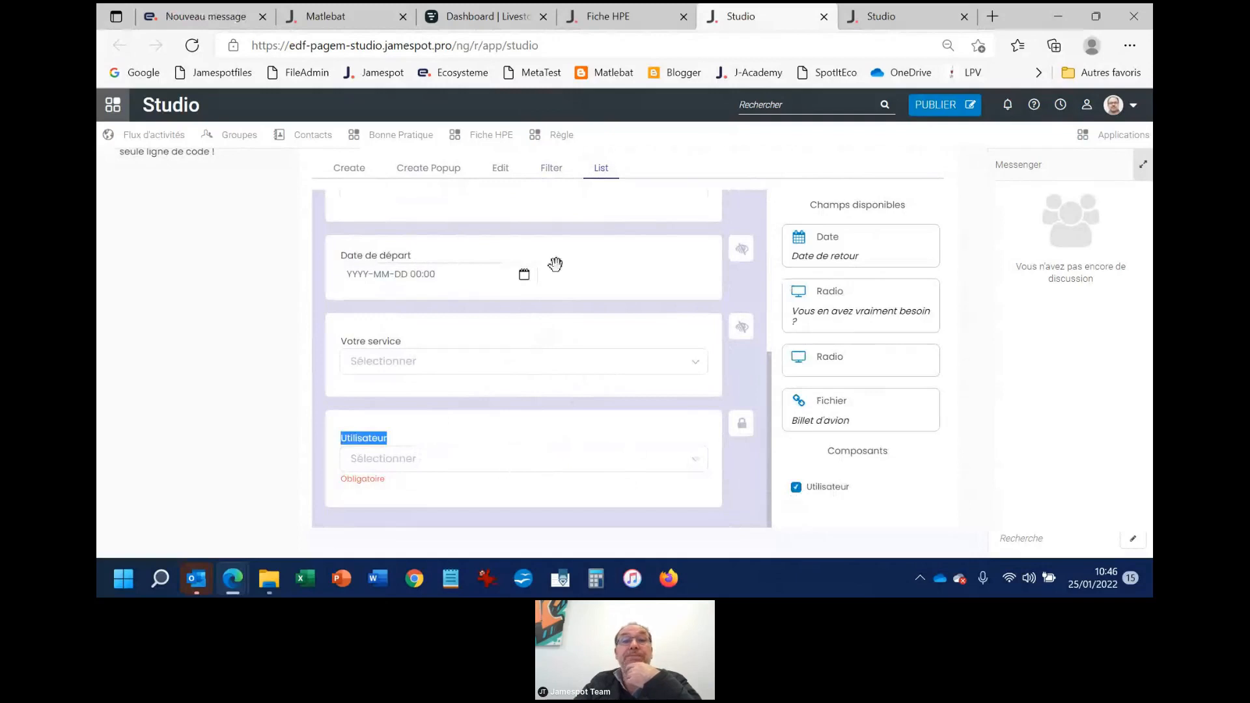
Open the installation summary of the Demande de vacances app down to the Installer pour setting
scroll(555, 264, up, 5)
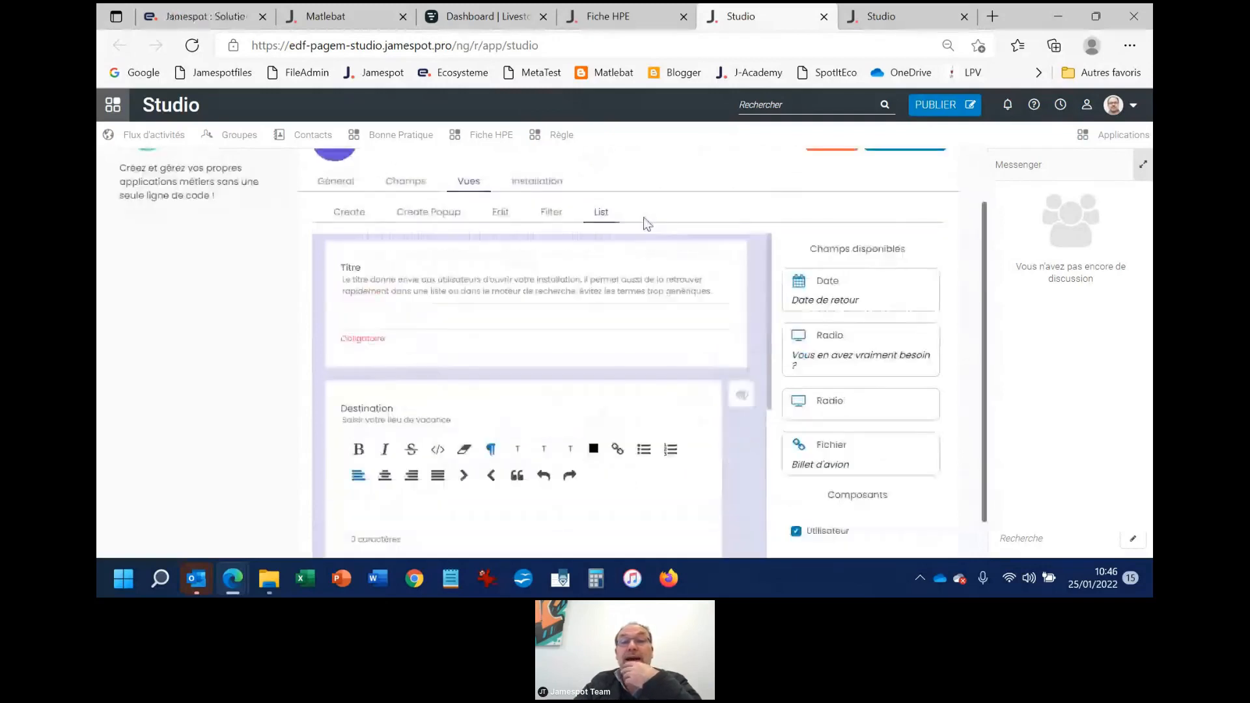
scroll(635, 300, up, 2)
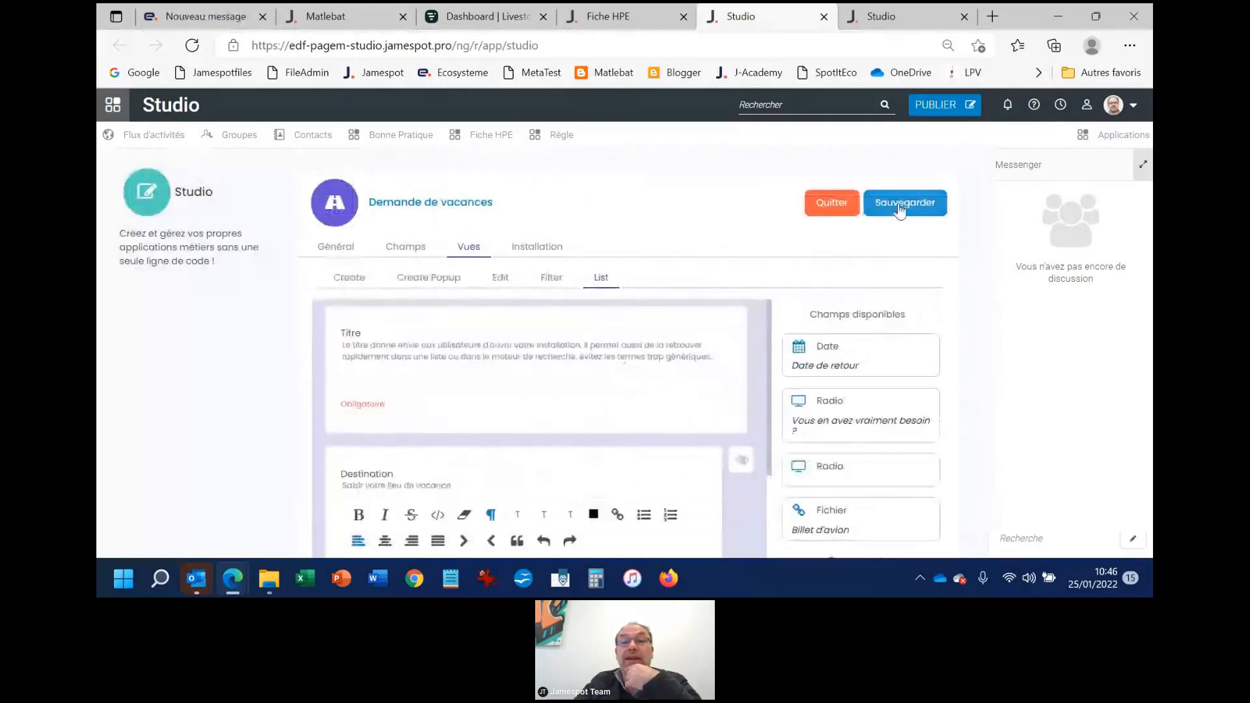
click(557, 256)
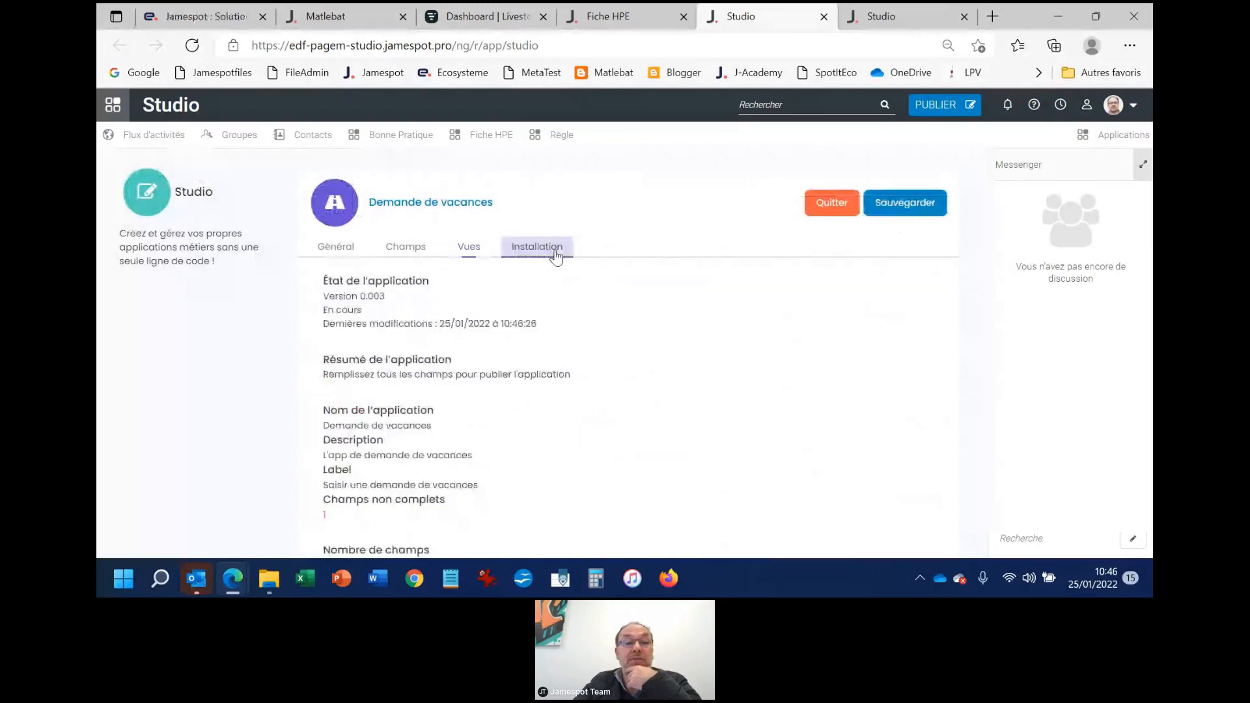
scroll(427, 378, down, 3)
Choose the group Gpe Test Fichier XML under Installer pour, and clear the selection again
click(465, 448)
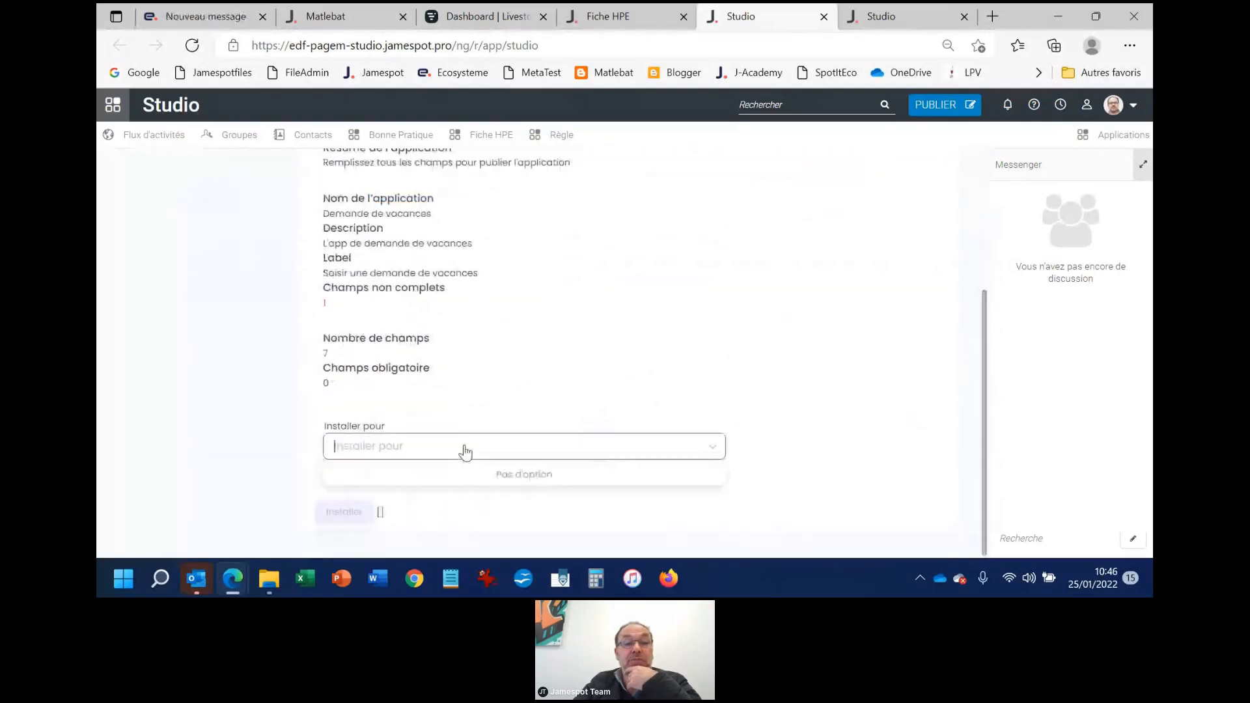
click(836, 413)
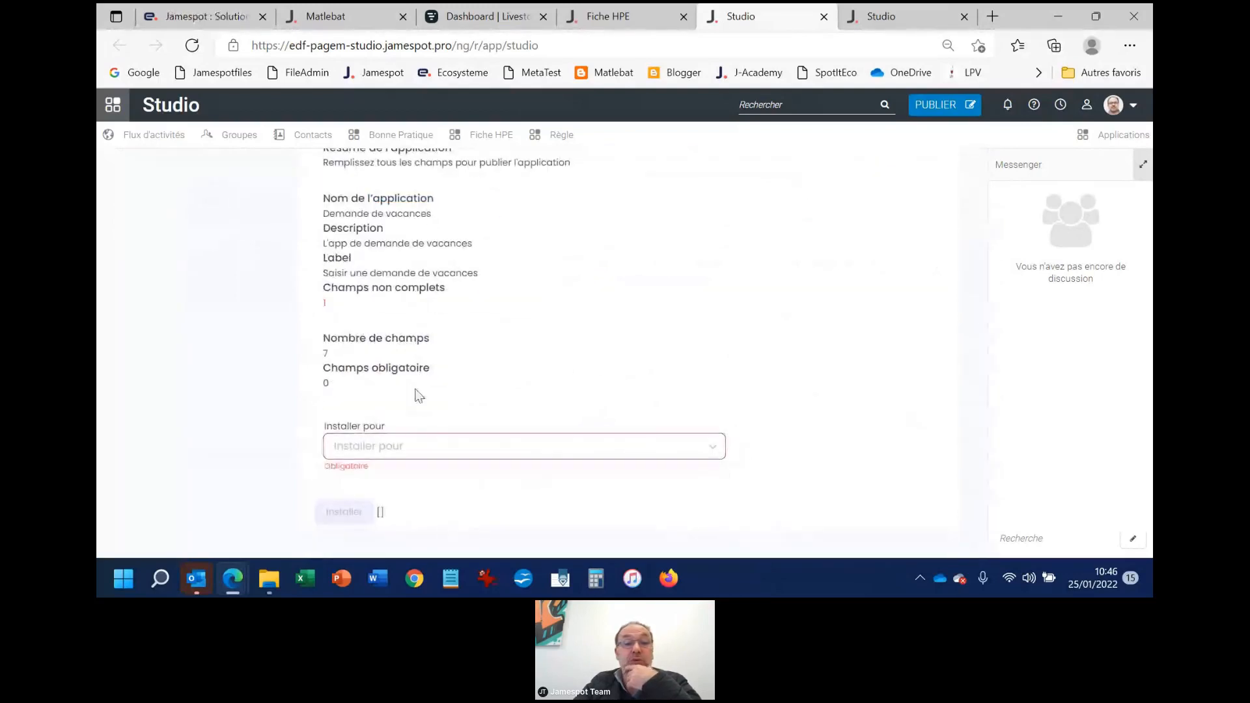
click(406, 459)
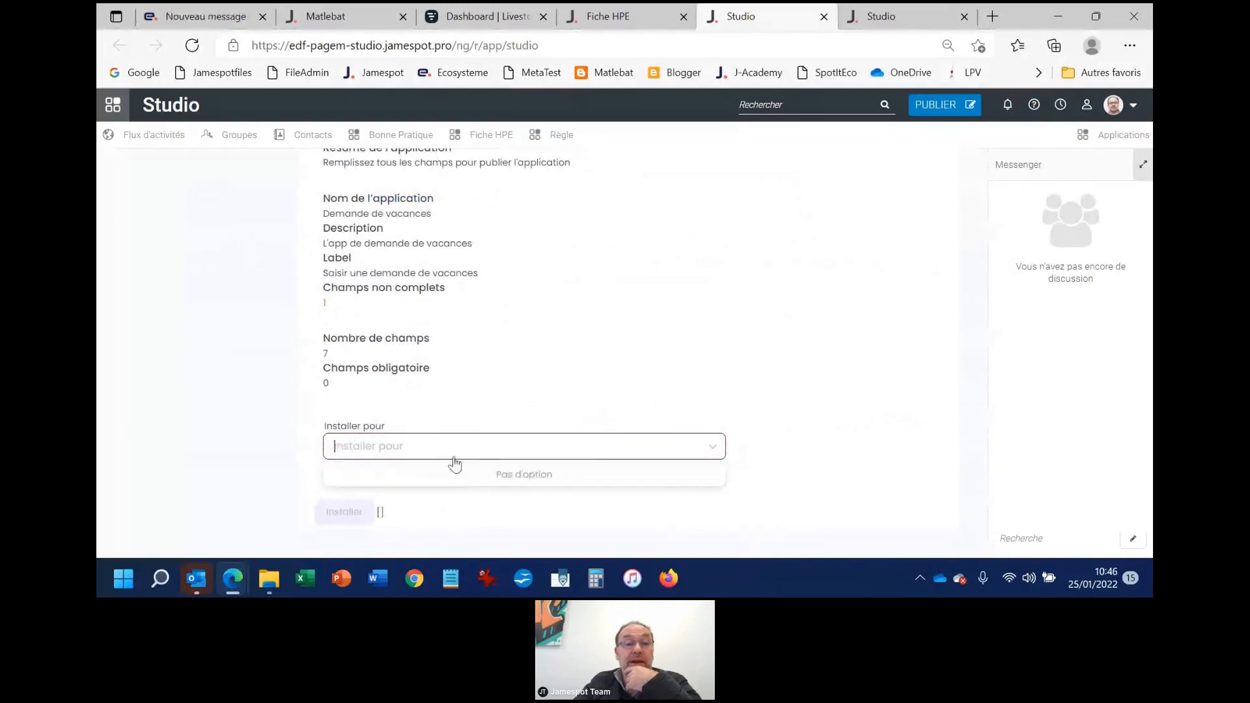
text(xml)
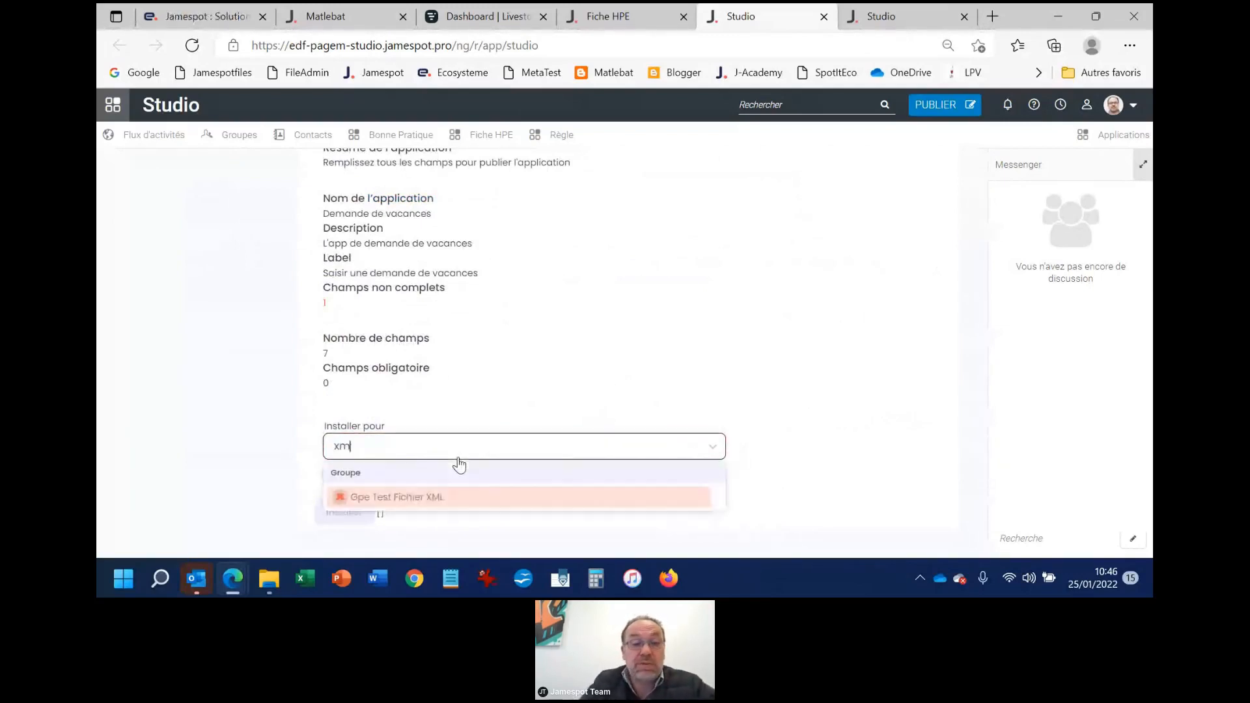
click(409, 499)
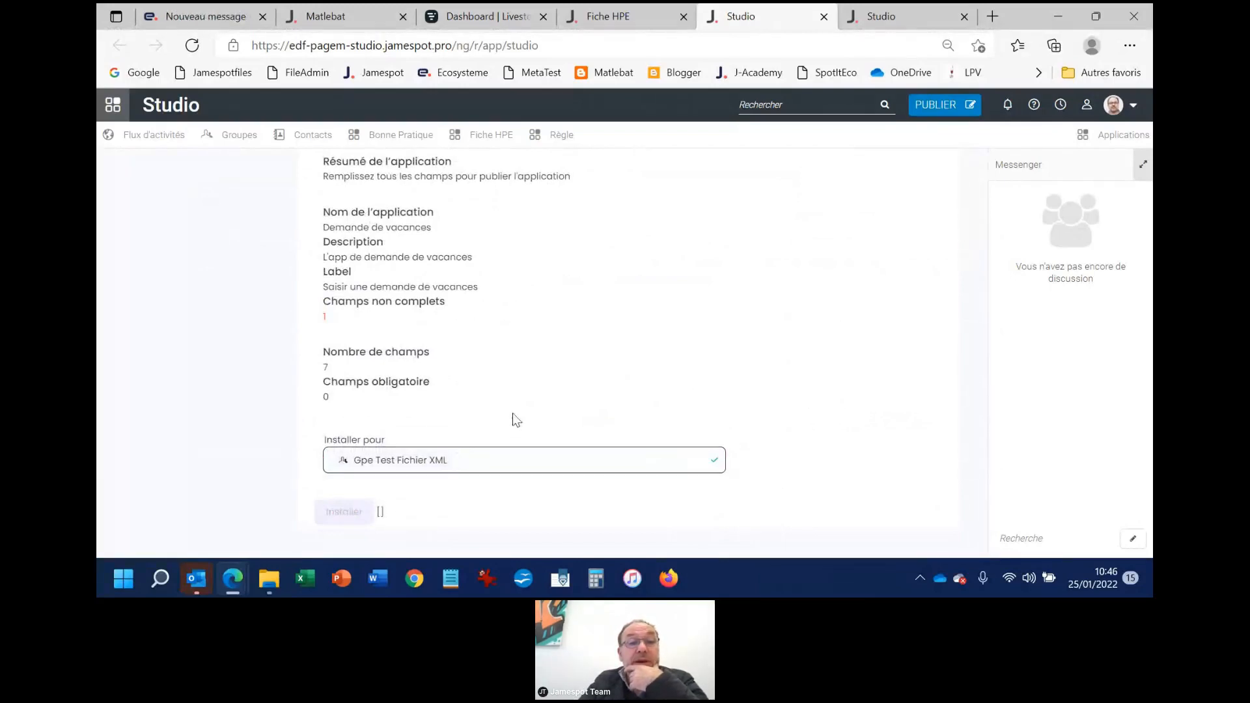
scroll(515, 420, up, 3)
scroll(454, 323, down, 3)
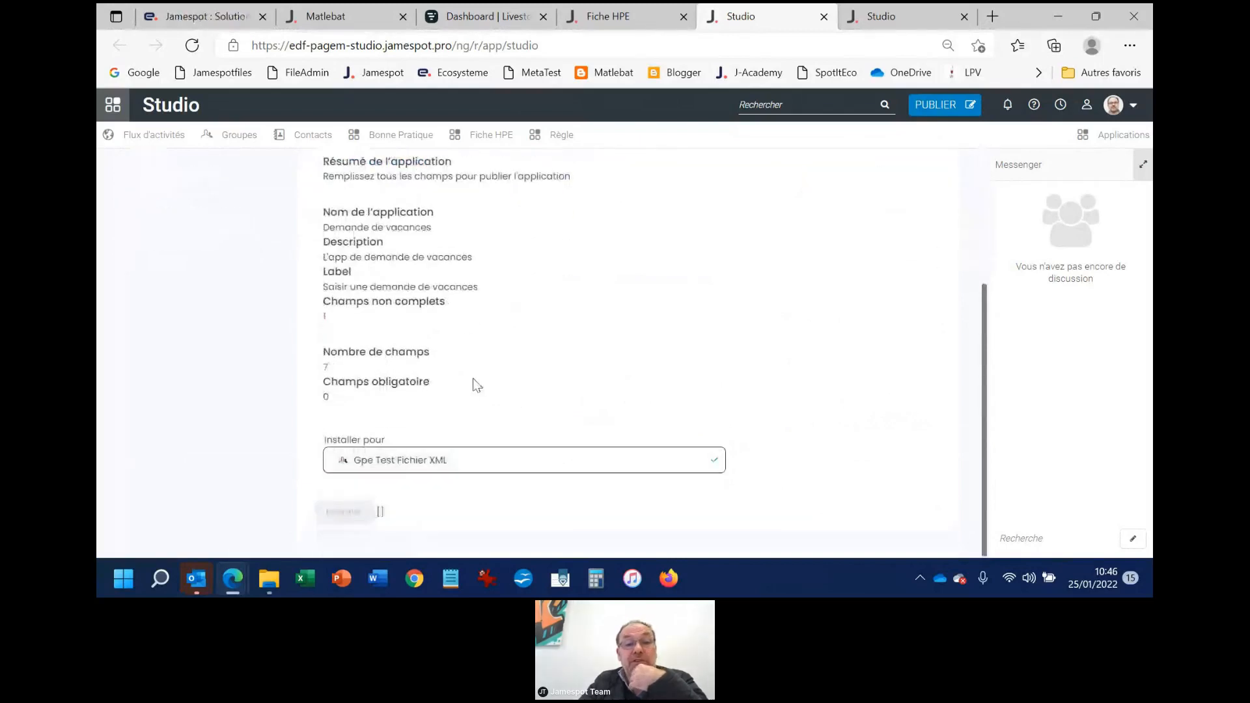
click(707, 460)
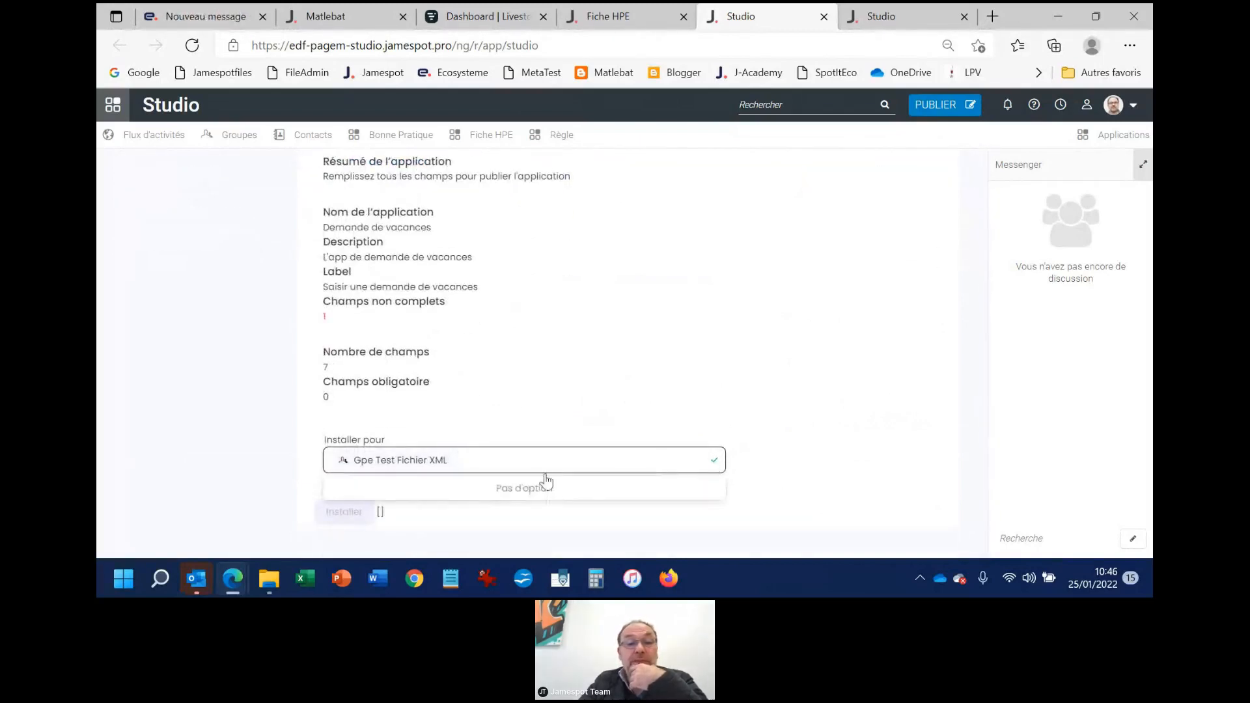
click(381, 461)
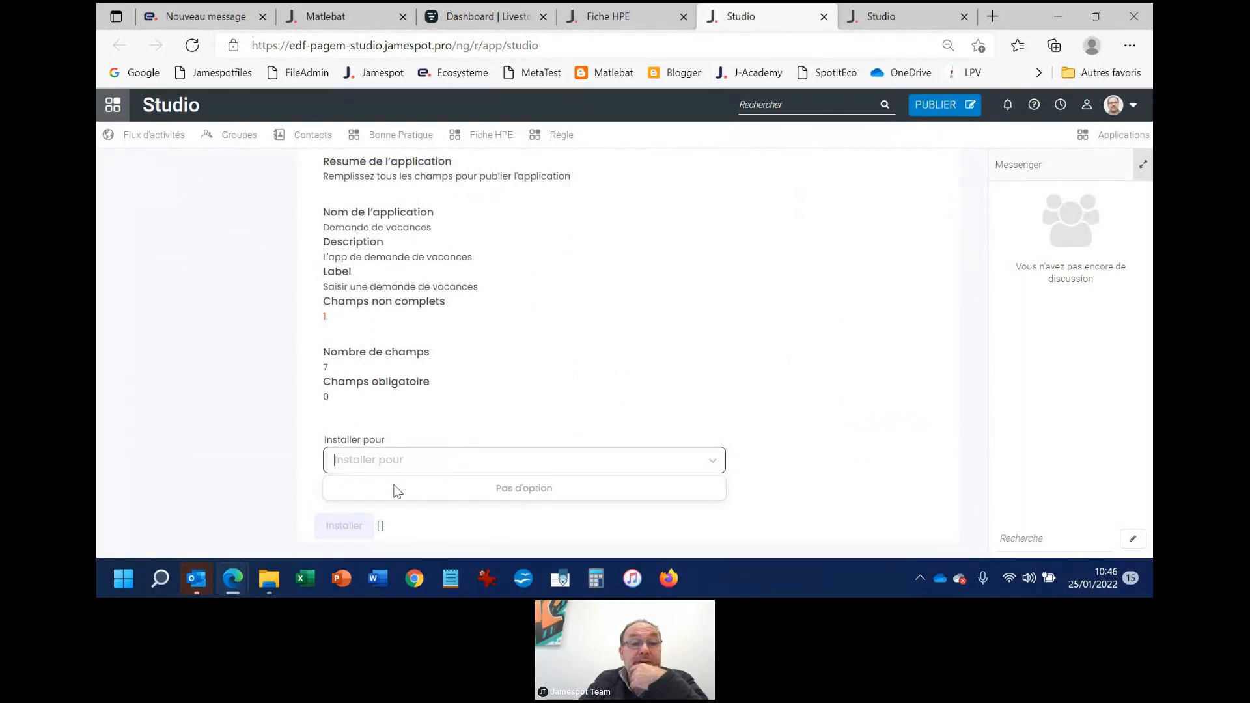
click(424, 541)
Save the Demande de vacances app from its installation summary
scroll(528, 428, up, 3)
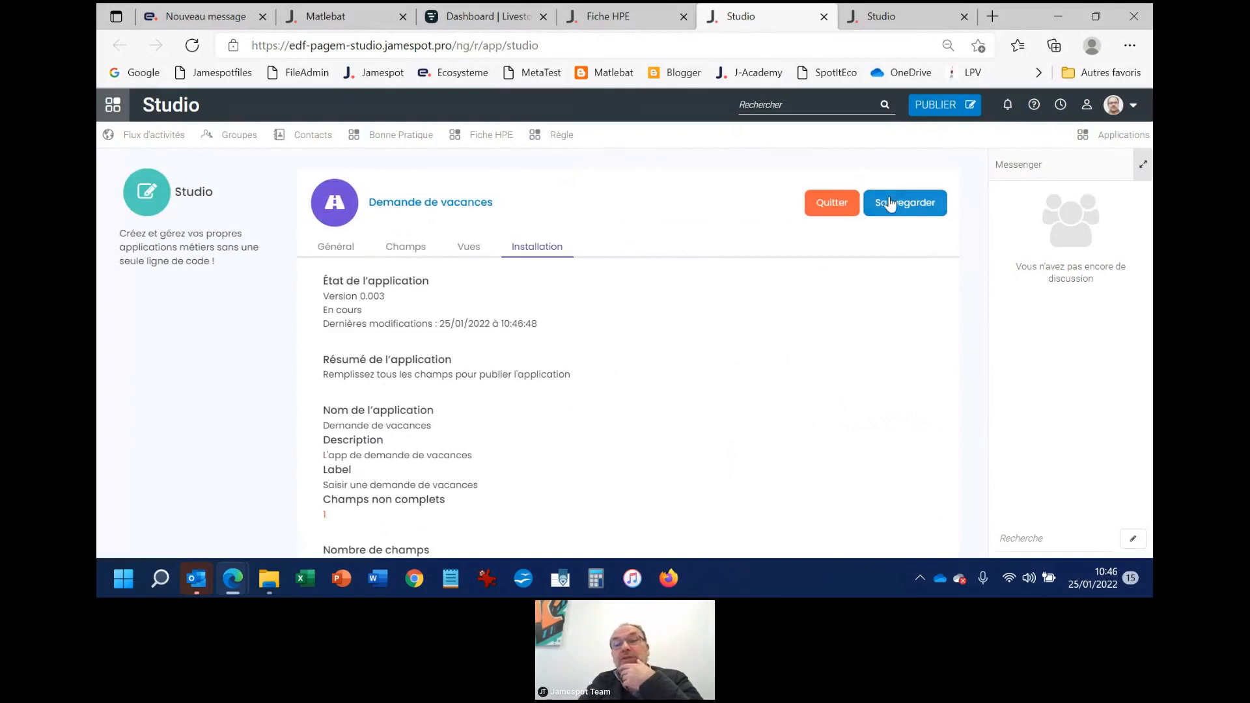
click(894, 205)
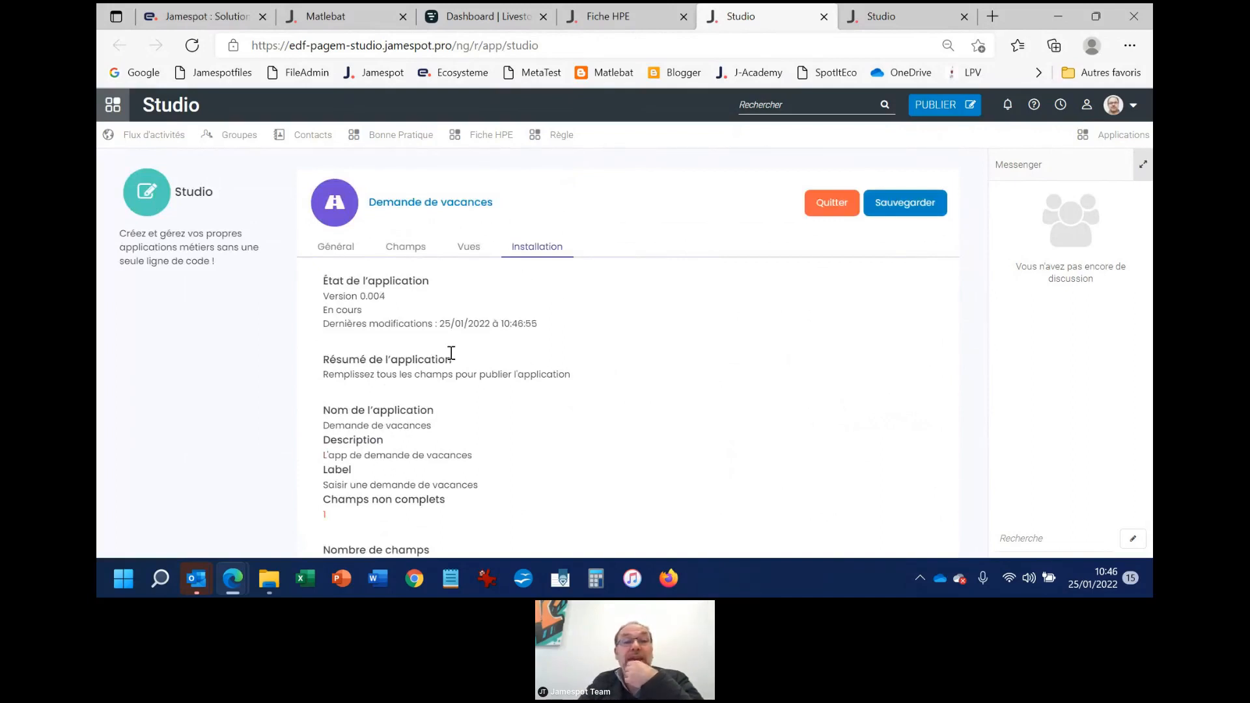
Search the Installer pour targets for "xml", reselect the Gpe Test Fichier XML group and remove it
scroll(452, 353, down, 3)
click(457, 448)
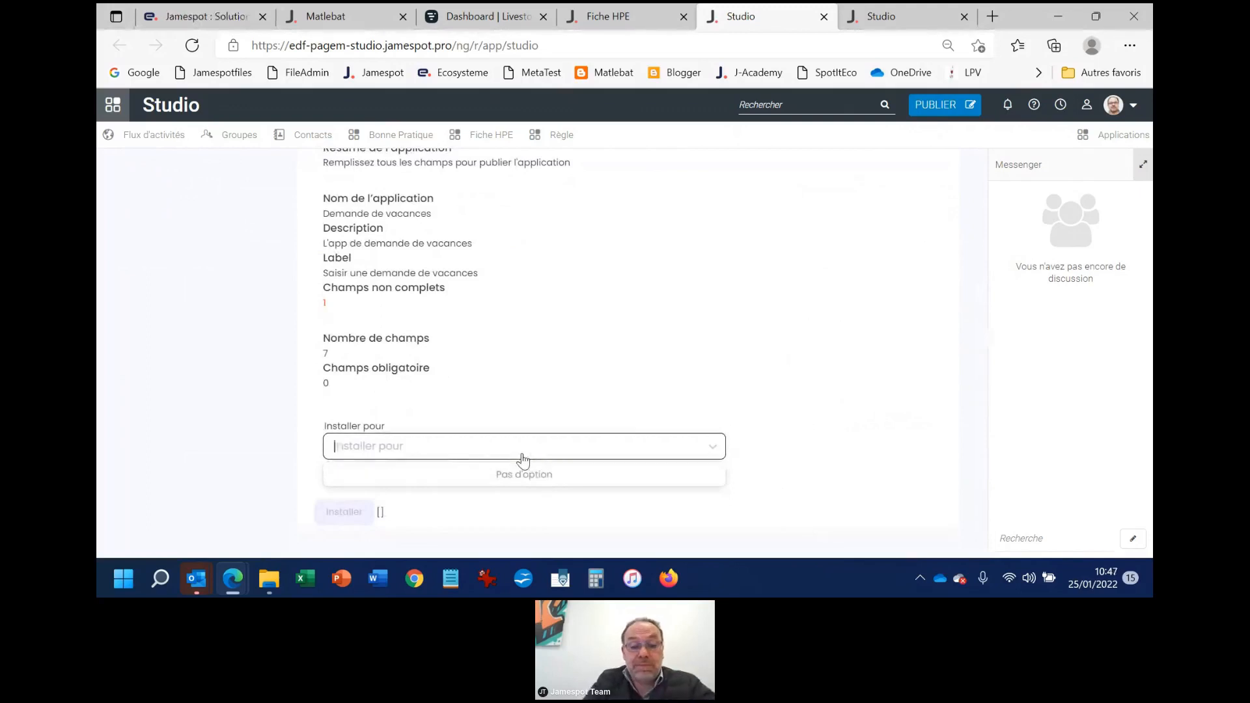
text(t)
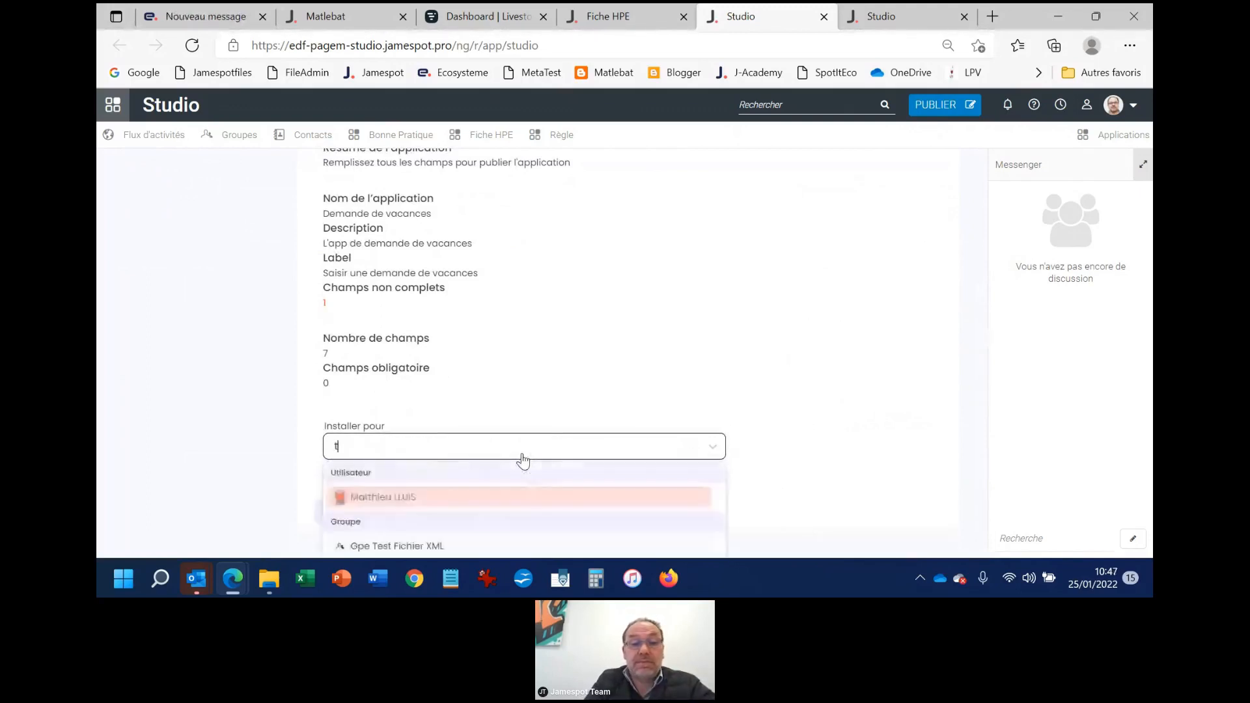
key(BackSpace)
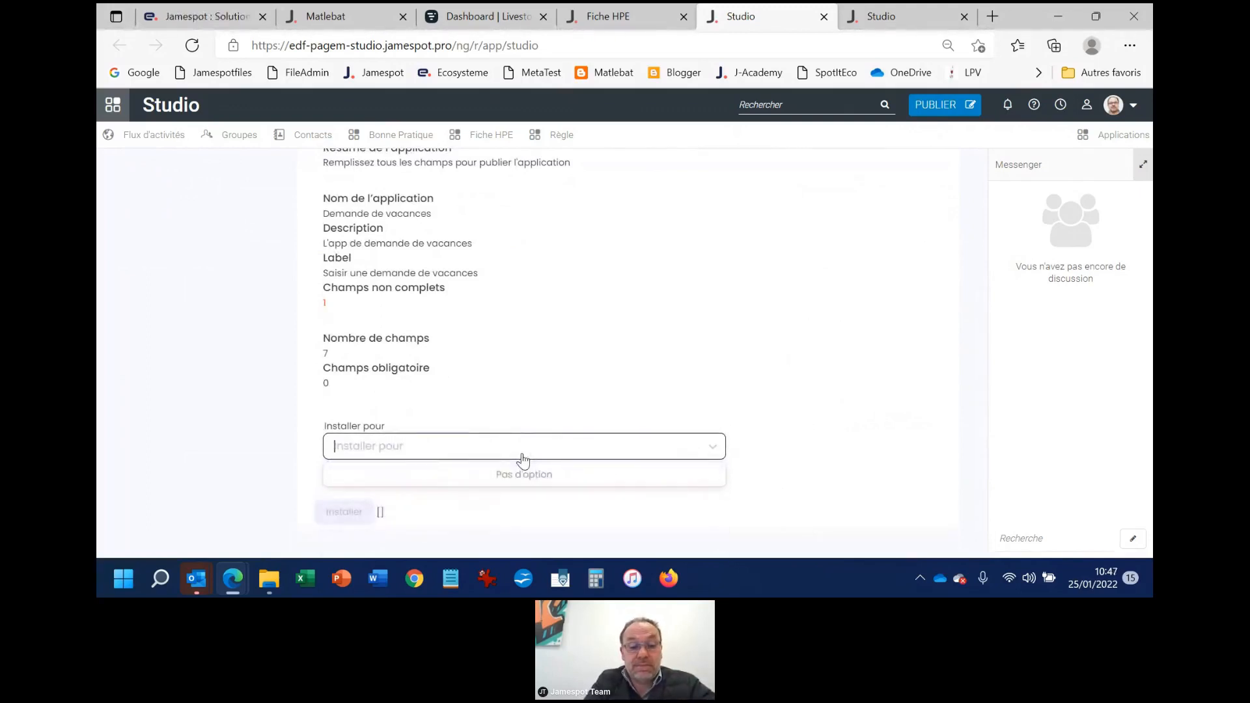
text(xml)
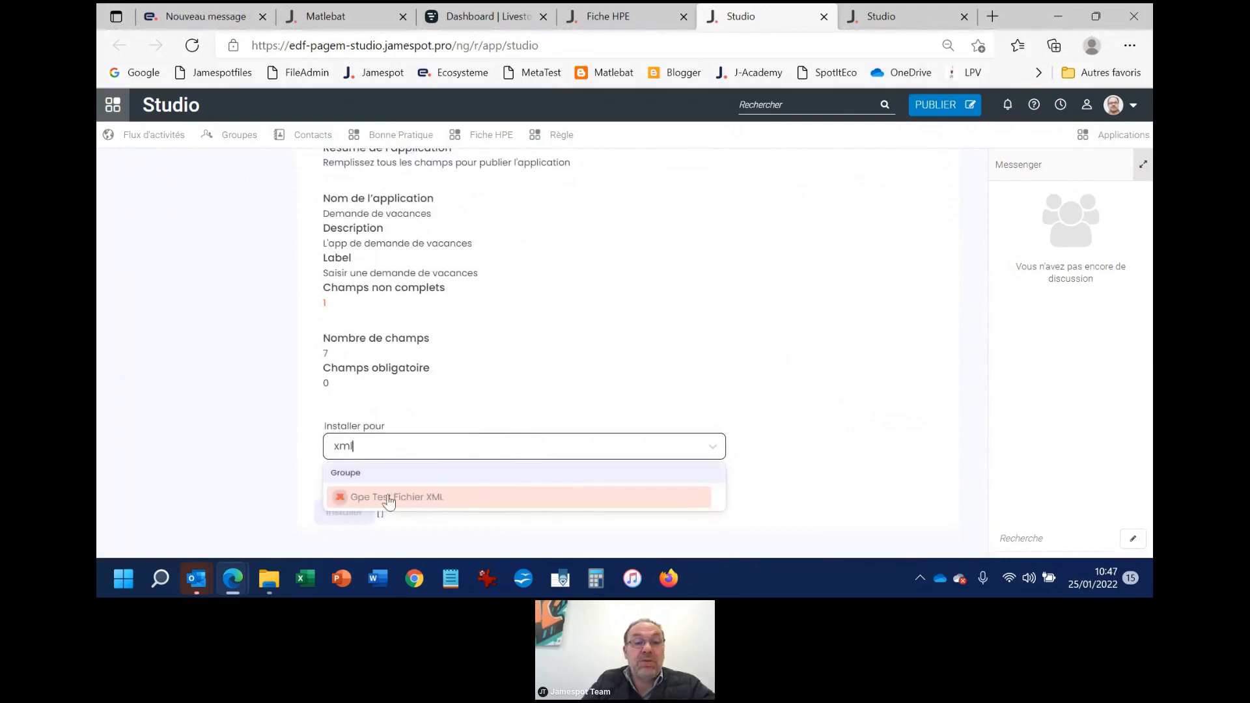
click(338, 499)
click(343, 461)
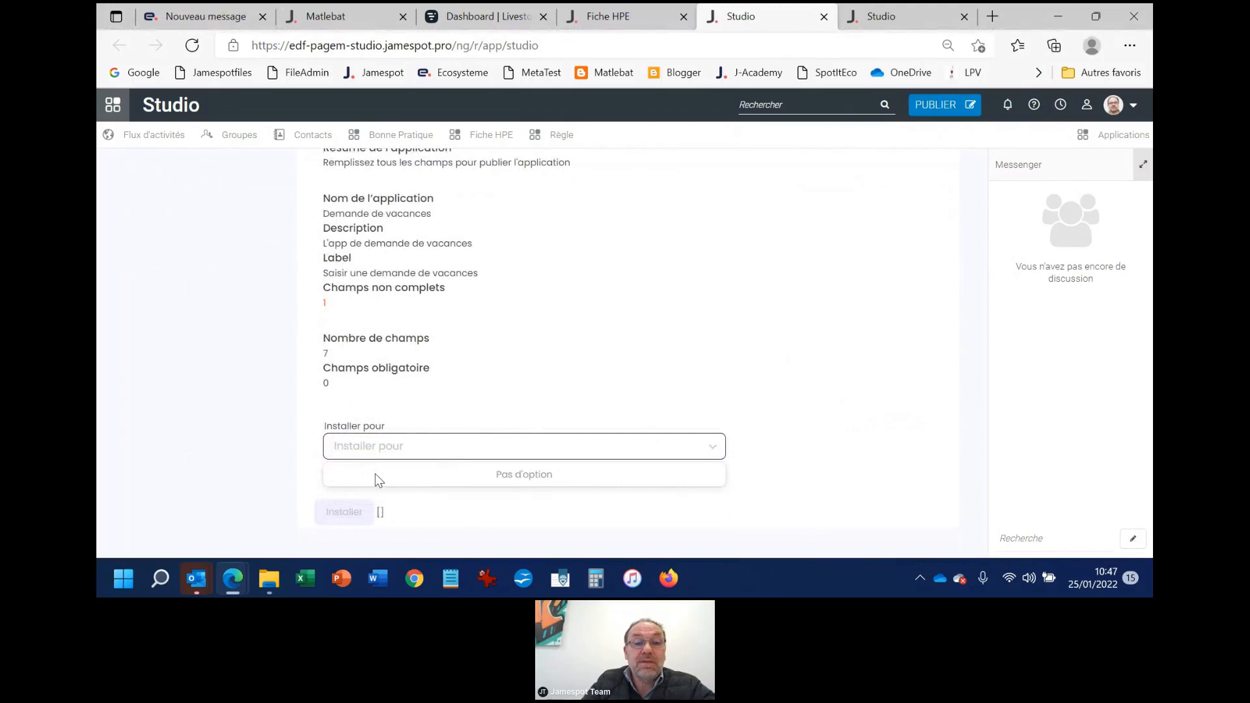
Set Installer pour to the group Gpe Test Fichier XML
click(713, 450)
click(715, 451)
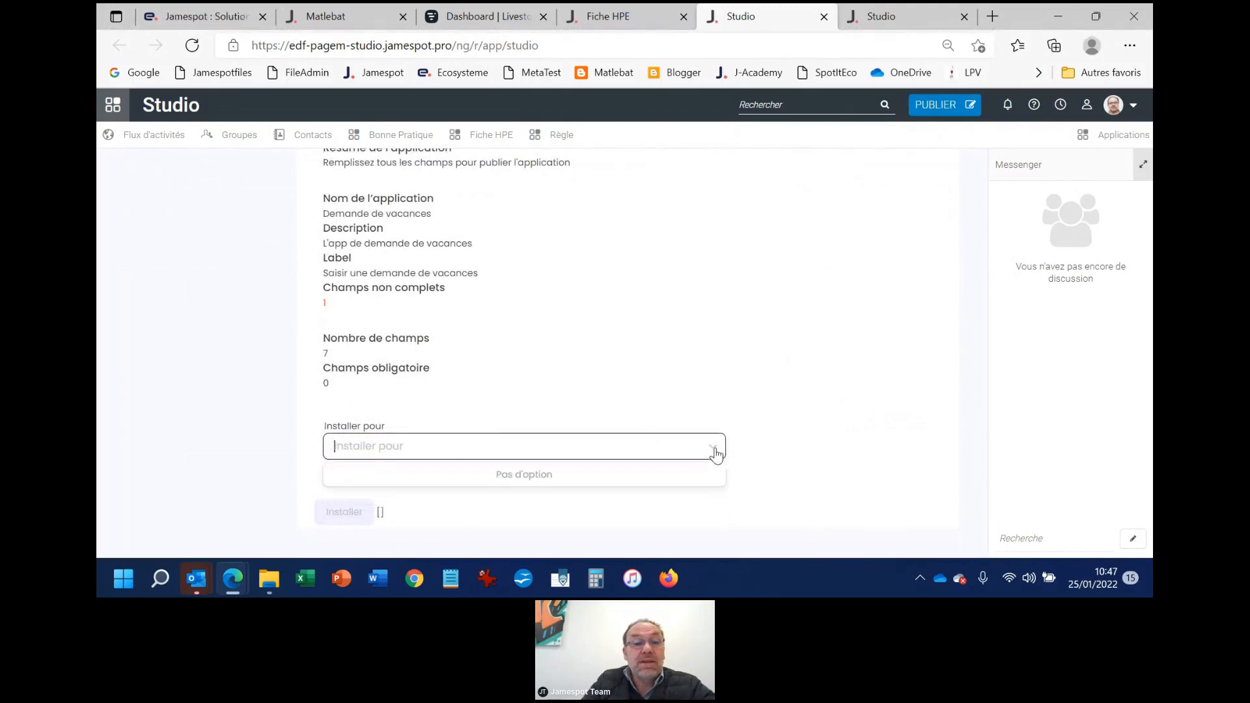
click(715, 452)
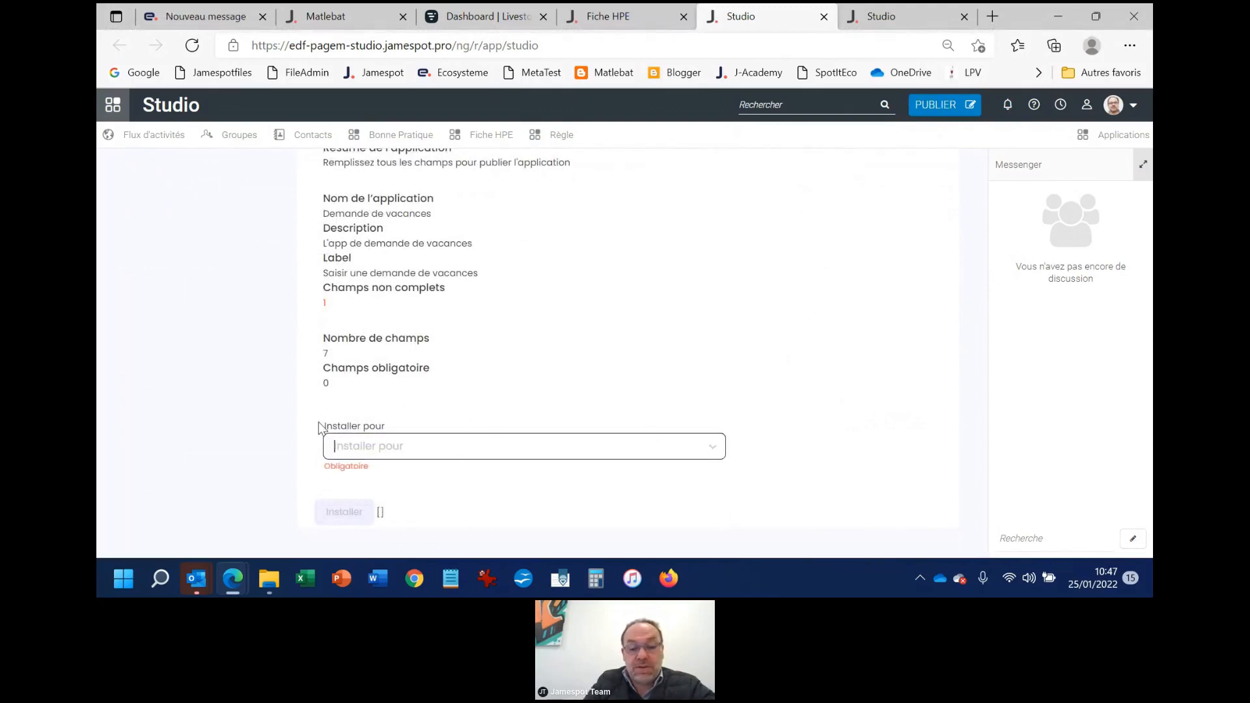
text(X)
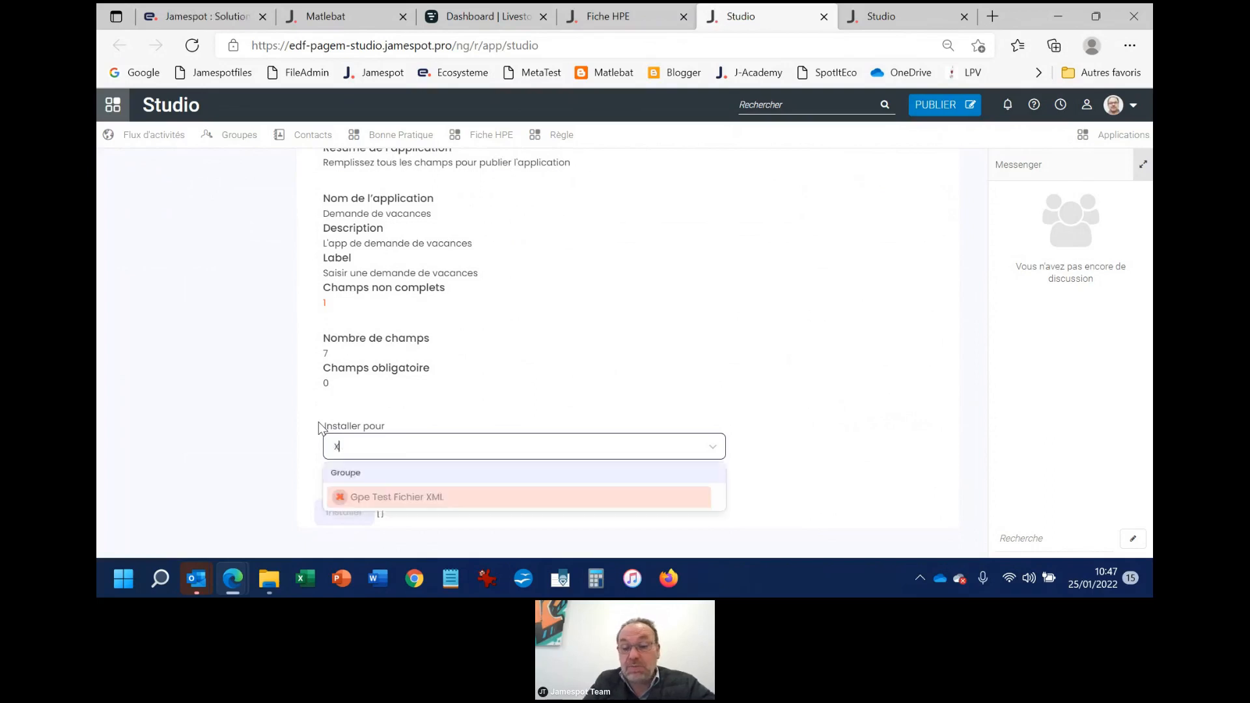
click(399, 498)
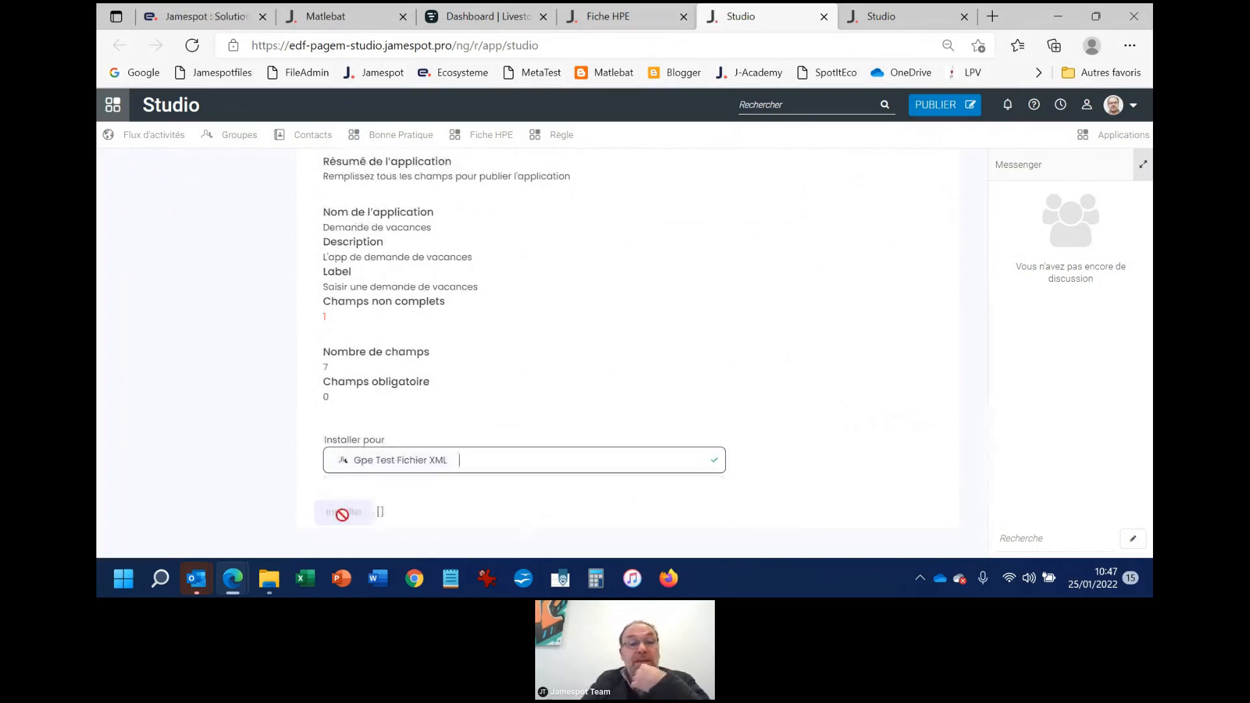
Check the app's general identity, name, description and label settings, and save the app
scroll(554, 417, up, 2)
scroll(592, 414, up, 3)
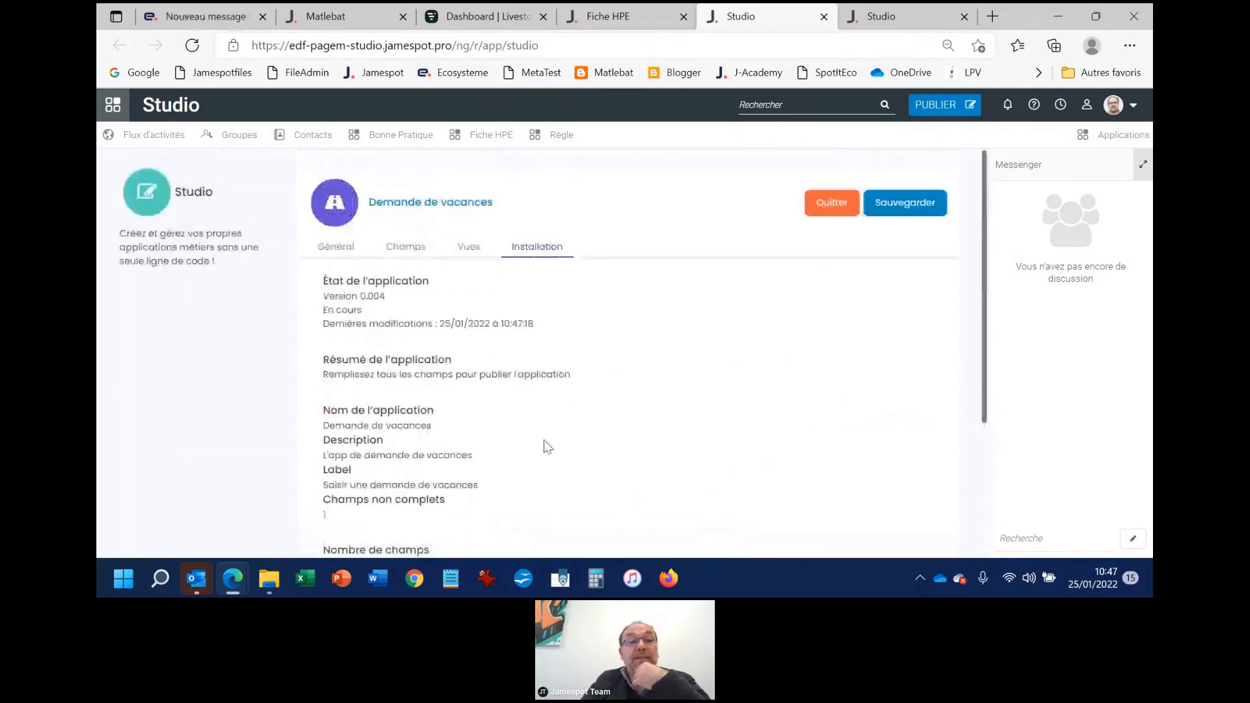
click(336, 246)
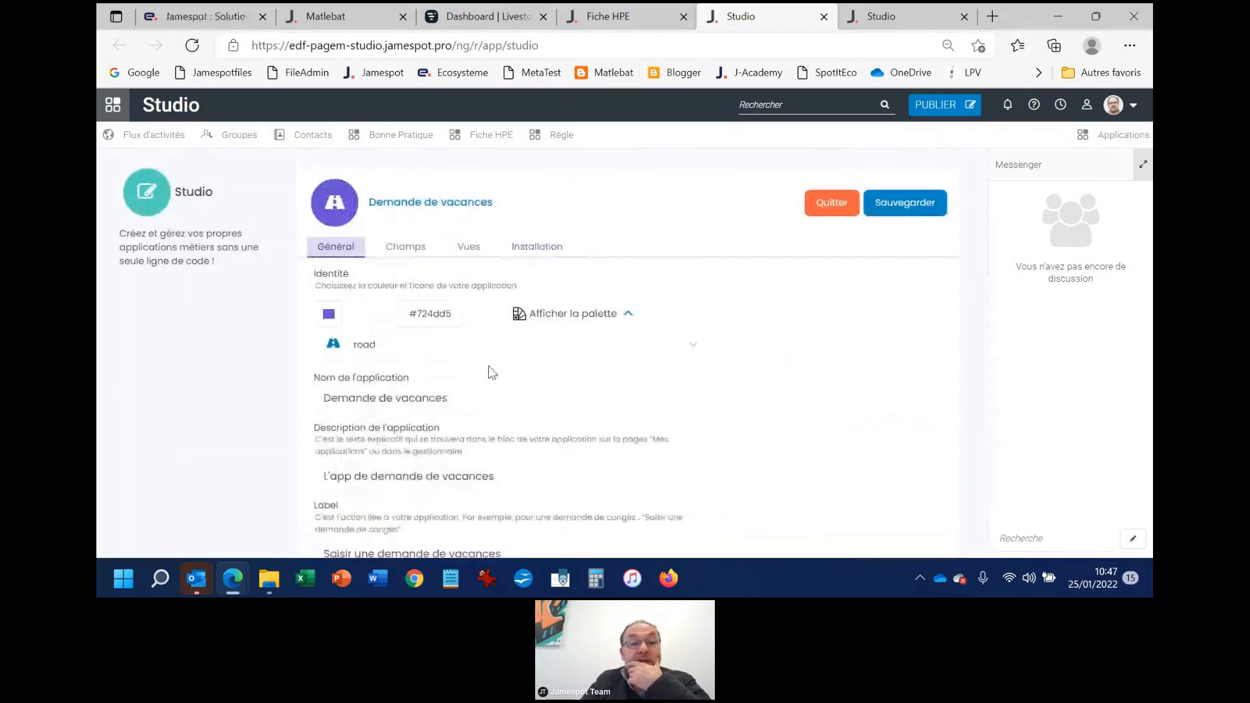
scroll(492, 373, down, 2)
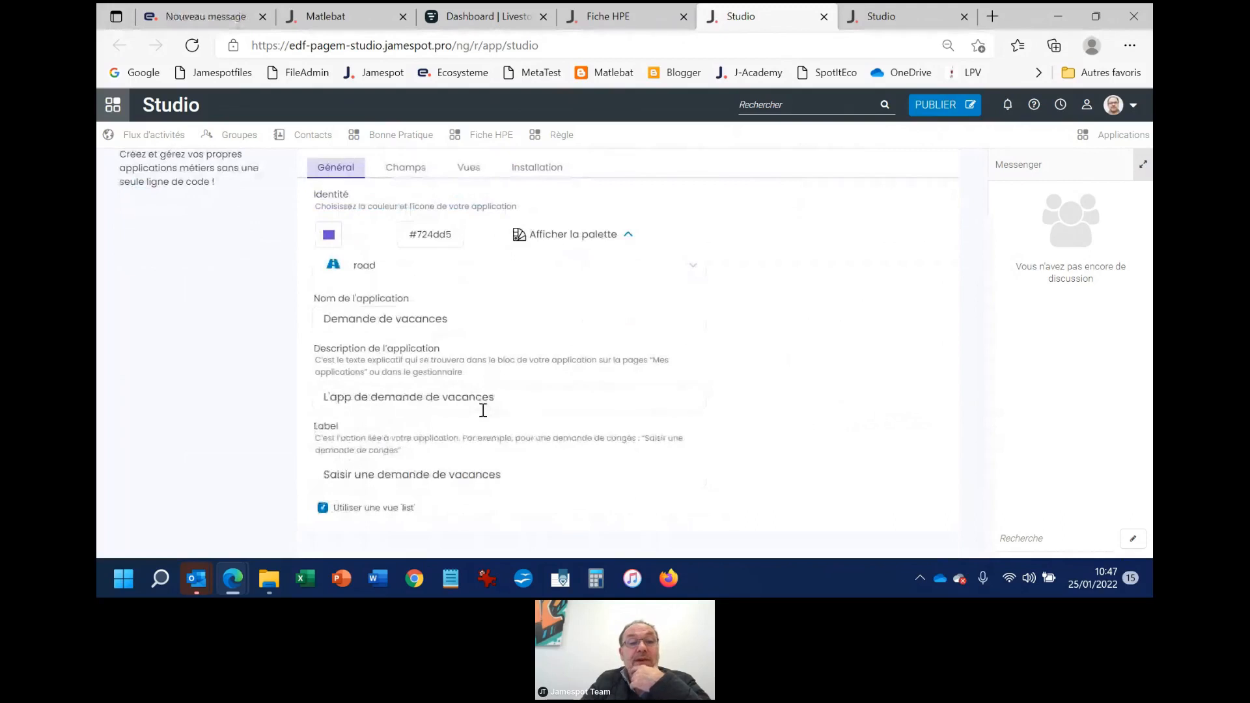
scroll(511, 440, up, 1)
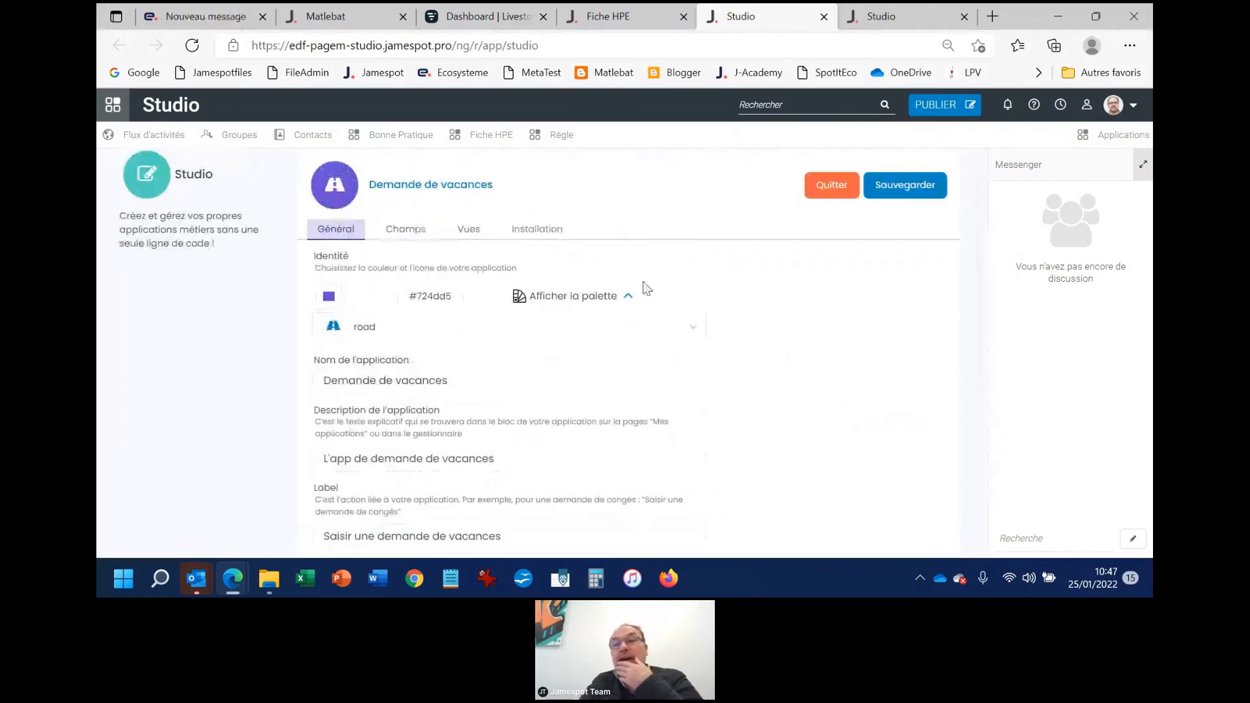
click(916, 186)
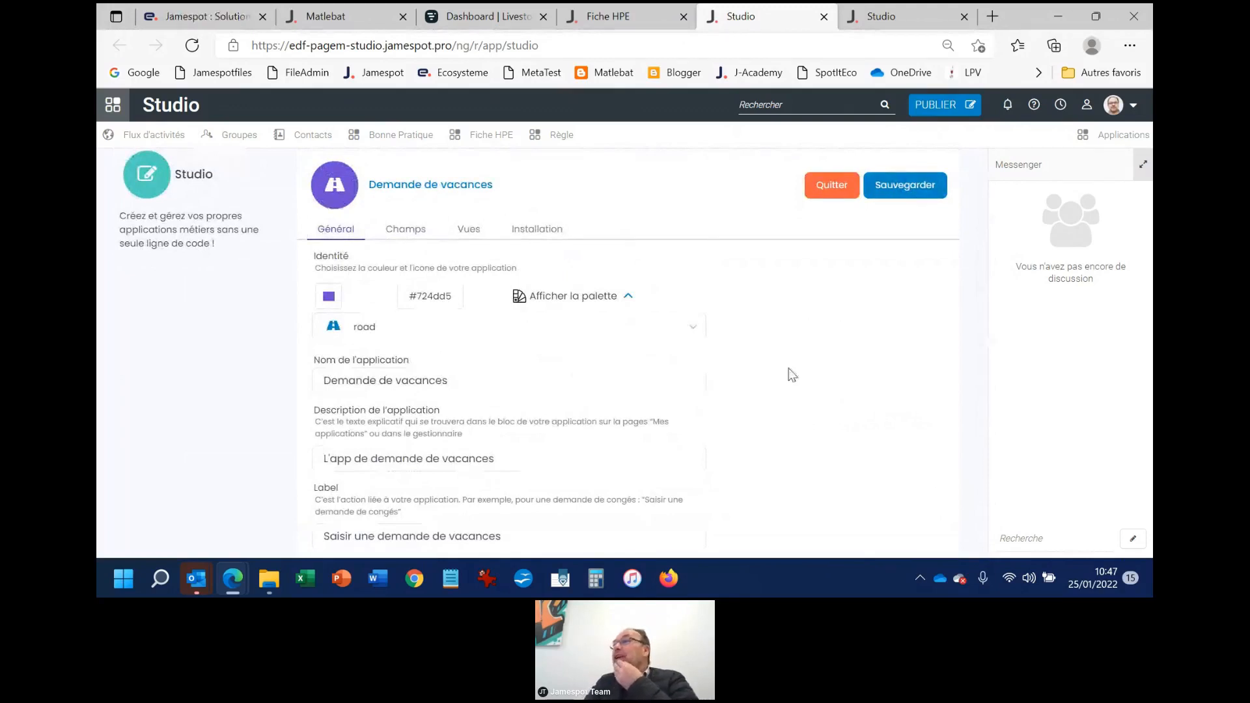
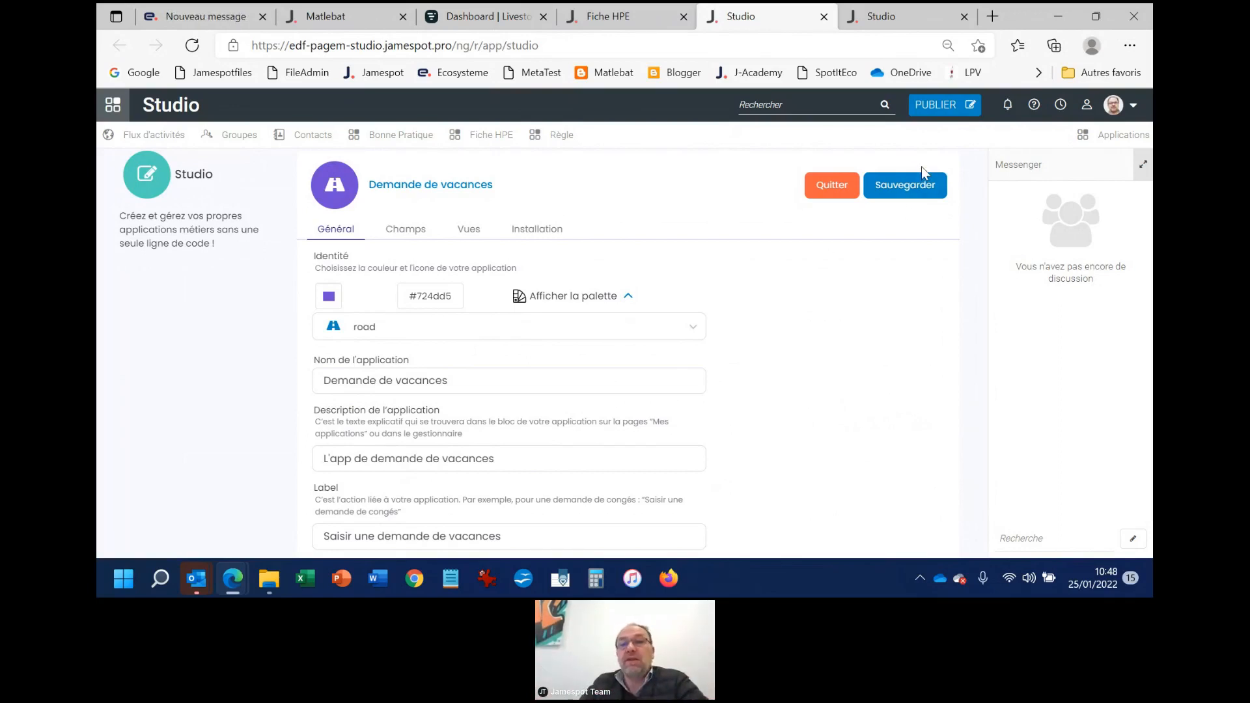
Check the Demande de vacances installation summary and its Installer pour group, saving the app again
click(537, 229)
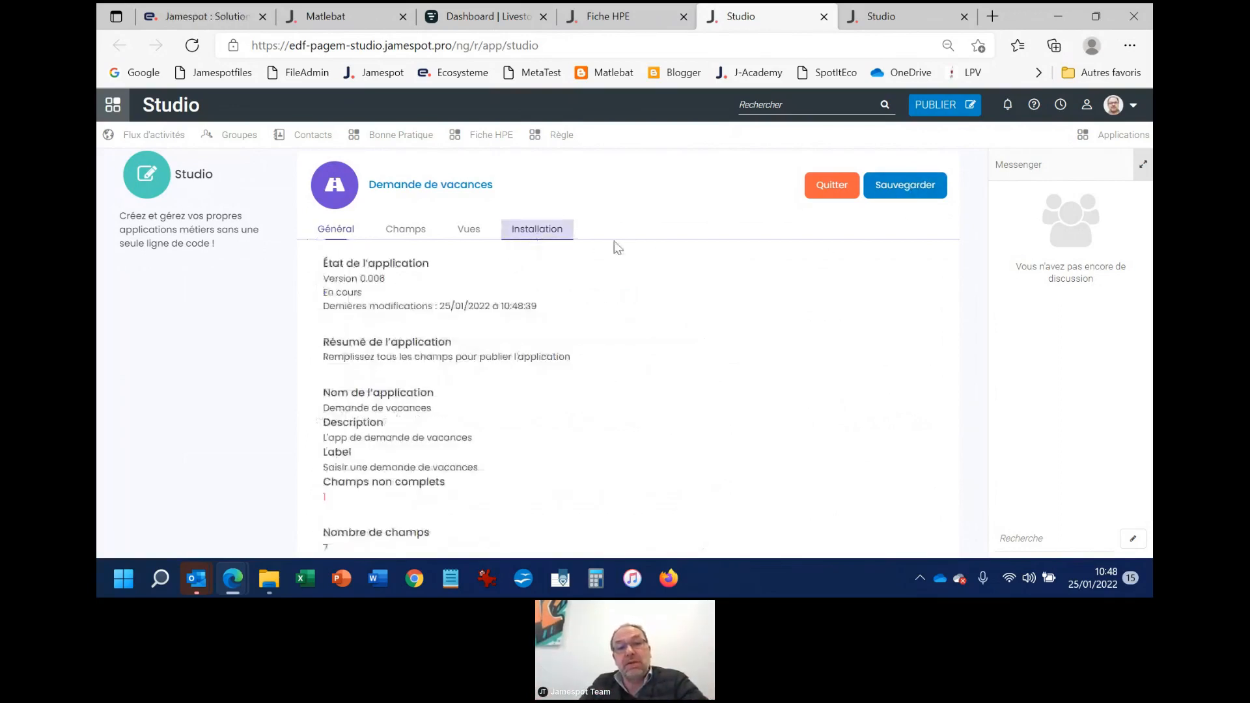
scroll(645, 317, down, 1)
scroll(647, 318, down, 2)
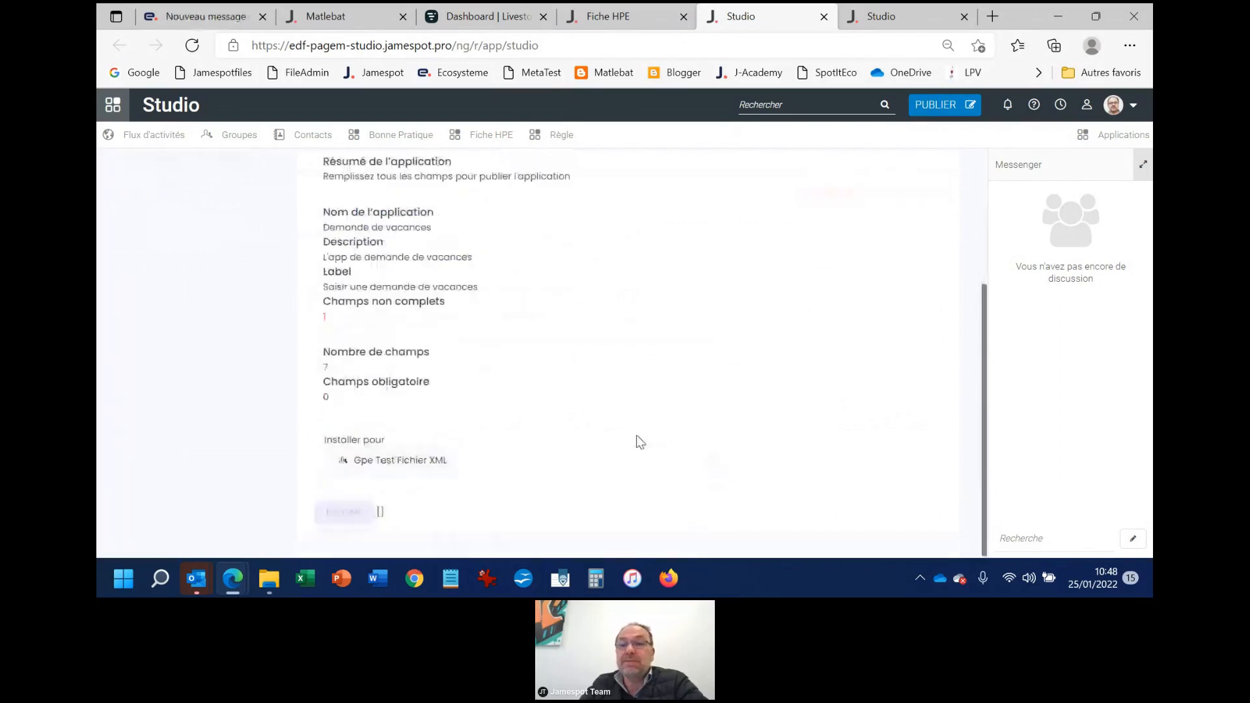
scroll(763, 420, up, 3)
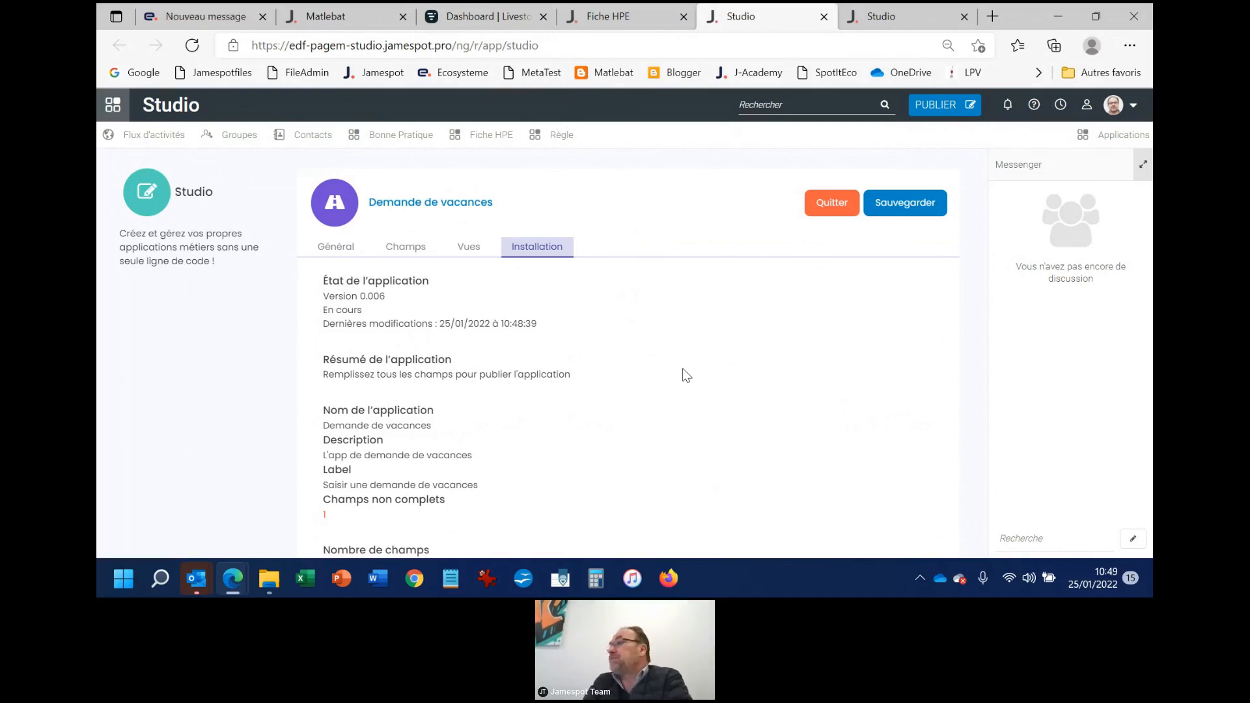
click(903, 209)
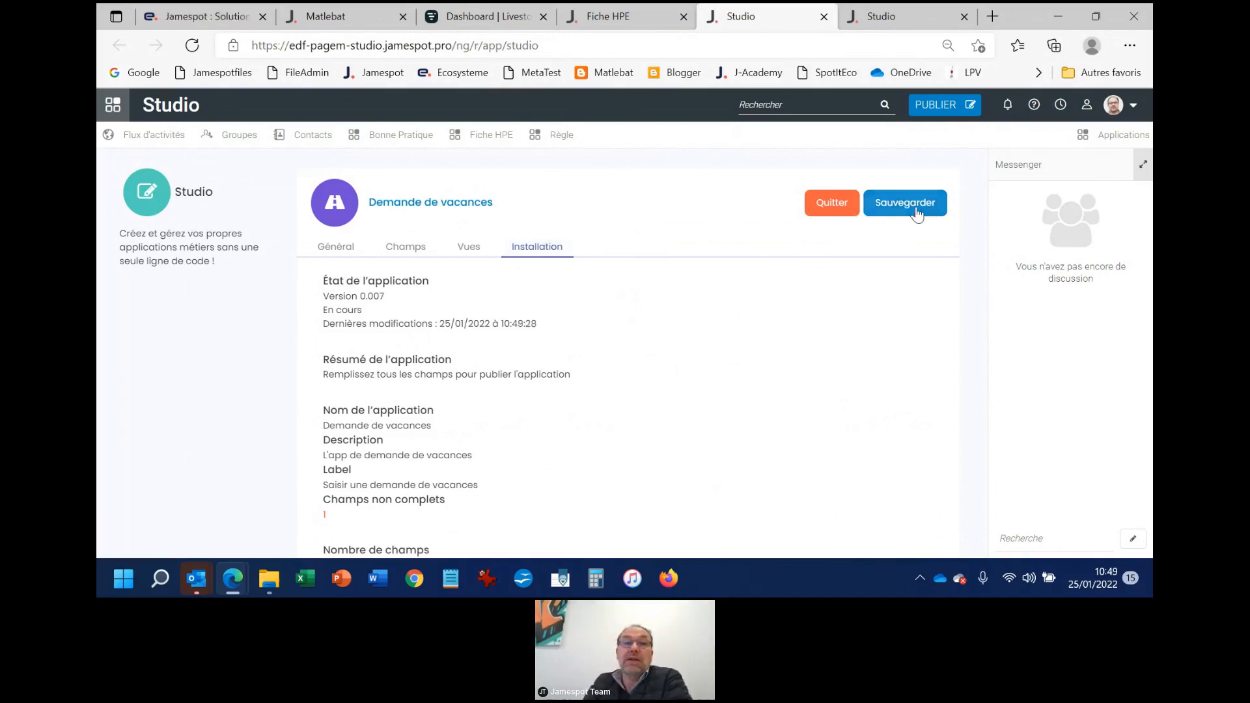
scroll(518, 390, down, 3)
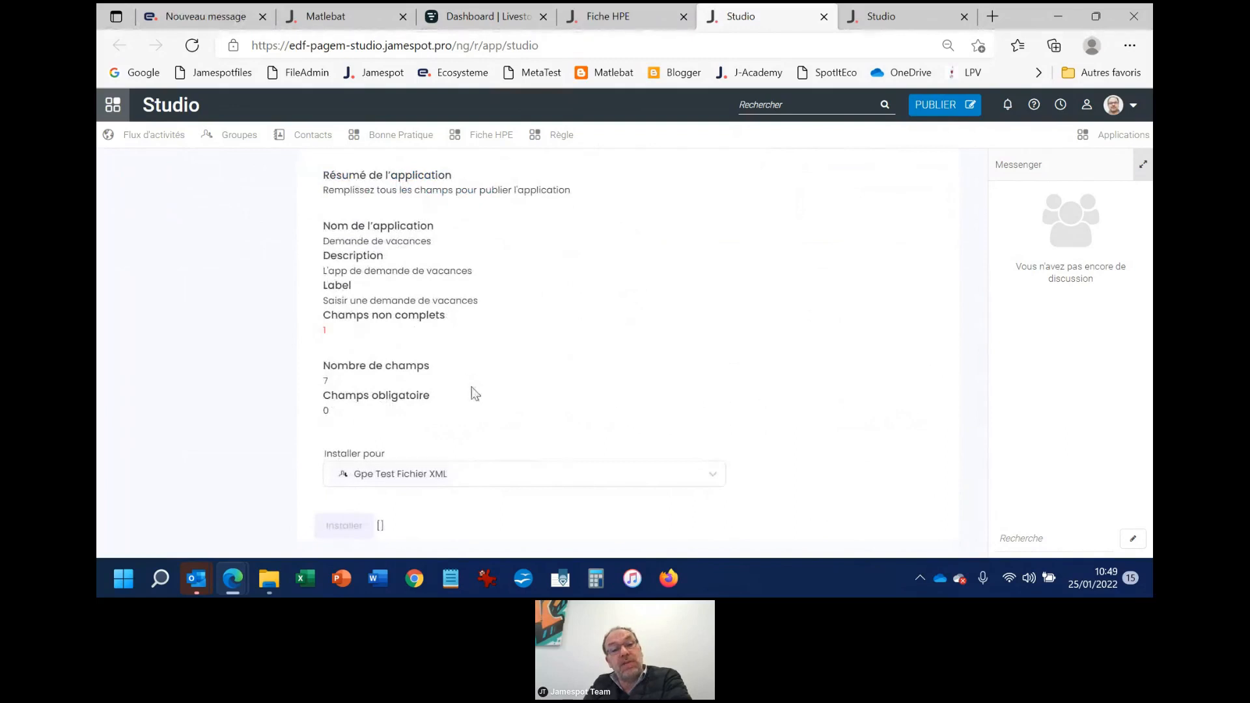
scroll(483, 390, up, 1)
scroll(480, 388, up, 2)
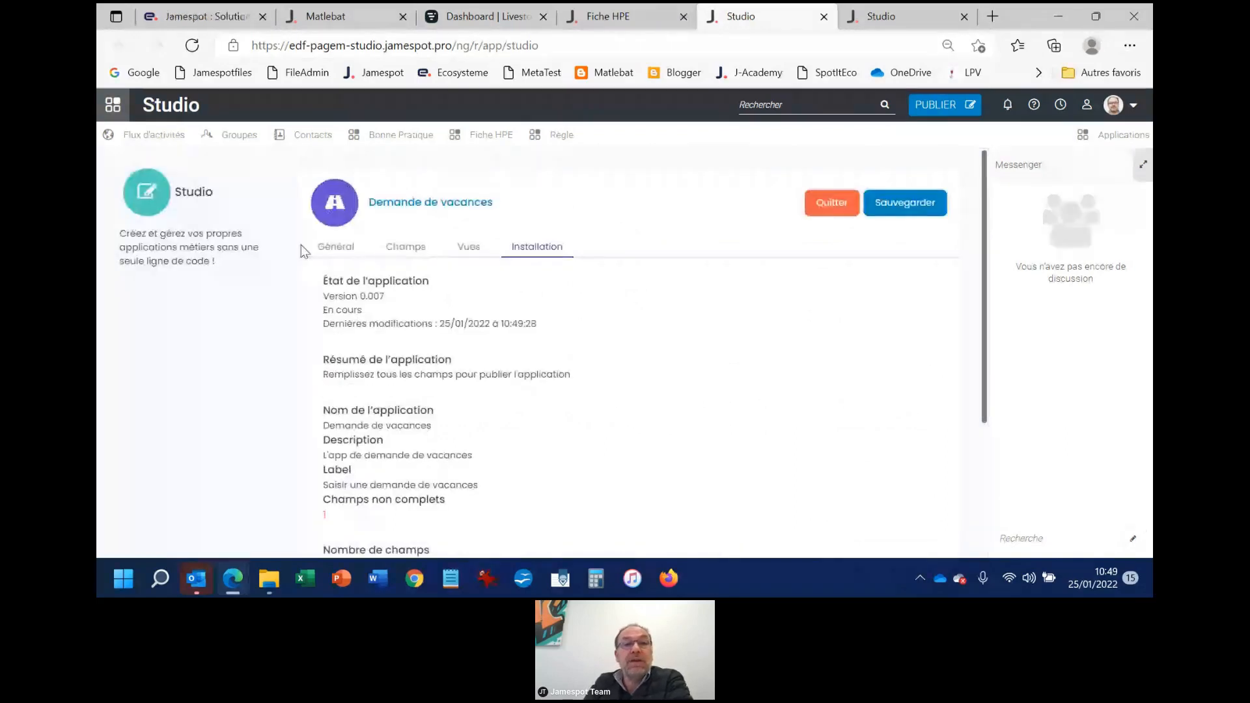
Review the fields and components of the app's List, Filter, Edit and Create Popup views
click(469, 247)
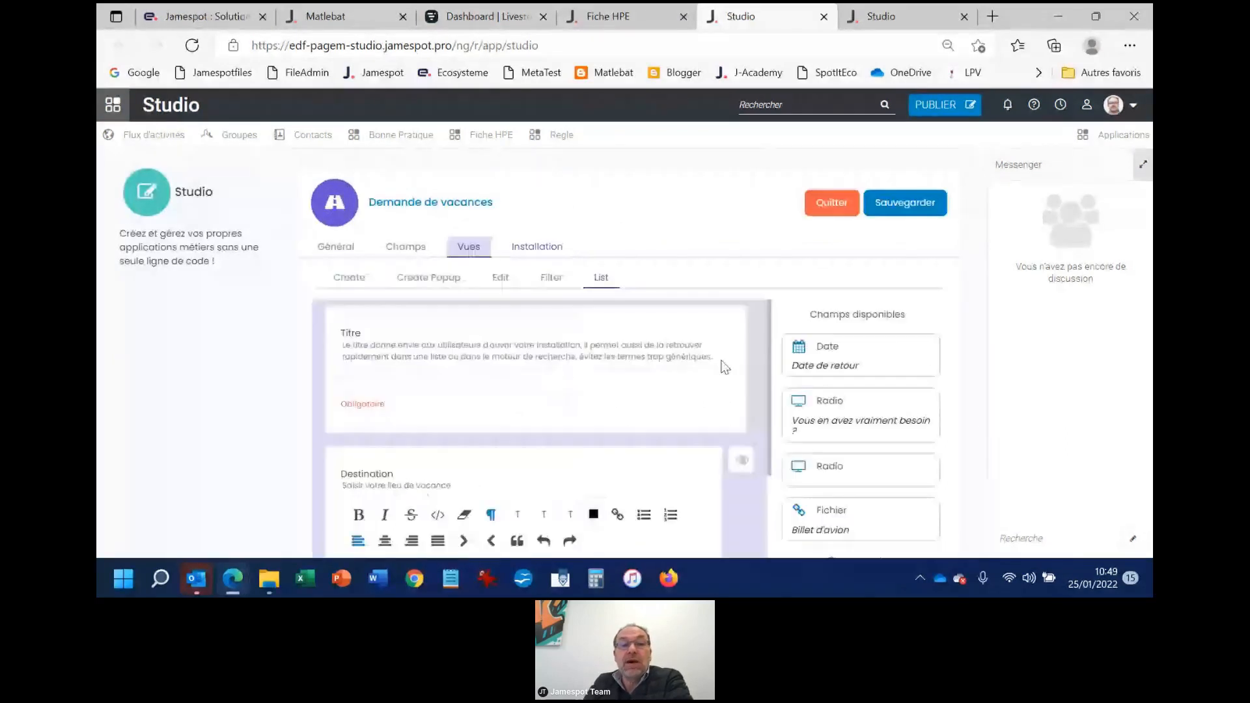
scroll(716, 365, down, 2)
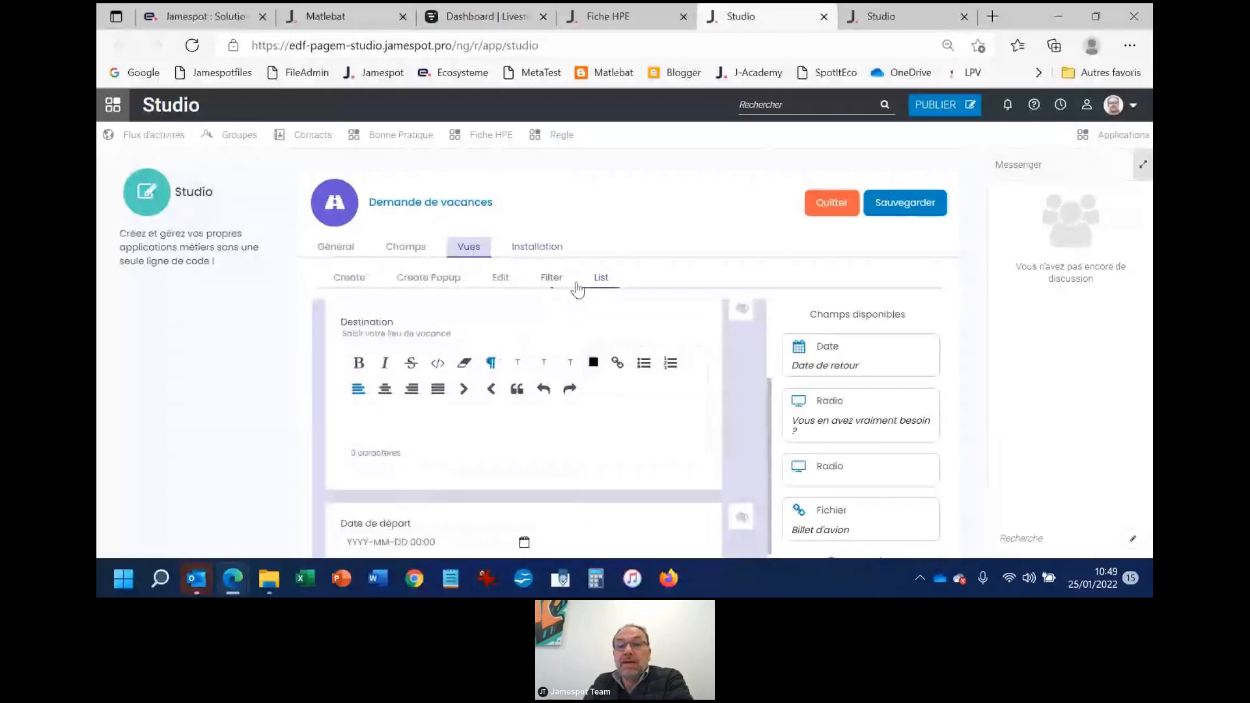
scroll(823, 352, down, 2)
scroll(679, 264, up, 2)
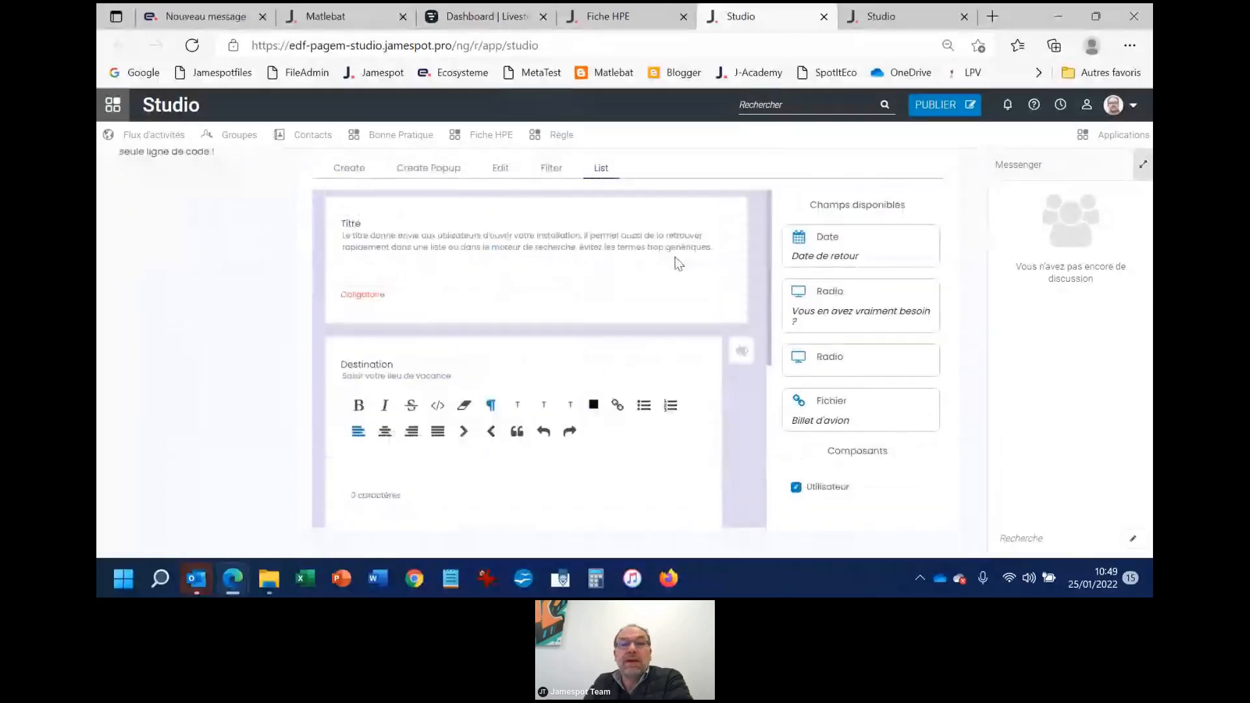
click(549, 170)
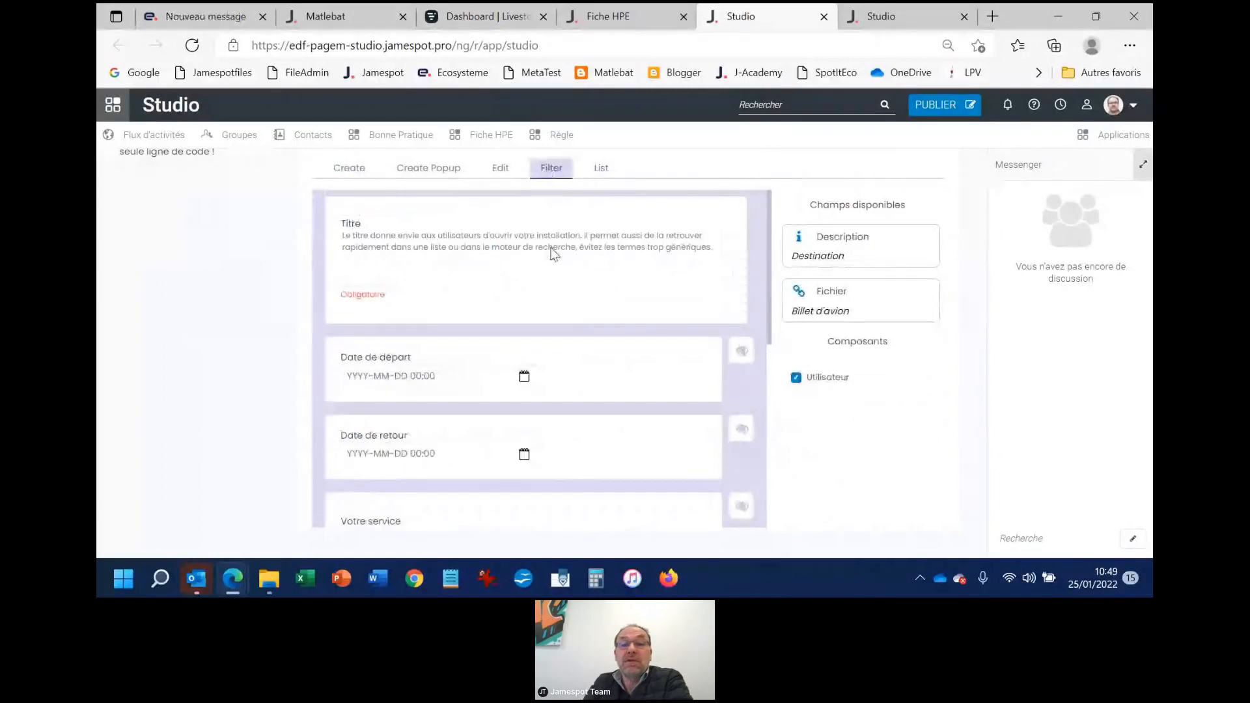
scroll(573, 326, up, 2)
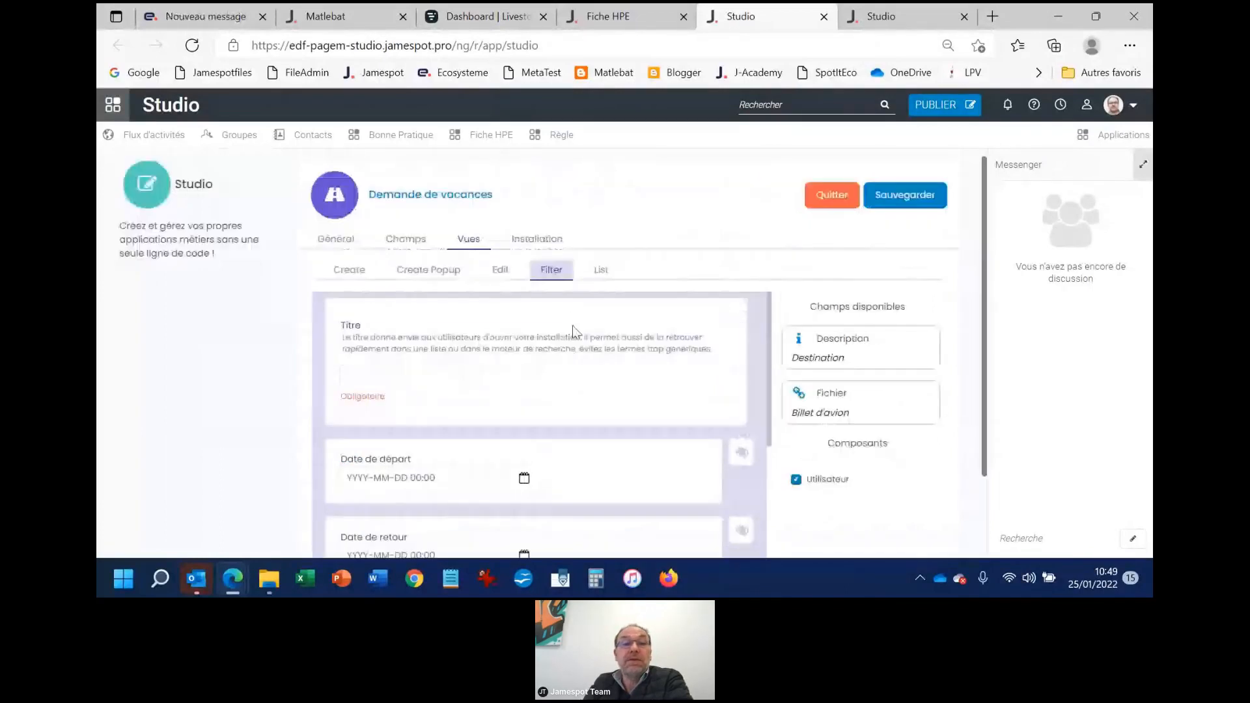
click(499, 277)
scroll(605, 345, down, 5)
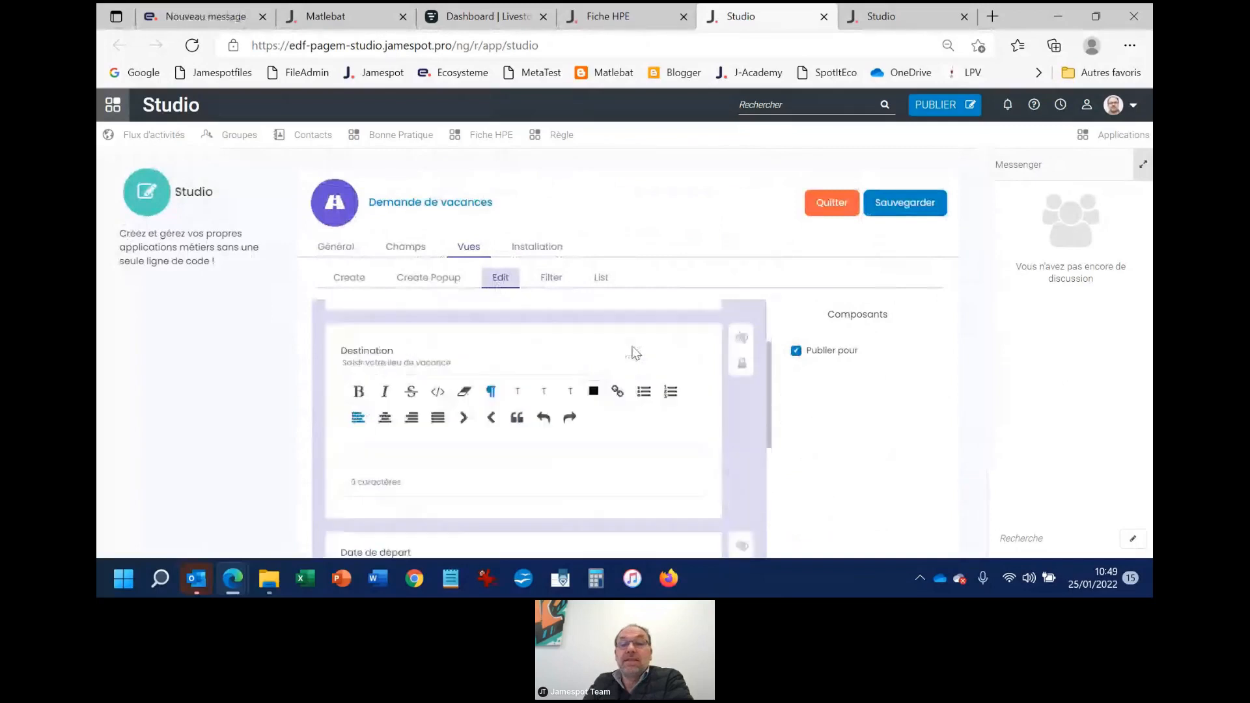
scroll(635, 345, up, 5)
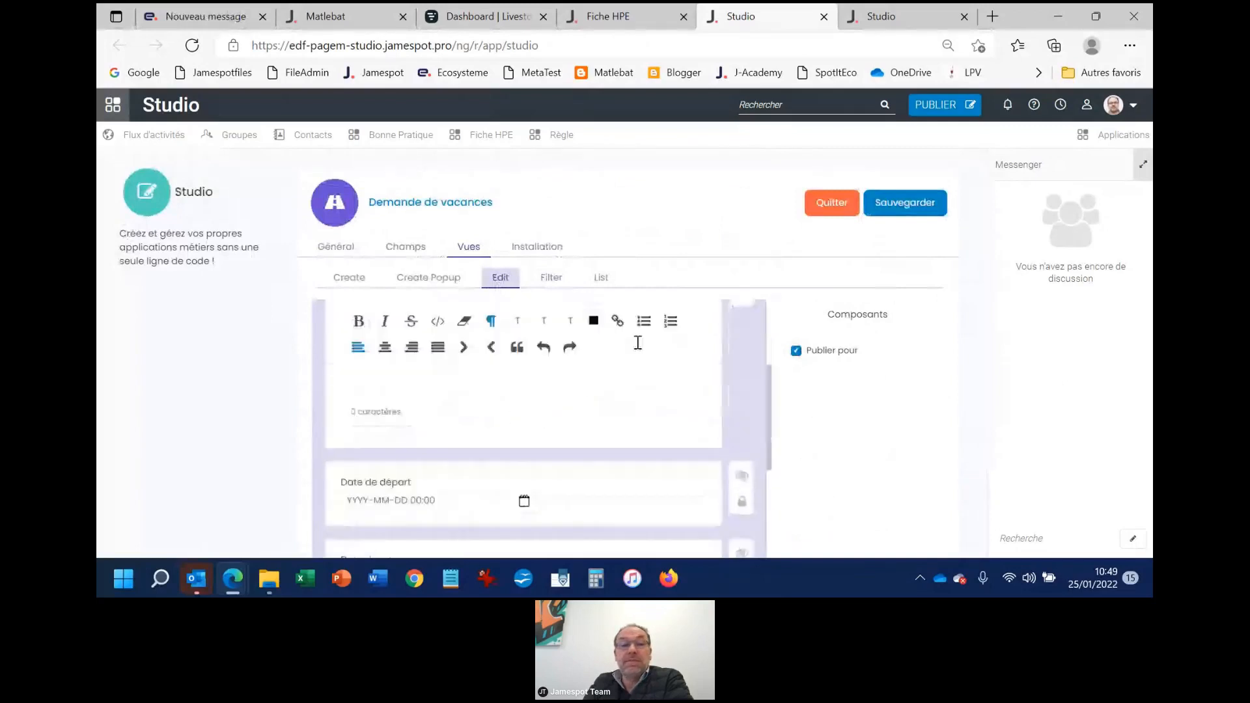
click(429, 280)
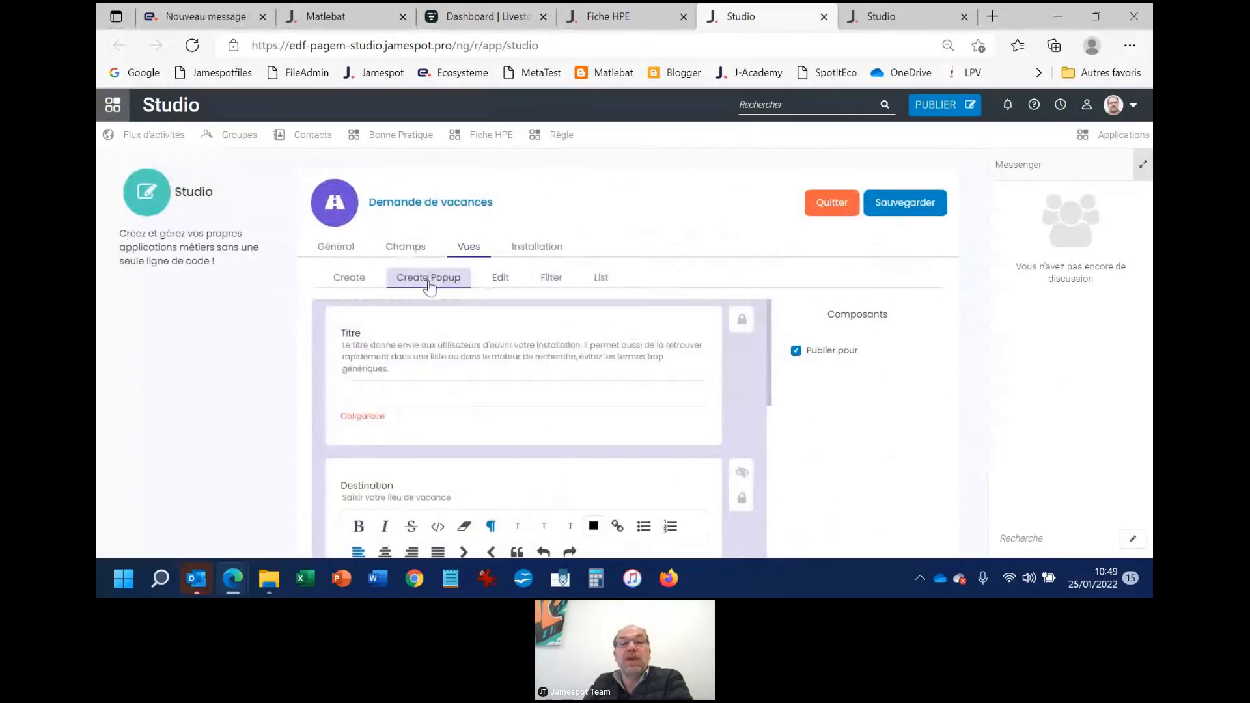
Look through the form's field definitions, from the Destination description to the Billet d'avion file field
click(405, 247)
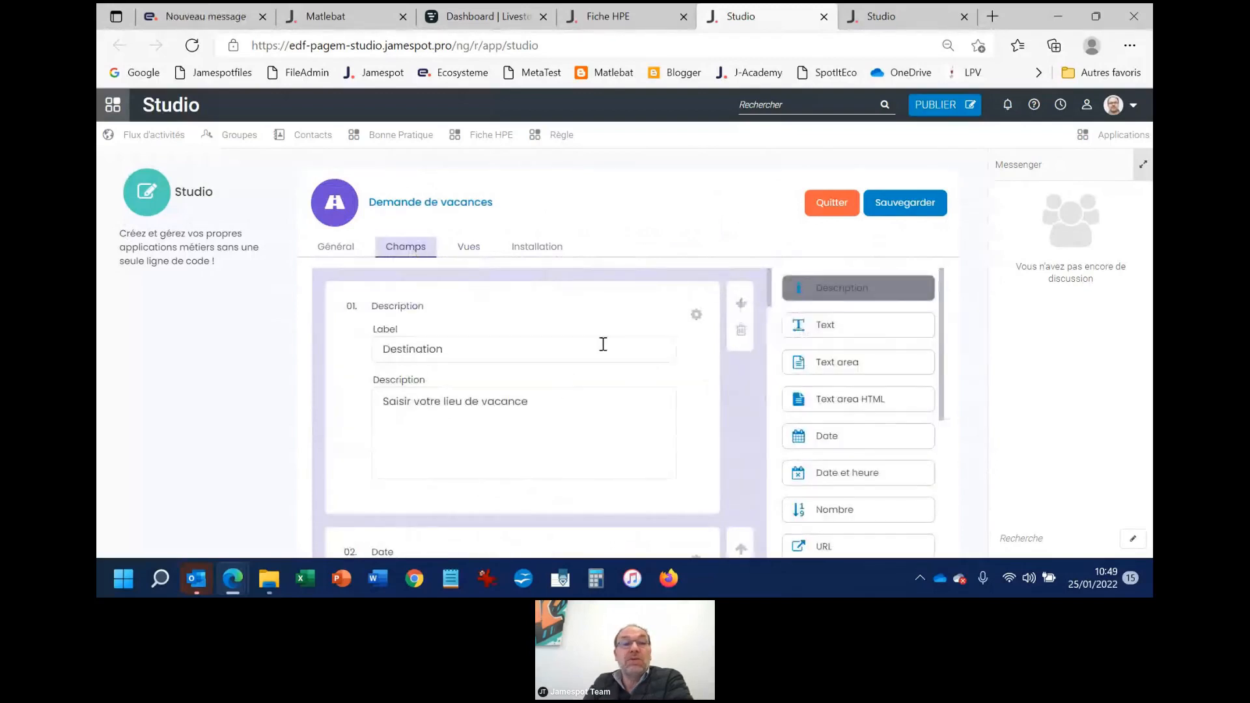
scroll(604, 343, down, 2)
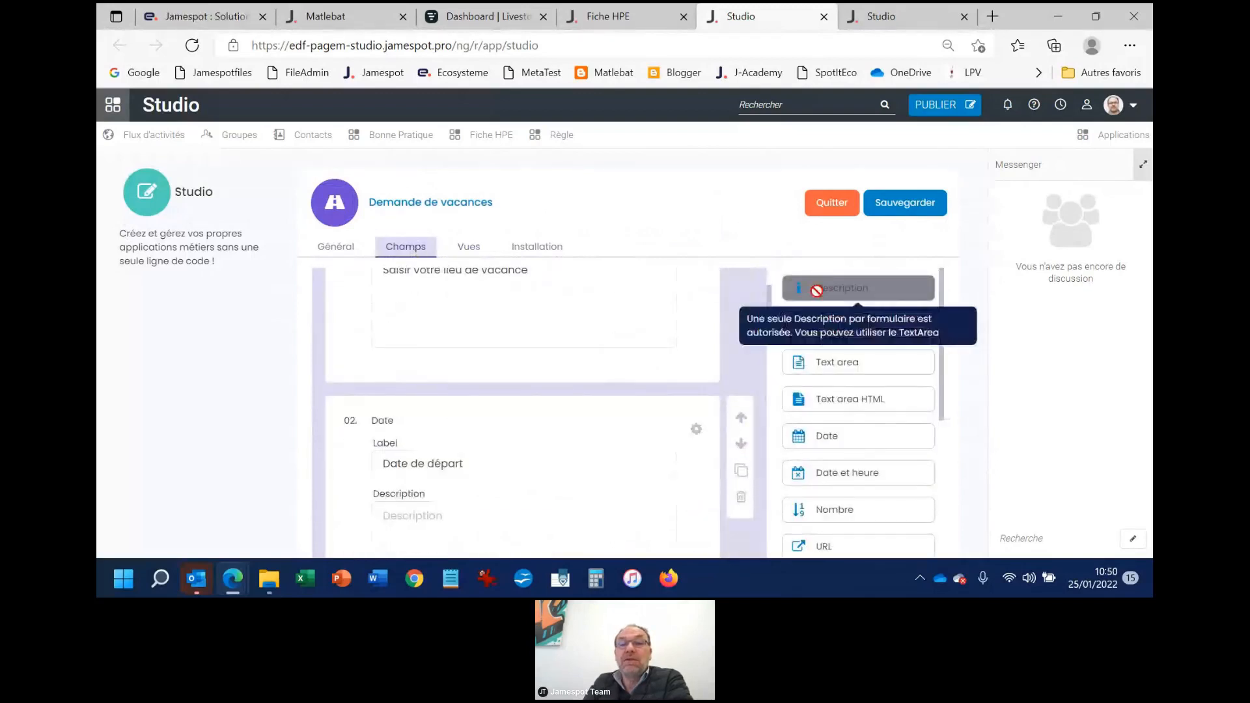
scroll(600, 410, down, 3)
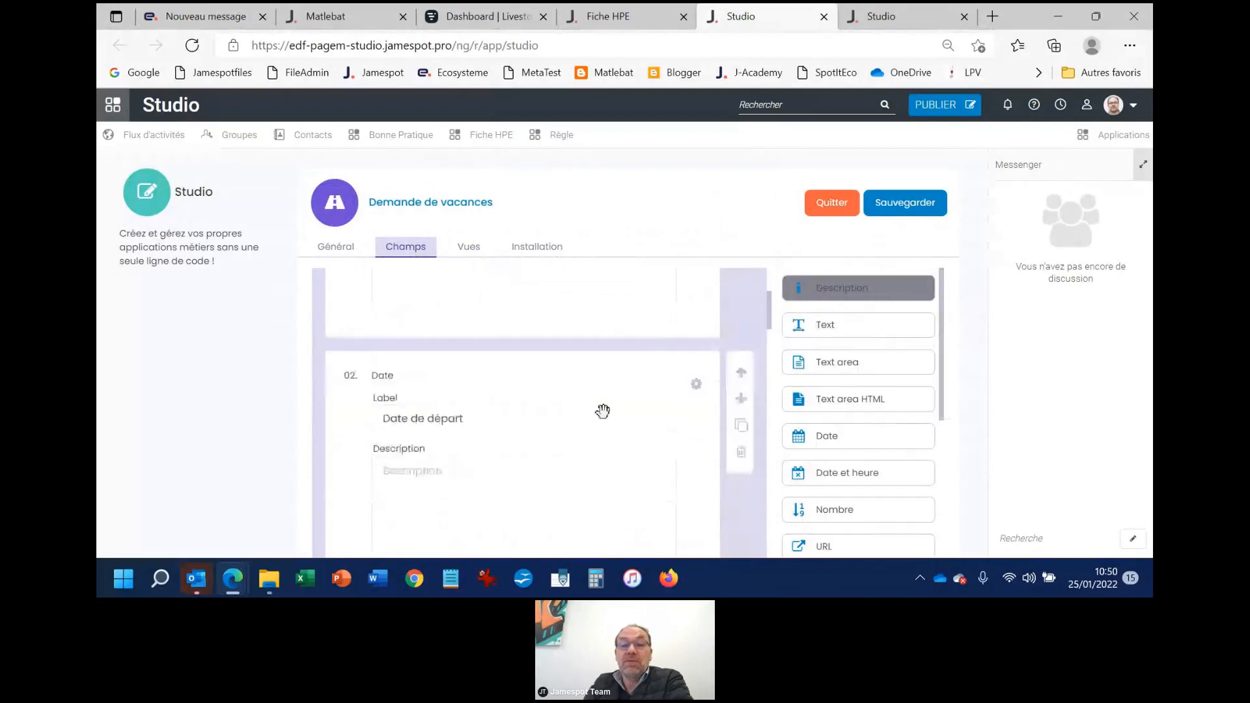
scroll(666, 431, down, 10)
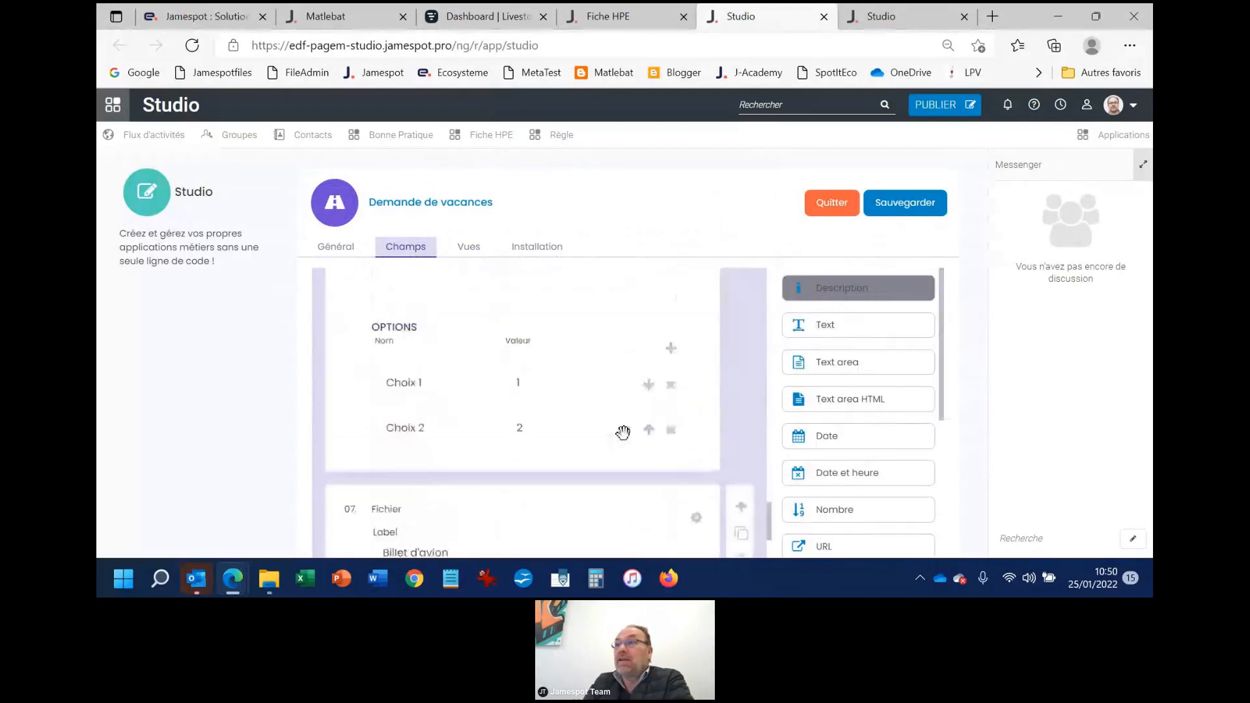
scroll(443, 376, up, 5)
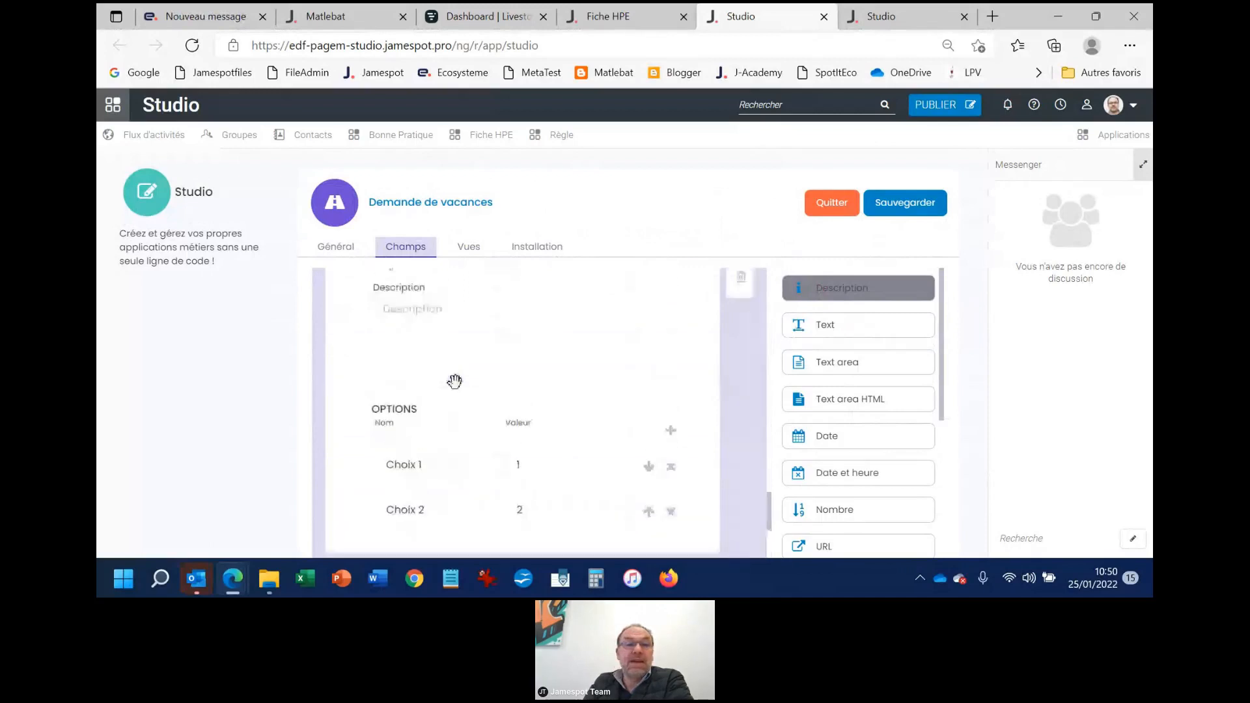
scroll(455, 381, up, 3)
Turn off the "Utiliser une vue 'list'" option in the general settings and recheck the installation summary
click(336, 247)
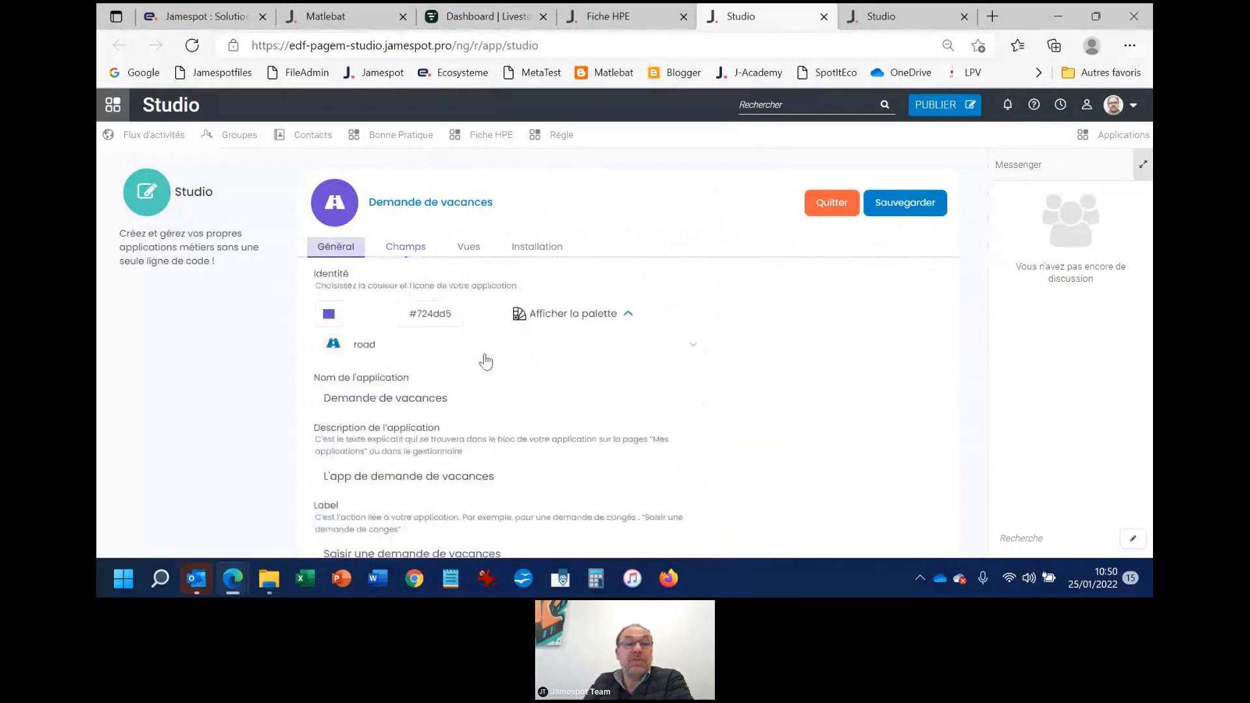
scroll(456, 400, down, 2)
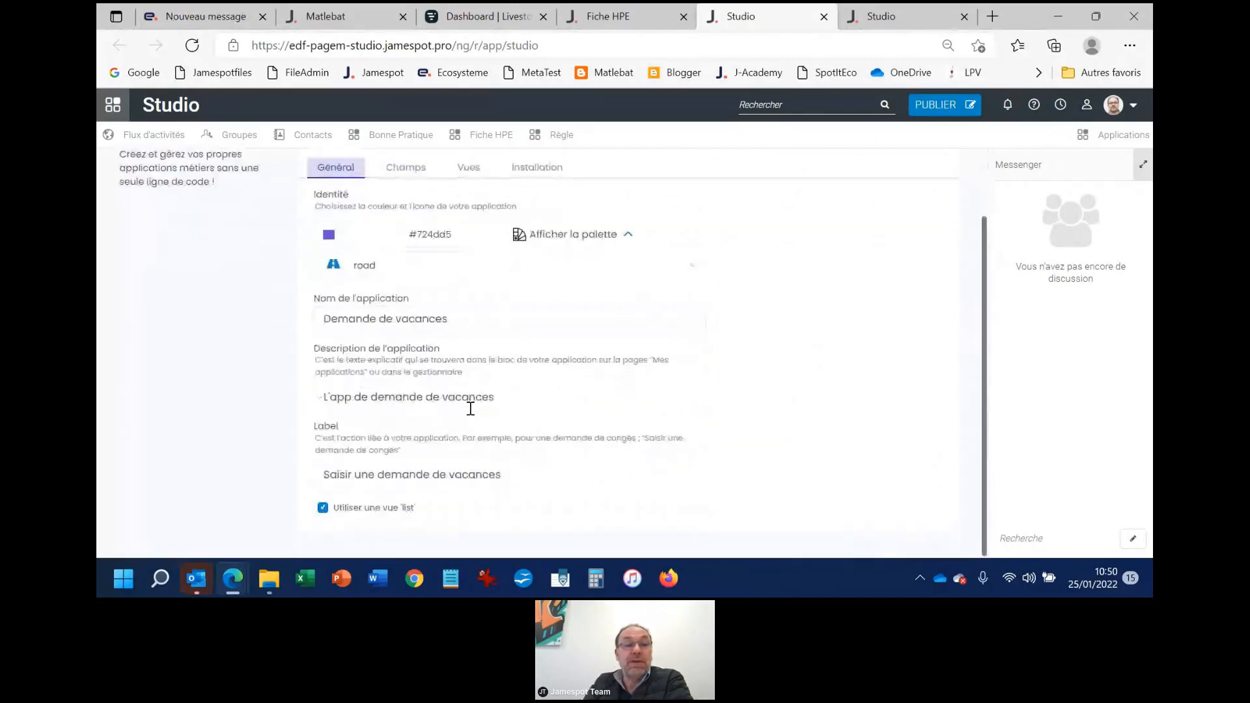
click(322, 509)
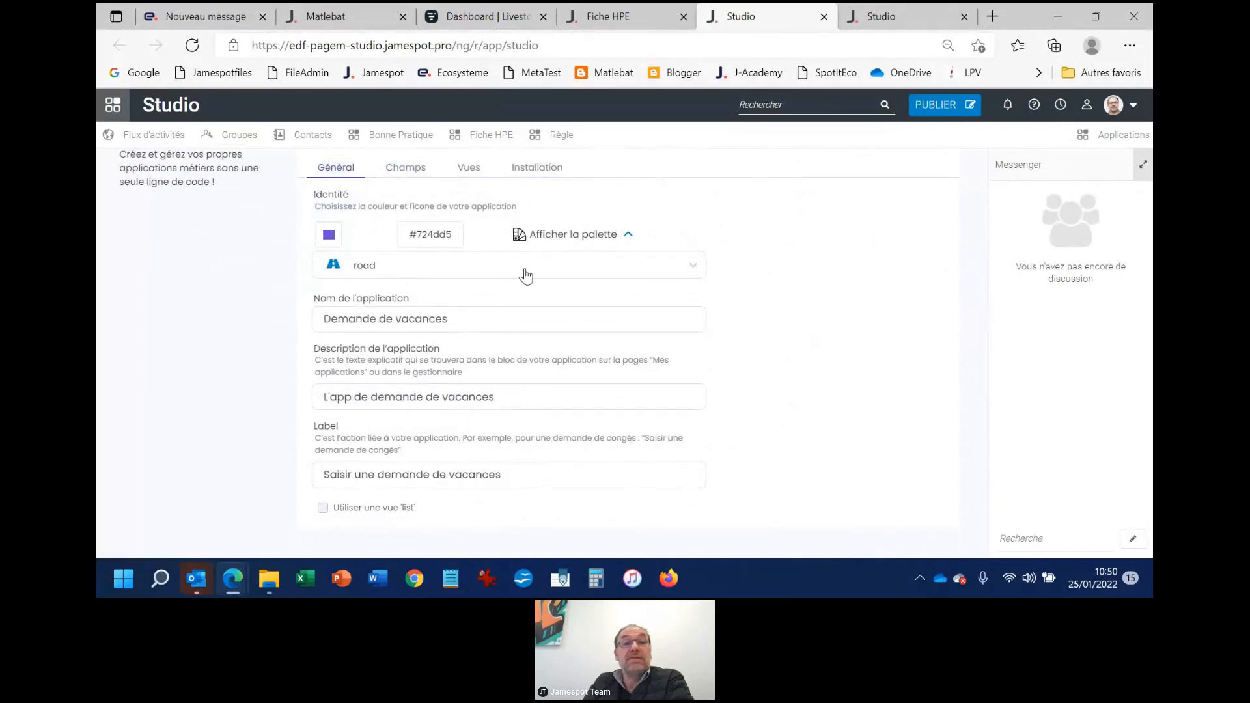
scroll(544, 306, up, 1)
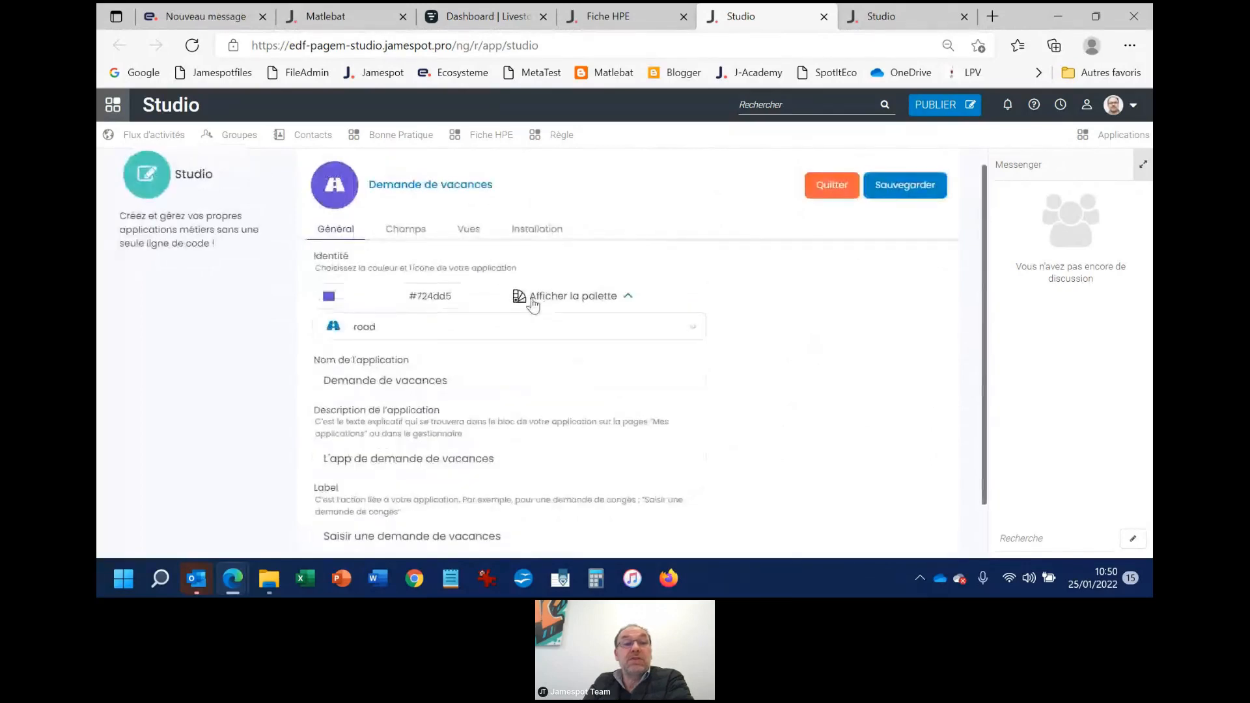
click(547, 233)
scroll(469, 488, down, 3)
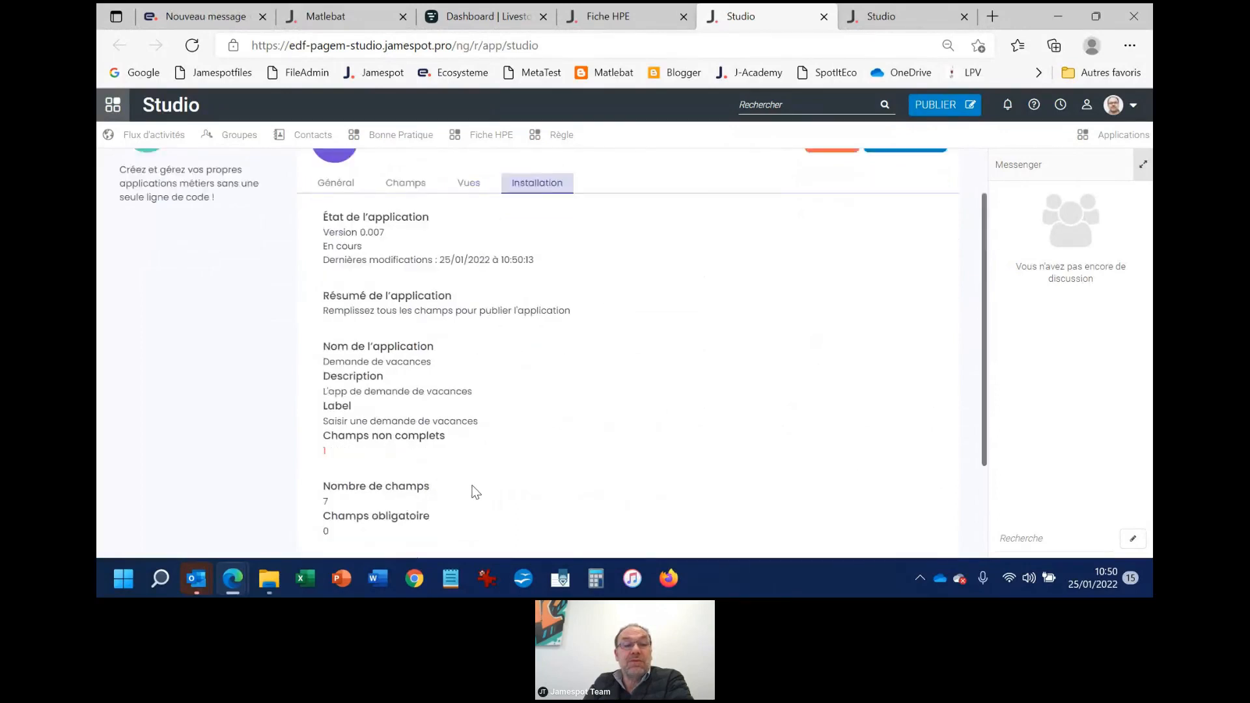
scroll(434, 299, up, 3)
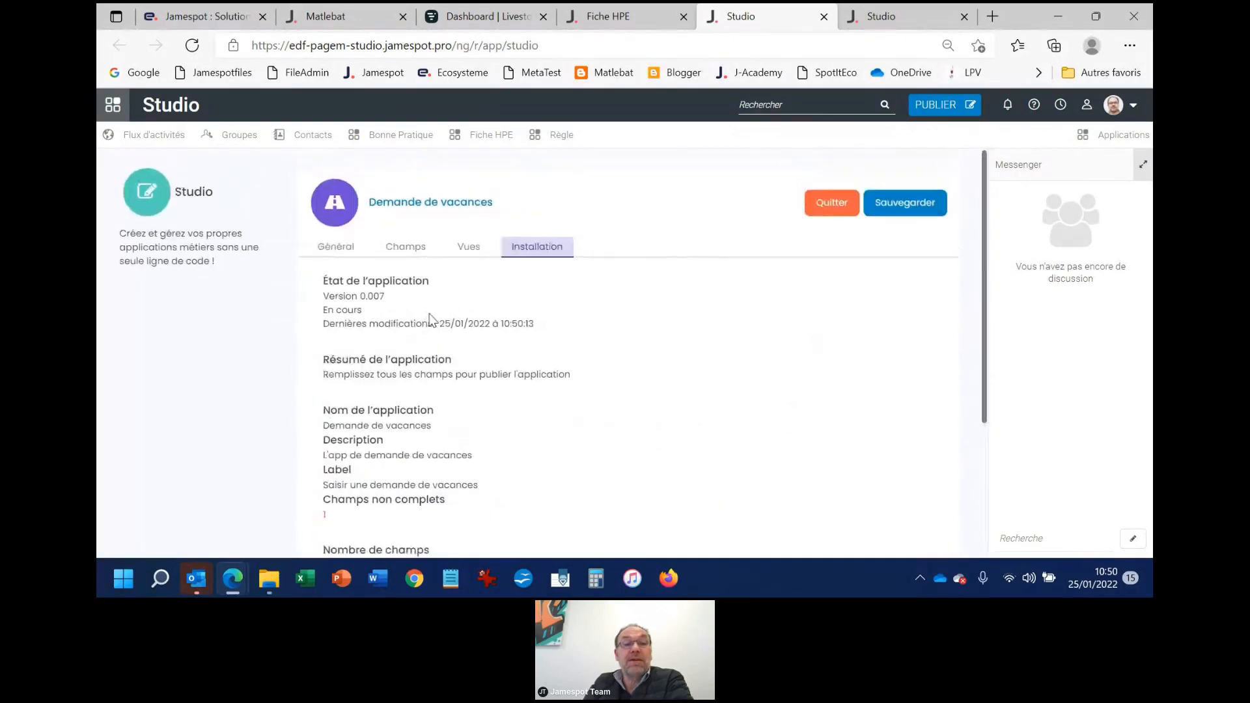
Label the unnamed sixth field, a Radio, "C'est le champs qui m'a fait rater ma démo" and save the app
click(406, 247)
scroll(523, 406, down, 15)
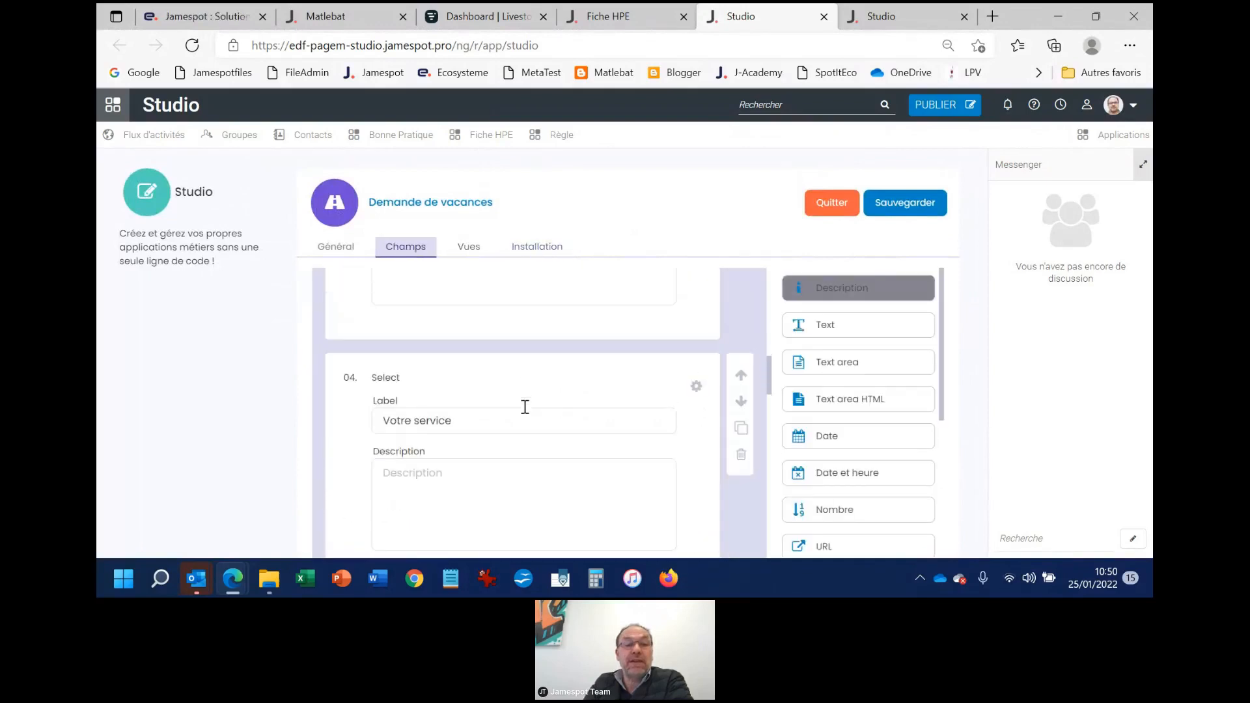
scroll(525, 407, down, 8)
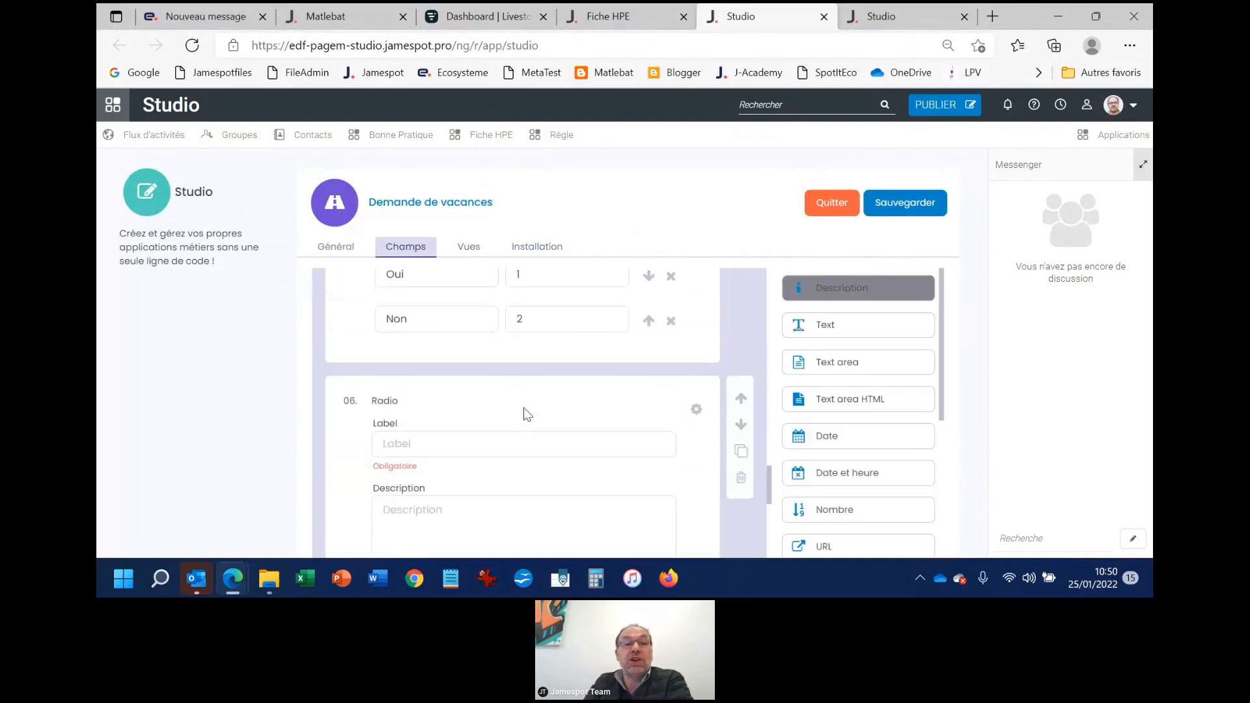
scroll(493, 388, down, 1)
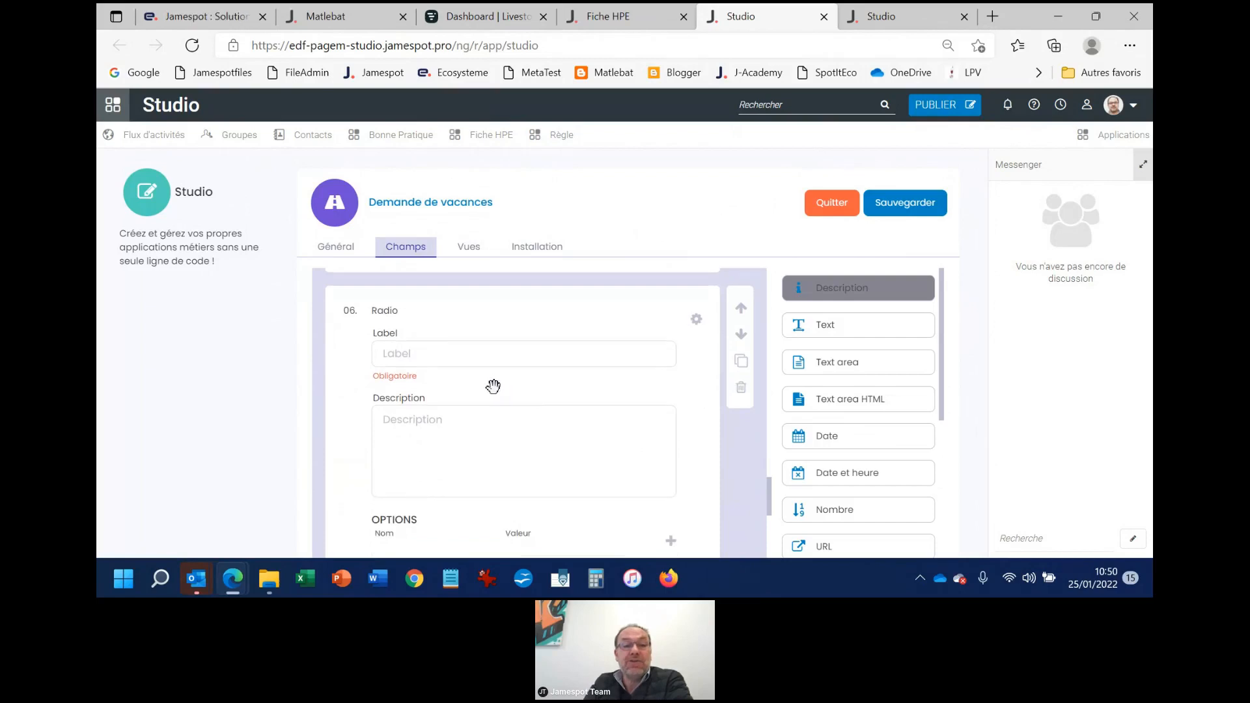
click(433, 309)
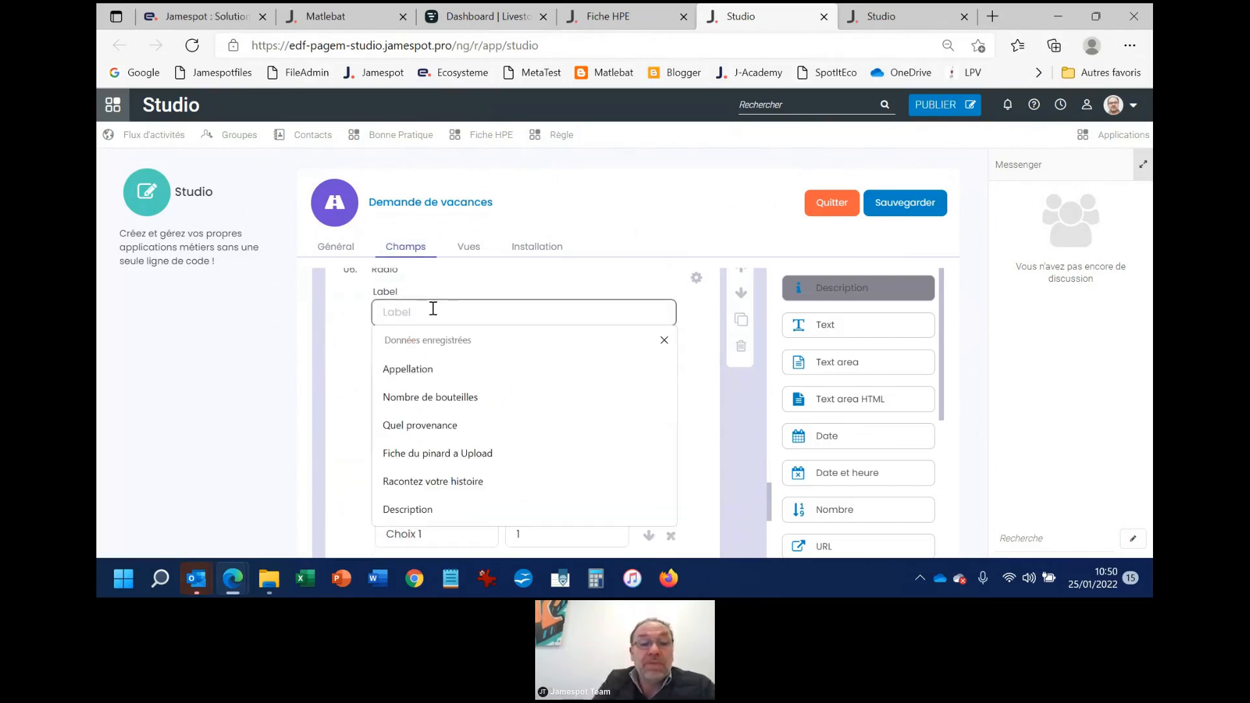
text(C'est )
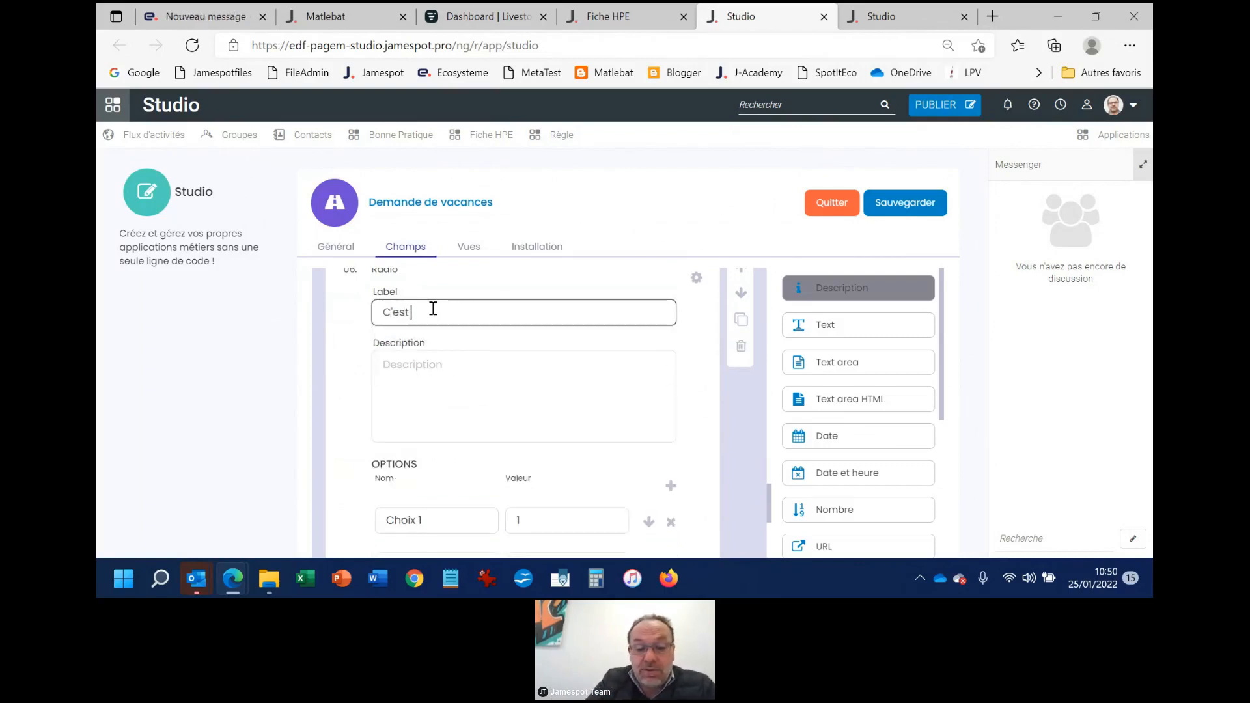
text(le champs qu)
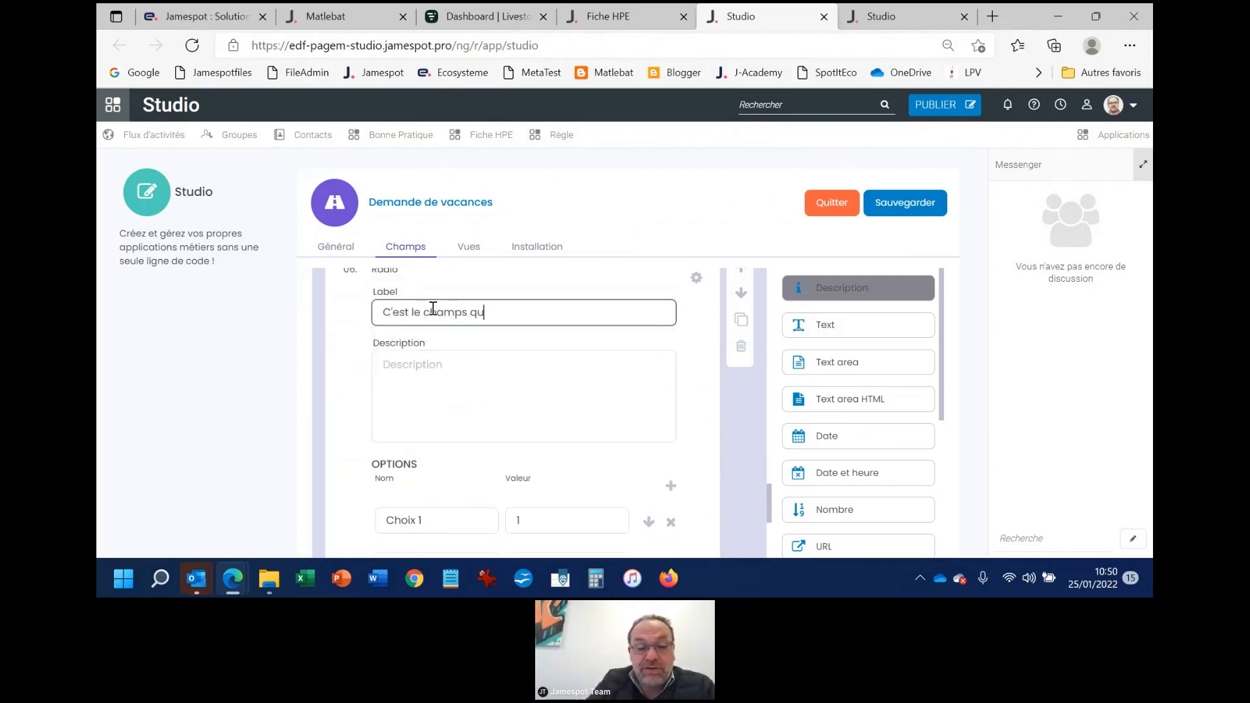
text(i m'a fait)
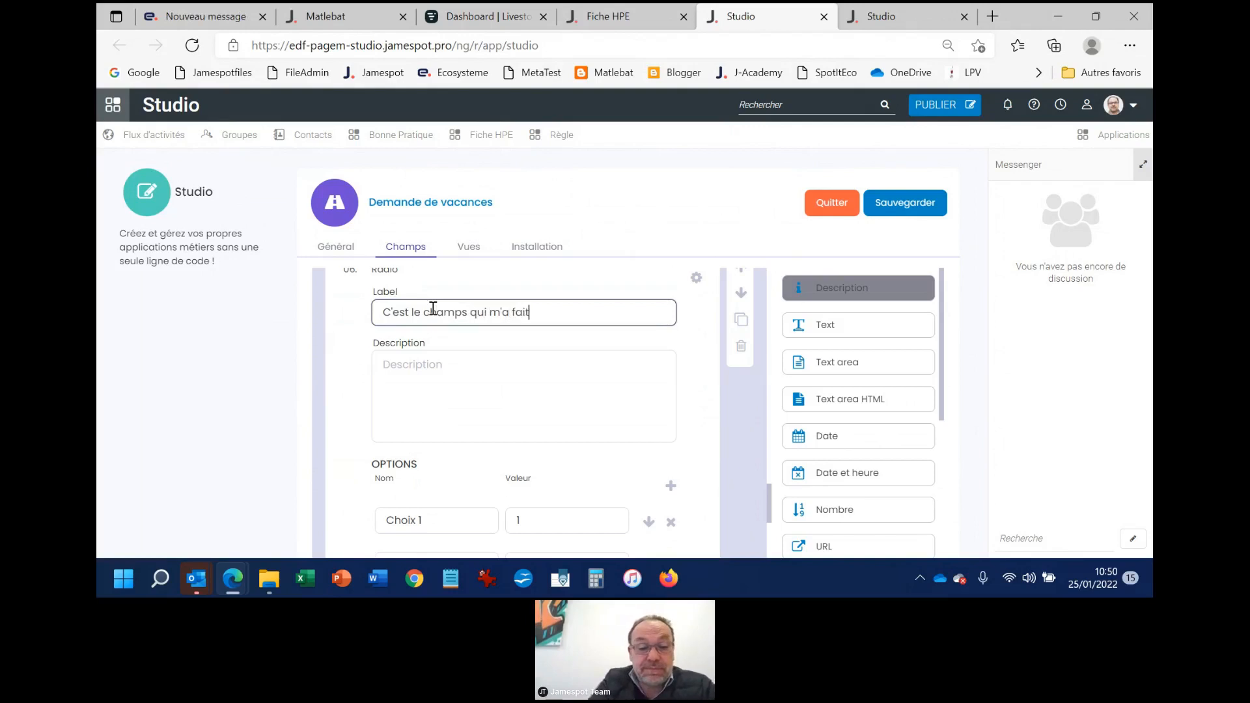
text( rater ma démo)
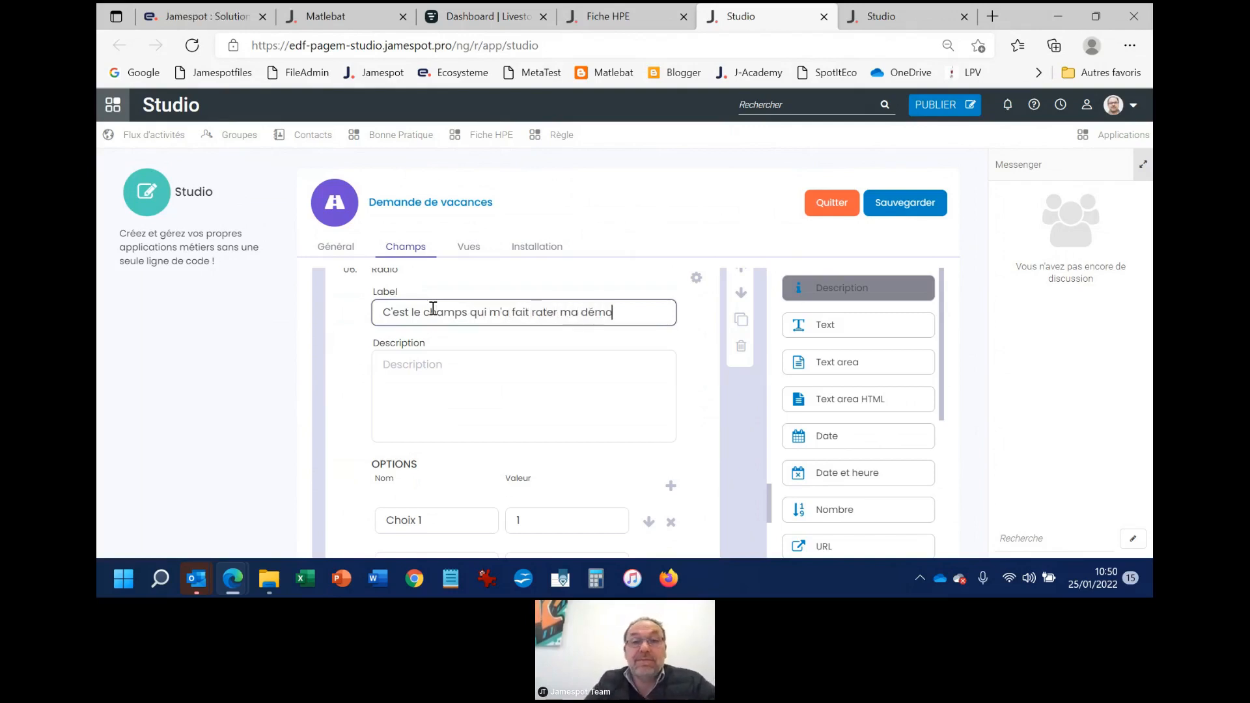
scroll(542, 350, down, 5)
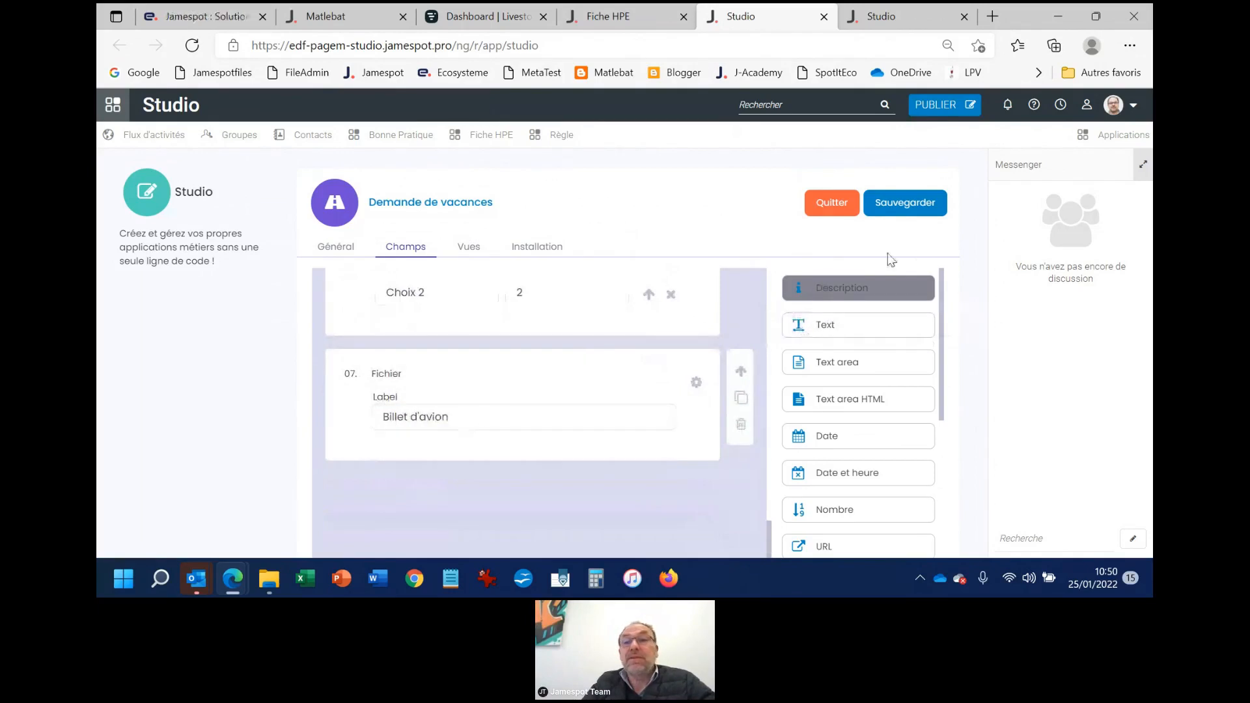
click(919, 206)
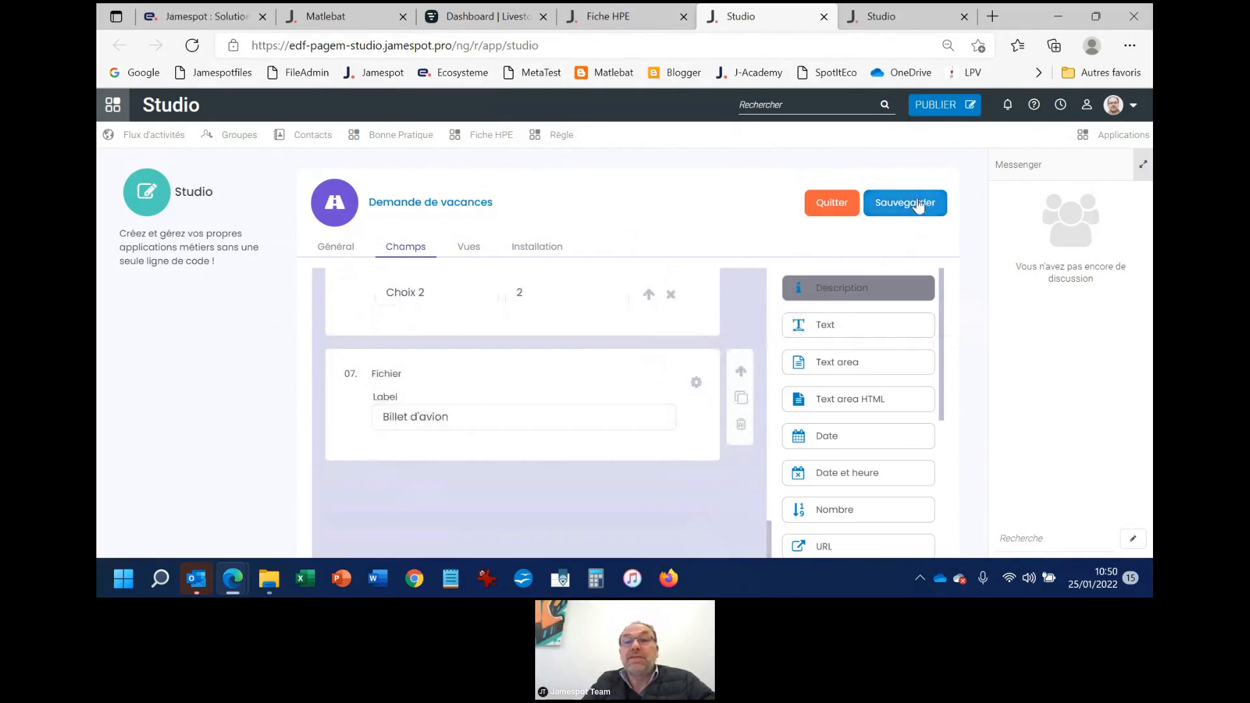
Install the Demande de vacances app for the Gpe Test Fichier XML group
click(535, 251)
scroll(480, 318, down, 3)
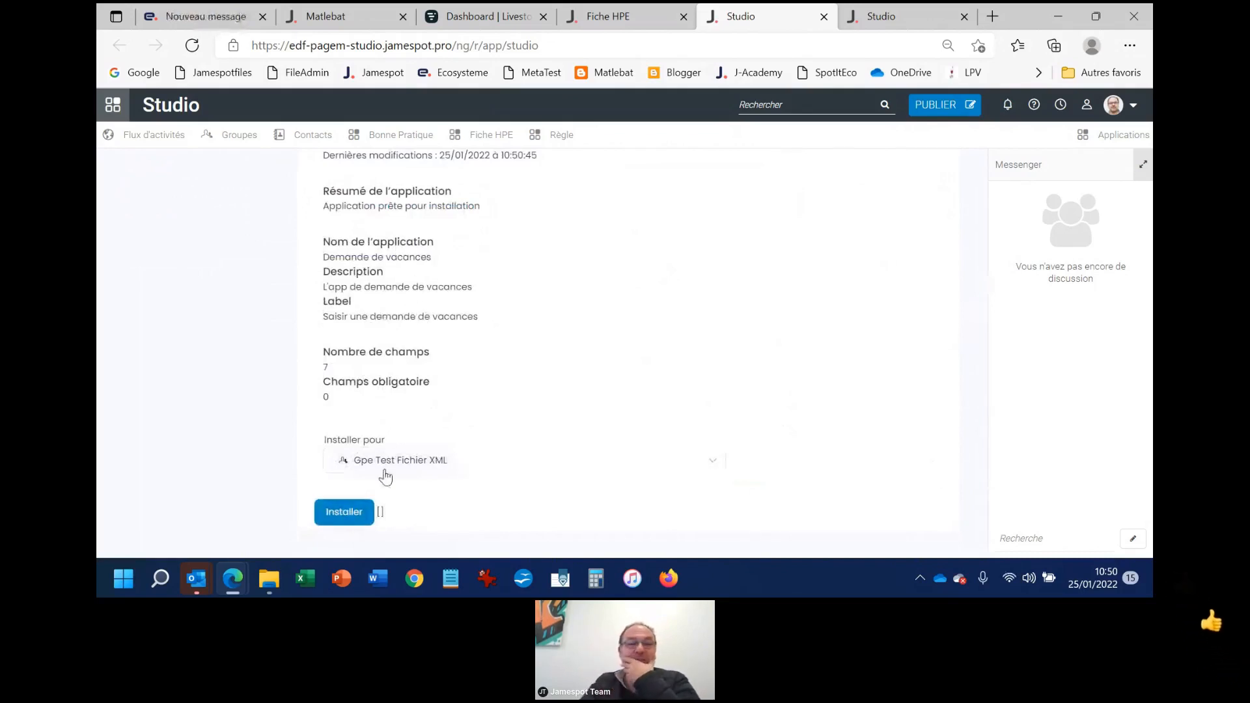
click(348, 515)
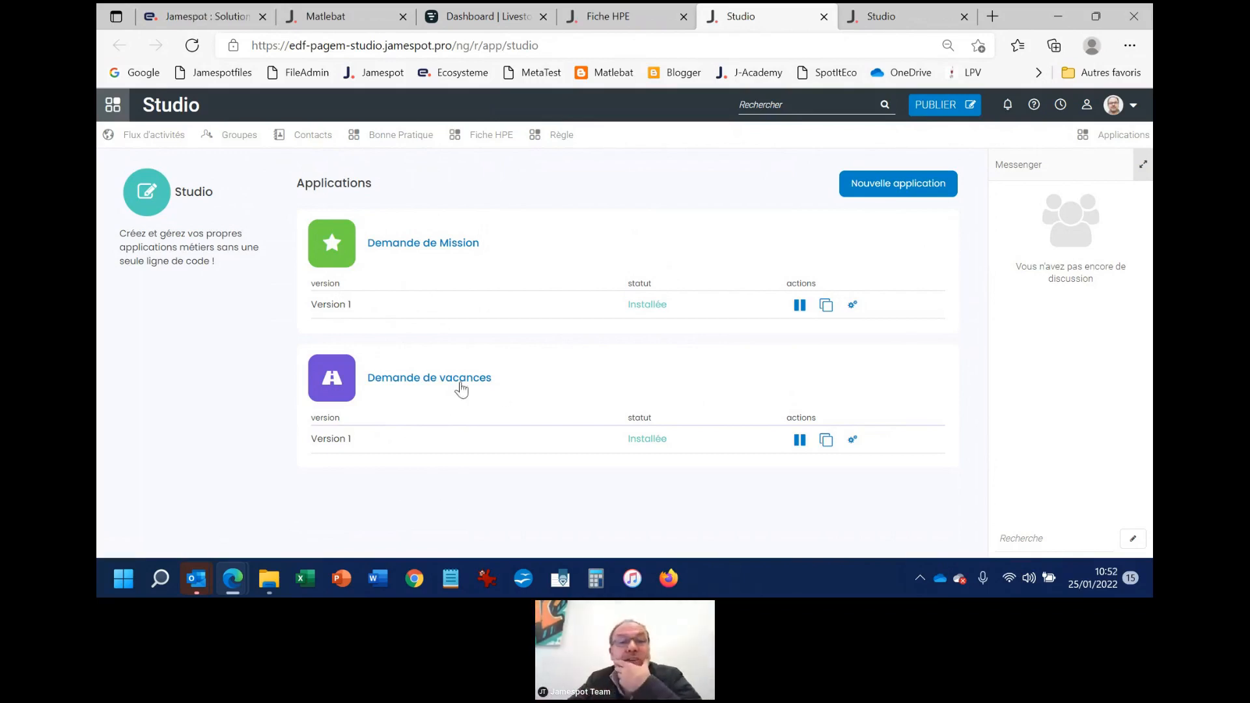
Open the installed Demande de vacances app, view its search options and start a new vacation request
click(443, 383)
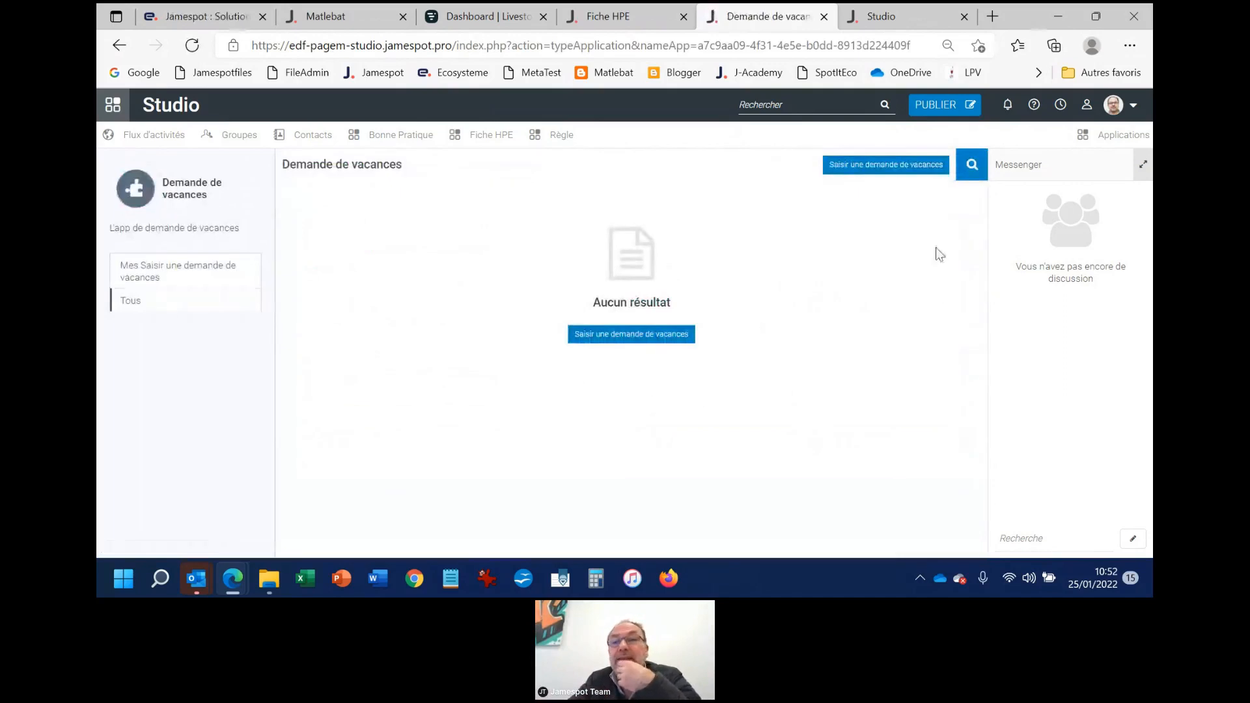
click(973, 164)
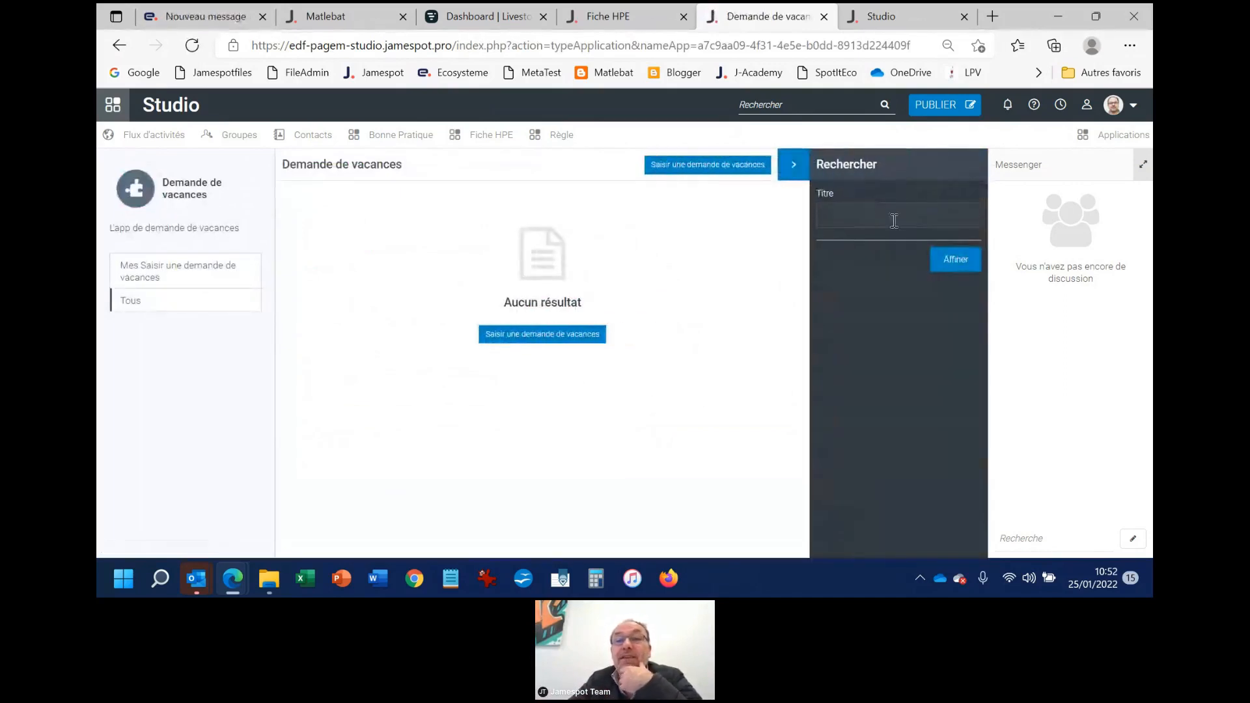
click(702, 171)
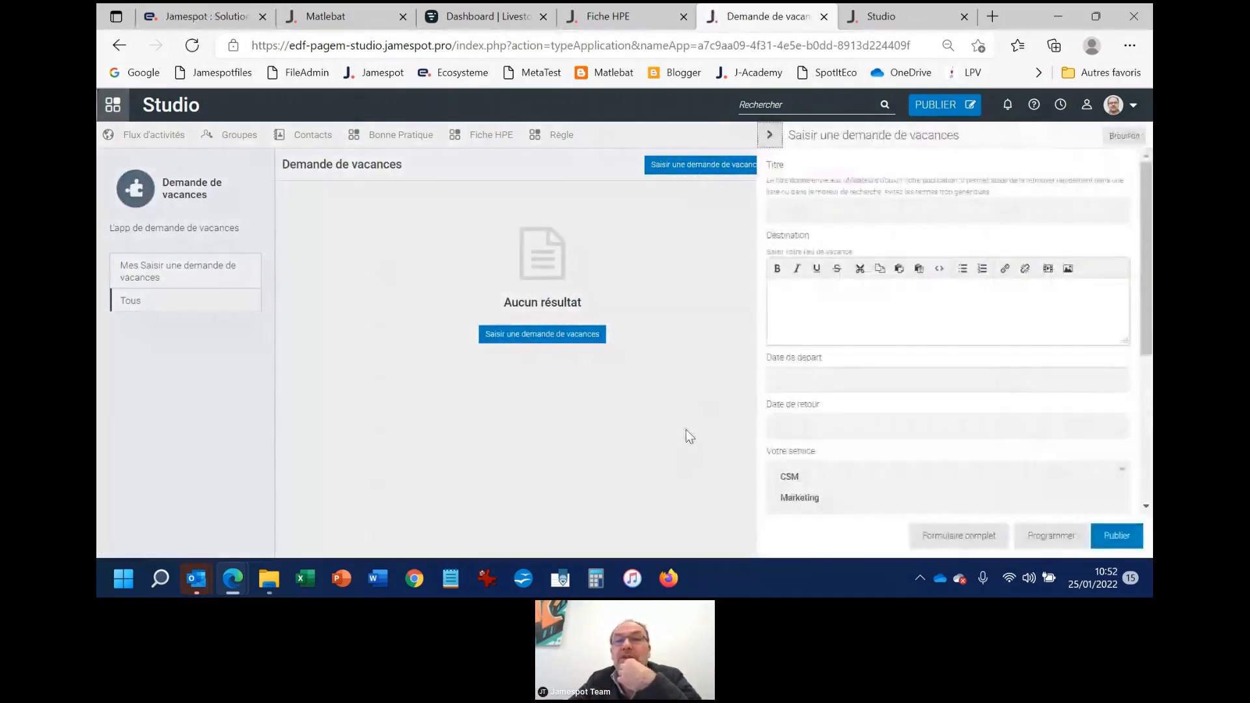
Title the request "Besoin de vacance" and enter "Bora bora" as the destination
click(835, 204)
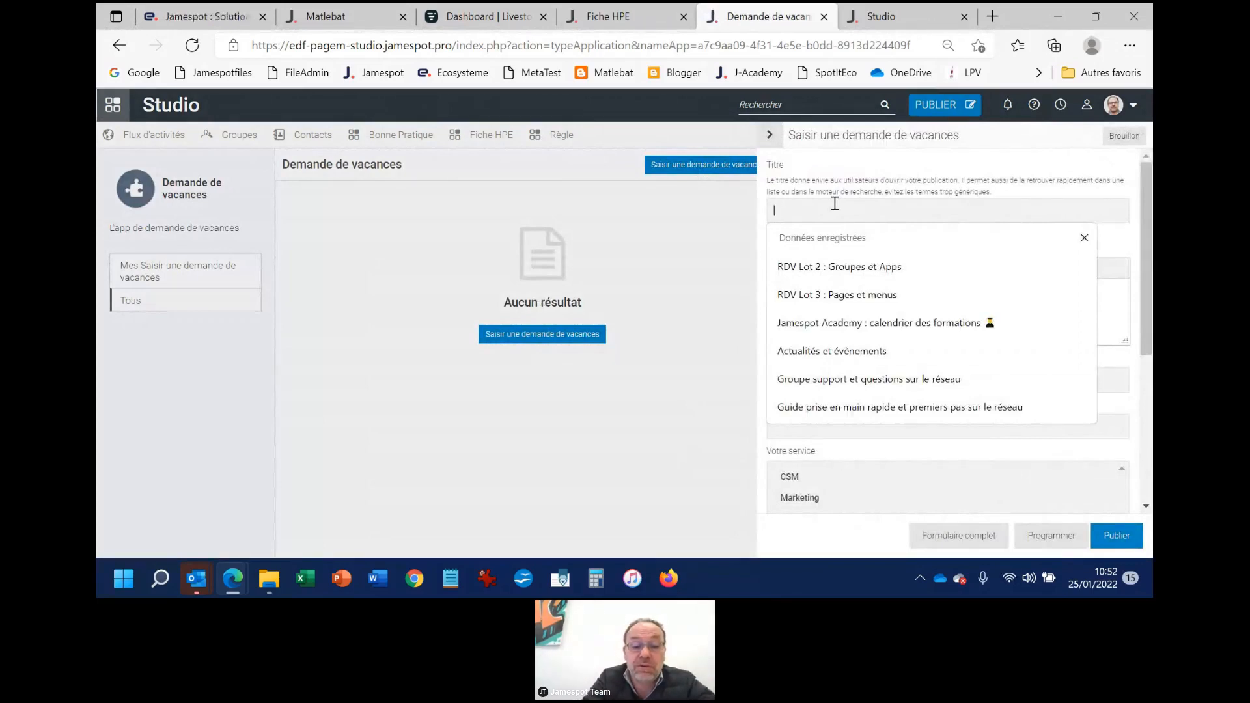
text(Besoin de vac)
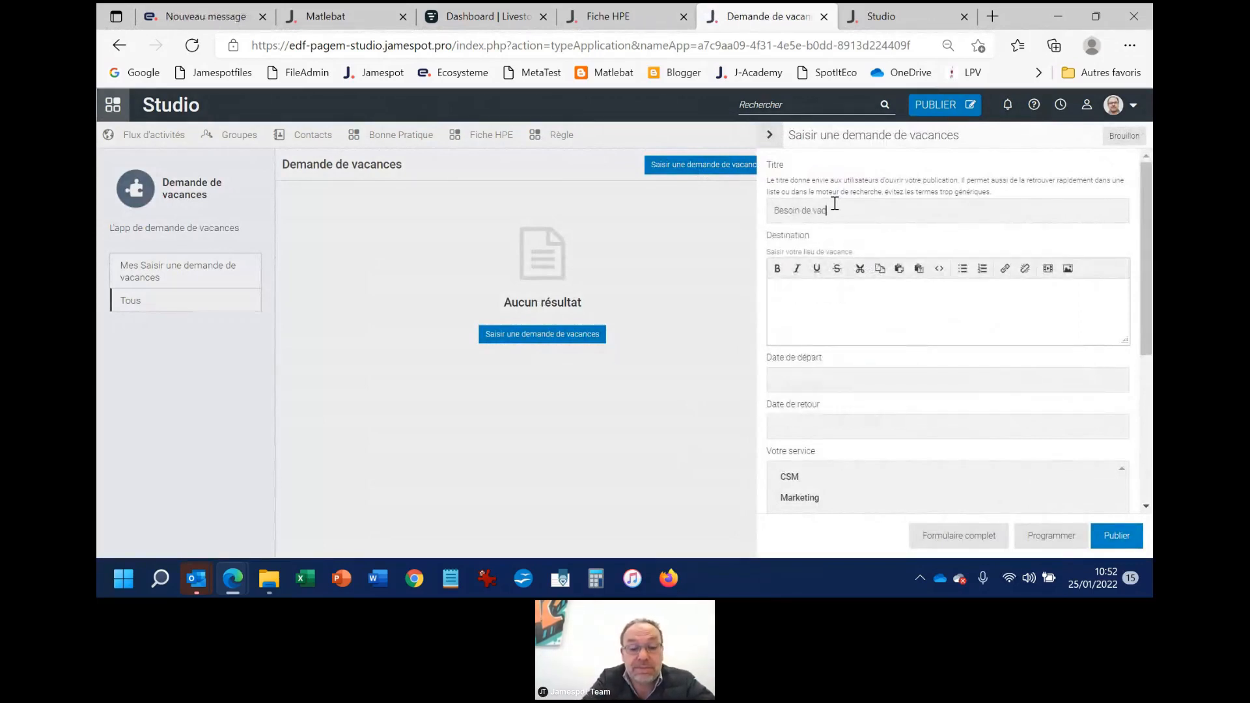
text(ance)
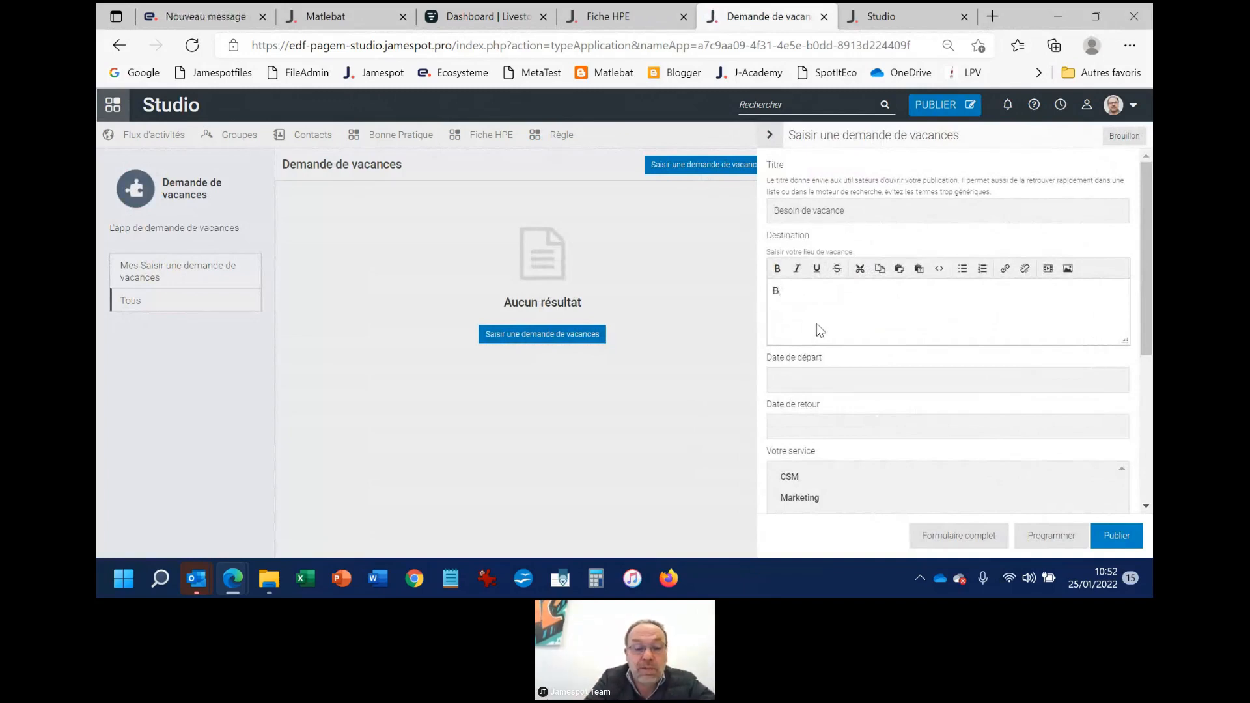
text(bora)
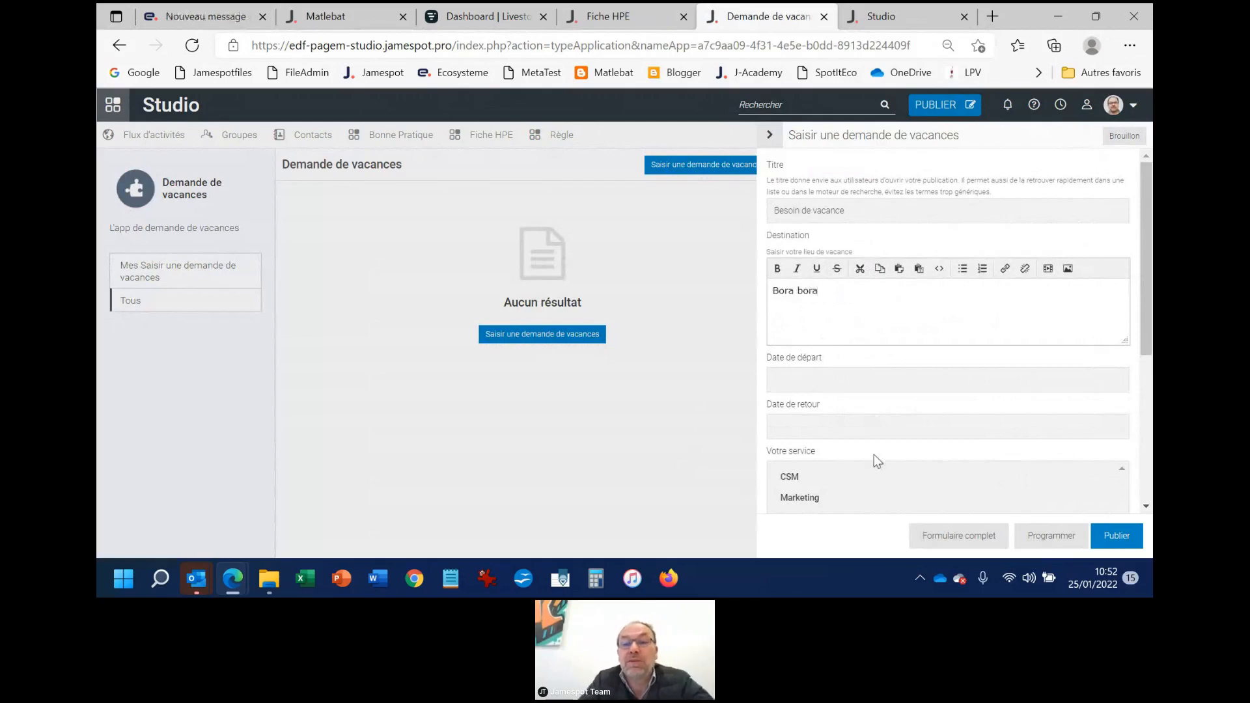
Set the request's departure date to 26/01/2022 and its return date to 22/02/2022
click(812, 380)
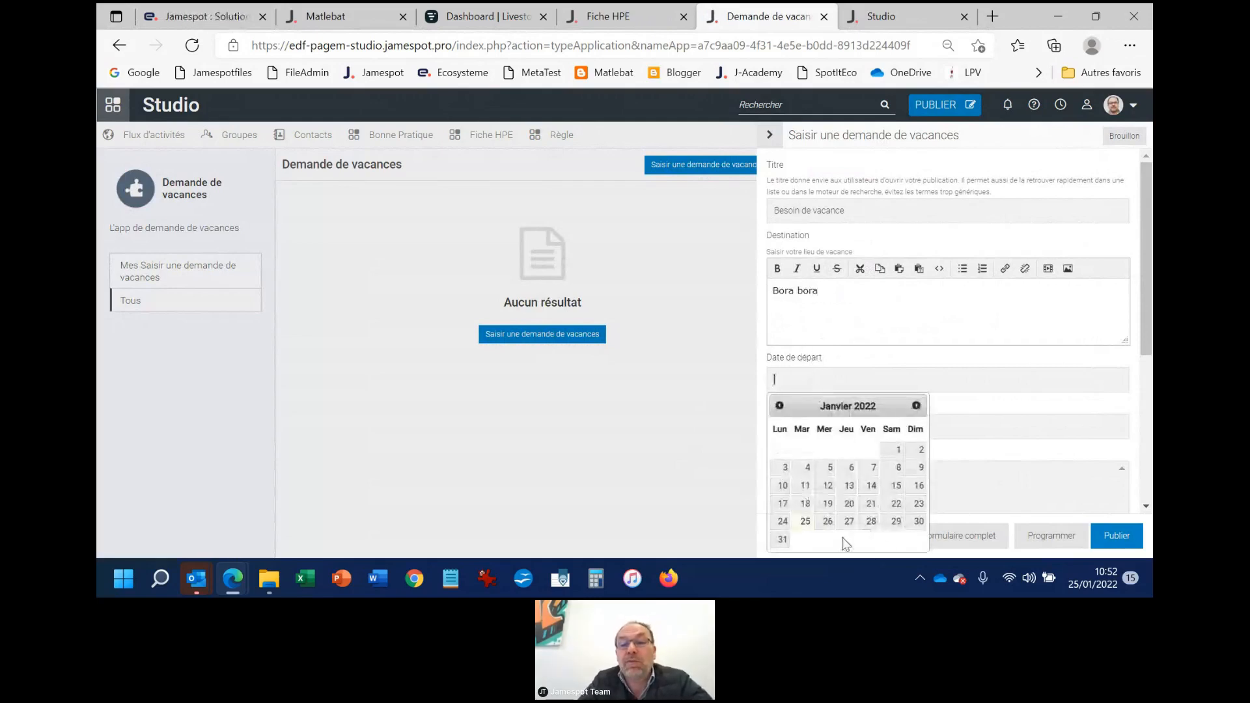
click(827, 521)
click(861, 435)
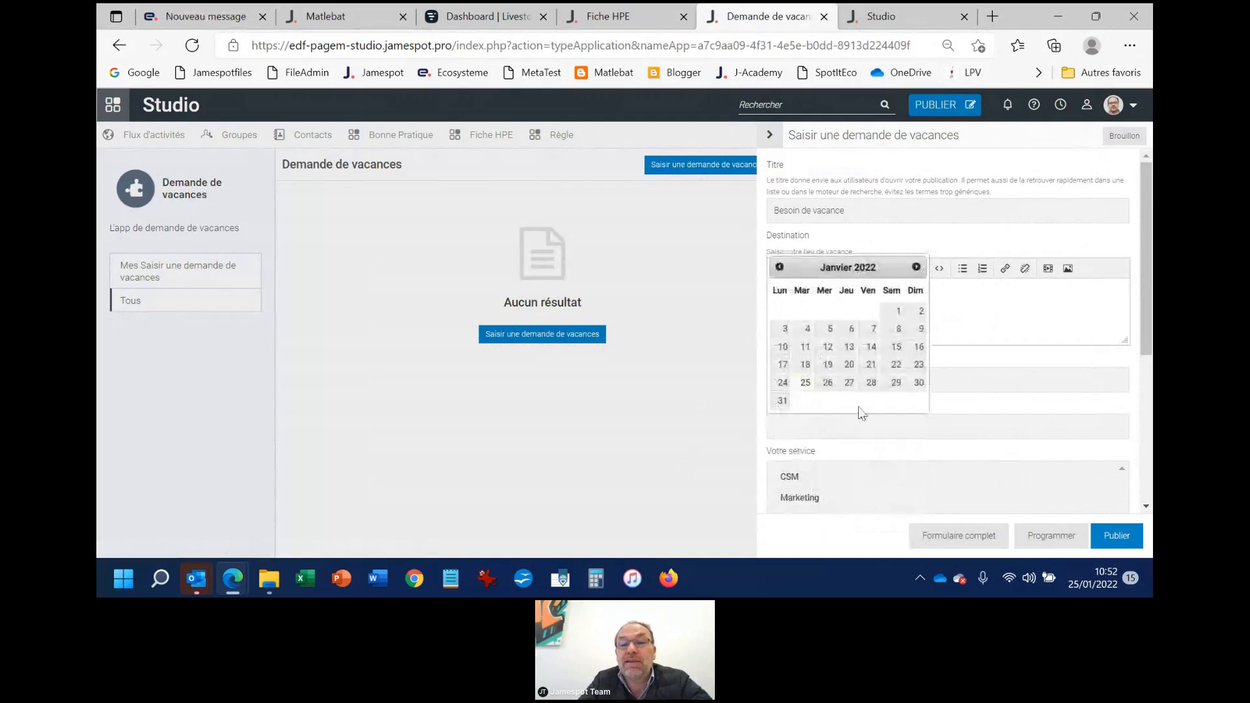
click(916, 267)
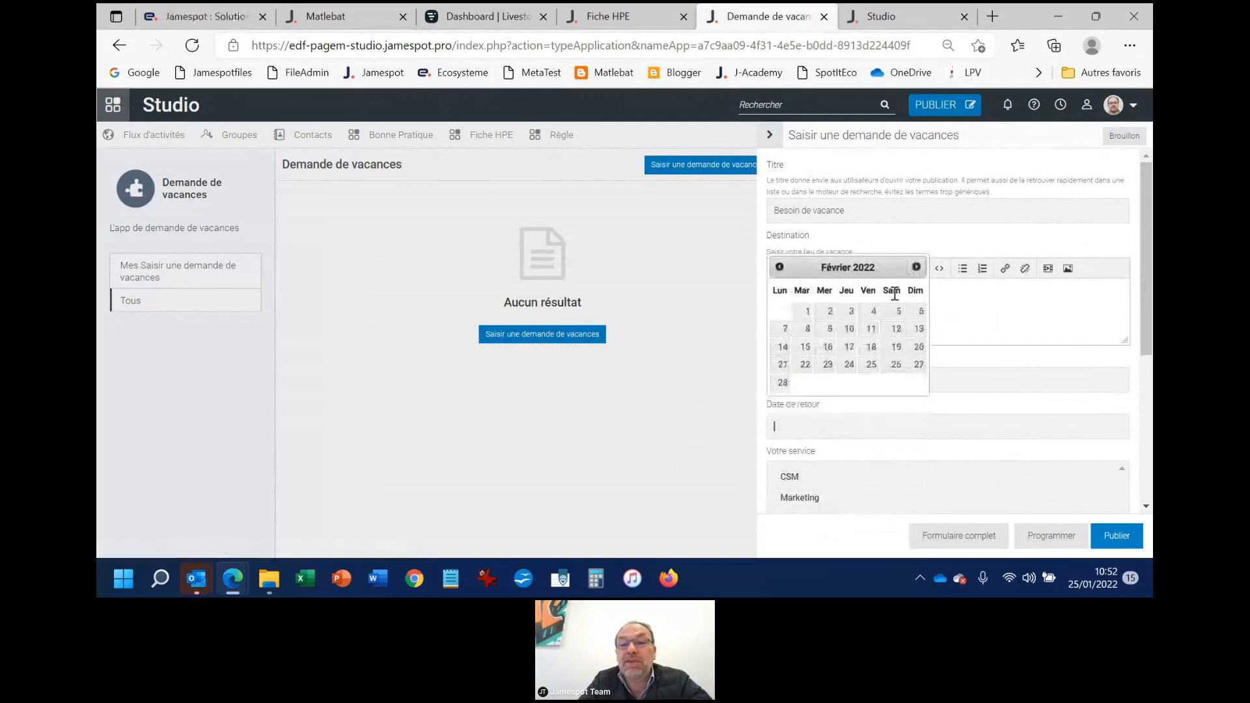
click(806, 365)
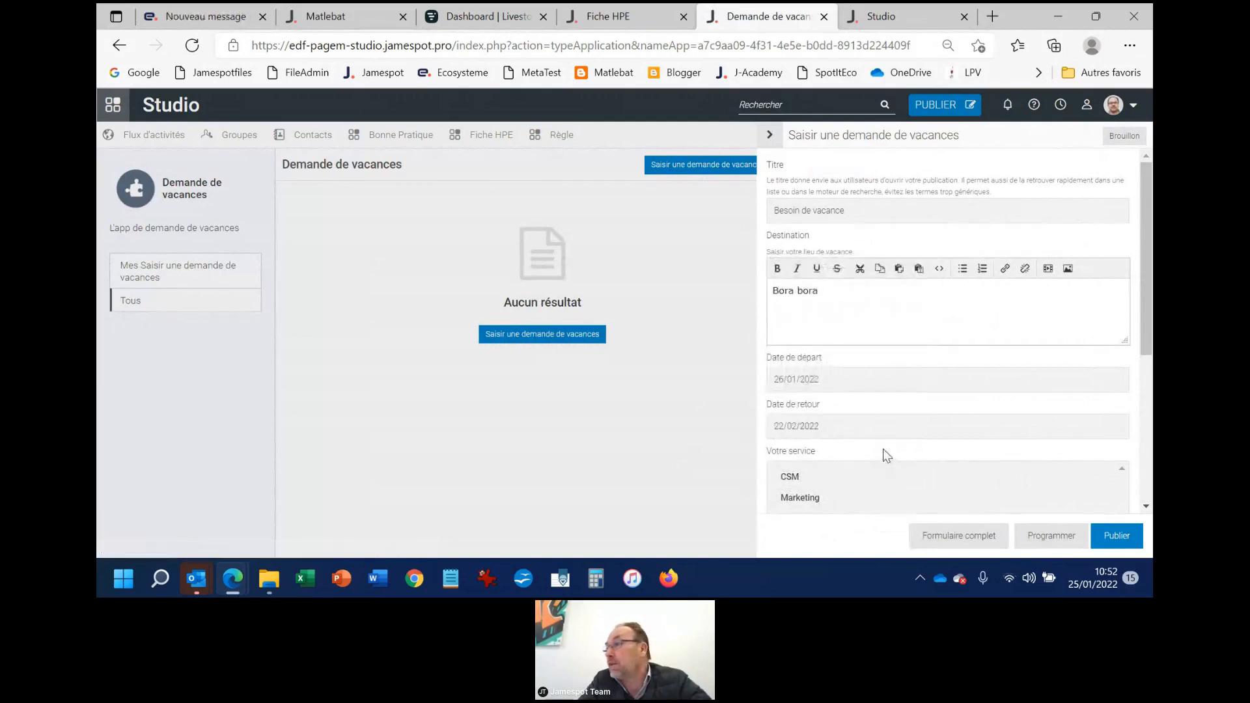
Choose CSM as the service, Oui for "Vous en avez vraiment besoin ?" and Choix 1 for the following radio field
scroll(884, 455, down, 2)
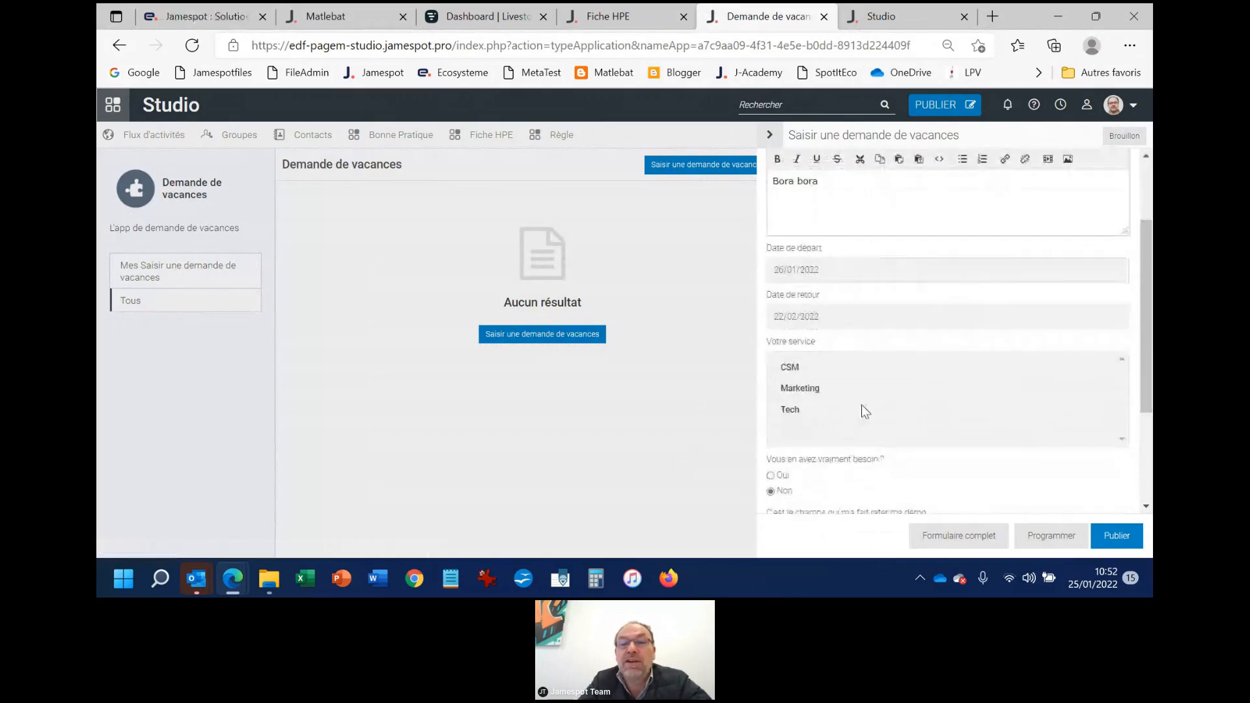
click(800, 366)
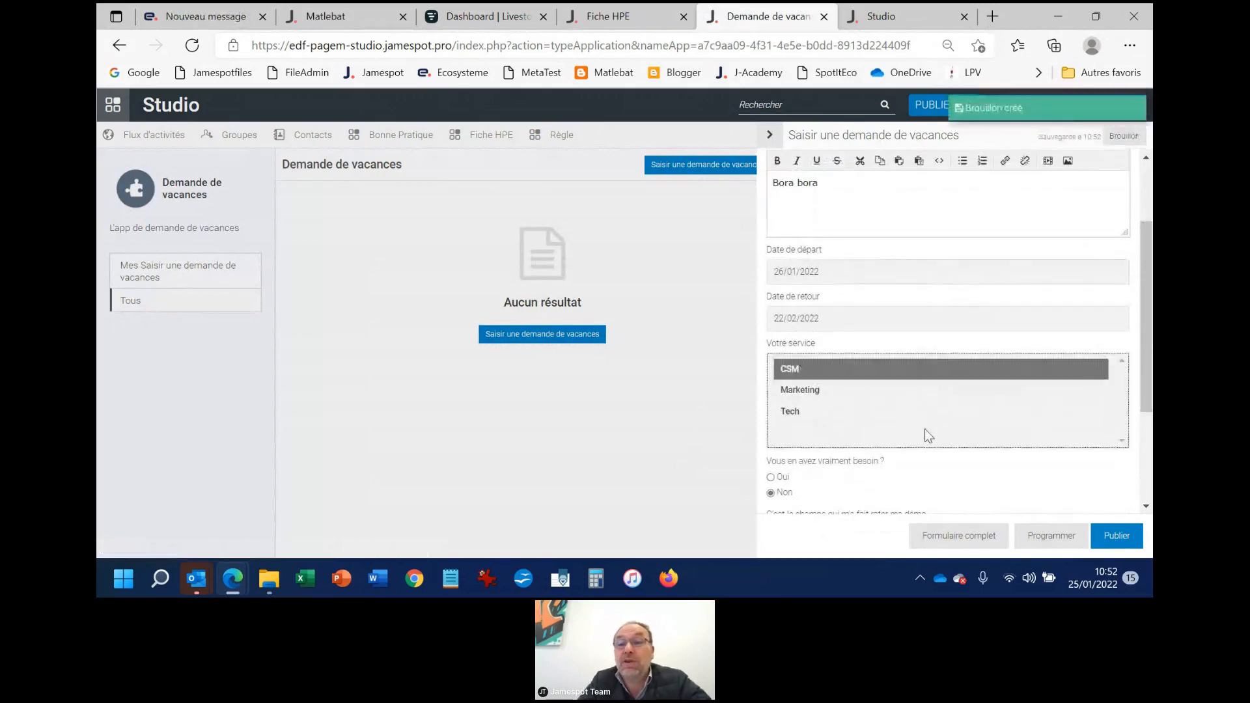
scroll(927, 432, down, 2)
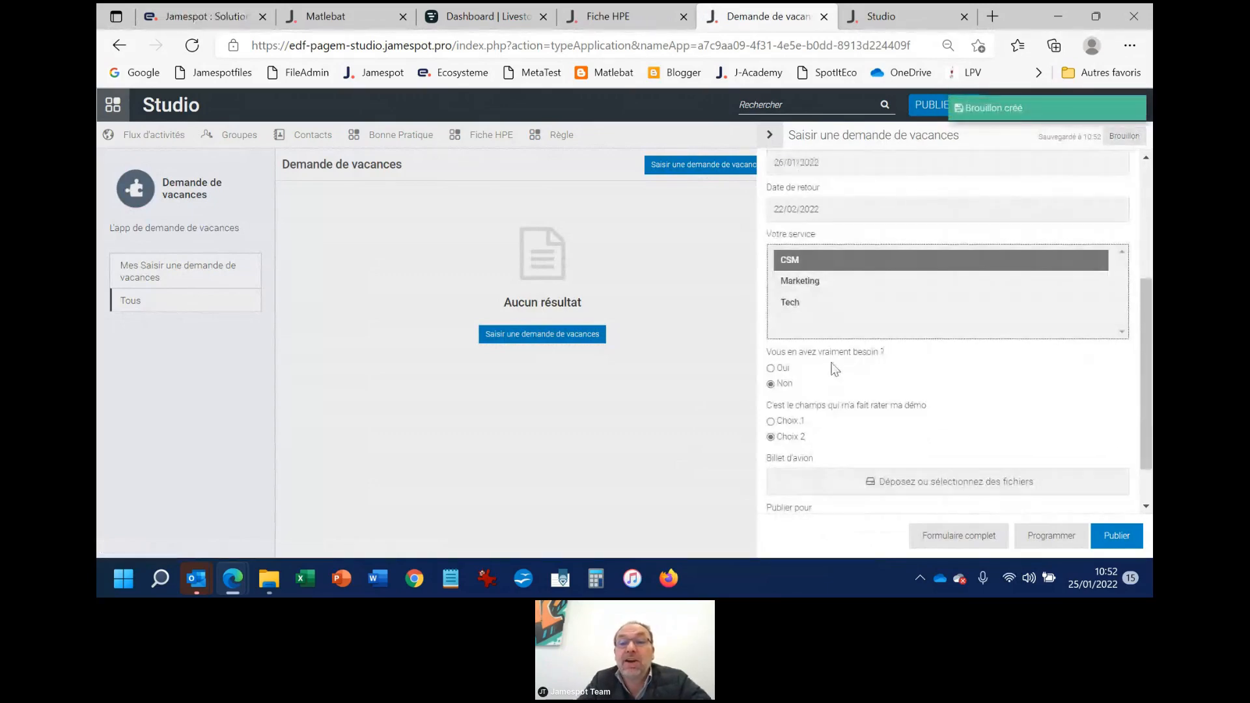
click(789, 369)
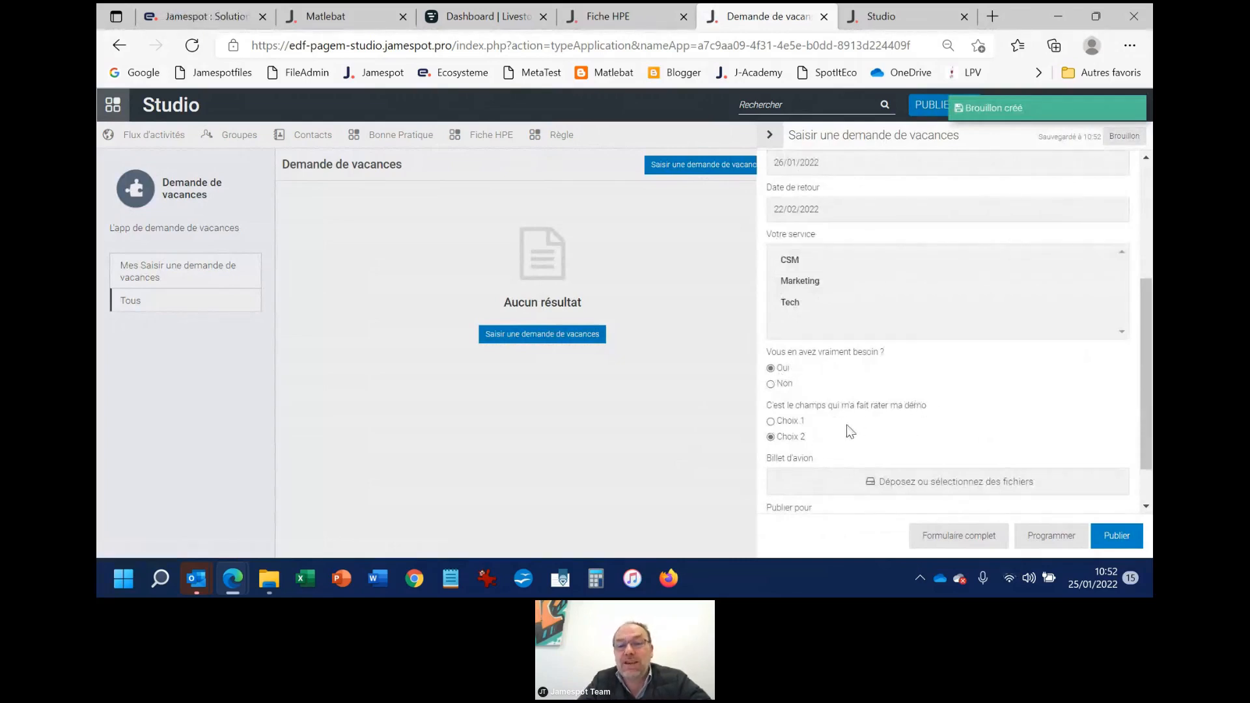
click(773, 422)
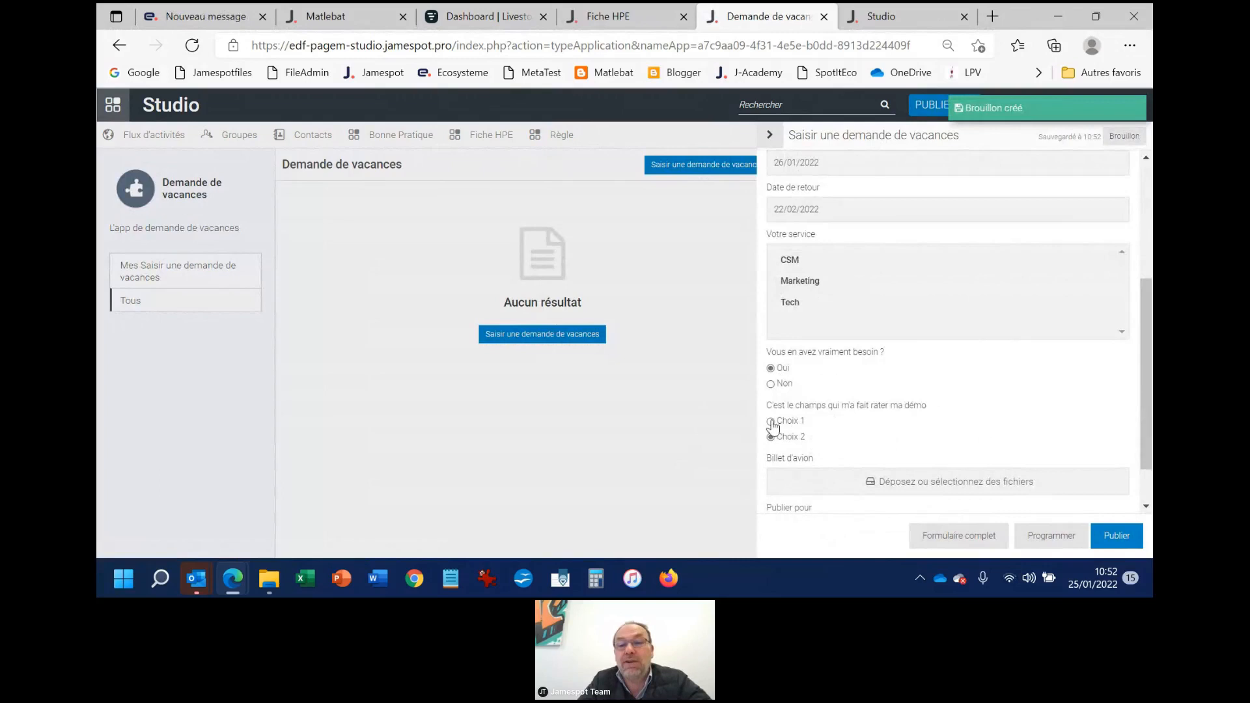
Attach the file Application-Rex.xml to the Billet d'avion field
scroll(945, 423, down, 1)
click(938, 430)
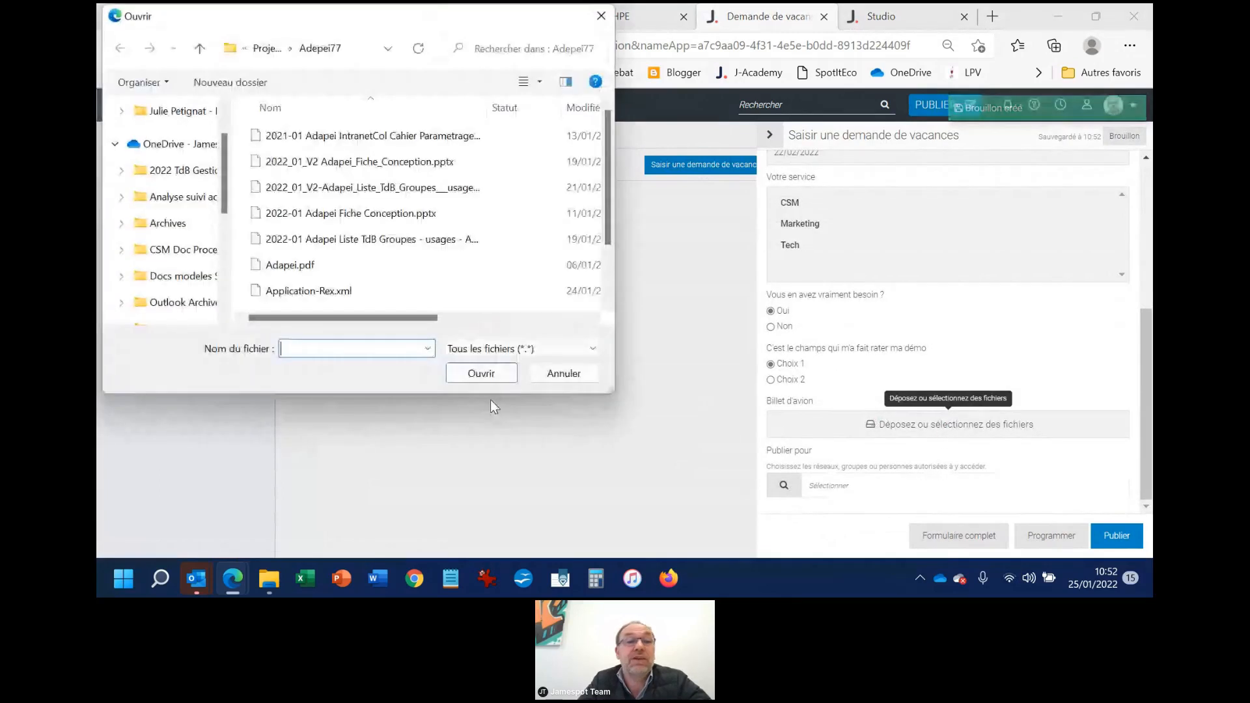
click(296, 291)
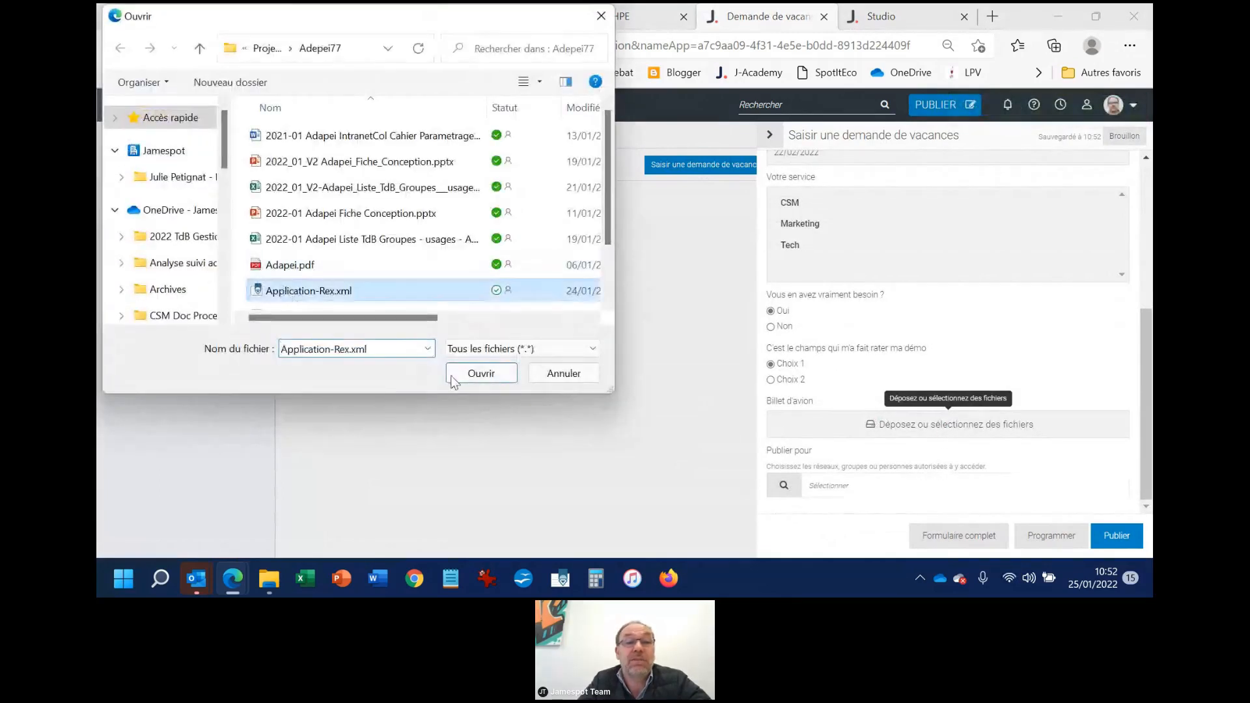
click(482, 374)
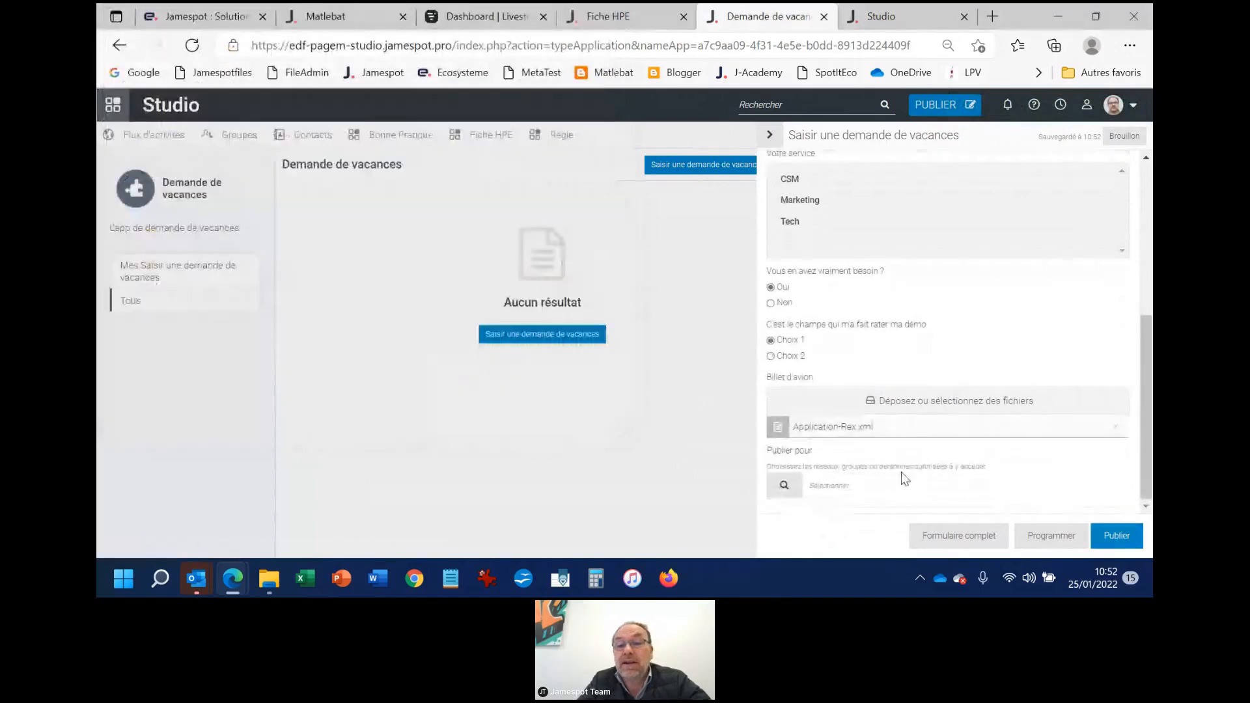
Share the request with the Gpe Test Fichier XML group and publish it
click(794, 485)
click(466, 232)
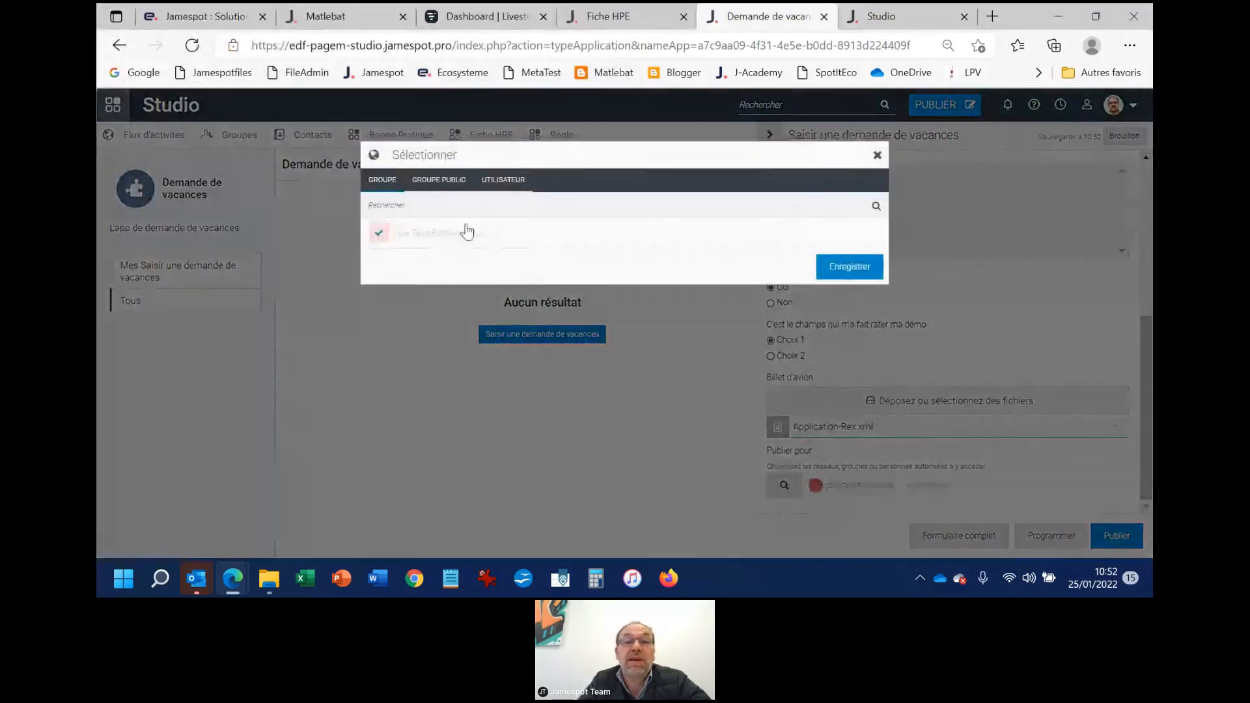
click(848, 267)
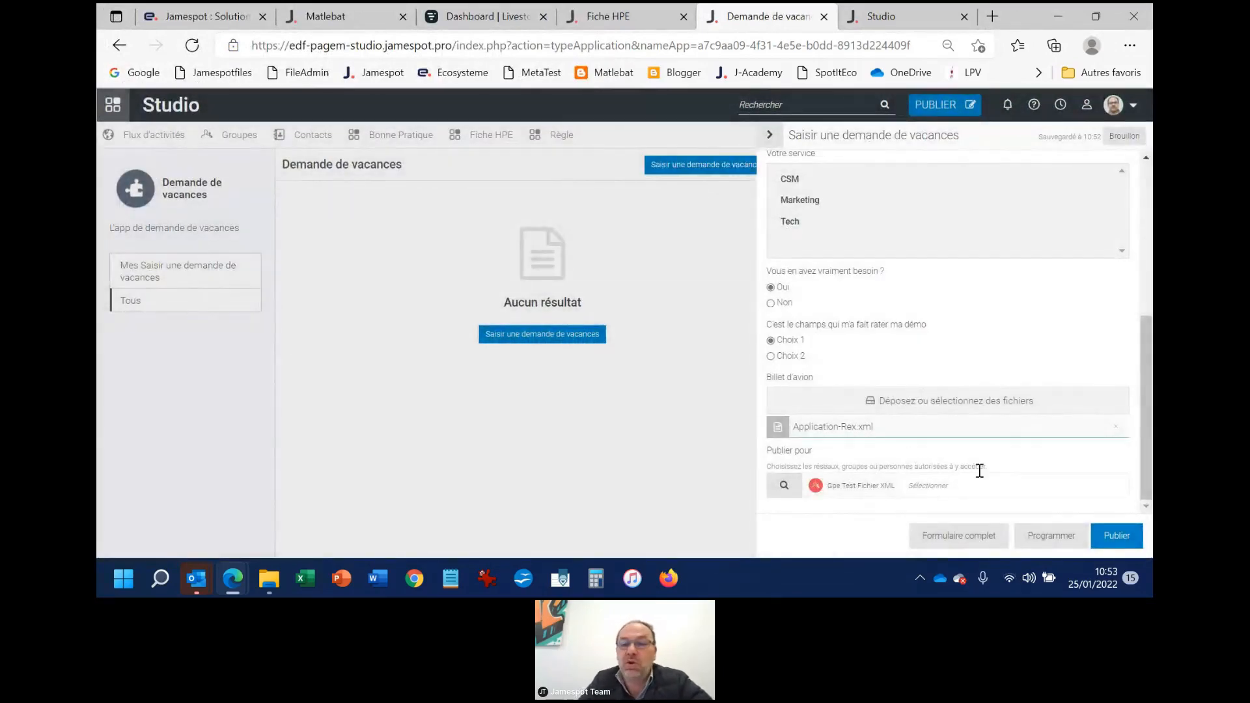
click(1117, 536)
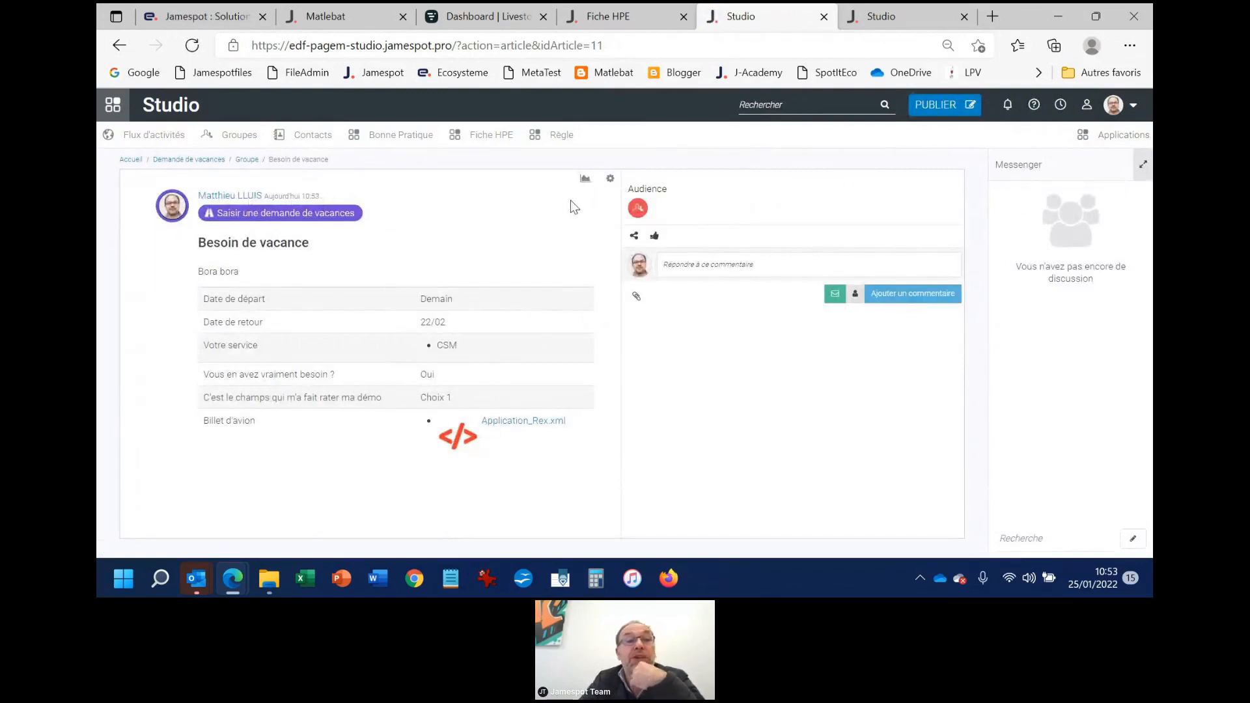
Find Demande de vacances among the platform's applications, then examine its list of requests and its title search filter
mouse_move(589, 185)
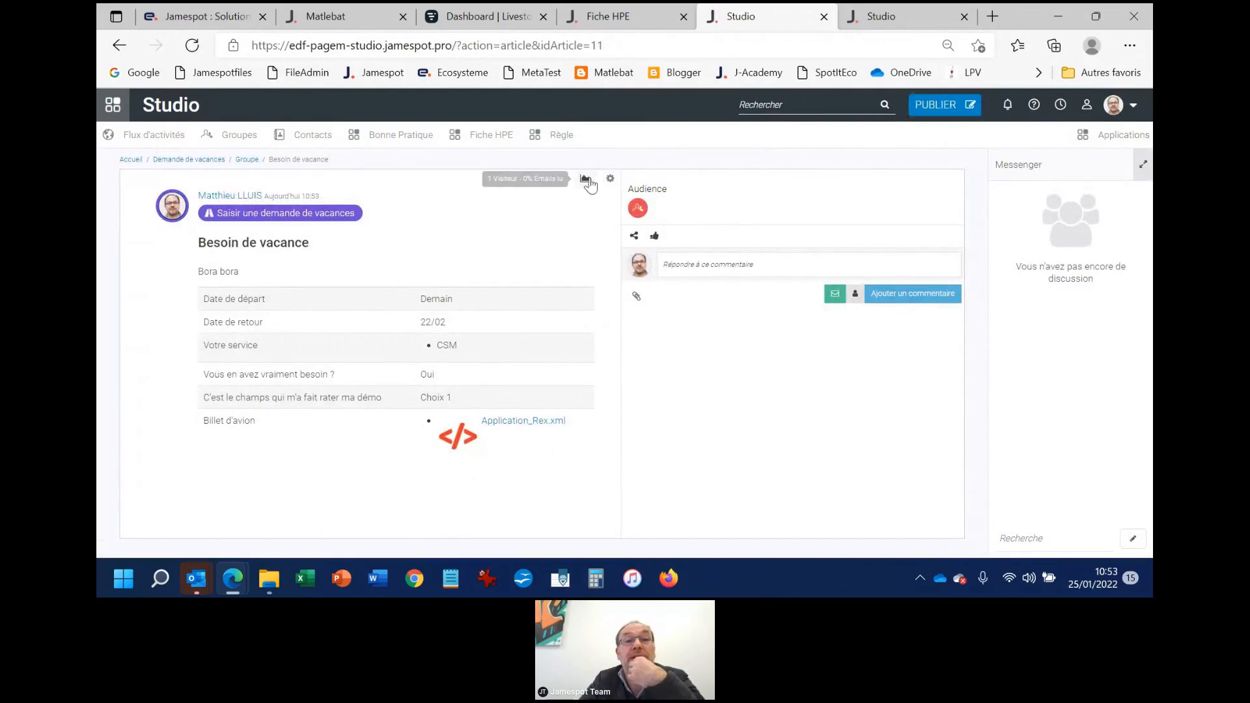
click(1114, 135)
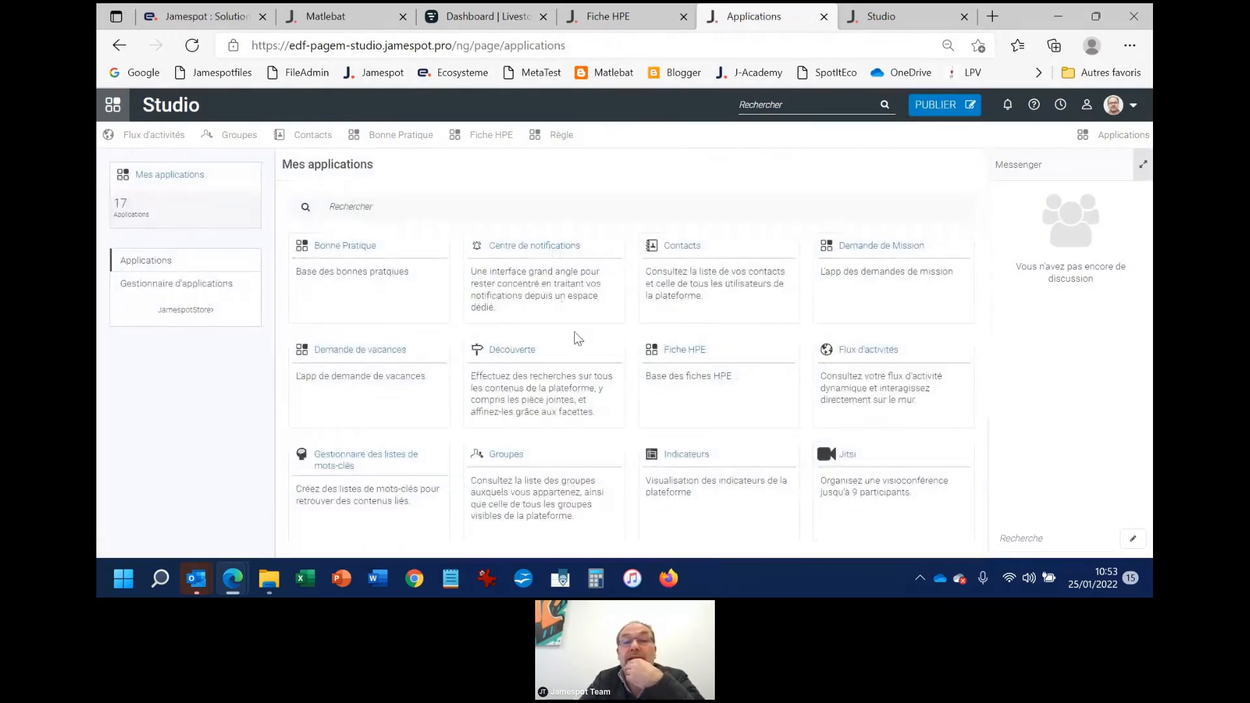
scroll(583, 355, down, 1)
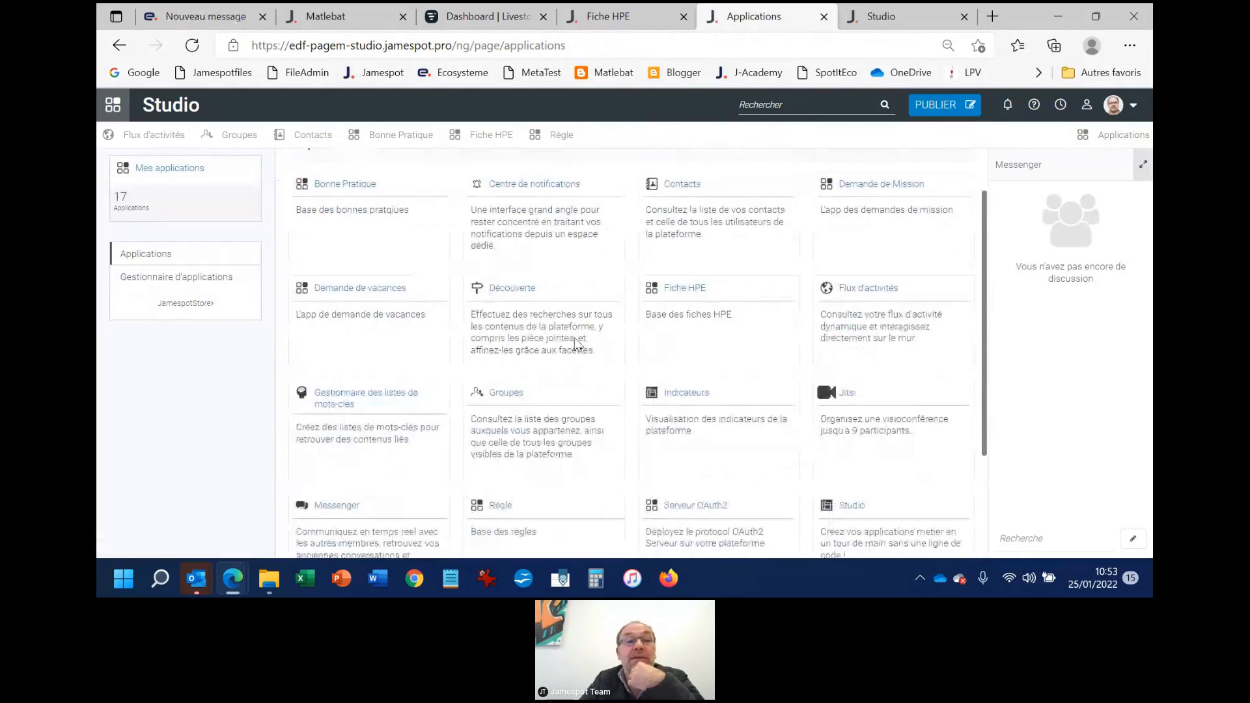
click(397, 289)
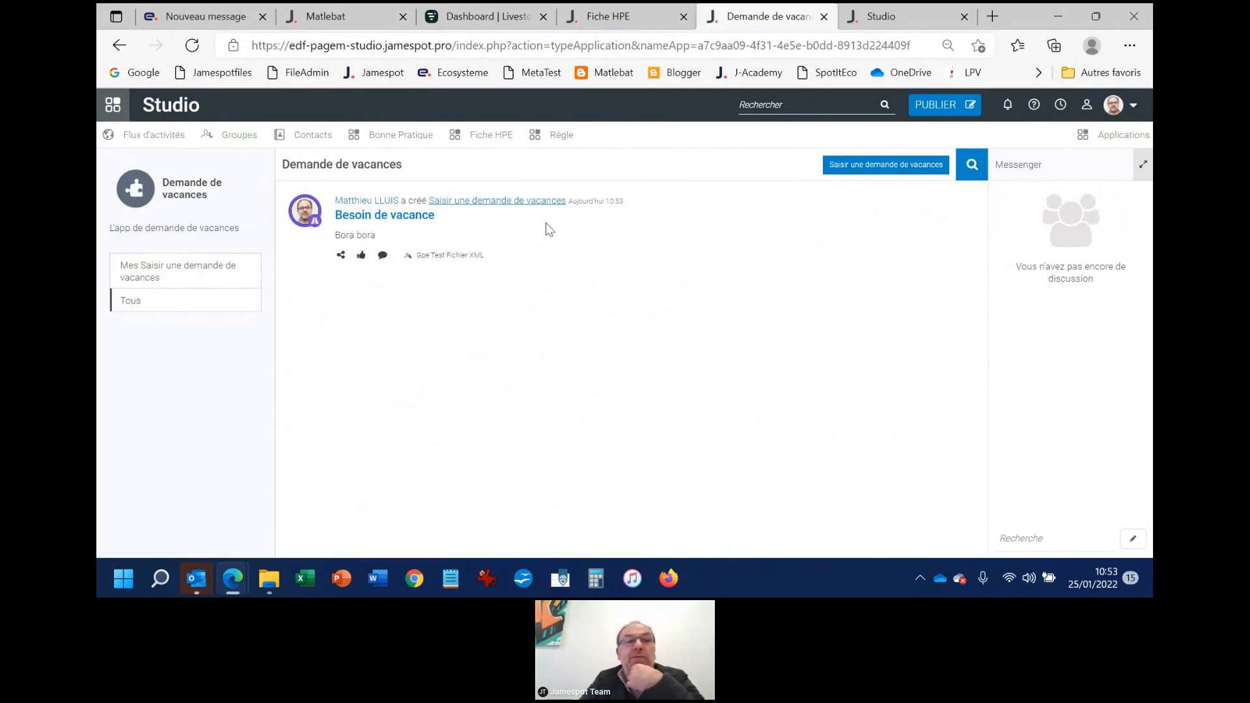
click(972, 164)
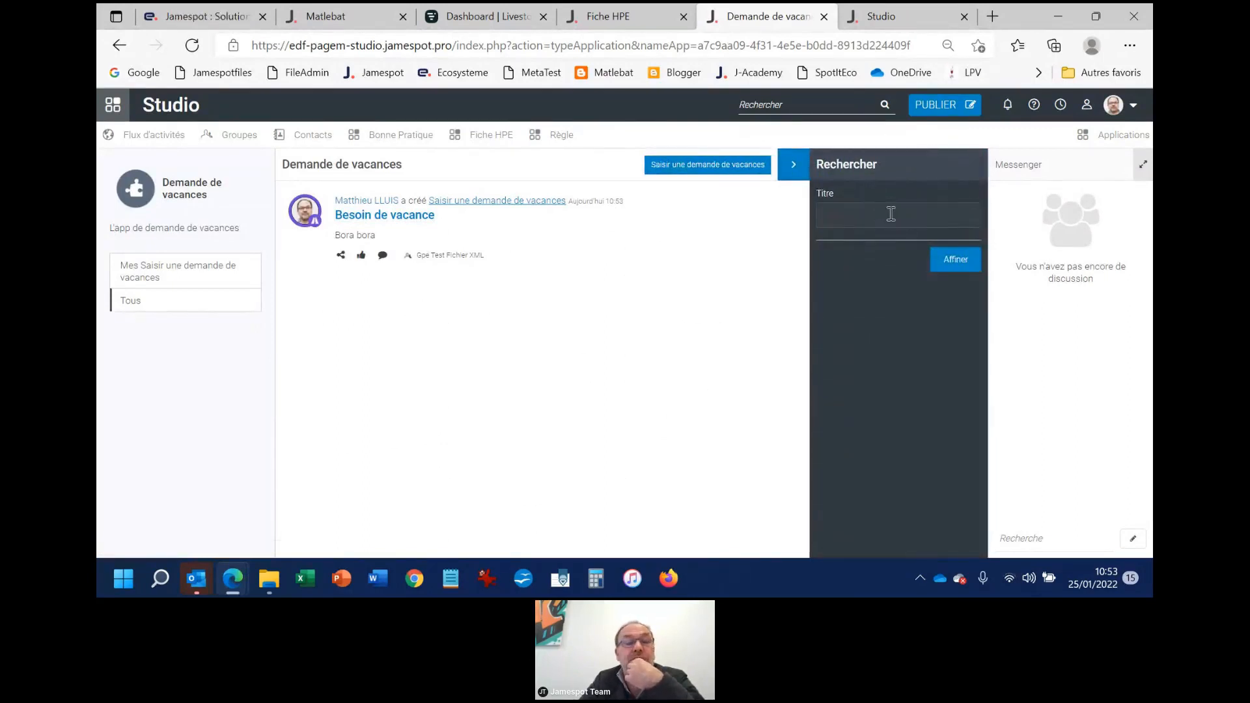
click(891, 214)
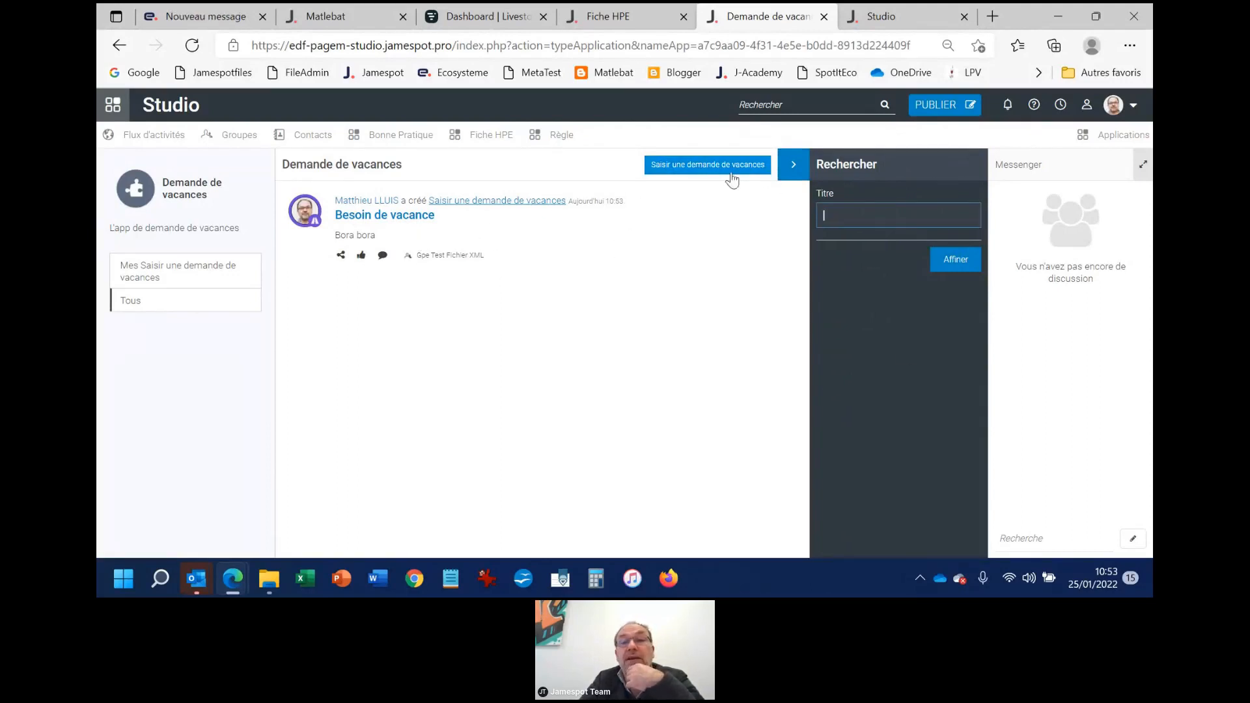
click(793, 166)
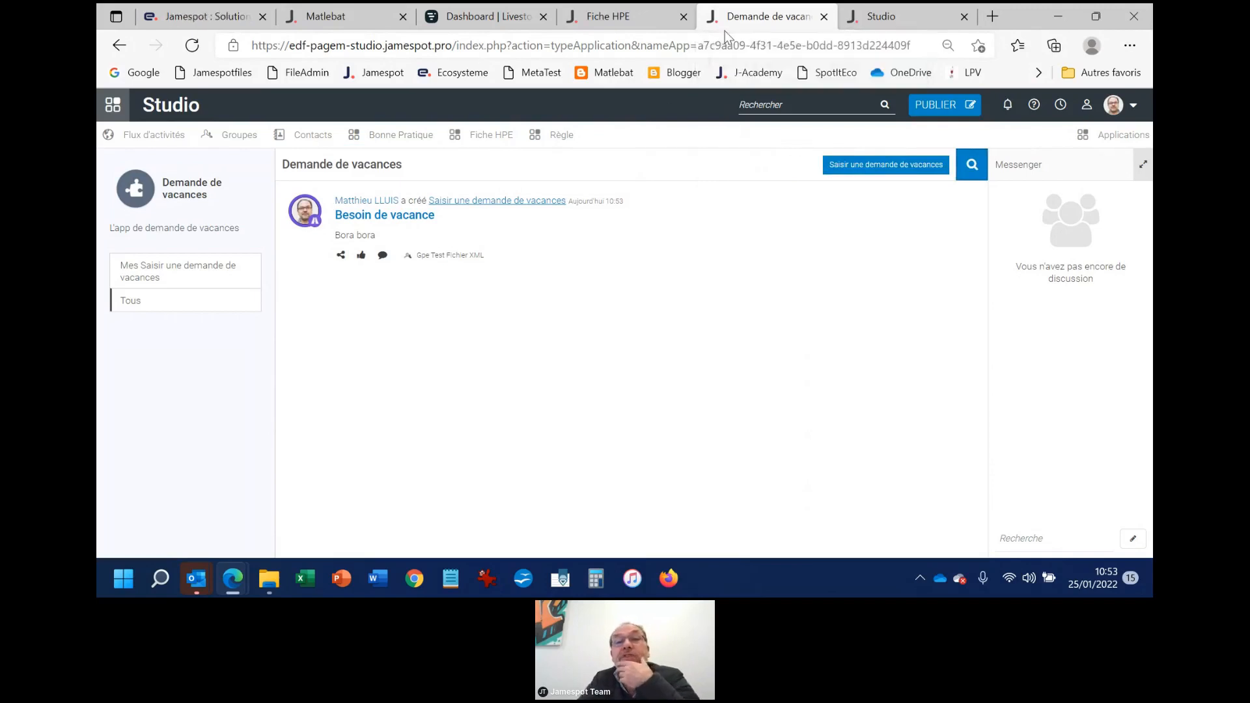
Return to Studio's application list and create a new working version of the Demande de vacances app
click(656, 18)
click(894, 23)
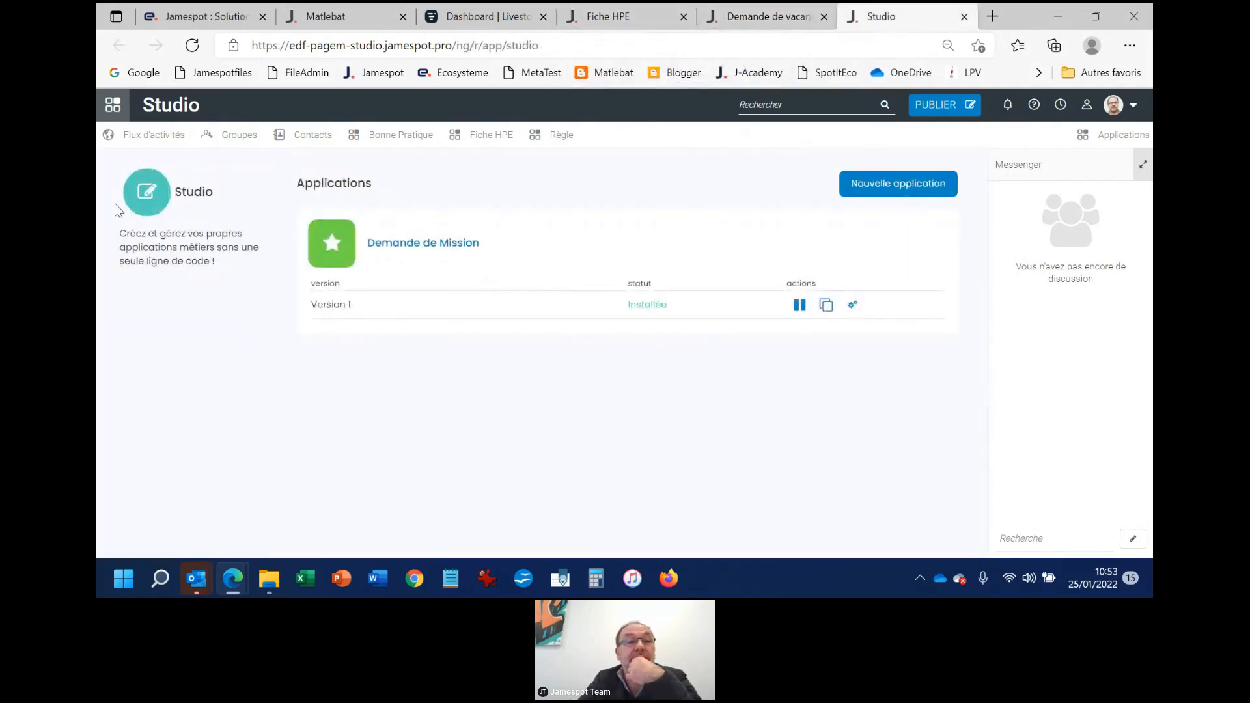
click(152, 133)
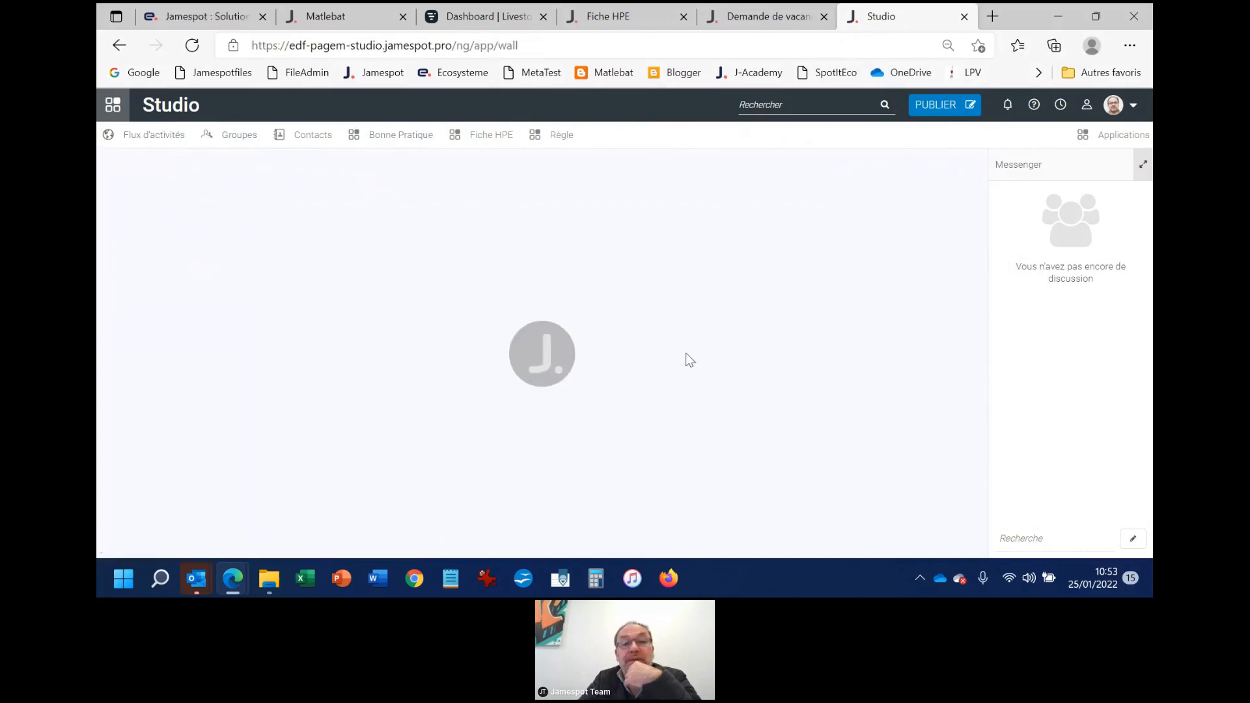
click(865, 222)
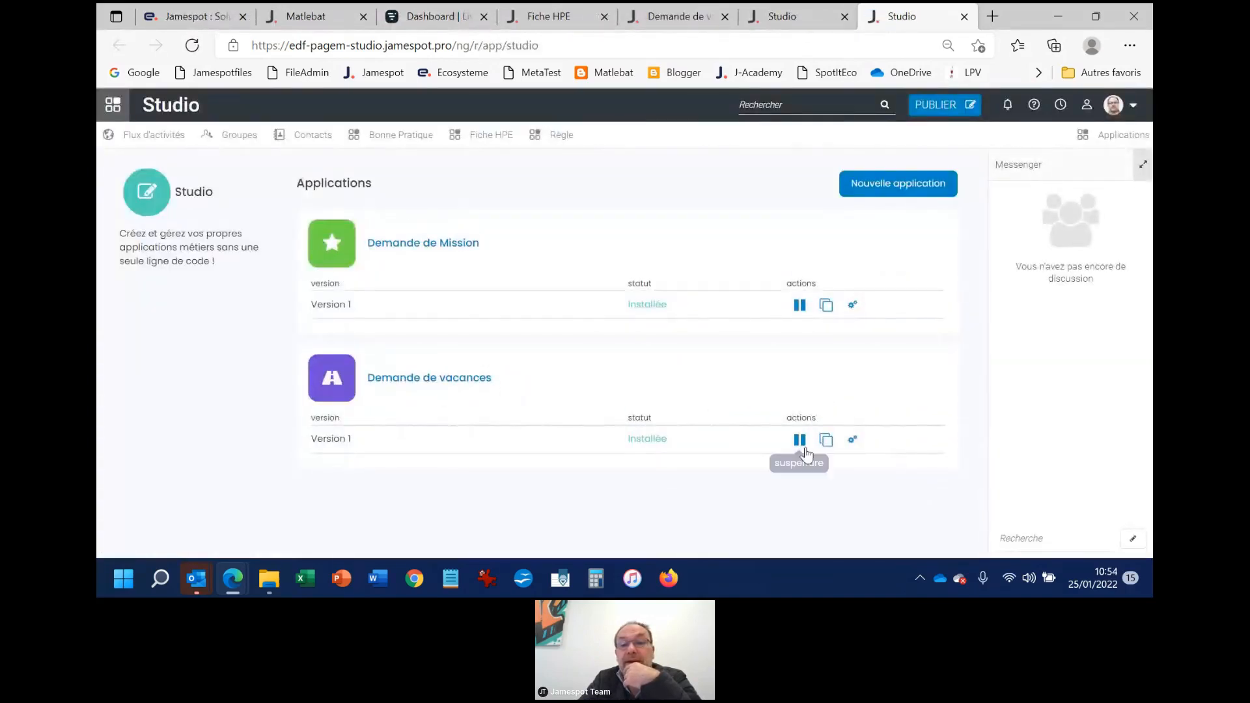
click(853, 441)
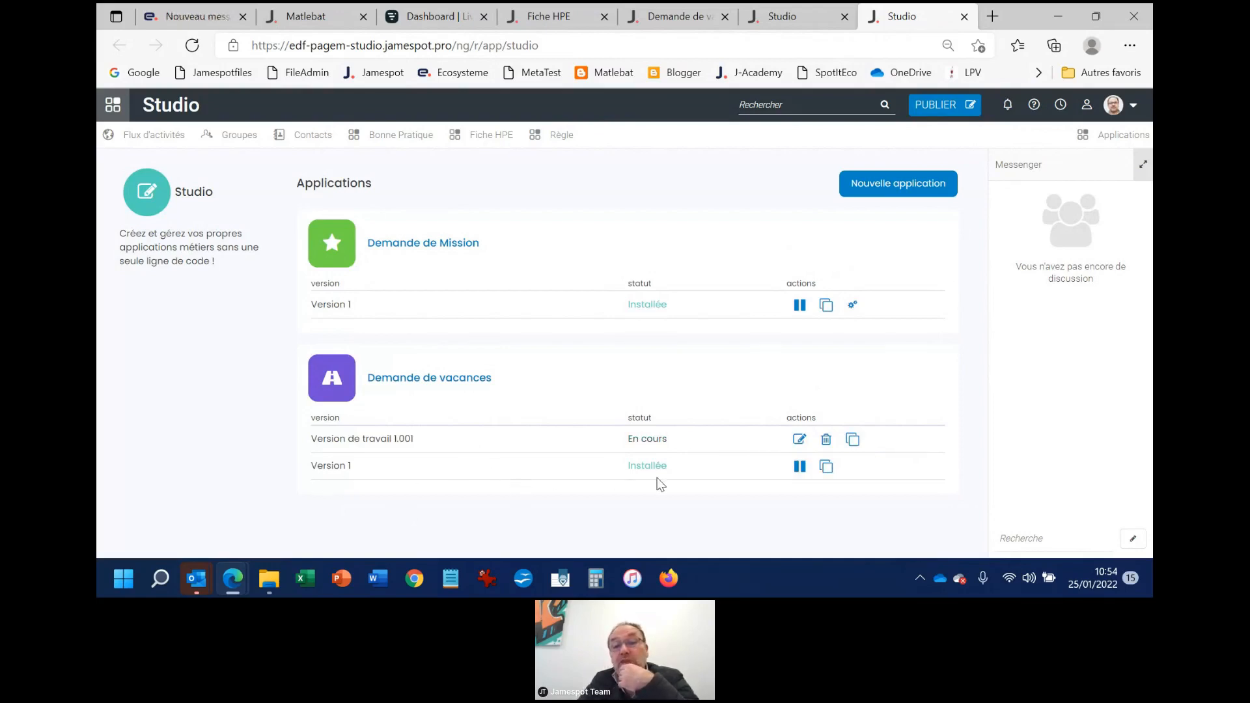
Open the working version of Demande de vacances, review its general settings and installation summary, and install it
click(798, 438)
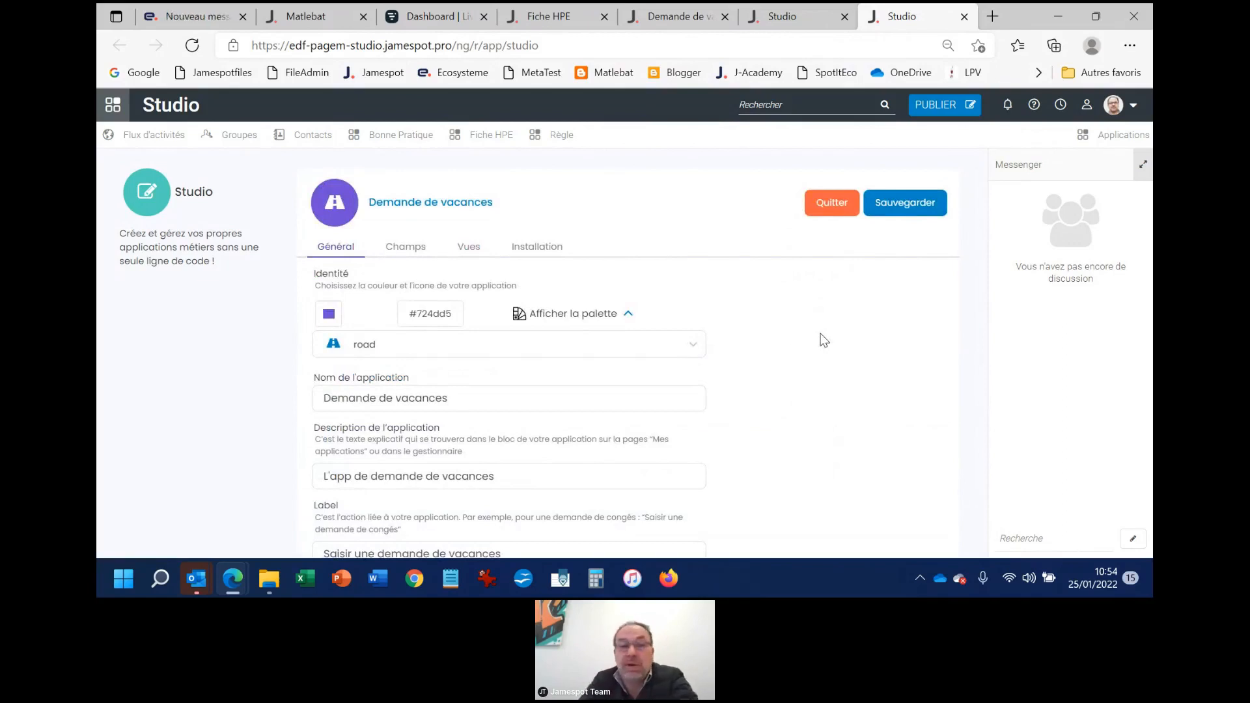
scroll(553, 419, down, 2)
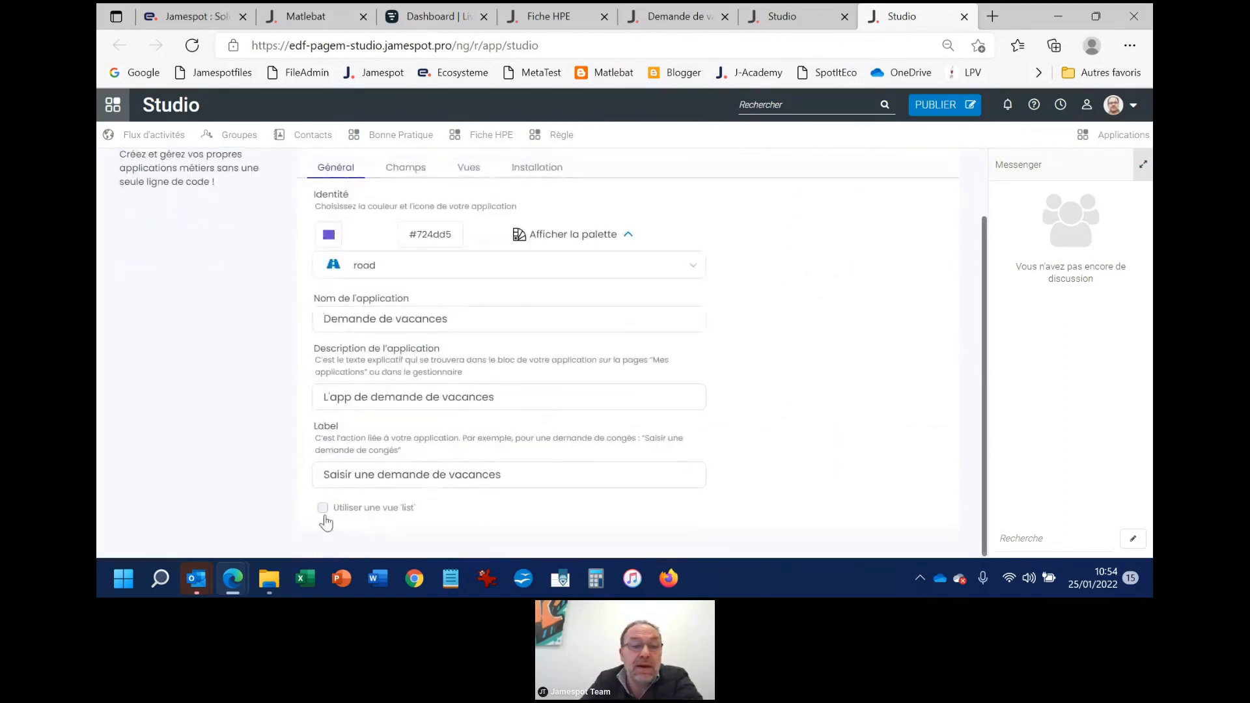
scroll(852, 419, up, 2)
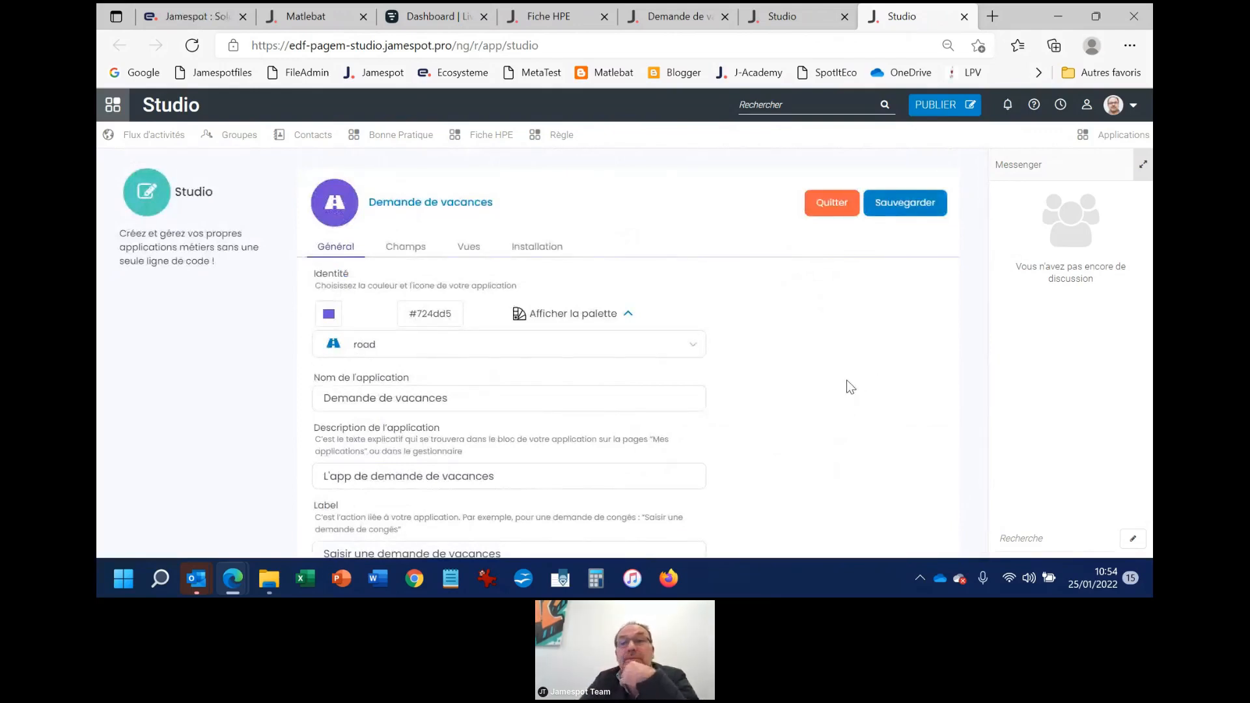
click(535, 251)
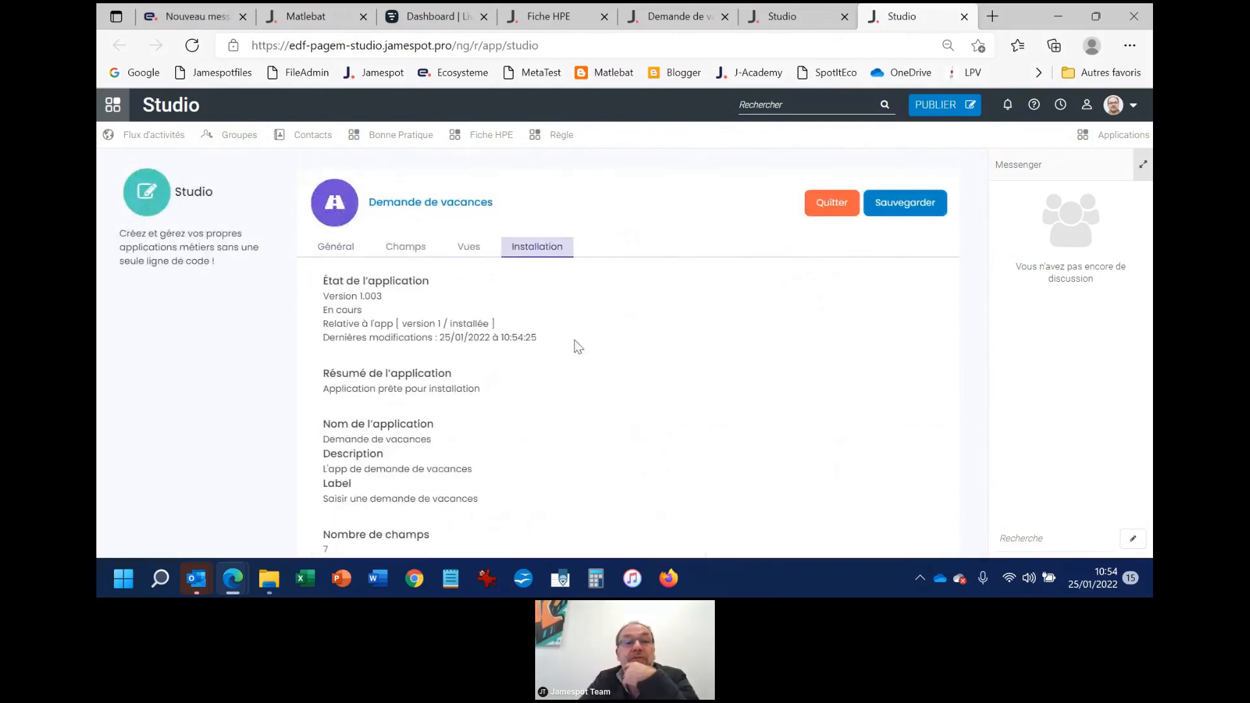
scroll(521, 436, down, 3)
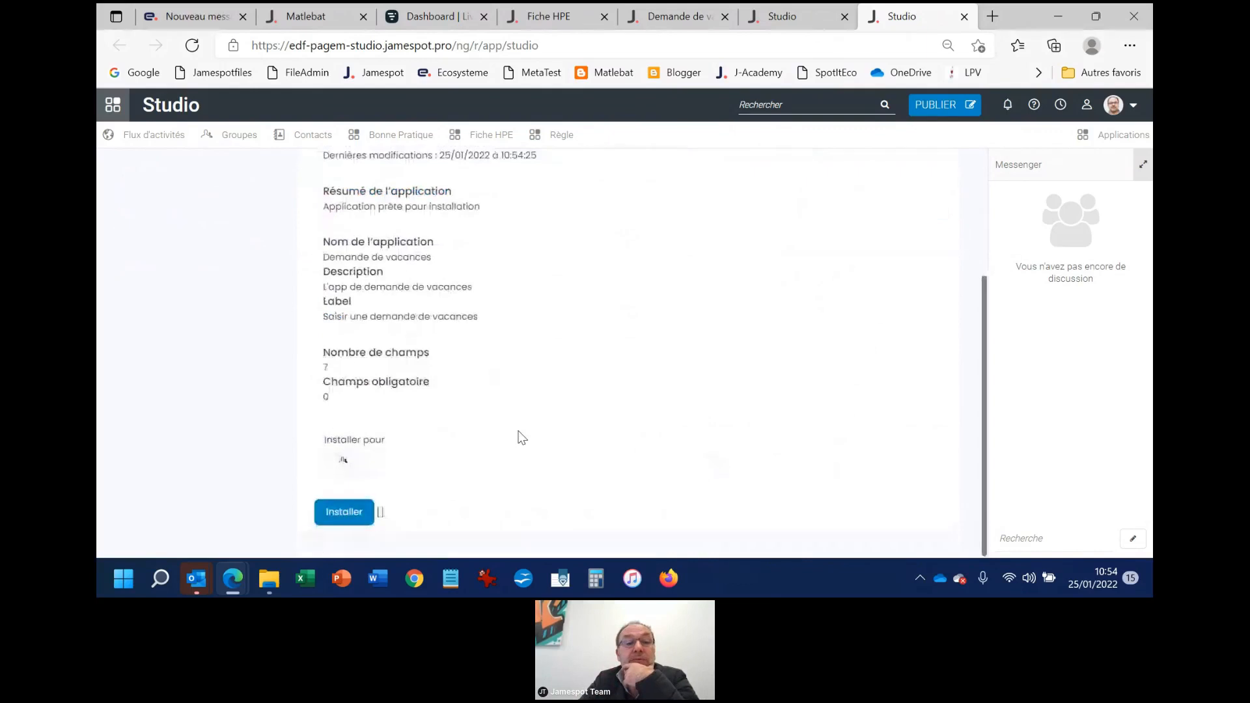
click(337, 514)
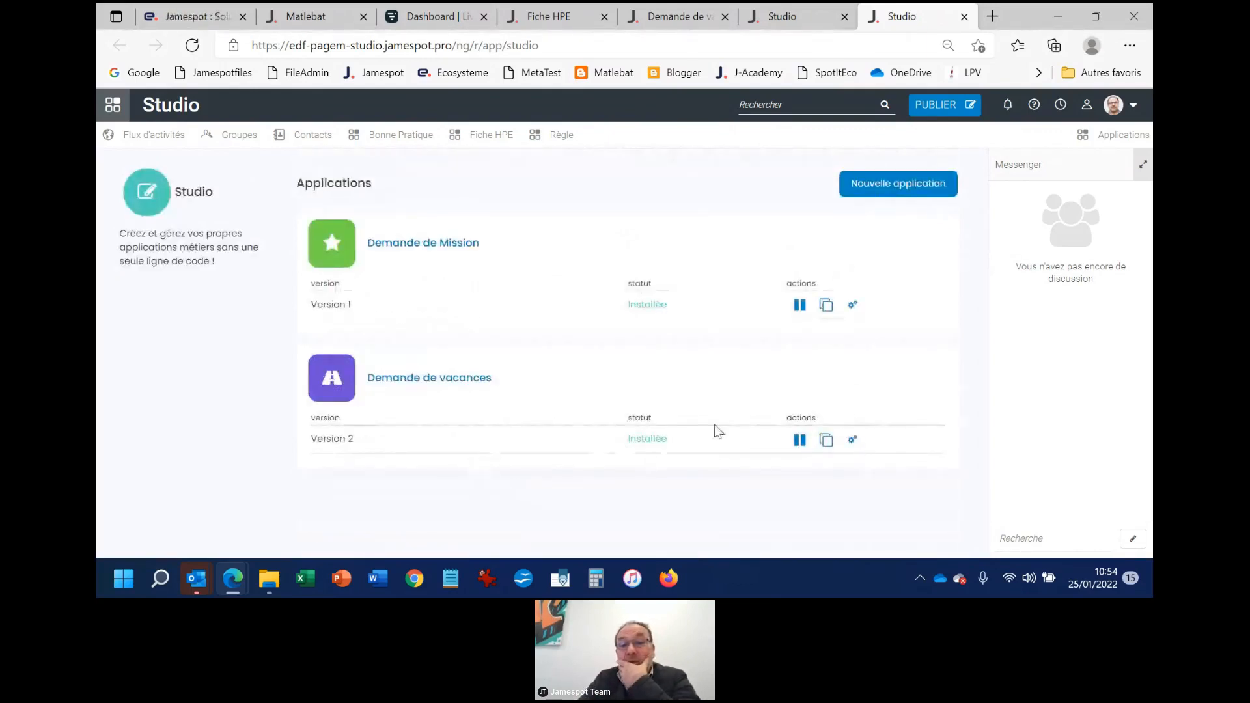
Open the Demande de vacances app and examine the search filters offered for its request list
click(415, 381)
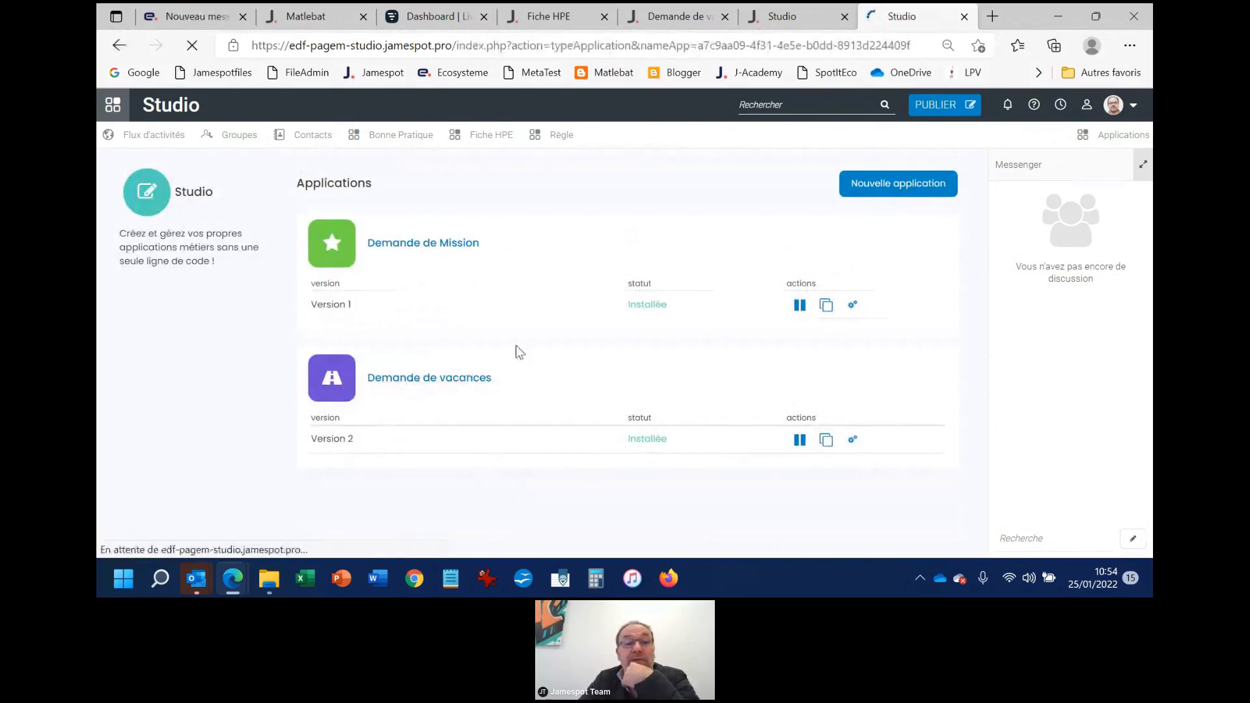
click(971, 162)
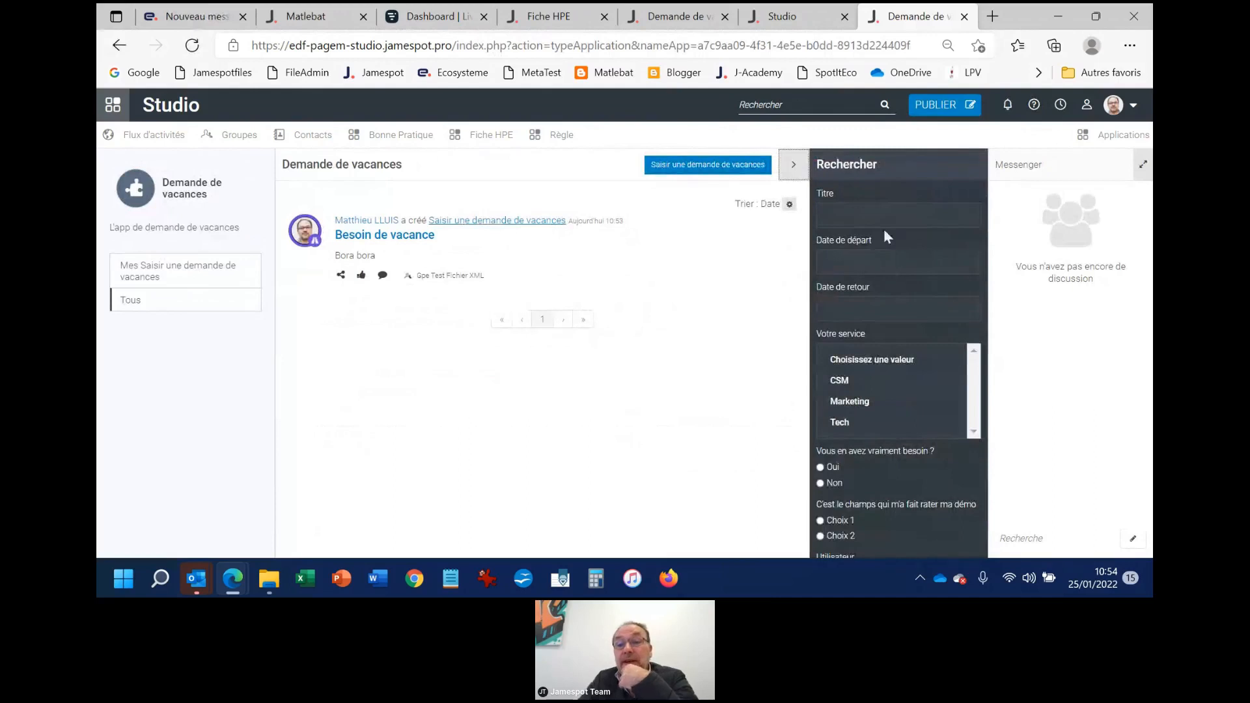
scroll(859, 374, down, 3)
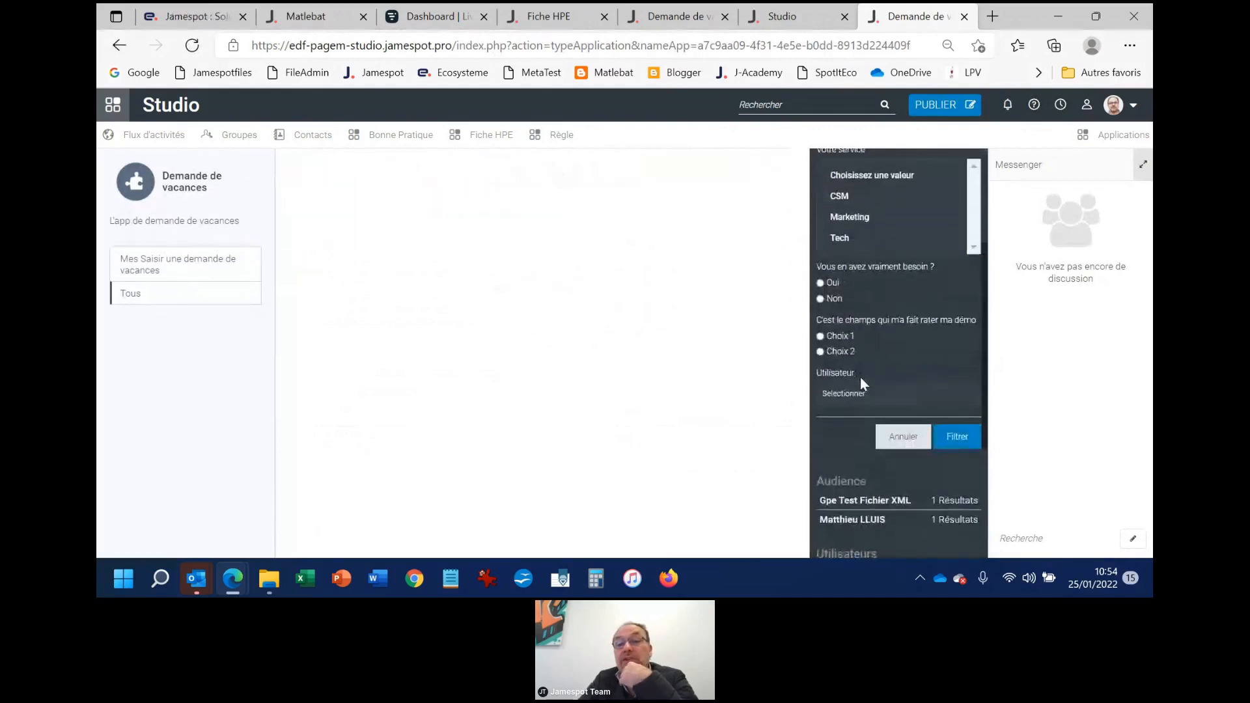
scroll(862, 375, up, 3)
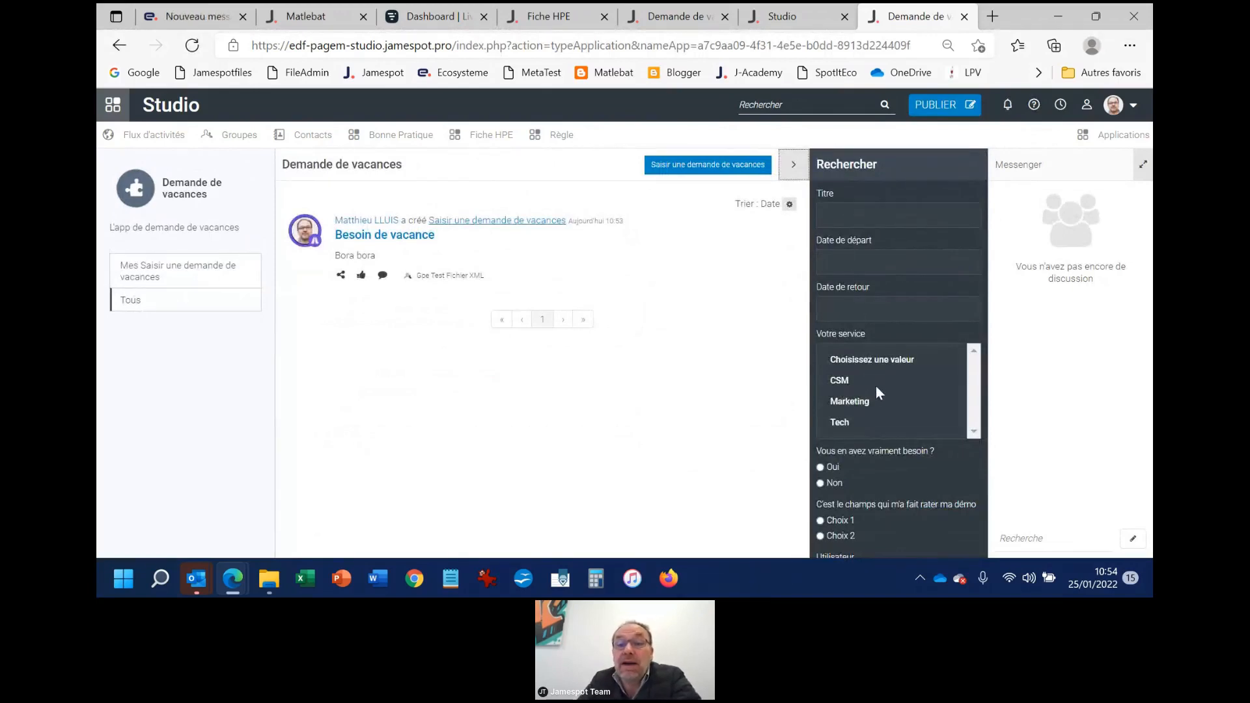
Filter the vacation requests by the CSM value of Votre service
click(851, 380)
scroll(900, 432, down, 4)
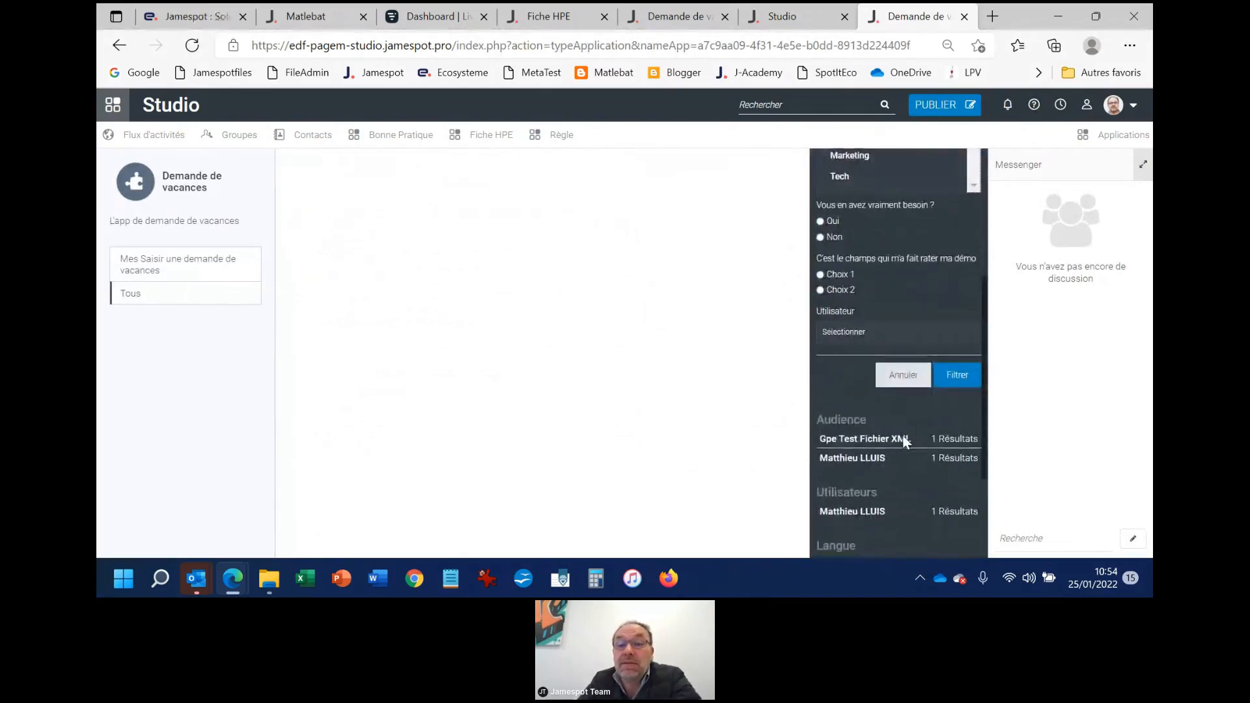
click(958, 372)
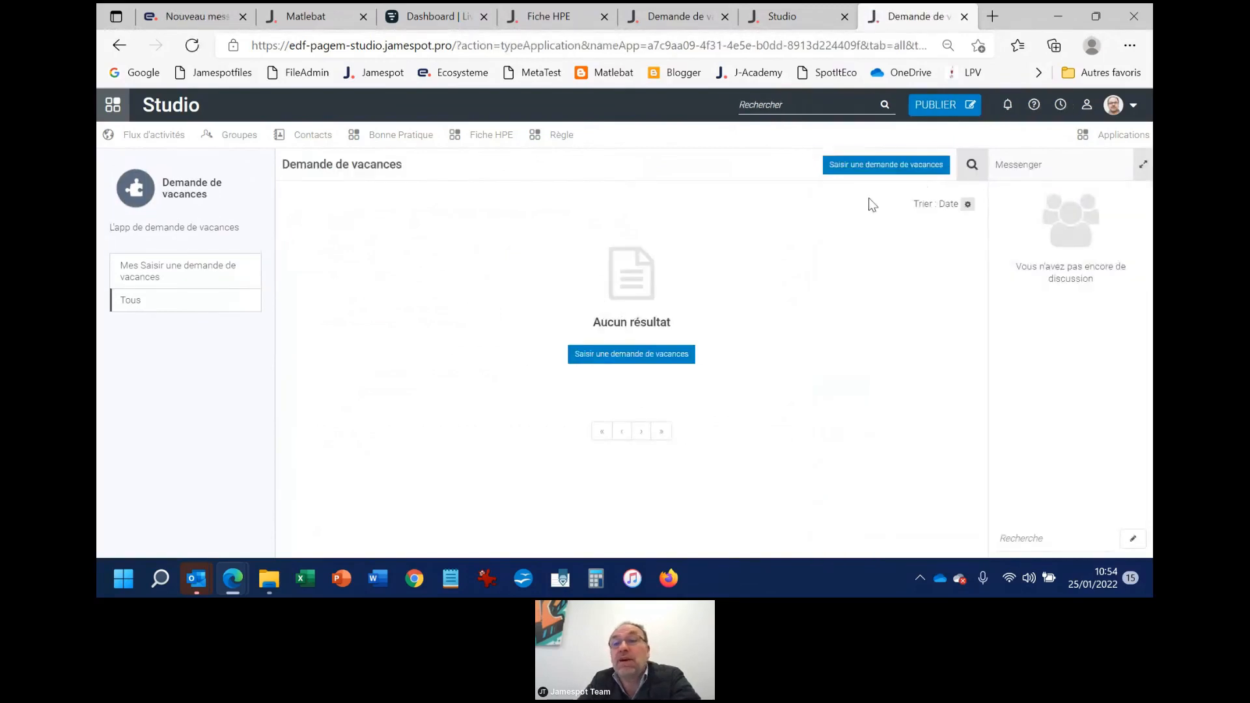
Examine the request list's sort options and reopen its search filters to review the remaining fields
click(971, 165)
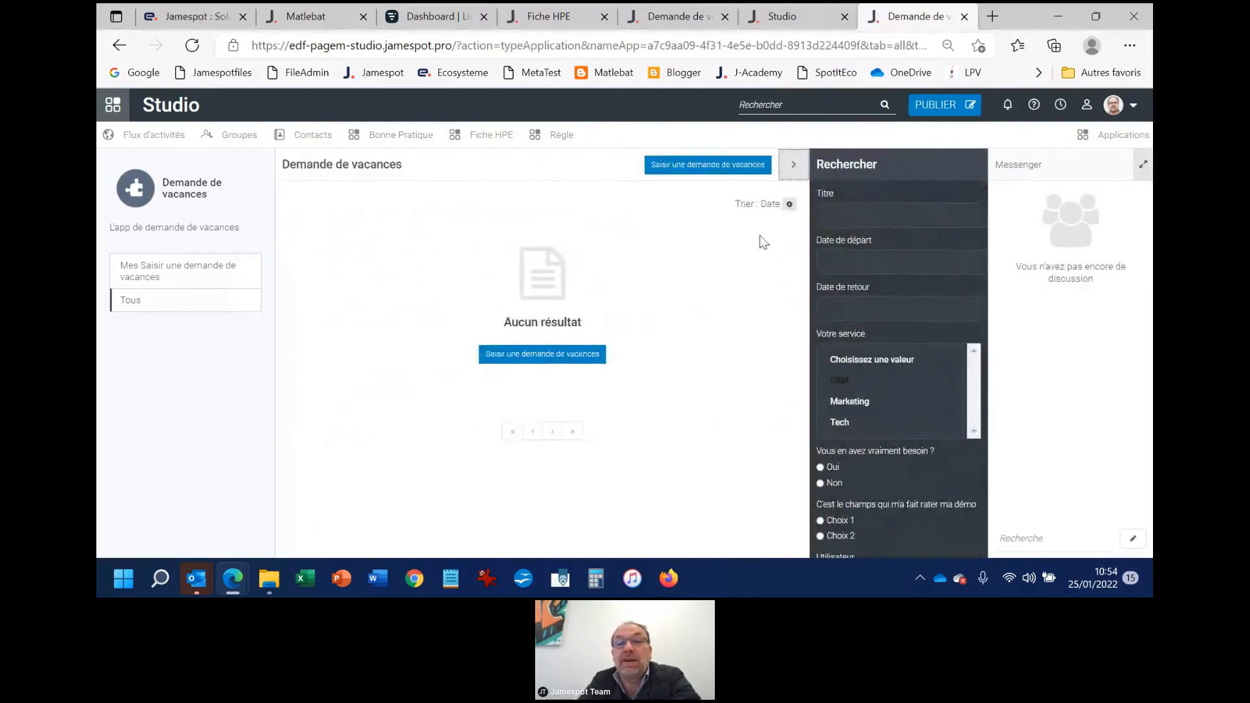
click(790, 205)
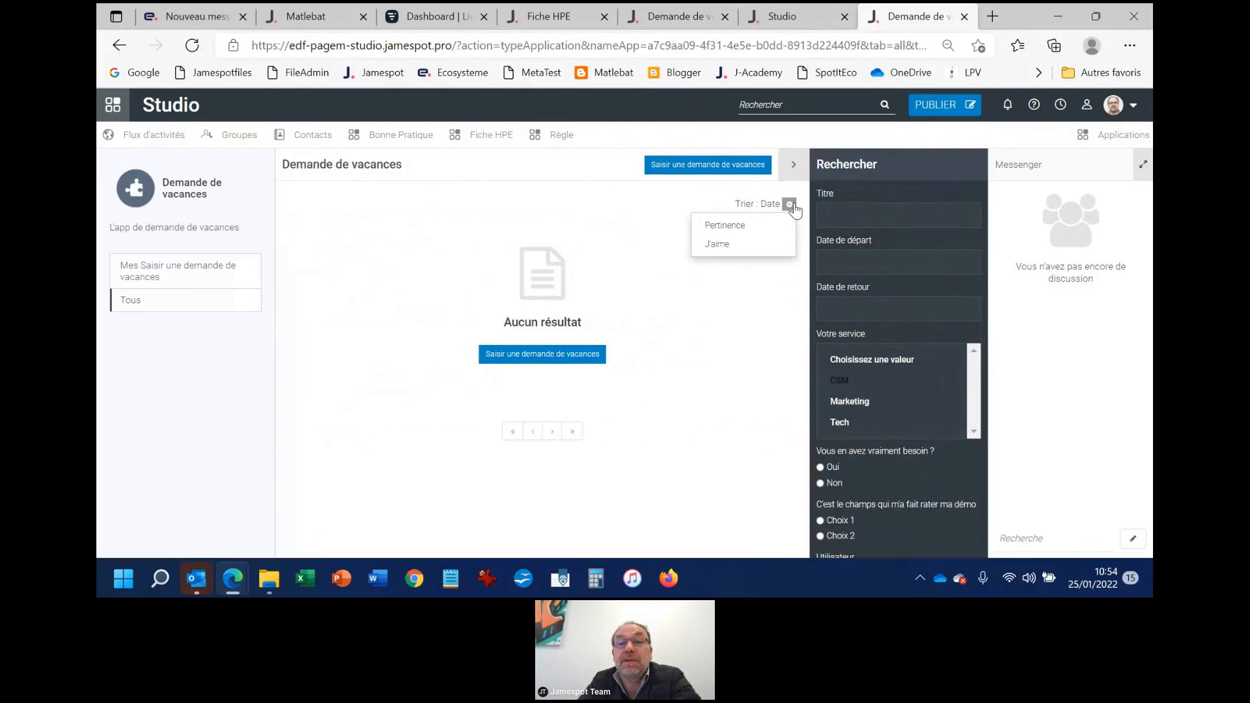
click(793, 205)
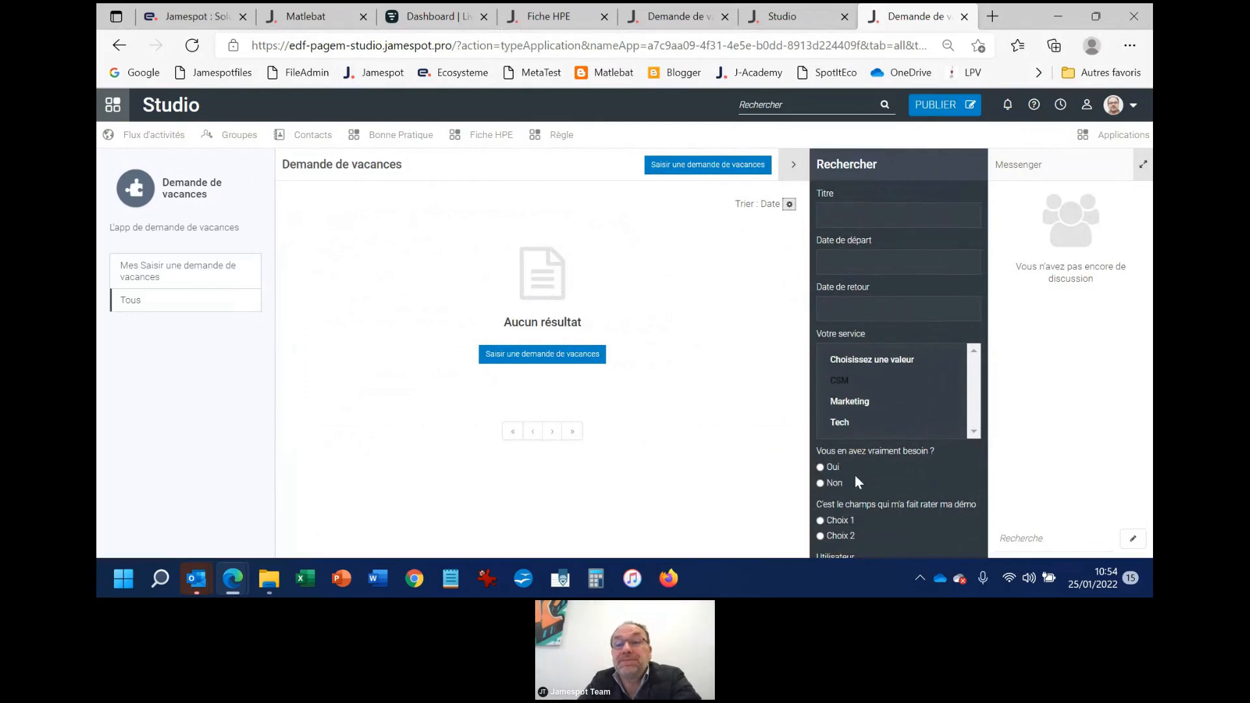
scroll(866, 468, down, 2)
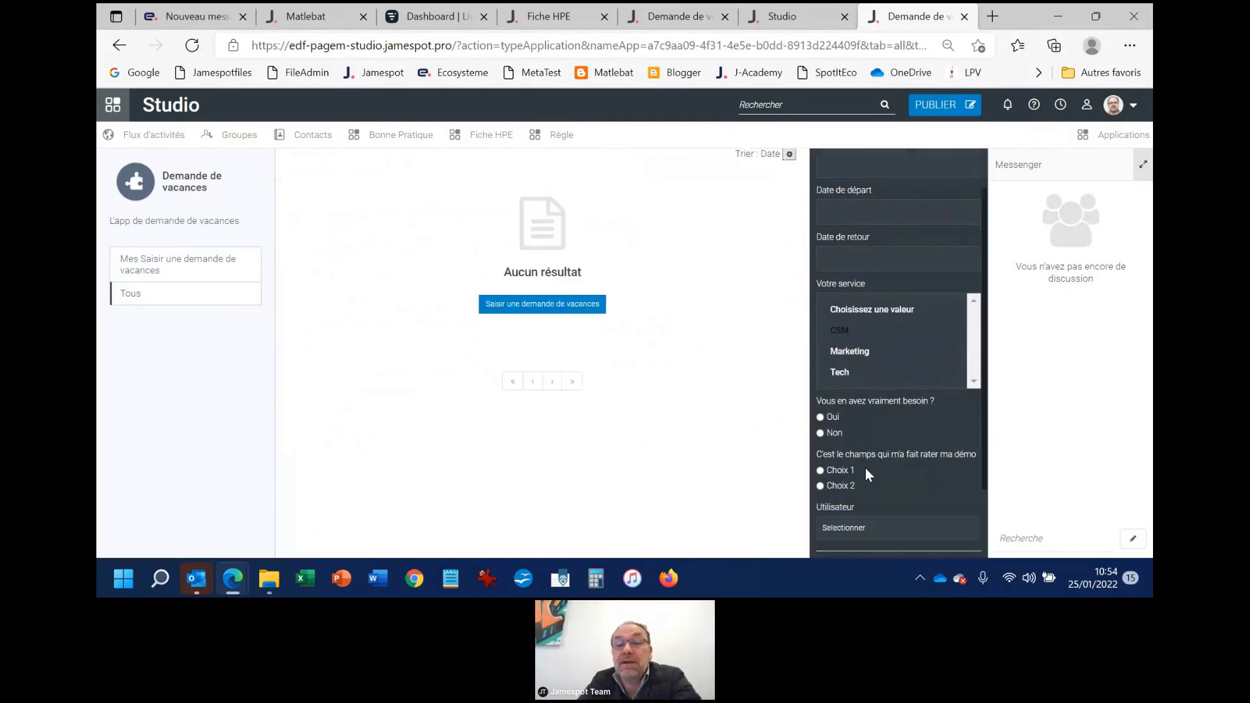
scroll(831, 386, up, 2)
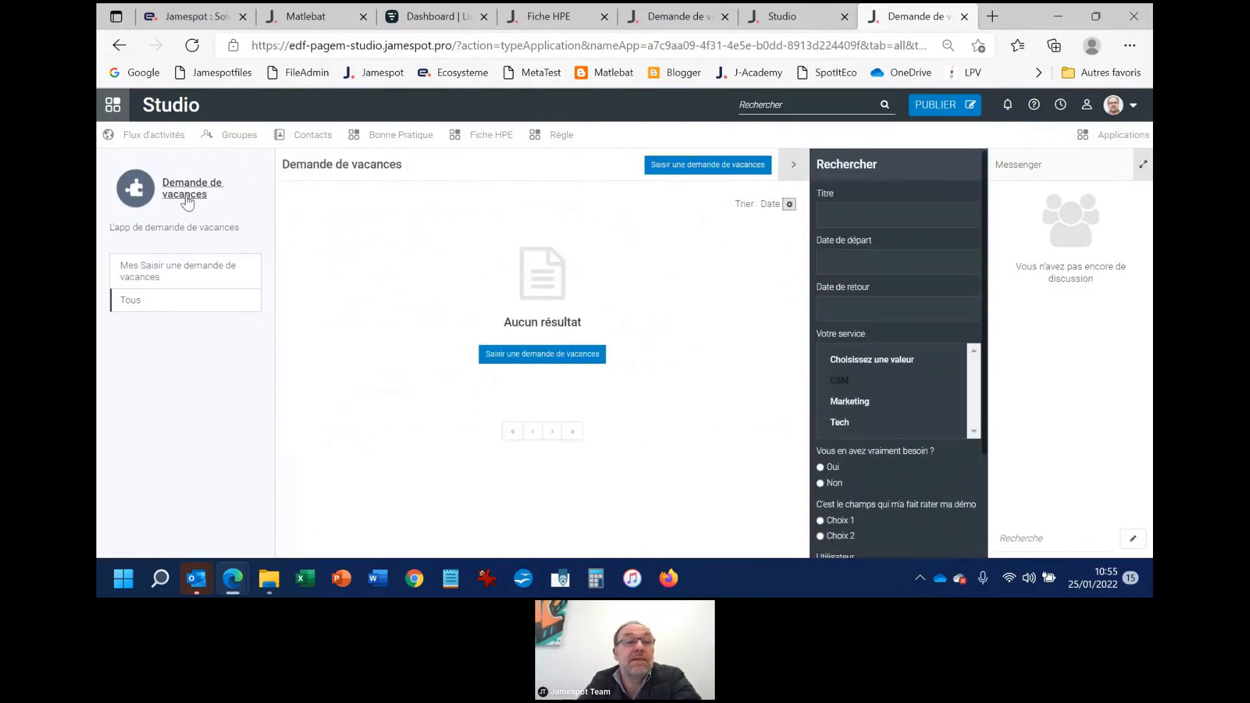
Reset the Demande de vacances list to all requests and close its browser tab
click(190, 188)
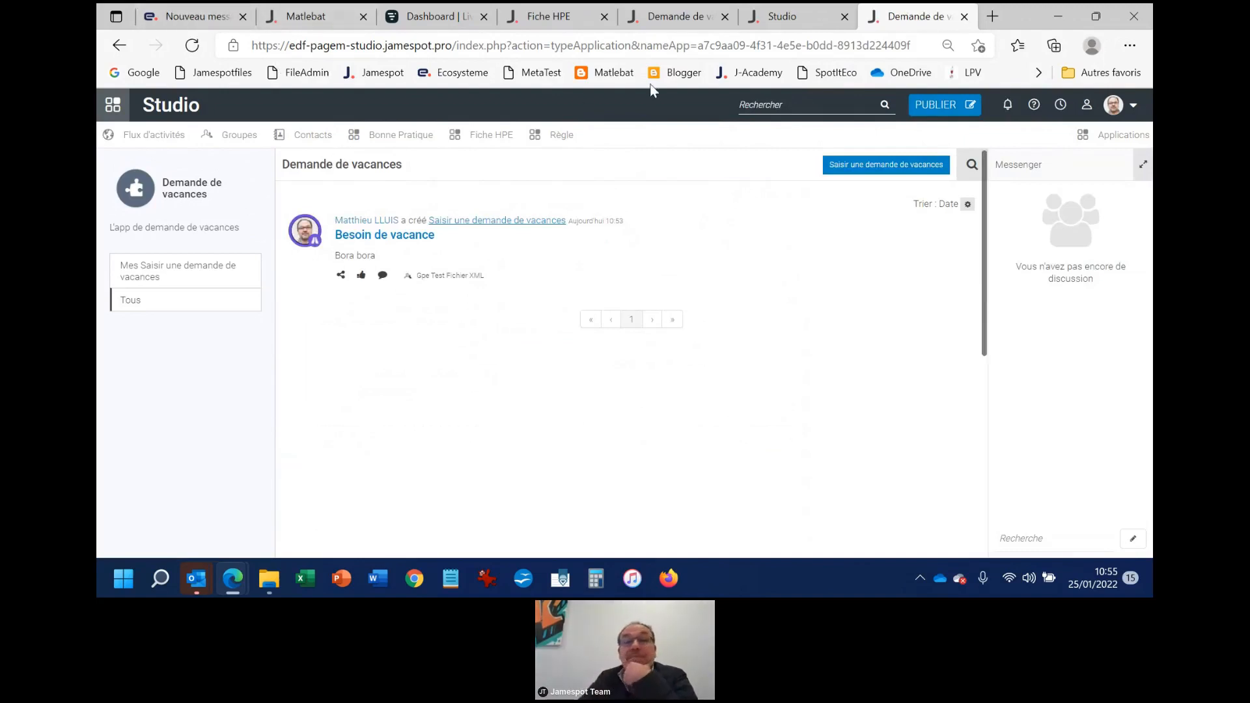
click(964, 17)
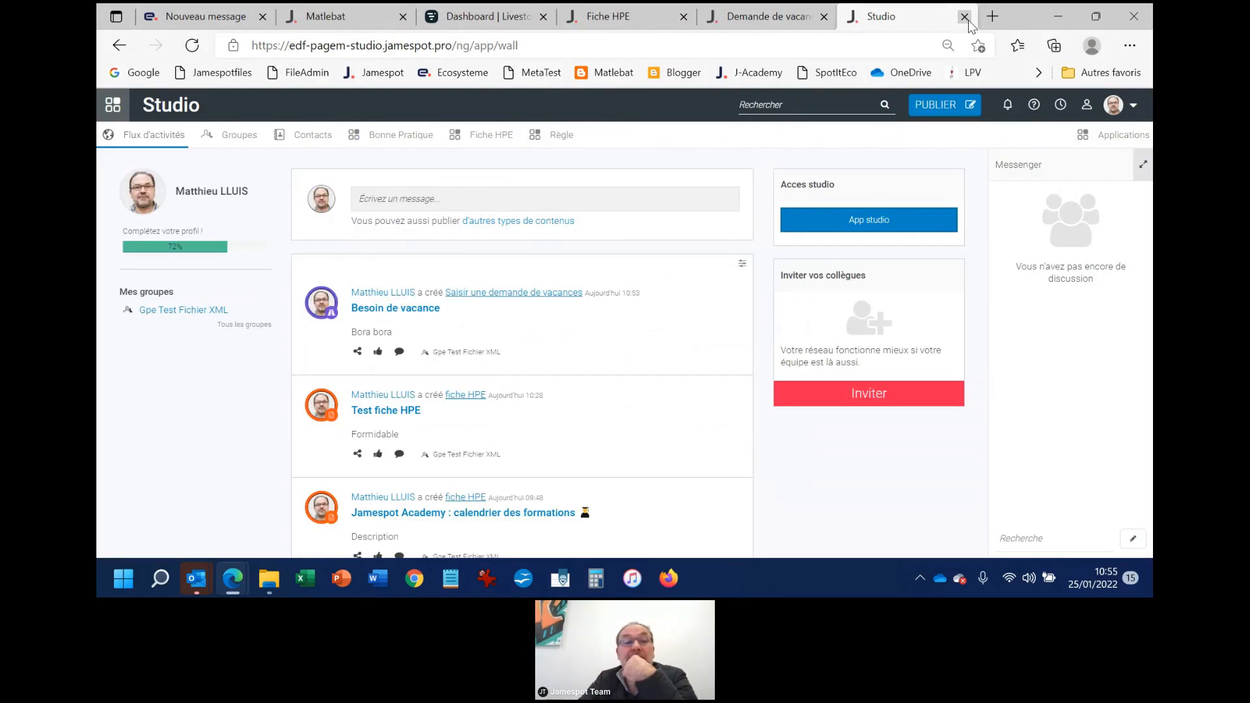